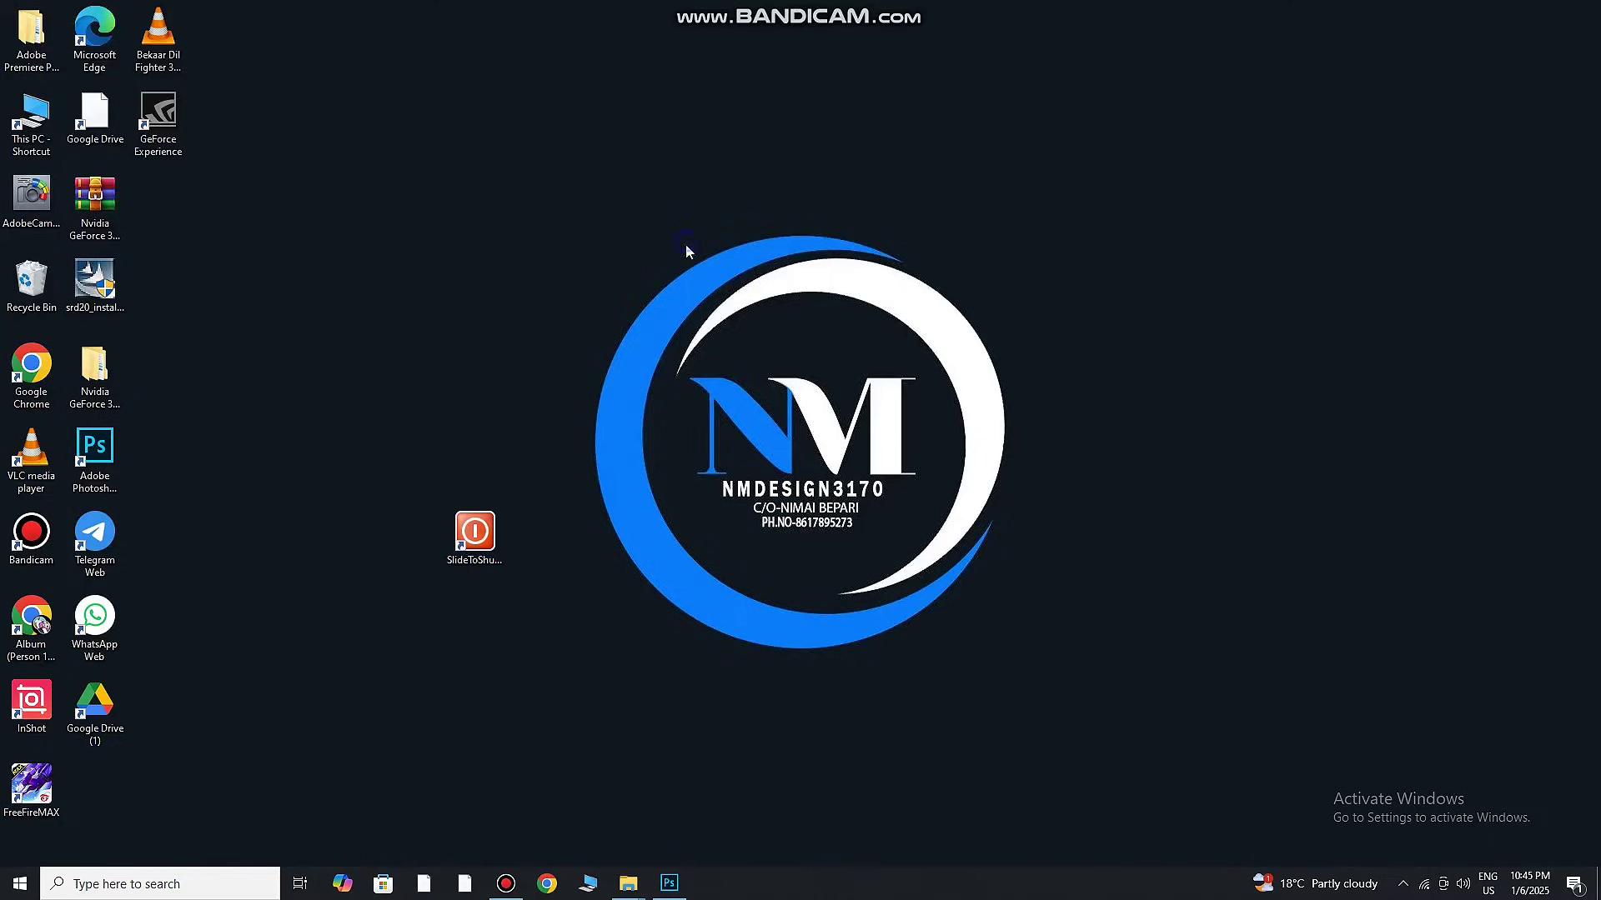
# Bring the blank white Untitled-2 canvas back into view and zoom it slightly
pyautogui.click(671, 882)
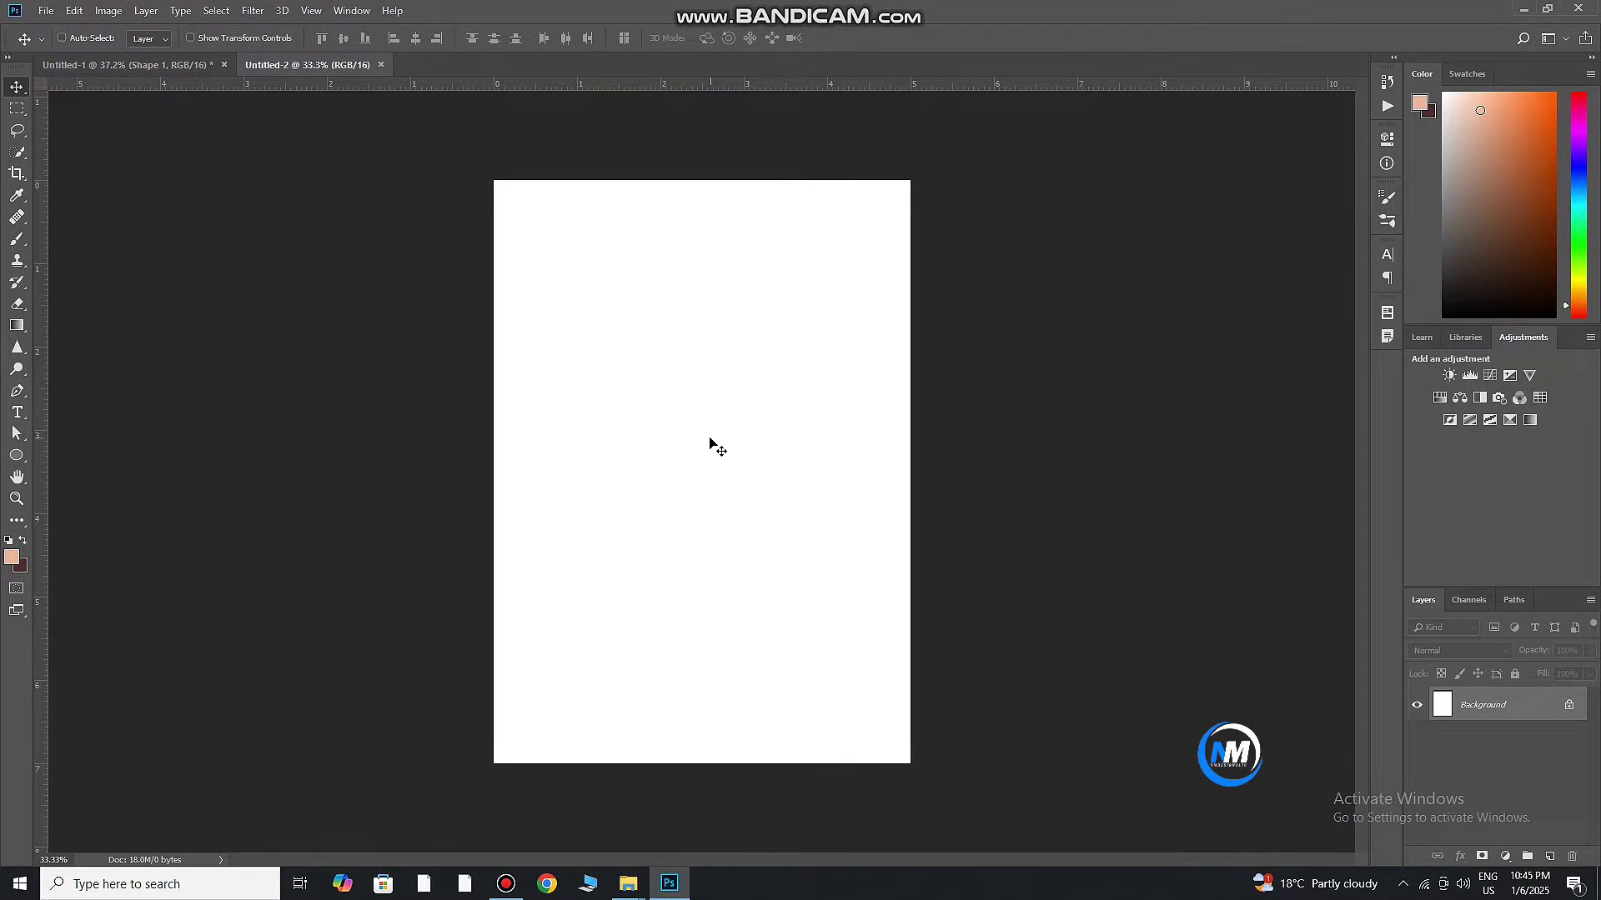
pyautogui.scroll(2, 717, 443)
pyautogui.scroll(-1, 728, 452)
pyautogui.scroll(1, 727, 451)
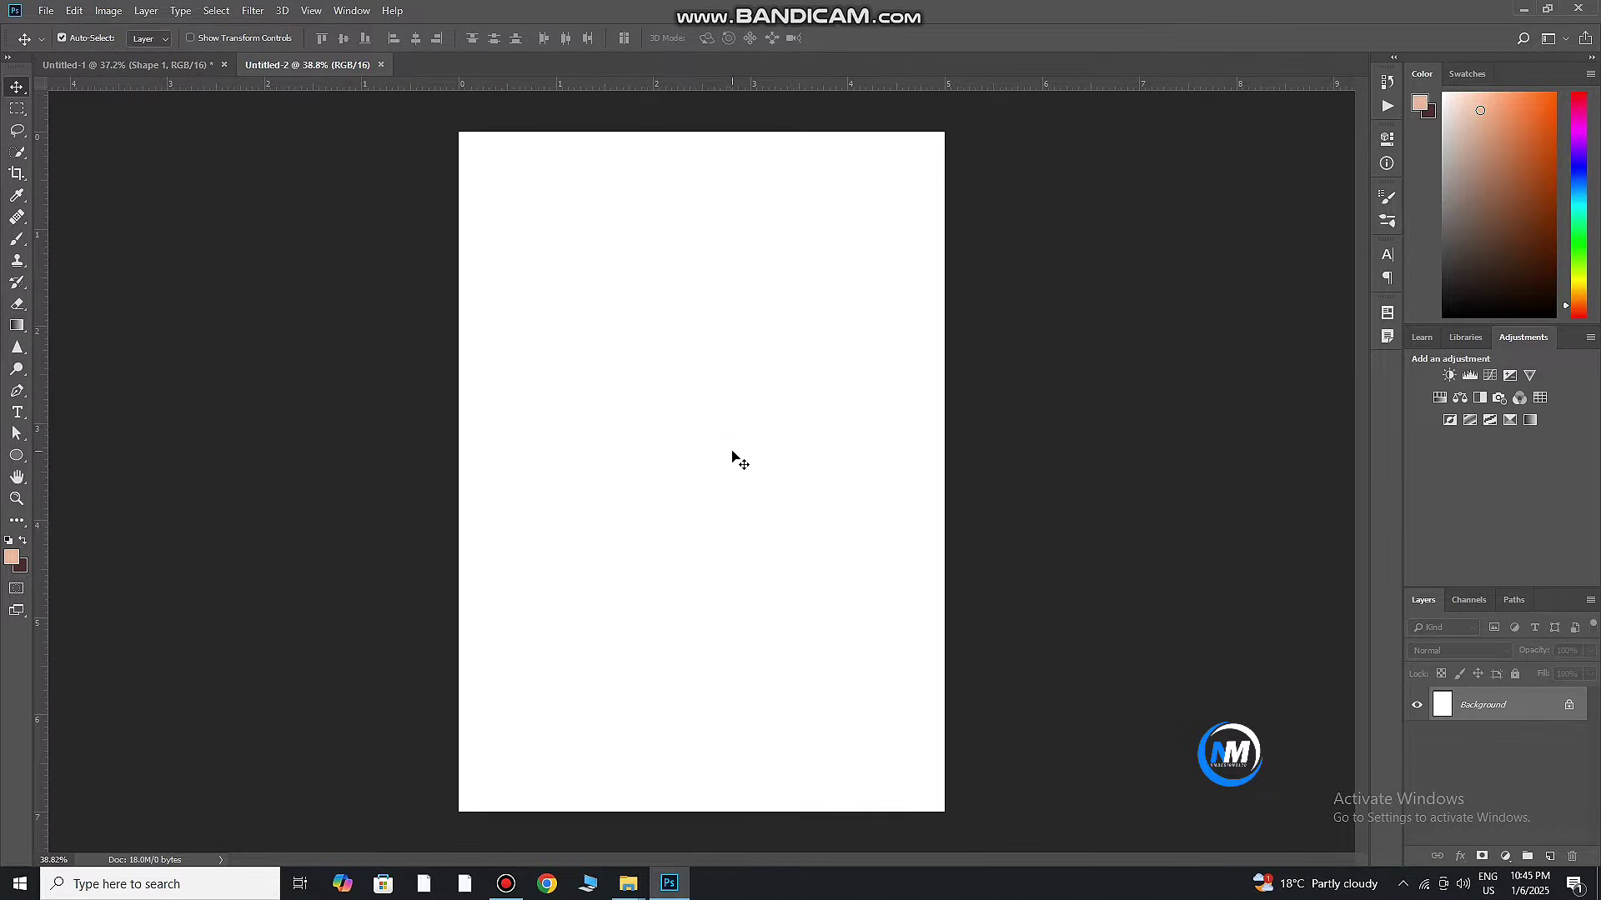
pyautogui.scroll(1, 699, 379)
pyautogui.scroll(-1, 698, 377)
# Draw a large circle with the Ellipse tool and move it toward the page centre
pyautogui.click(19, 459)
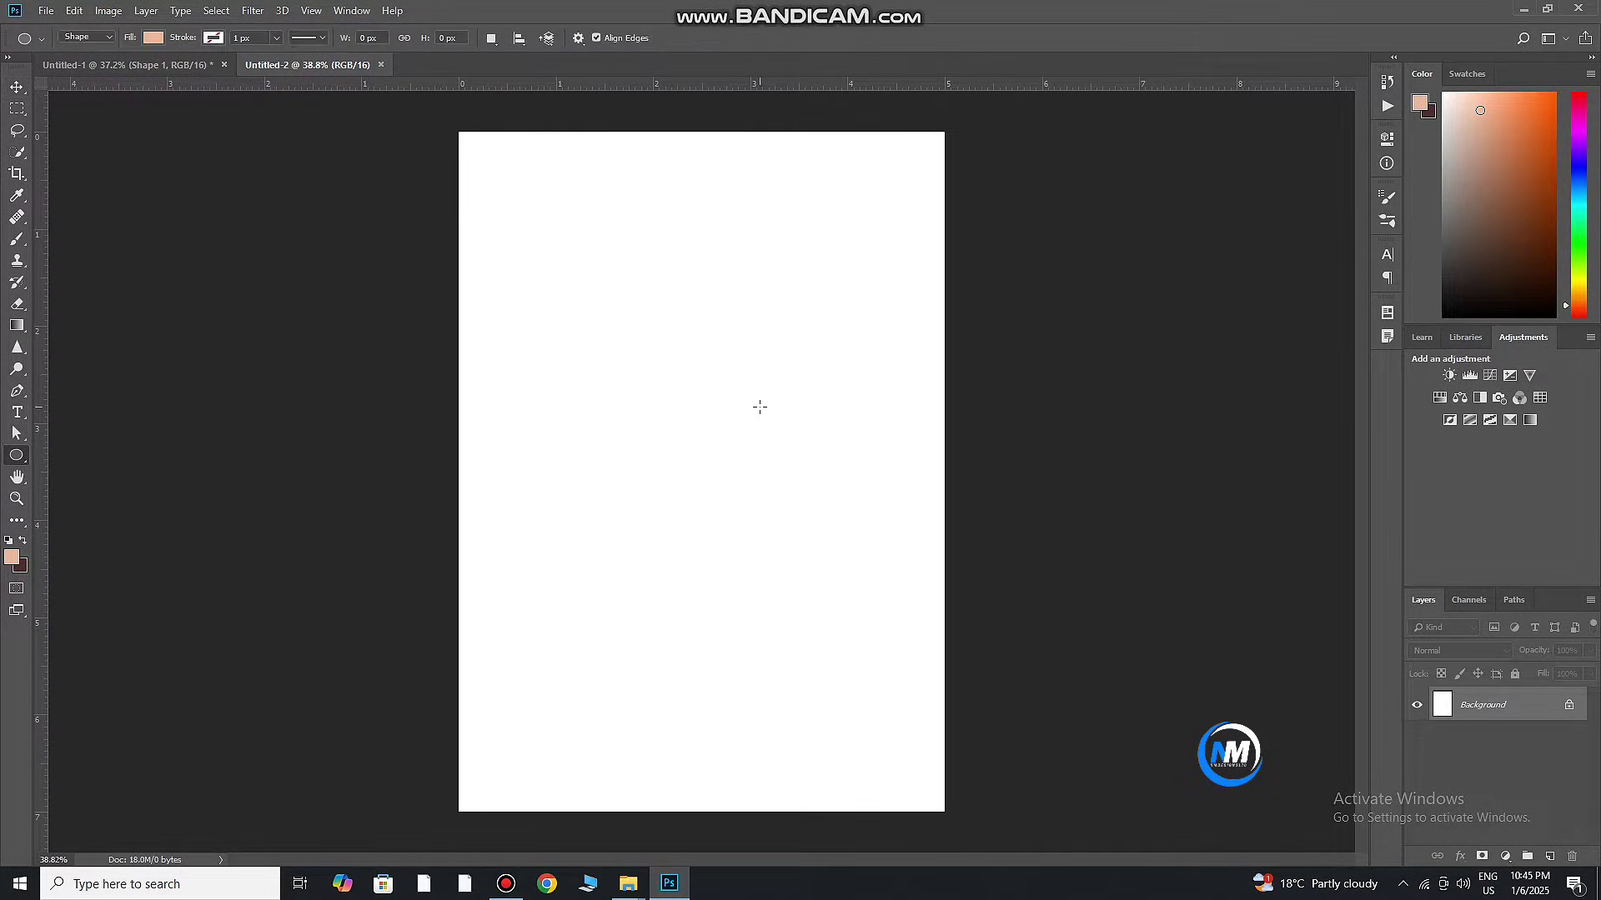
pyautogui.moveTo(652, 338); pyautogui.dragTo(1031, 716)
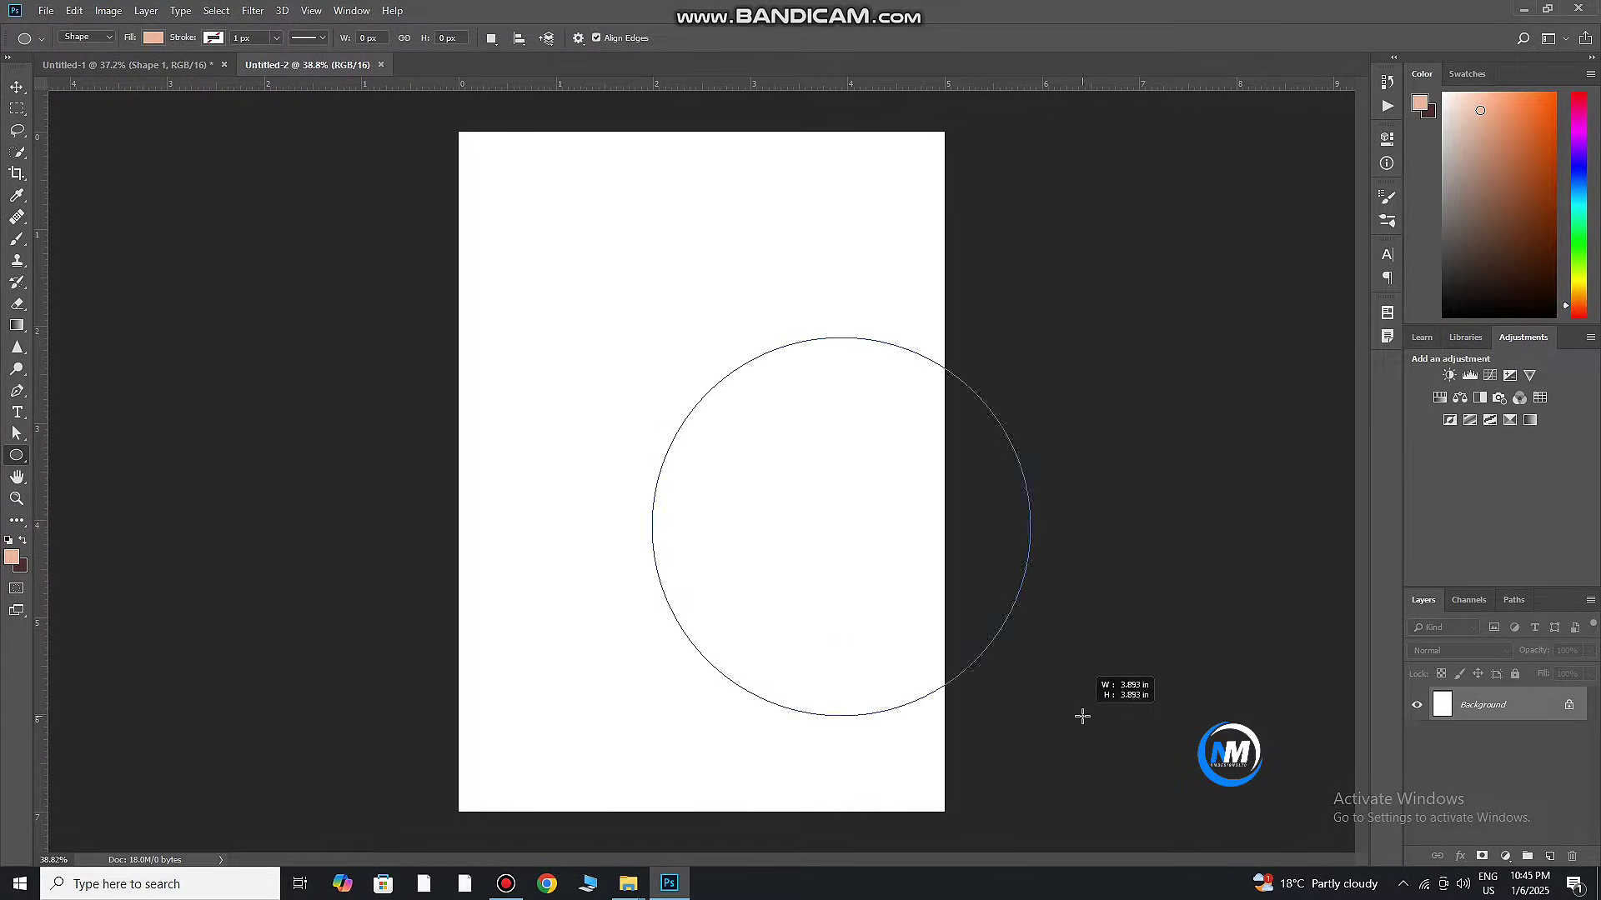
pyautogui.click(1338, 133)
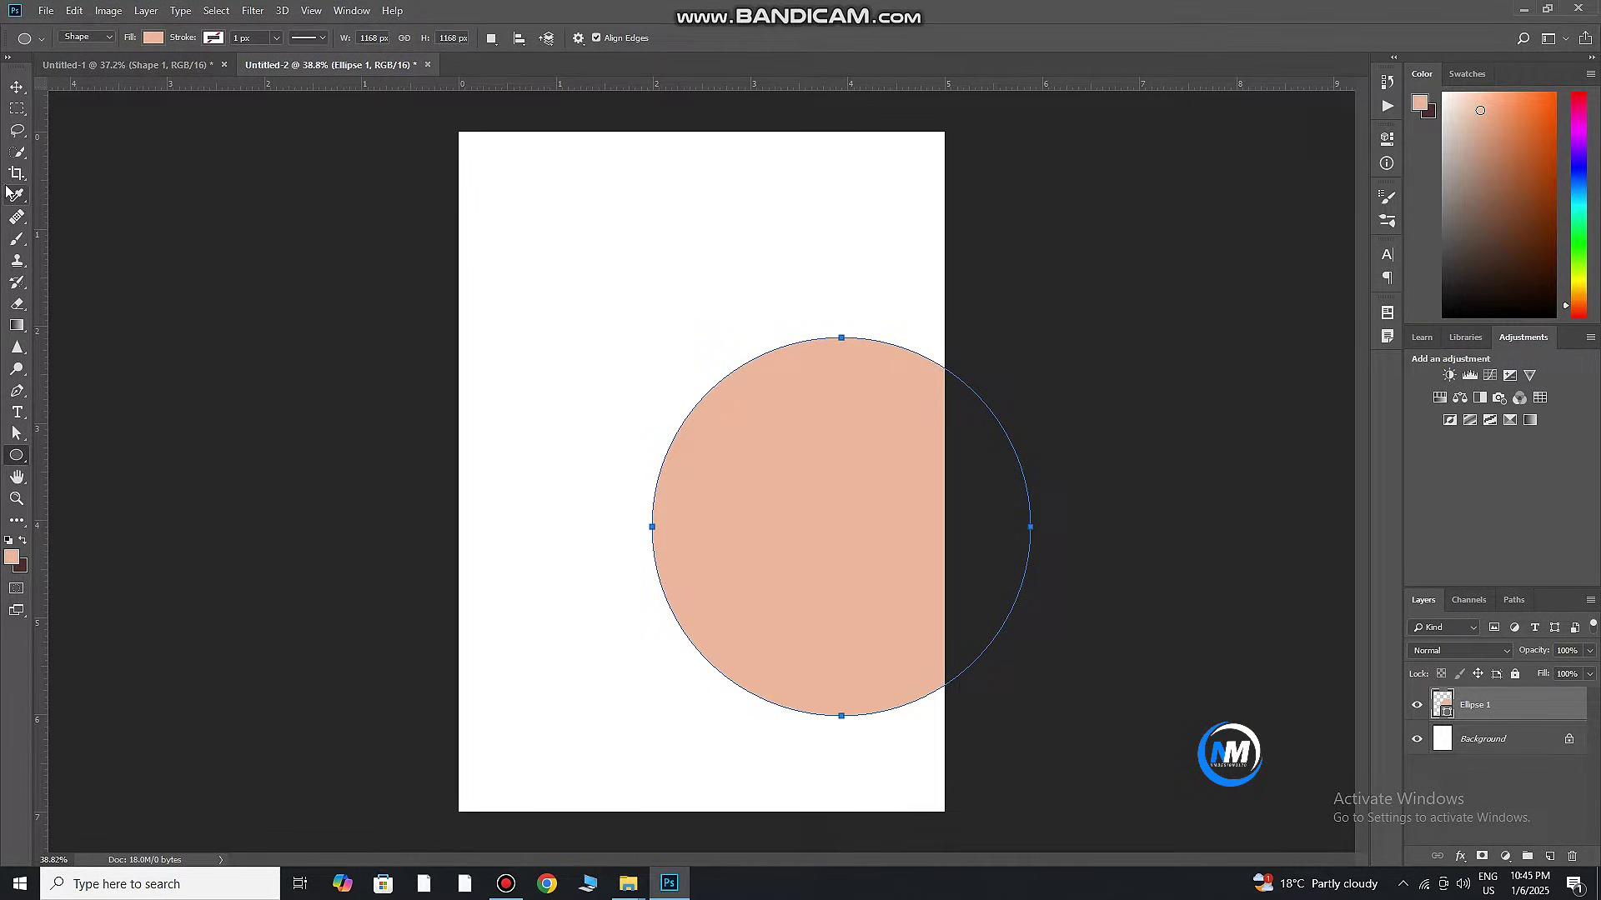
pyautogui.click(19, 87)
pyautogui.moveTo(758, 543)
pyautogui.mouseDown()
pyautogui.moveTo(661, 475)
pyautogui.moveTo(623, 473)
pyautogui.mouseUp()
# Give the circle a thin black stroke layer style and a white fill
pyautogui.doubleClick(1572, 707)
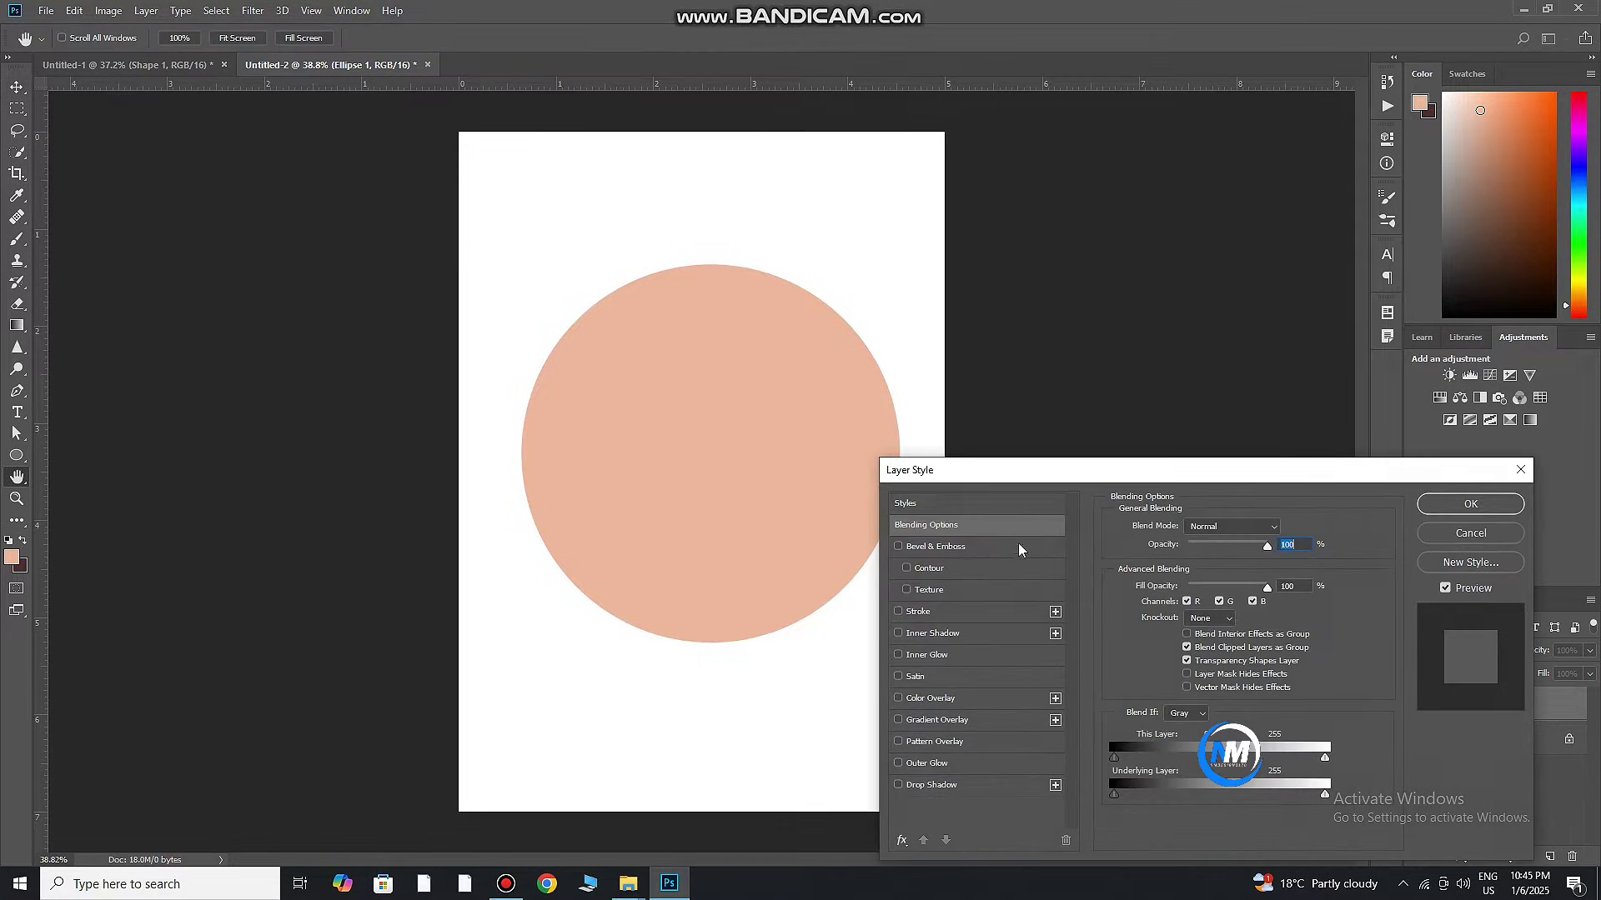
pyautogui.click(1153, 649)
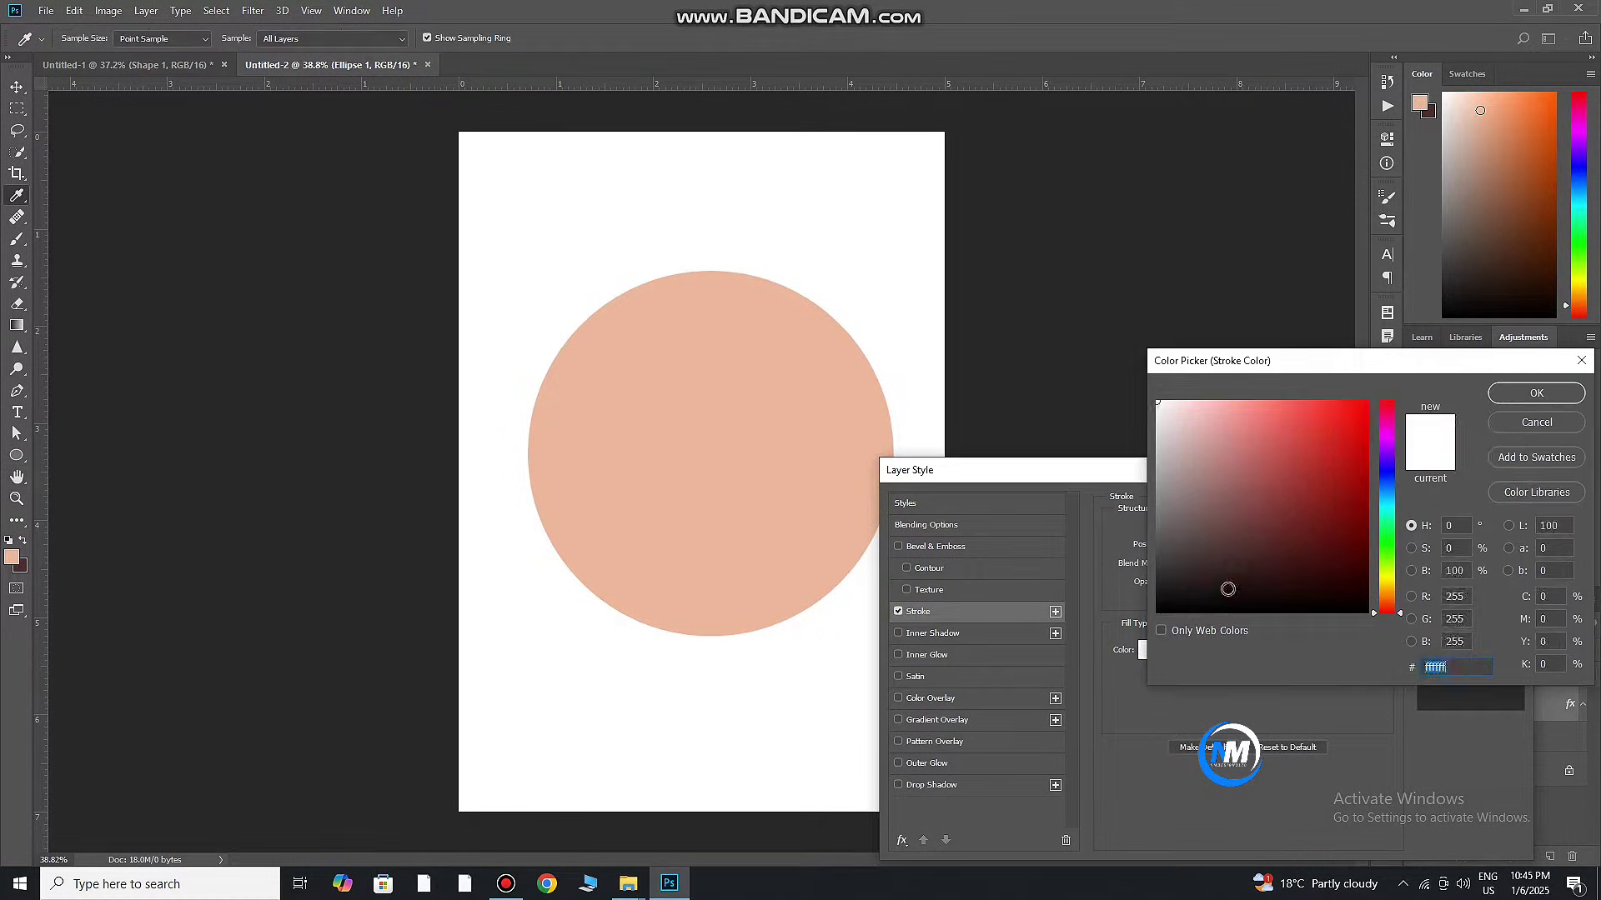
pyautogui.click(1538, 384)
pyautogui.moveTo(1183, 531); pyautogui.dragTo(1177, 525)
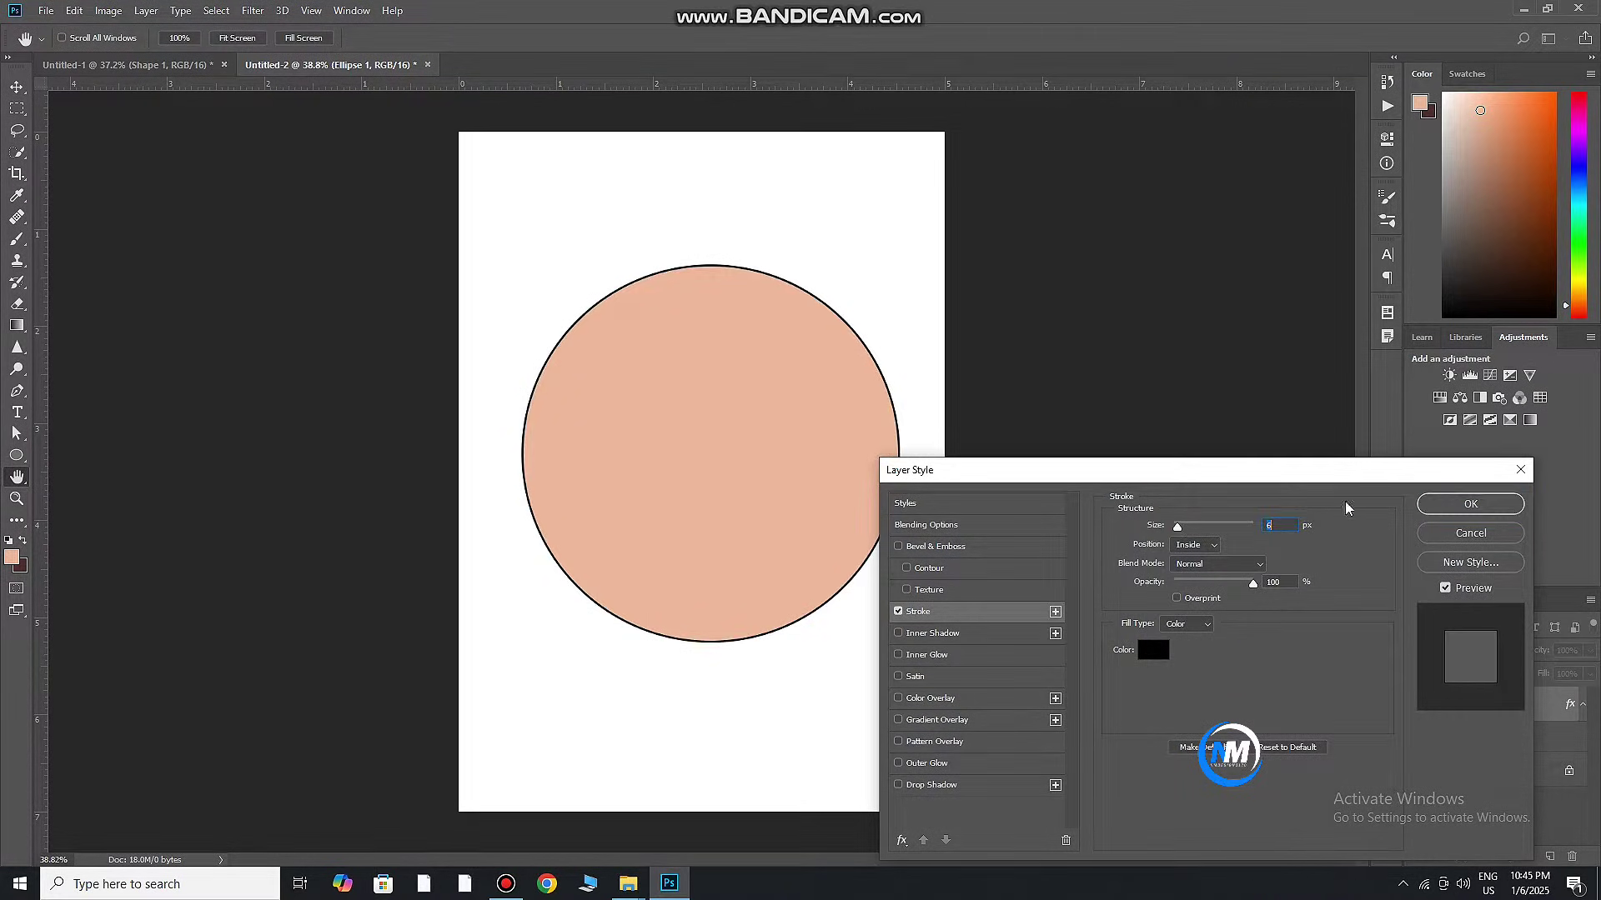
pyautogui.click(1470, 504)
pyautogui.doubleClick(1446, 716)
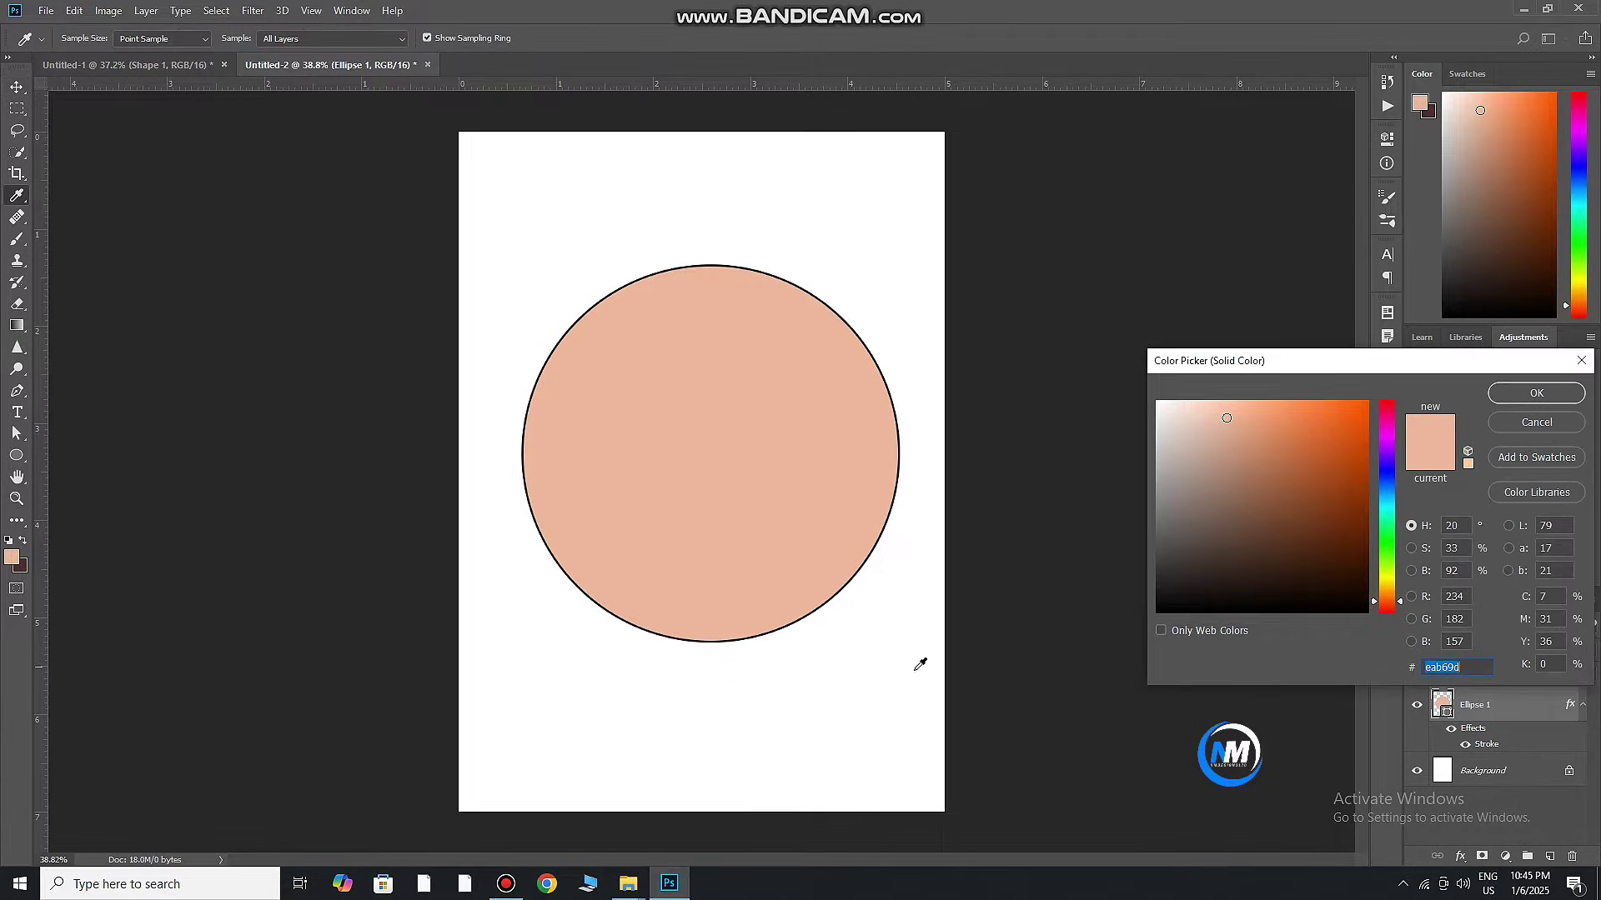
pyautogui.click(1156, 403)
pyautogui.click(1511, 401)
# Add two horizontal guides and move the circle up to the top guide
pyautogui.moveTo(691, 492); pyautogui.dragTo(682, 485)
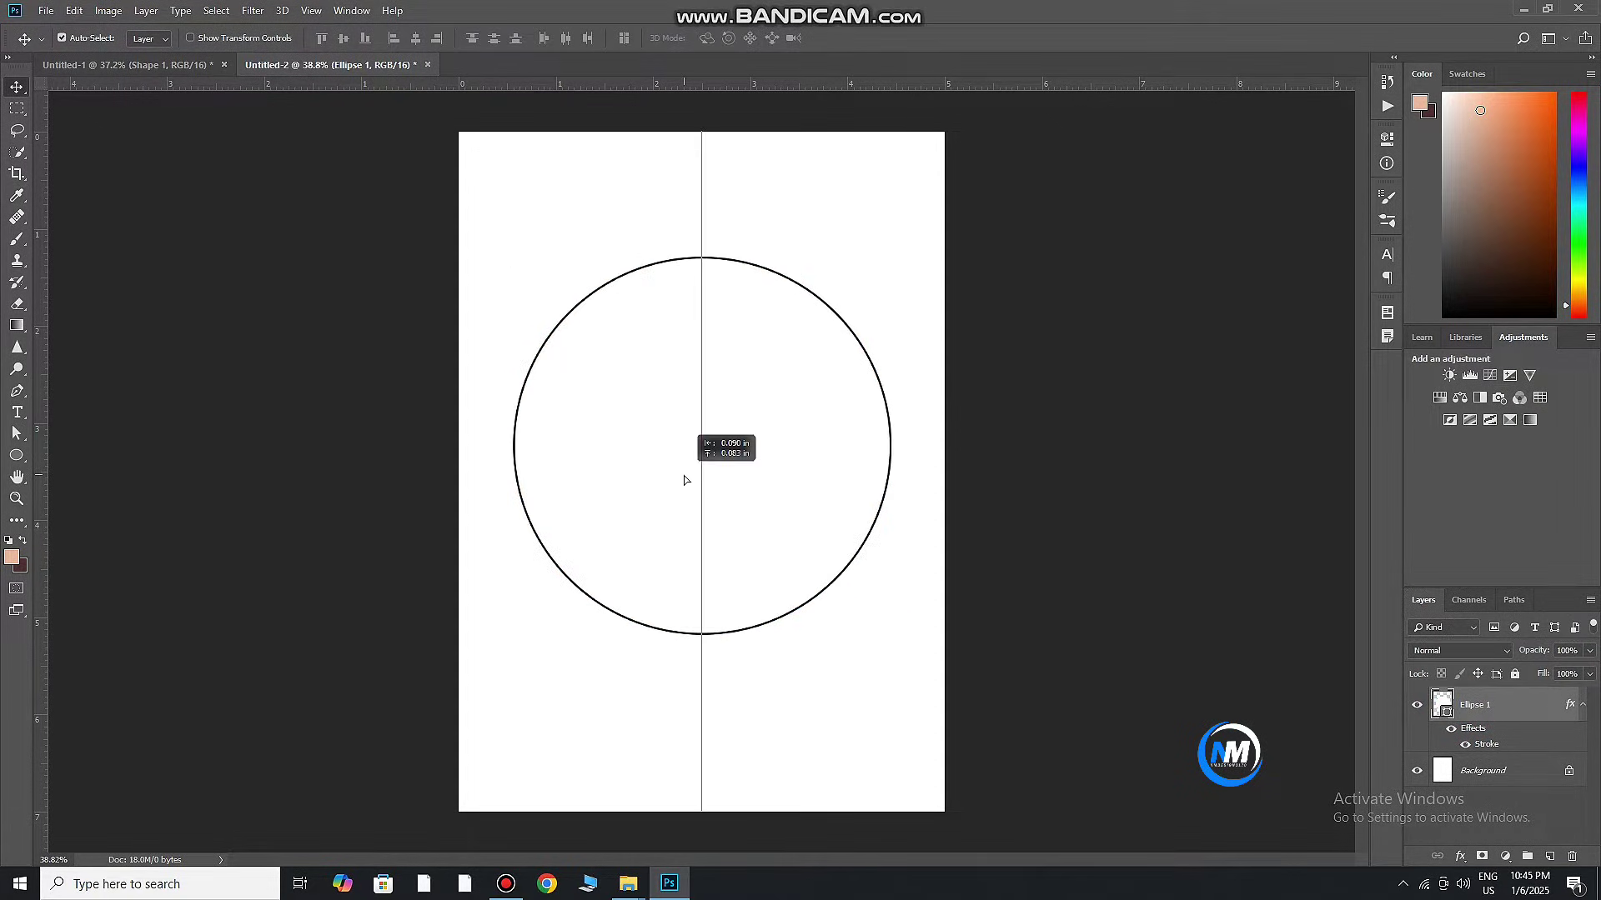
pyautogui.moveTo(801, 100); pyautogui.dragTo(805, 222)
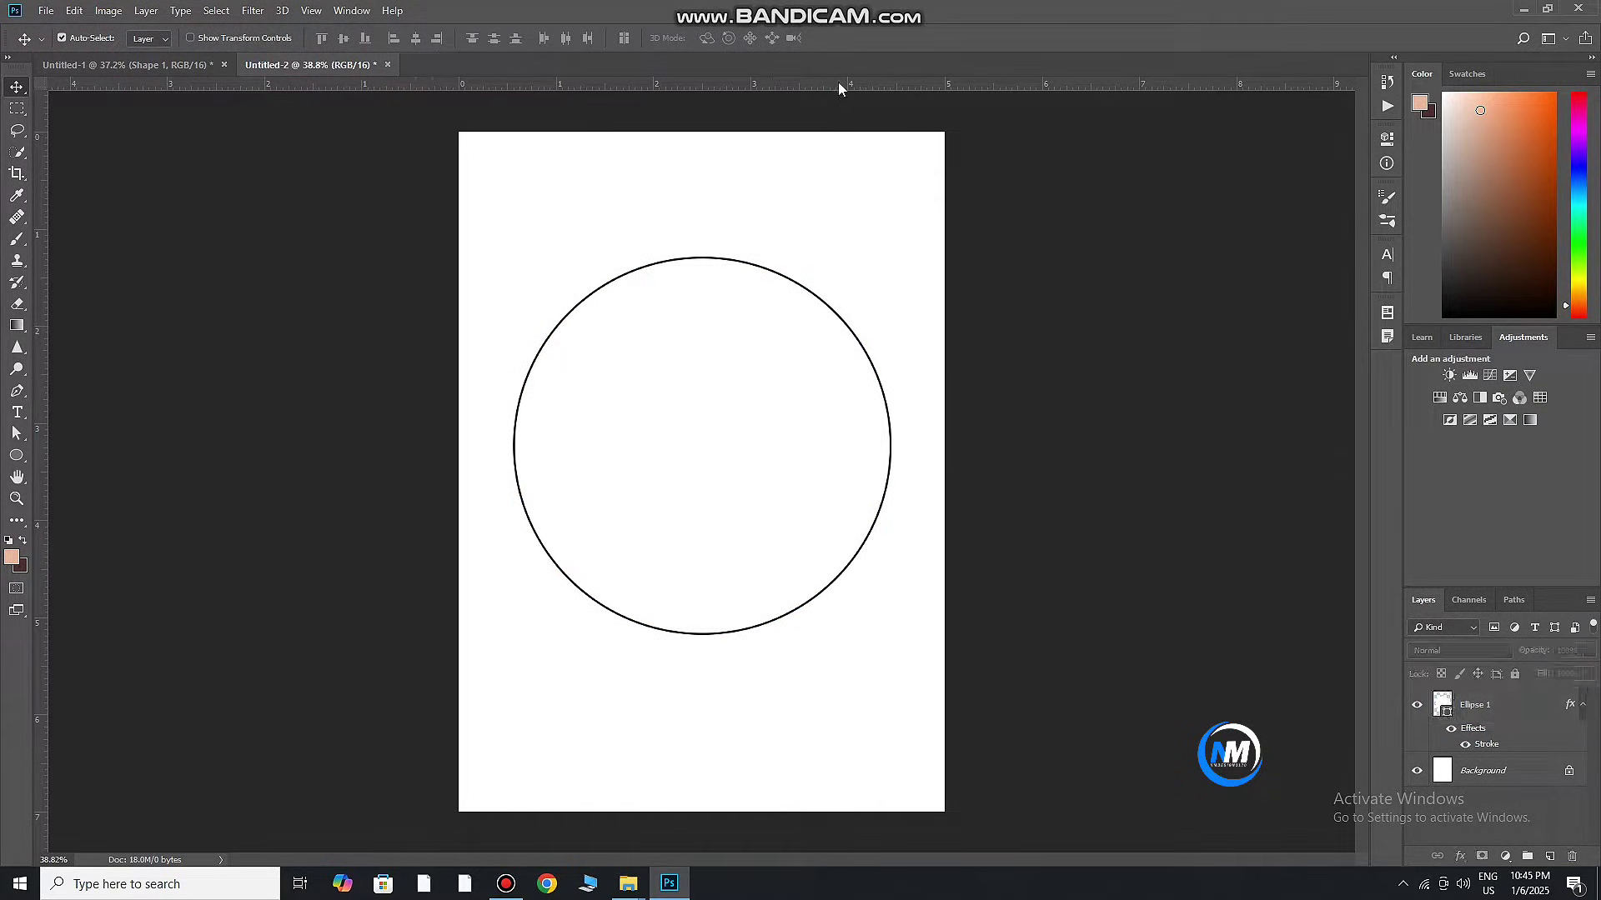
pyautogui.moveTo(830, 84); pyautogui.dragTo(830, 228)
pyautogui.moveTo(783, 333); pyautogui.dragTo(727, 403)
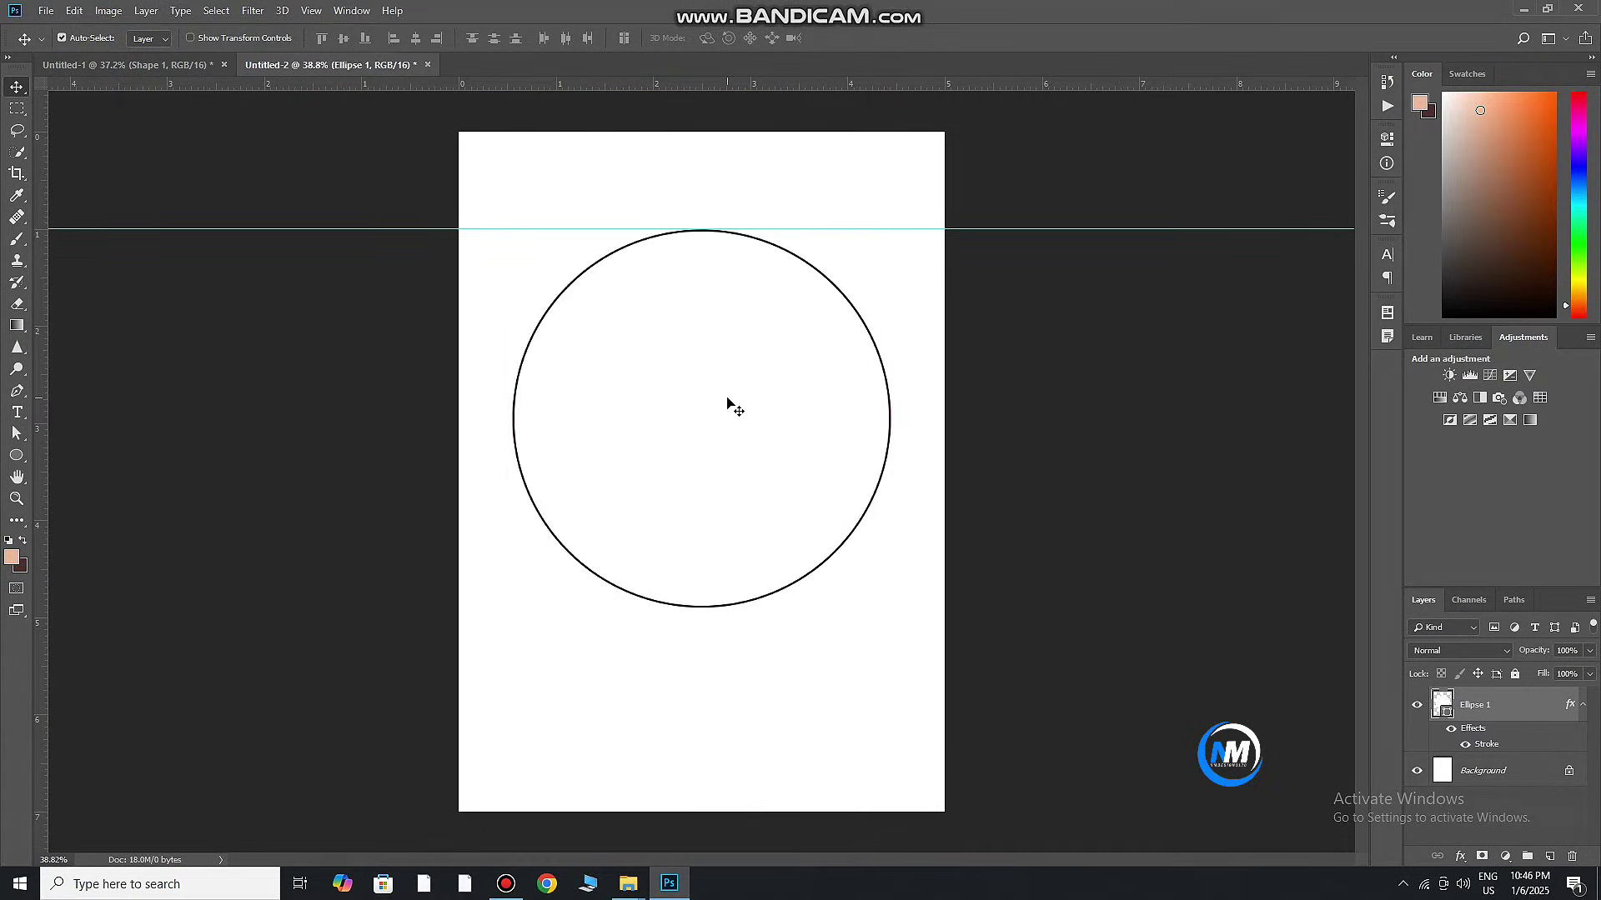
pyautogui.moveTo(798, 83)
pyautogui.mouseDown()
pyautogui.moveTo(798, 555)
pyautogui.moveTo(798, 536)
pyautogui.mouseUp()
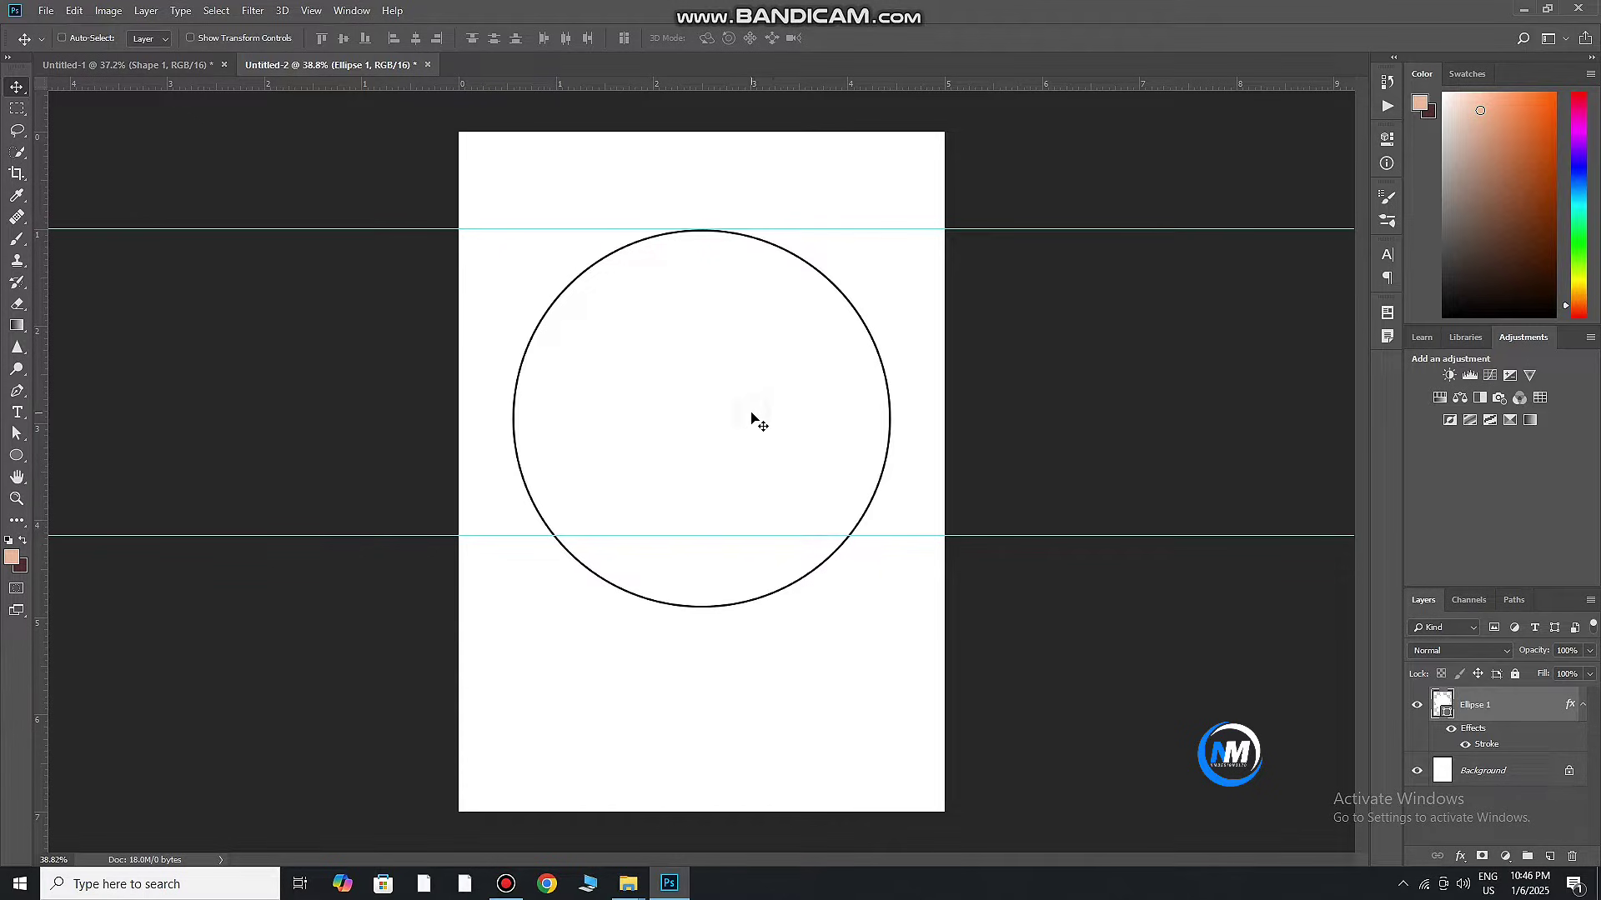
# Scale the circle to about 80% between the guides and commit
pyautogui.hotkey('ctrl', 't')
pyautogui.moveTo(887, 611); pyautogui.dragTo(861, 589)
pyautogui.moveTo(792, 512); pyautogui.dragTo(792, 474)
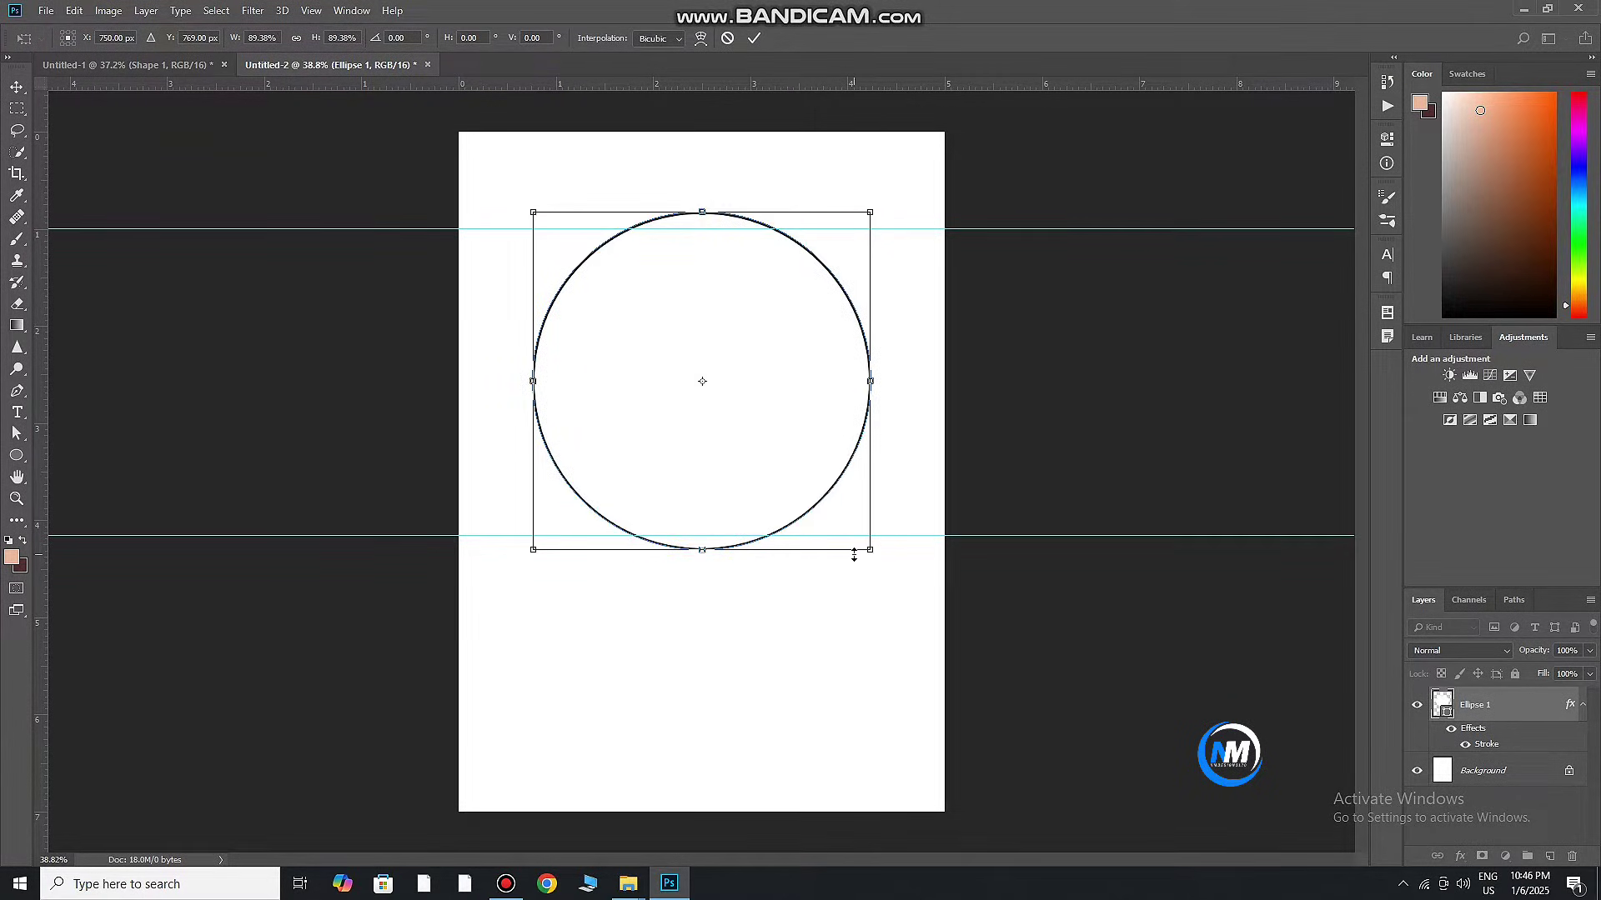
pyautogui.moveTo(870, 551); pyautogui.dragTo(851, 537)
pyautogui.click(755, 38)
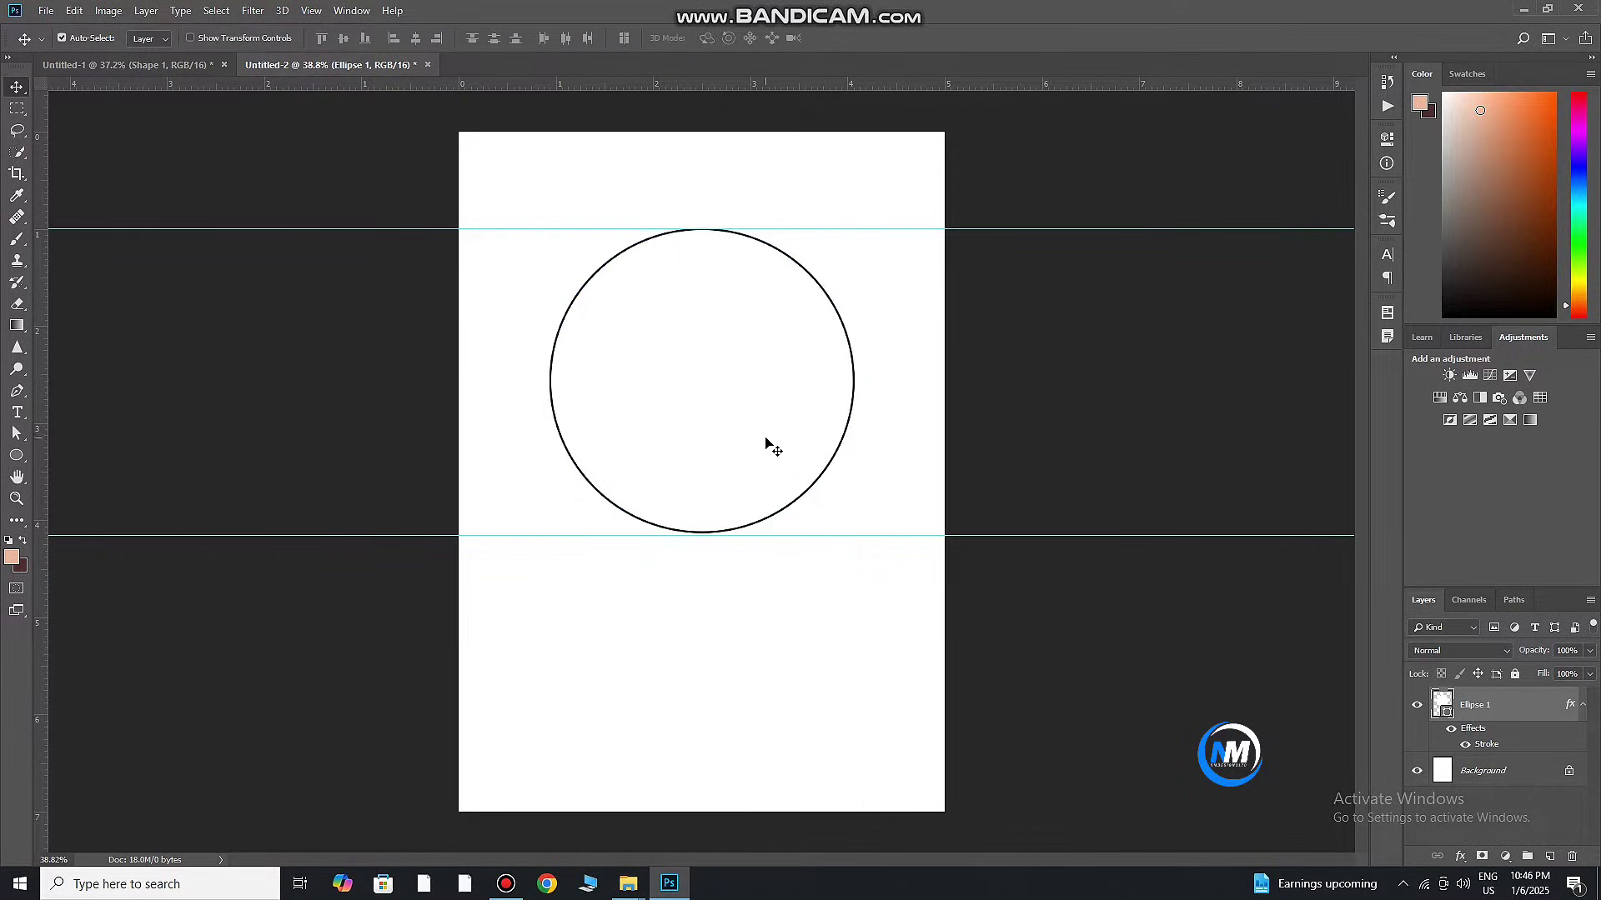
# Remove both guides and move the circle down slightly
pyautogui.moveTo(927, 535); pyautogui.dragTo(959, 84)
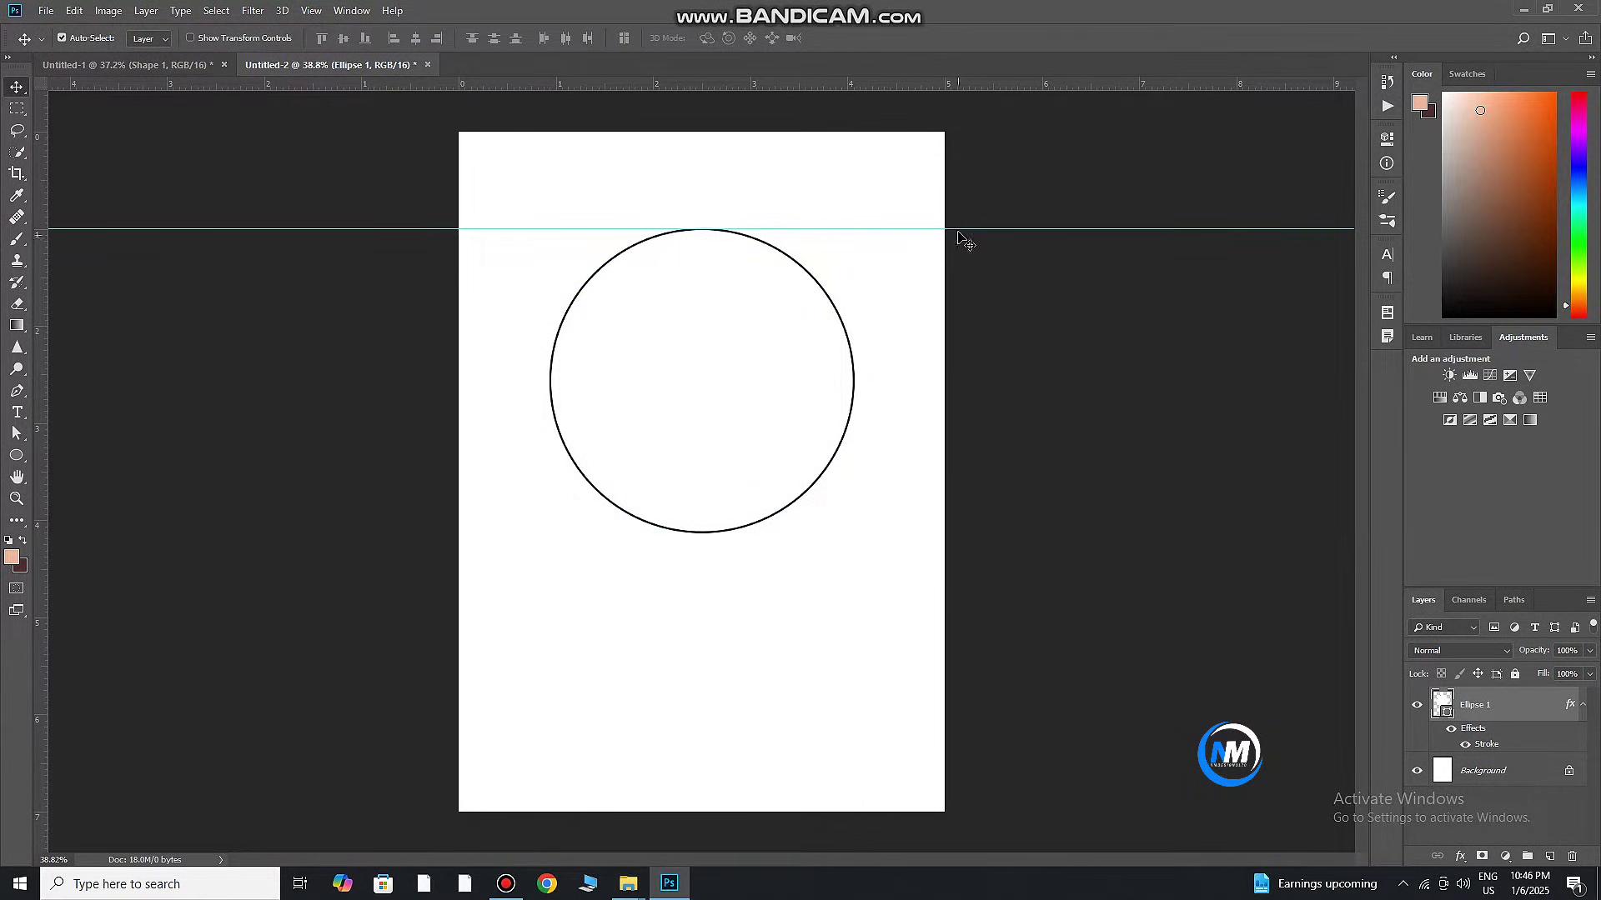
pyautogui.moveTo(965, 228); pyautogui.dragTo(967, 83)
pyautogui.moveTo(720, 416); pyautogui.dragTo(761, 486)
# Bring the peach blade Shape 1 from Untitled-1 onto the circle's top edge
pyautogui.scroll(1, 762, 403)
pyautogui.click(125, 64)
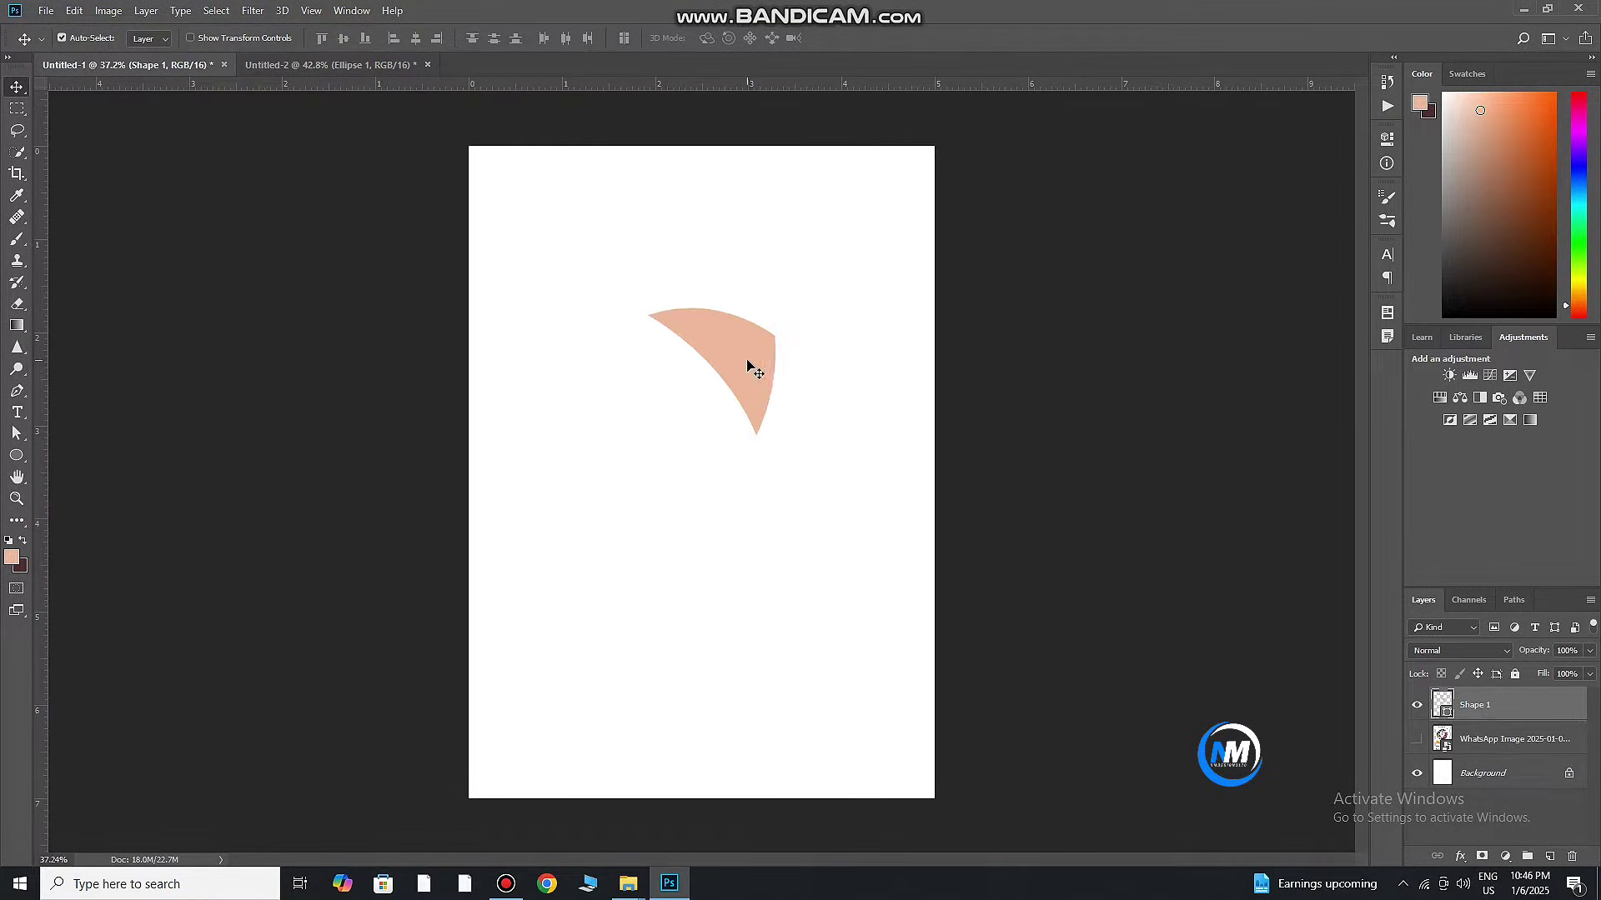
pyautogui.moveTo(753, 350)
pyautogui.mouseDown()
pyautogui.moveTo(733, 393)
pyautogui.moveTo(776, 249)
pyautogui.mouseUp()
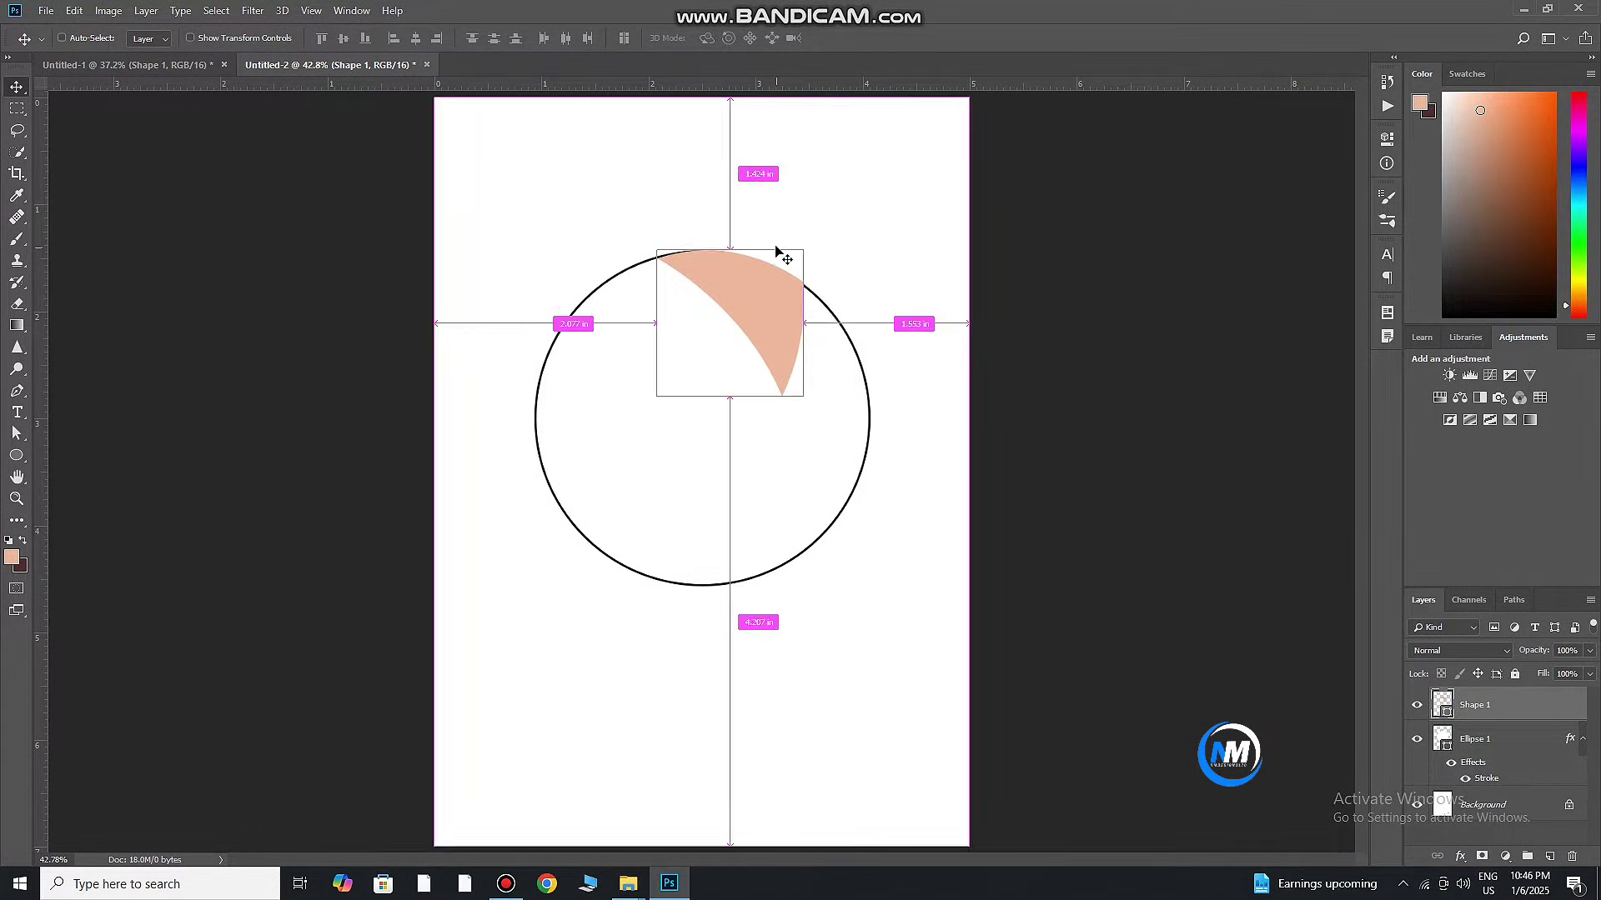
pyautogui.scroll(3, 775, 250)
pyautogui.moveTo(789, 373); pyautogui.dragTo(777, 383)
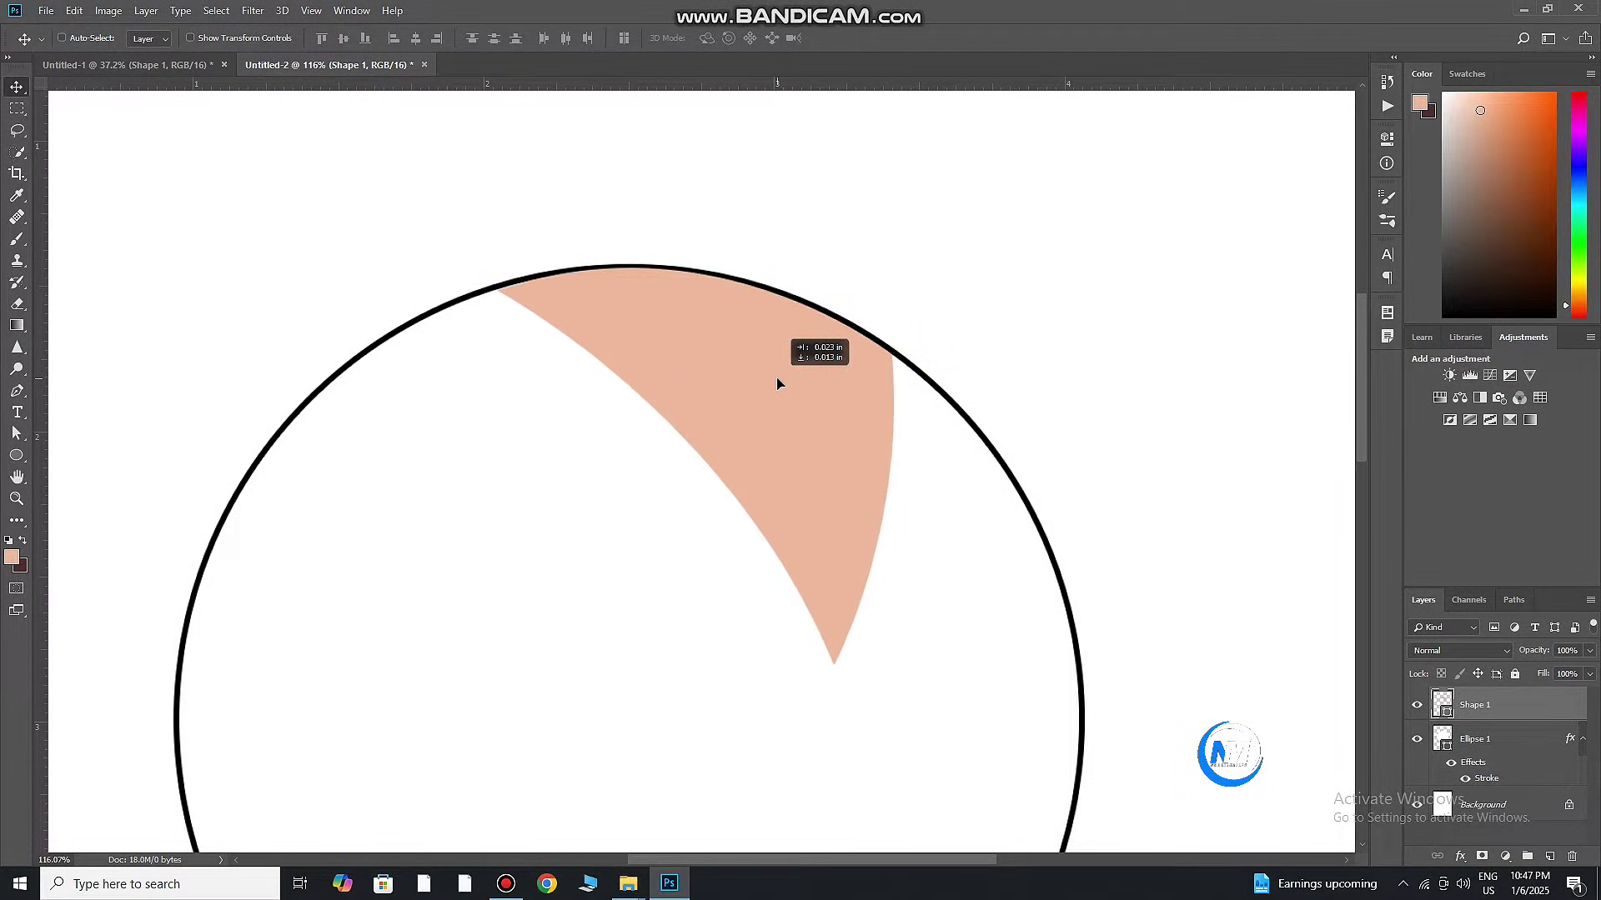
# Alt-drag a duplicate of the peach blade to the lower right
pyautogui.scroll(-3, 838, 325)
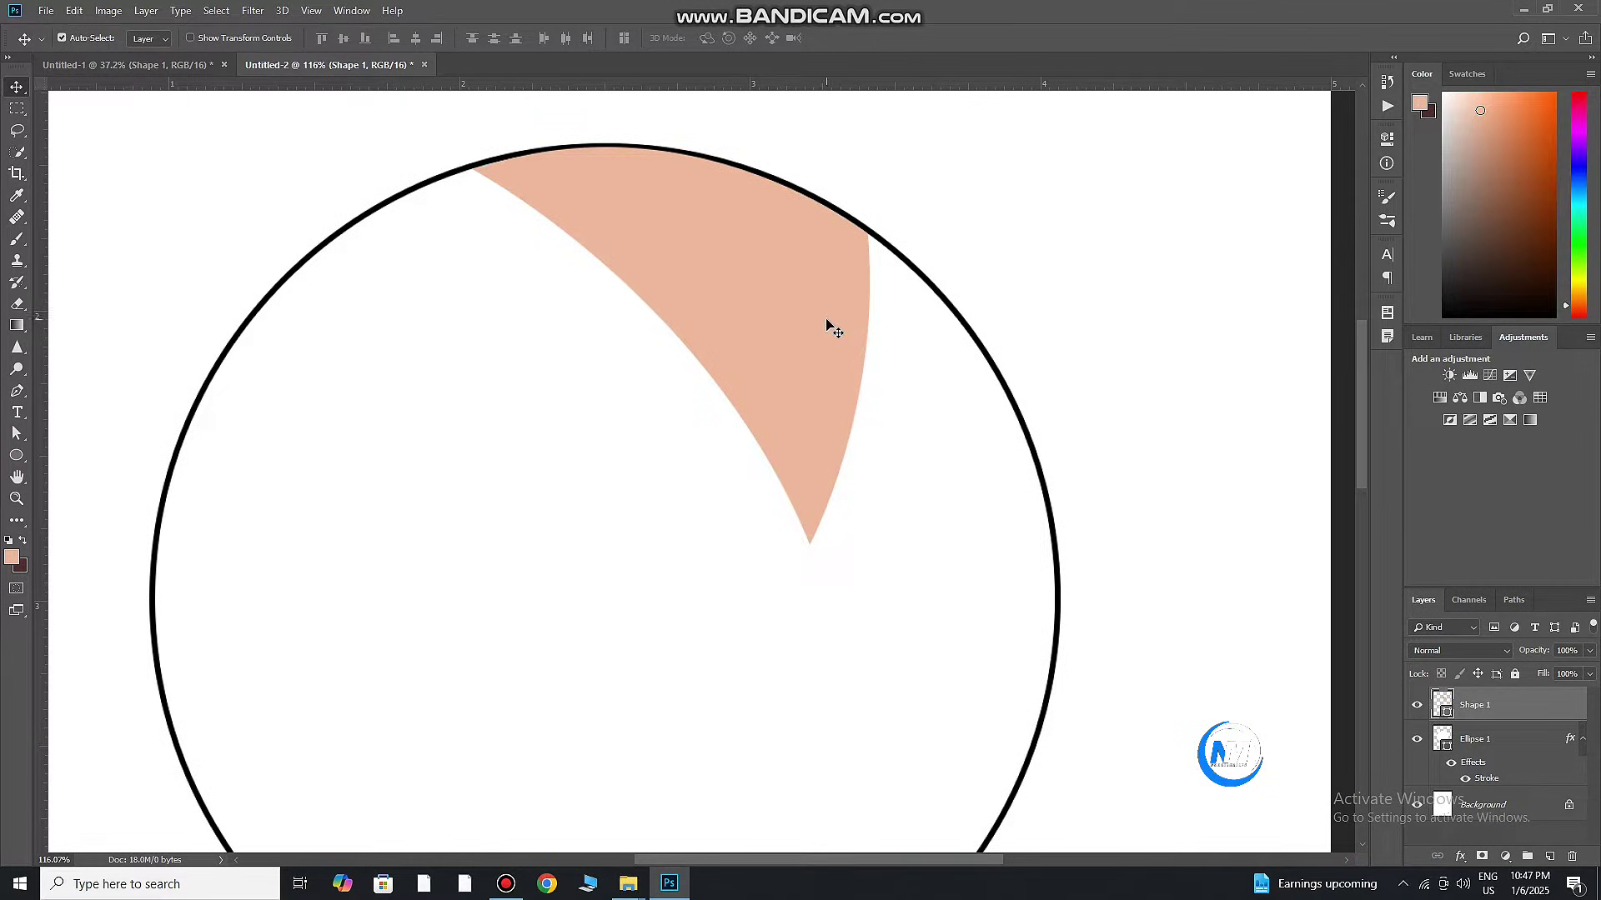
pyautogui.scroll(-2, 834, 327)
pyautogui.moveTo(823, 321); pyautogui.dragTo(1000, 573)
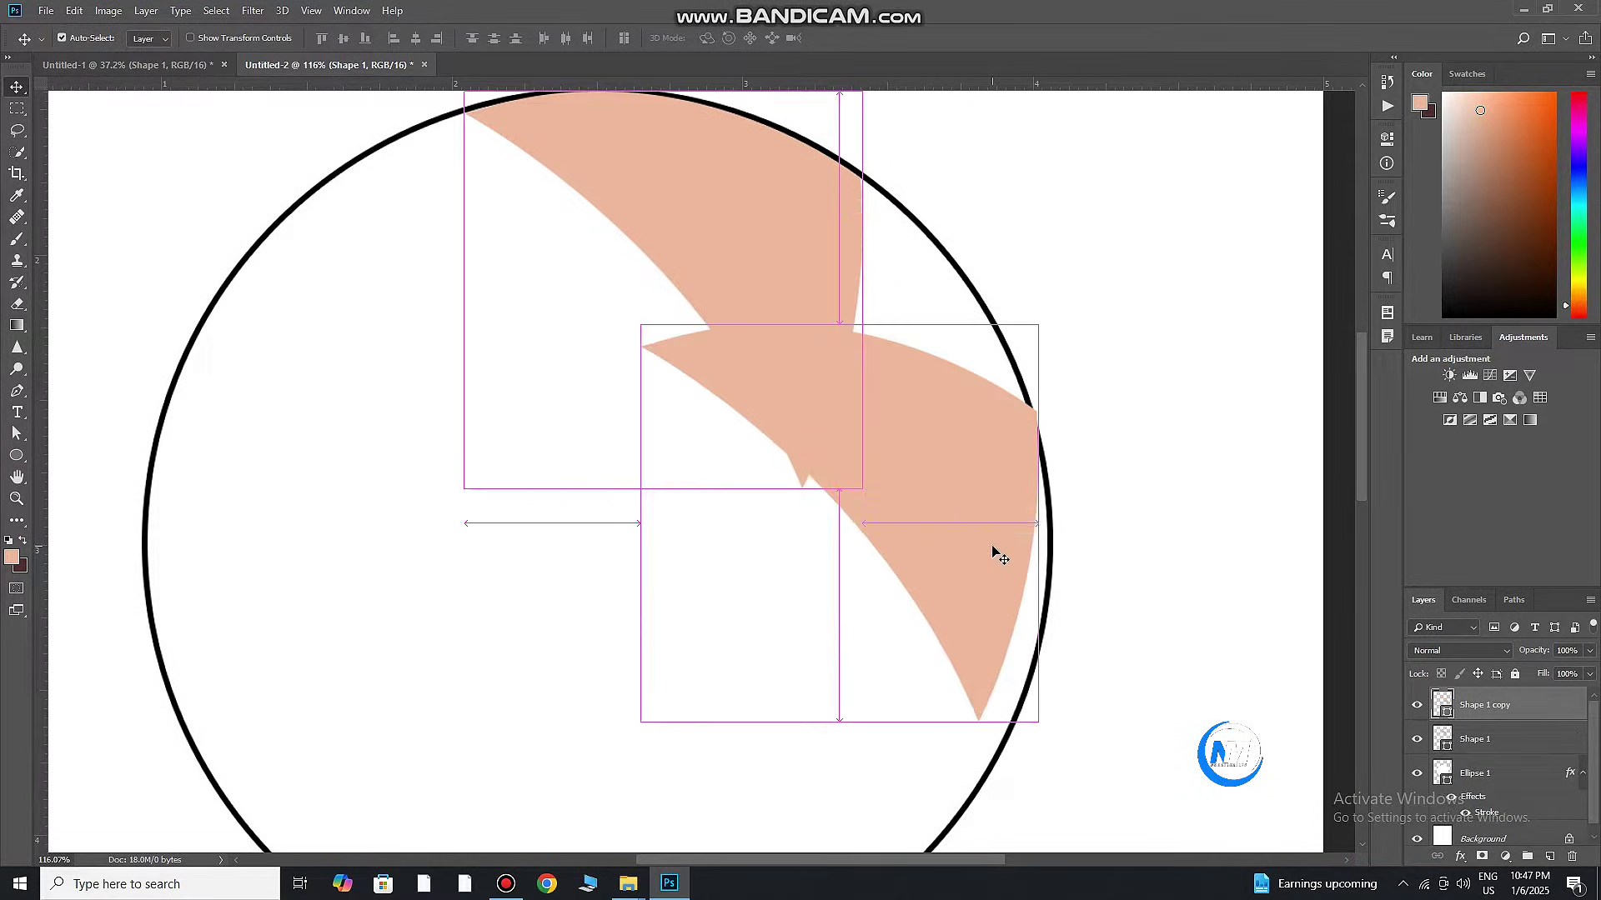
# Recolour the duplicate blade near-black 161311
pyautogui.doubleClick(1448, 719)
pyautogui.click(1167, 621)
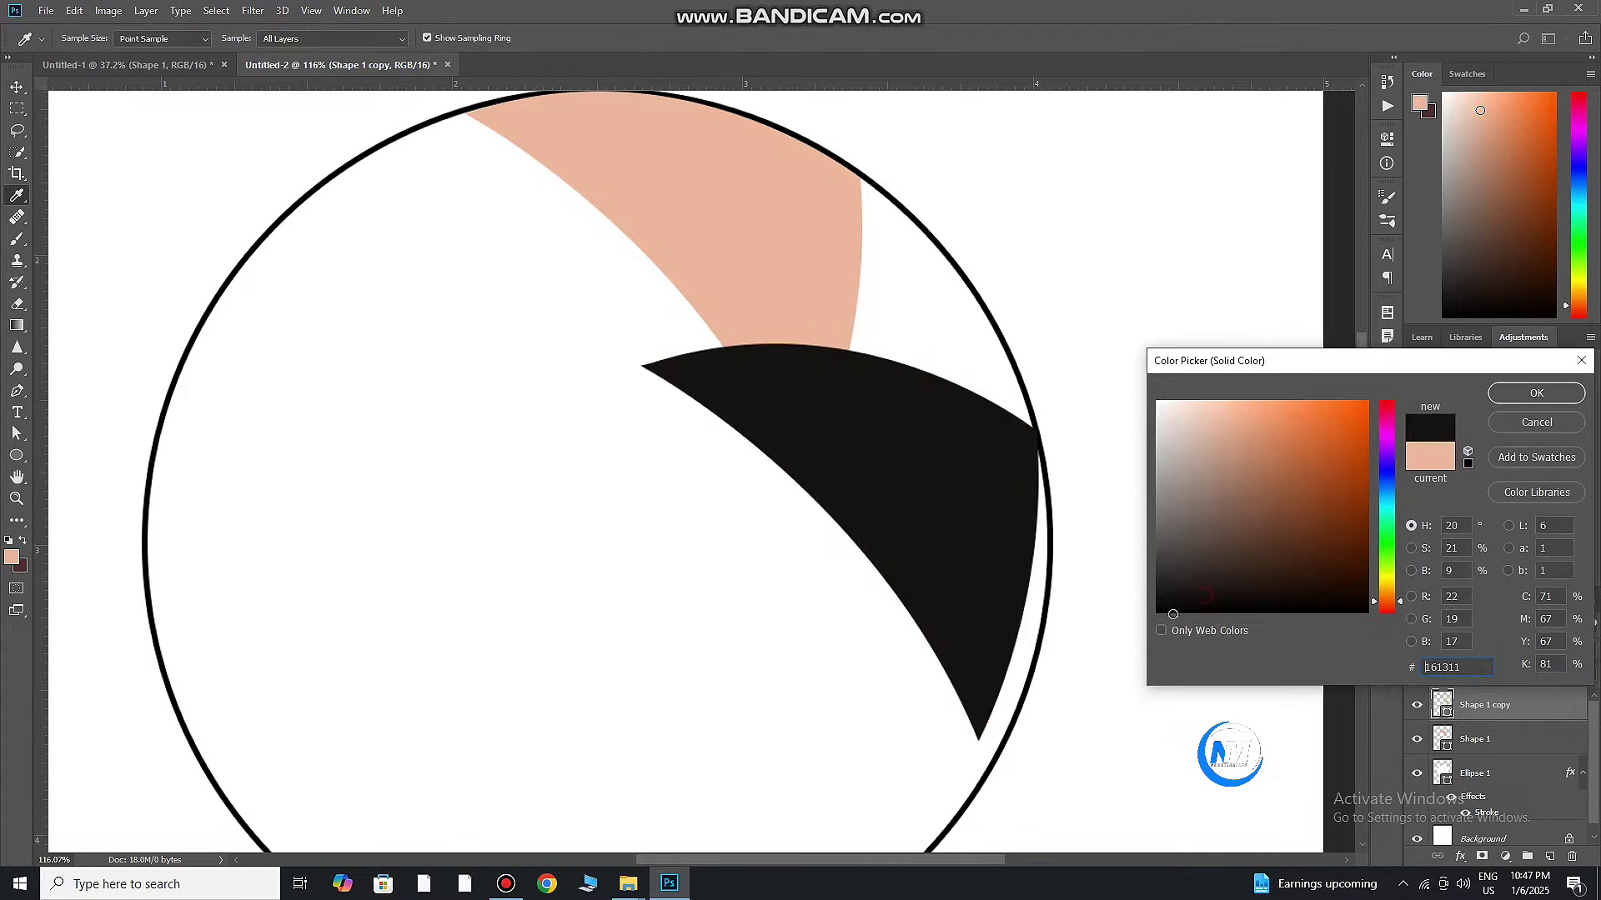
pyautogui.click(1554, 402)
# Rotate the black blade to about 55° and move it against the circle's right rim
pyautogui.hotkey('ctrl', 't')
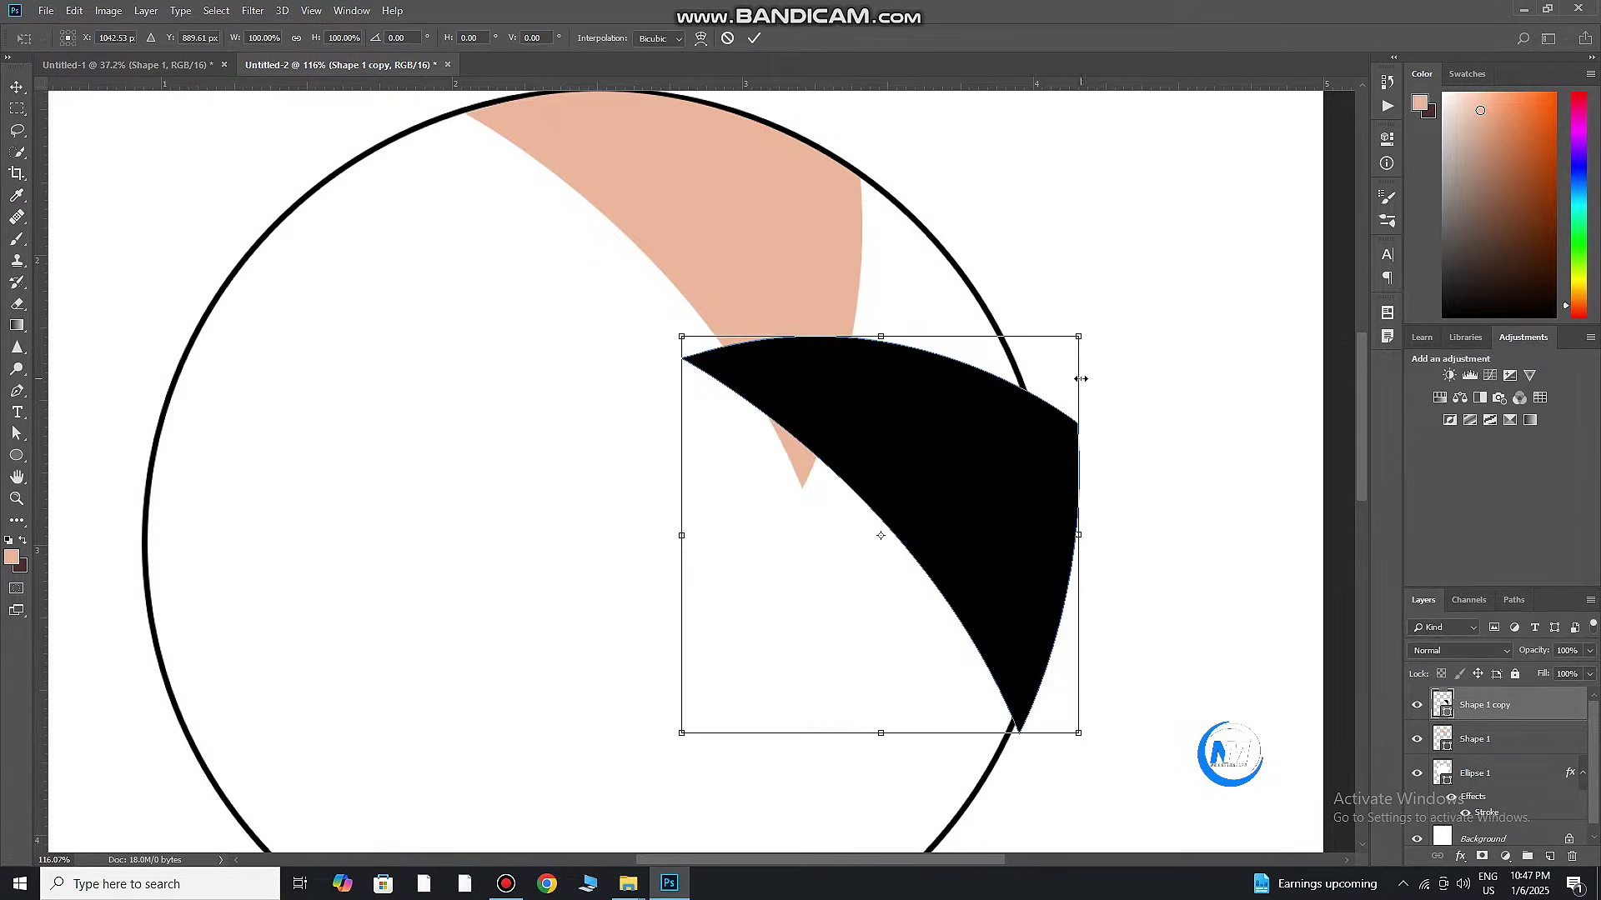
pyautogui.moveTo(1142, 381); pyautogui.dragTo(971, 633)
pyautogui.moveTo(963, 539); pyautogui.dragTo(890, 461)
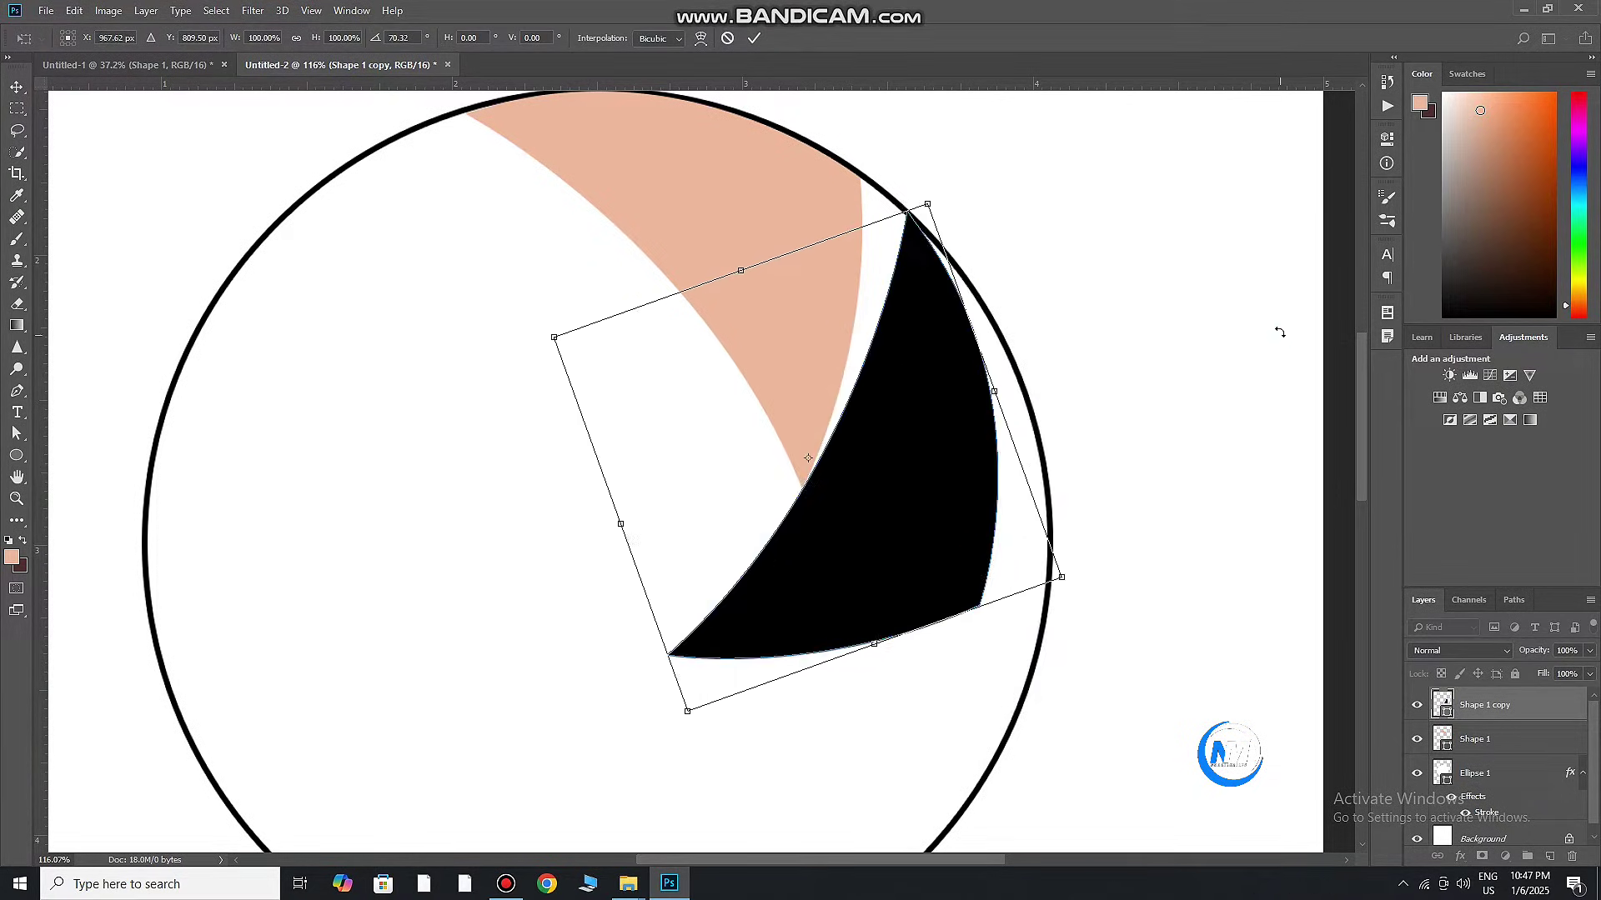
pyautogui.moveTo(1281, 333); pyautogui.dragTo(1129, 382)
pyautogui.moveTo(957, 495); pyautogui.dragTo(968, 486)
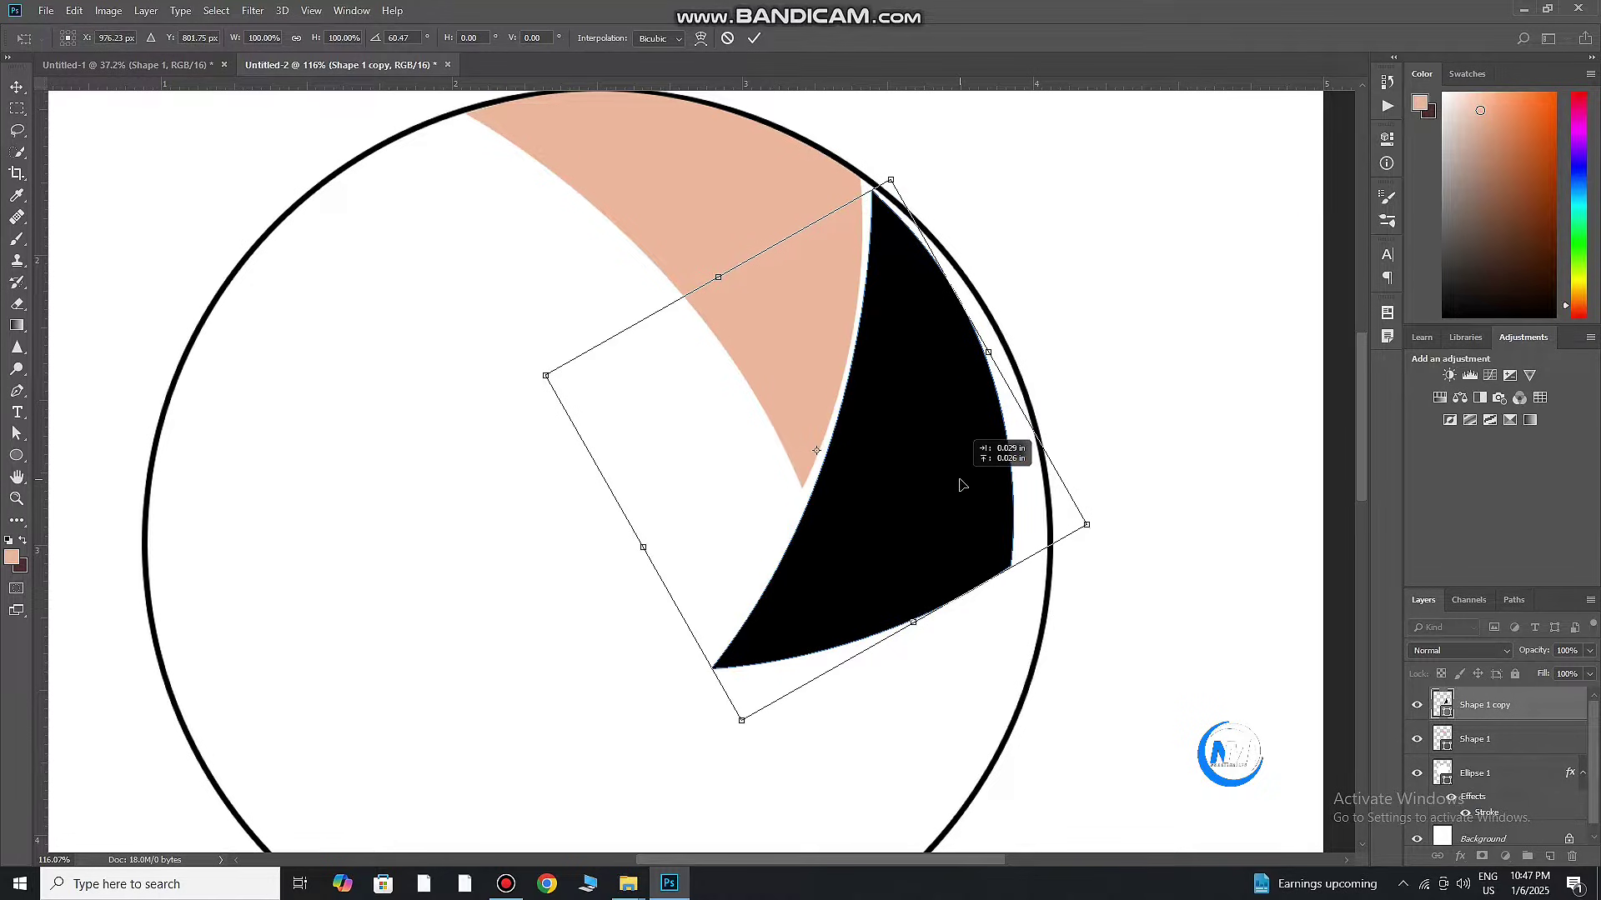
pyautogui.moveTo(1076, 367); pyautogui.dragTo(1083, 322)
pyautogui.moveTo(992, 425); pyautogui.dragTo(1000, 422)
pyautogui.moveTo(1084, 333); pyautogui.dragTo(1093, 321)
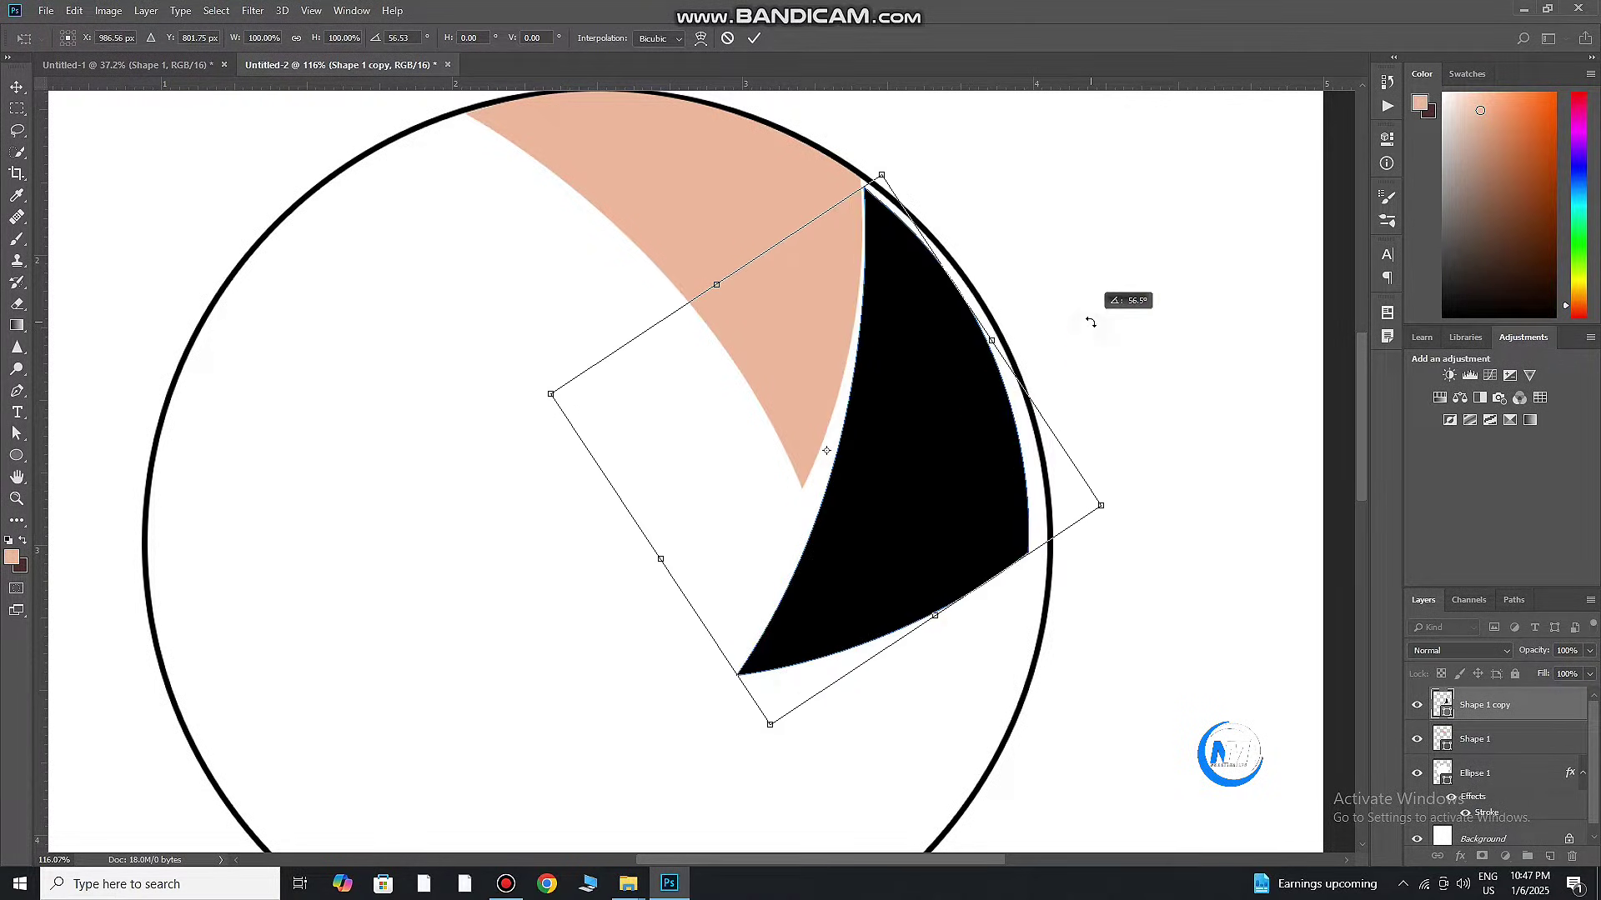
pyautogui.moveTo(986, 447); pyautogui.dragTo(995, 451)
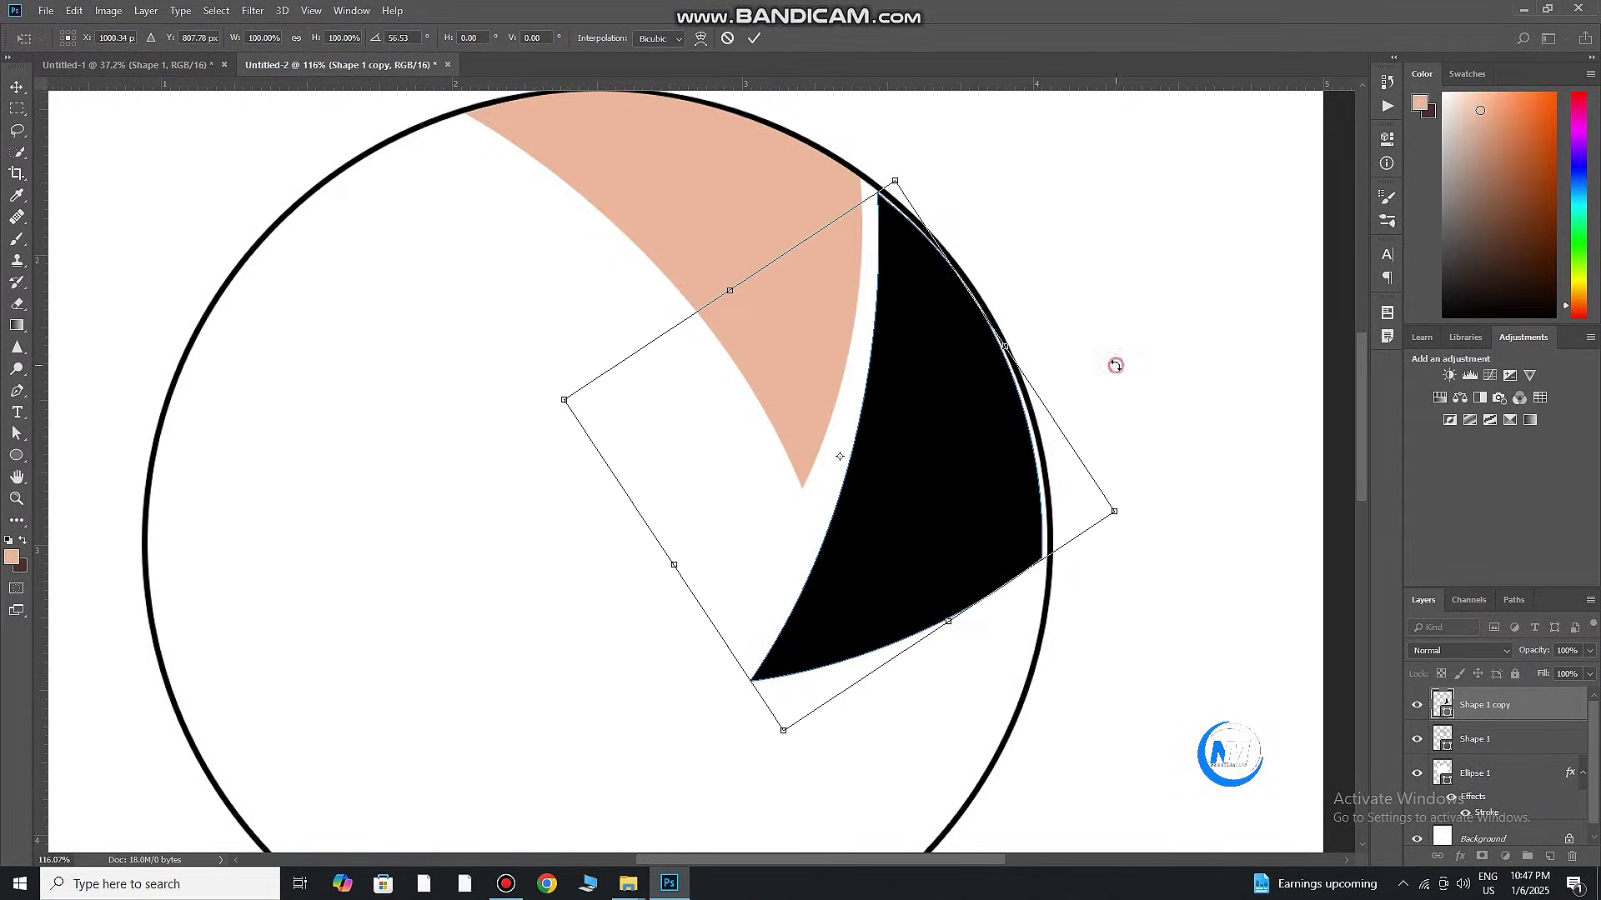
pyautogui.moveTo(1115, 365); pyautogui.dragTo(1117, 358)
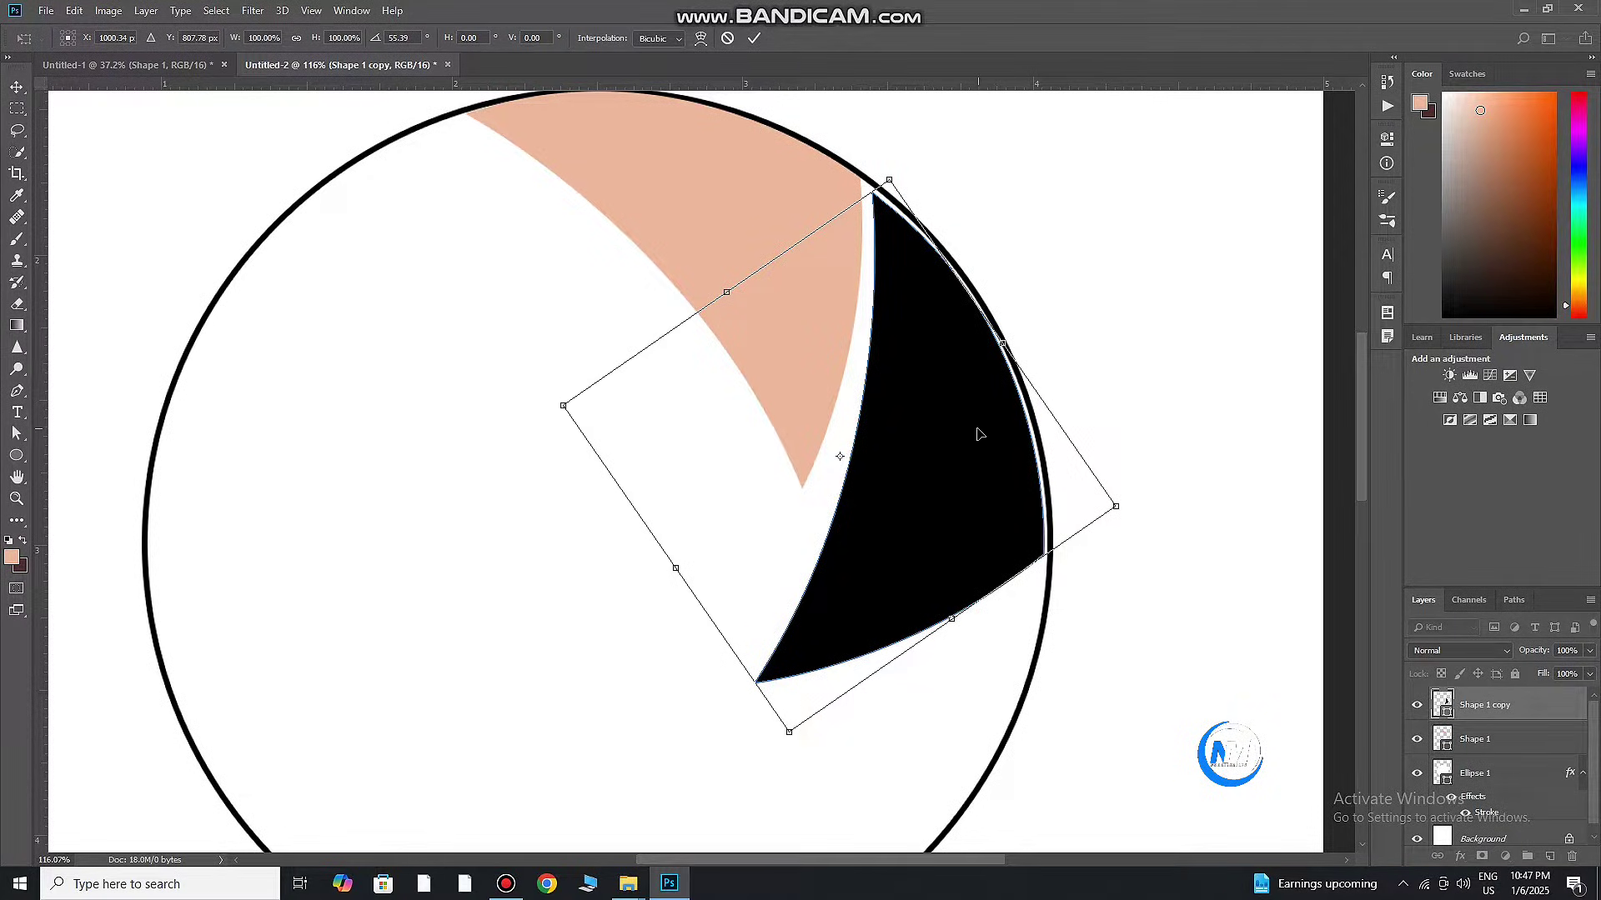
pyautogui.moveTo(979, 433); pyautogui.dragTo(985, 428)
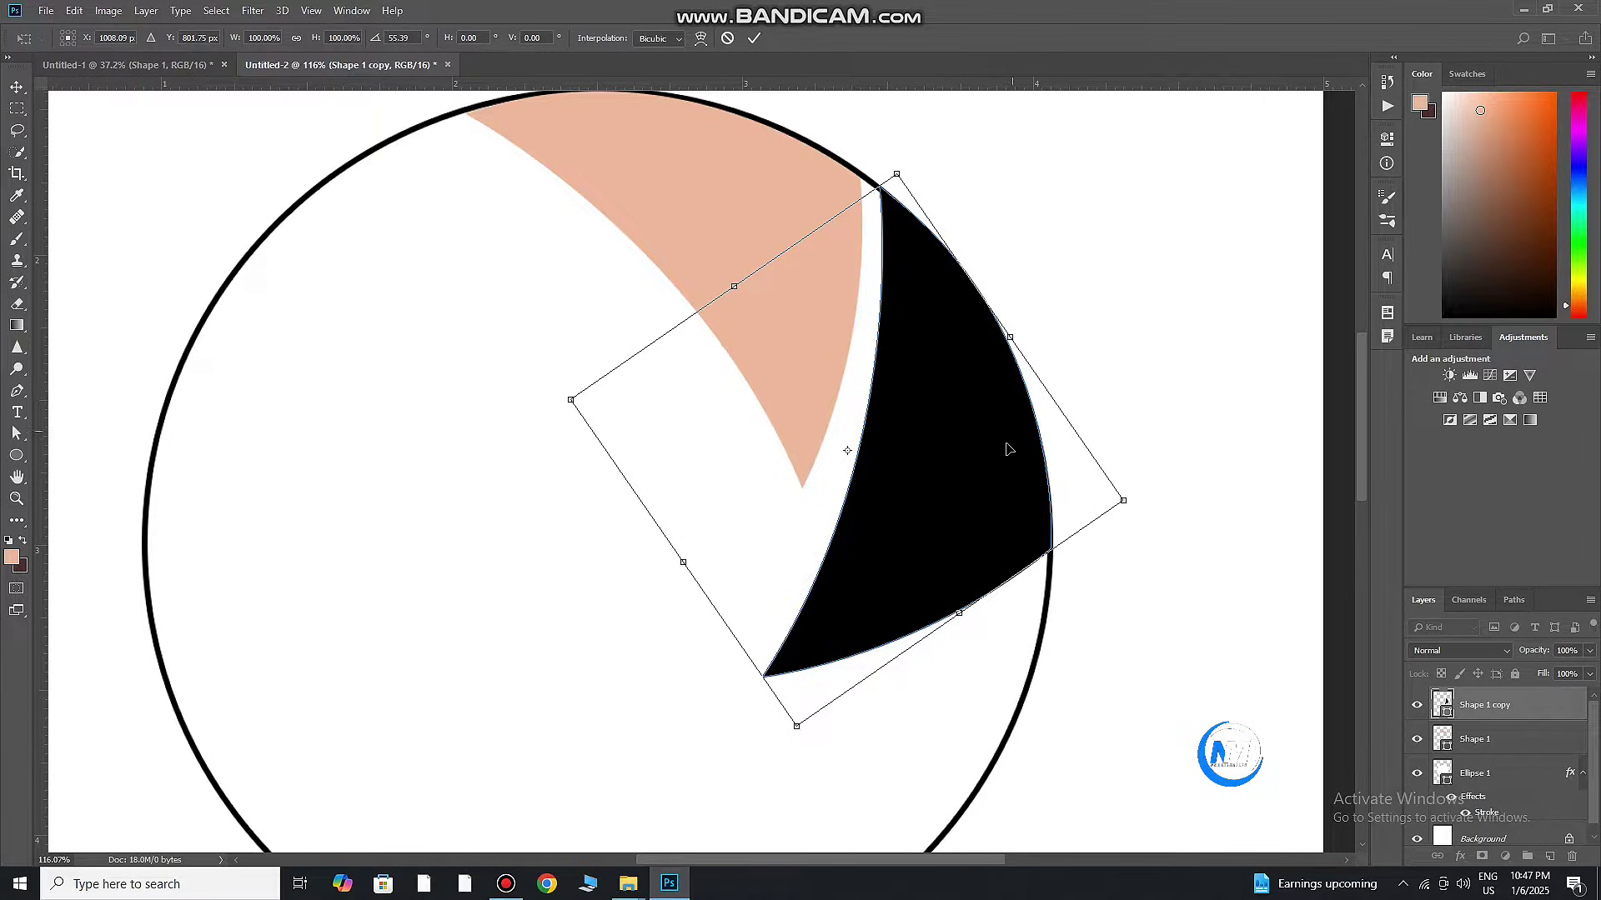
pyautogui.moveTo(1007, 451); pyautogui.dragTo(1003, 449)
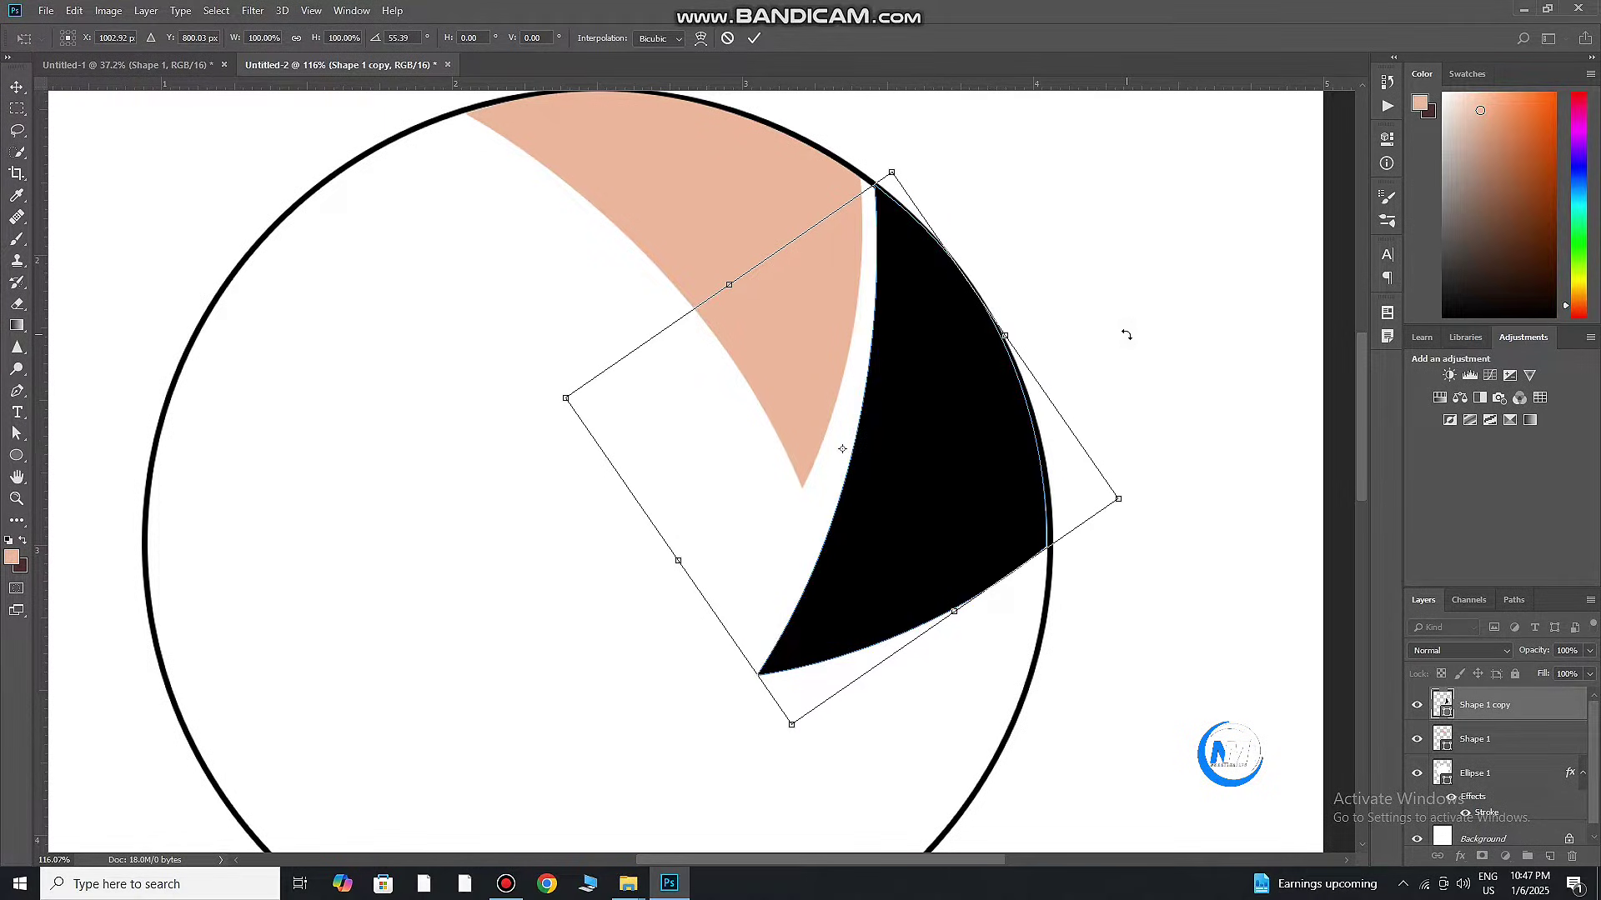
pyautogui.moveTo(977, 464); pyautogui.dragTo(977, 479)
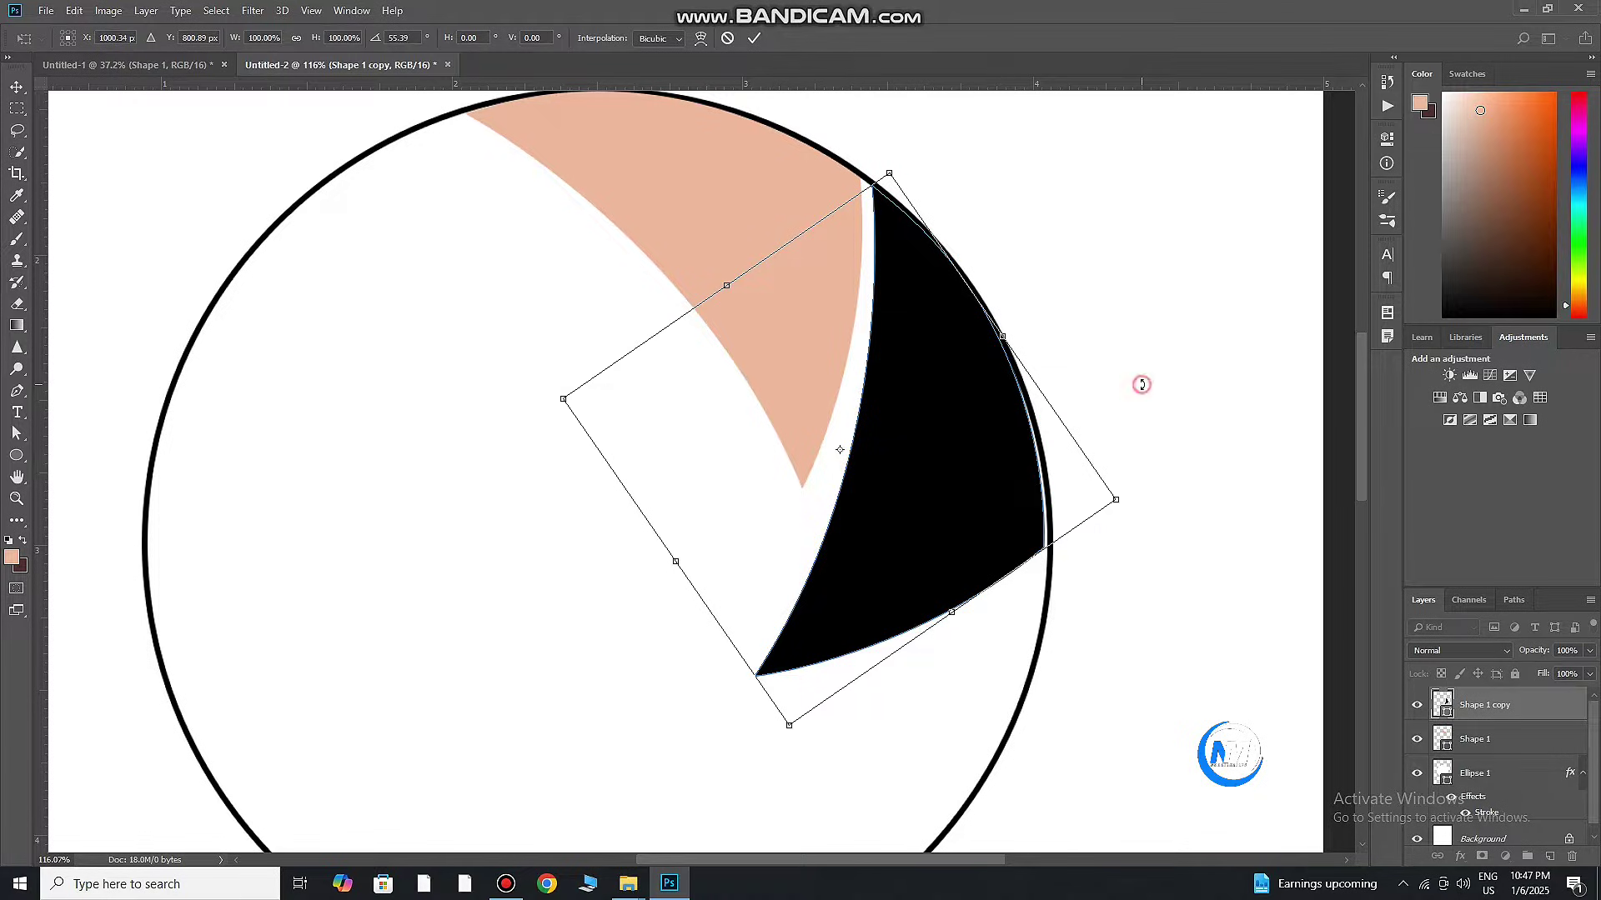
# Fine-tune the black blade to about 56°, flush with the rim, and commit
pyautogui.moveTo(966, 501); pyautogui.dragTo(969, 504)
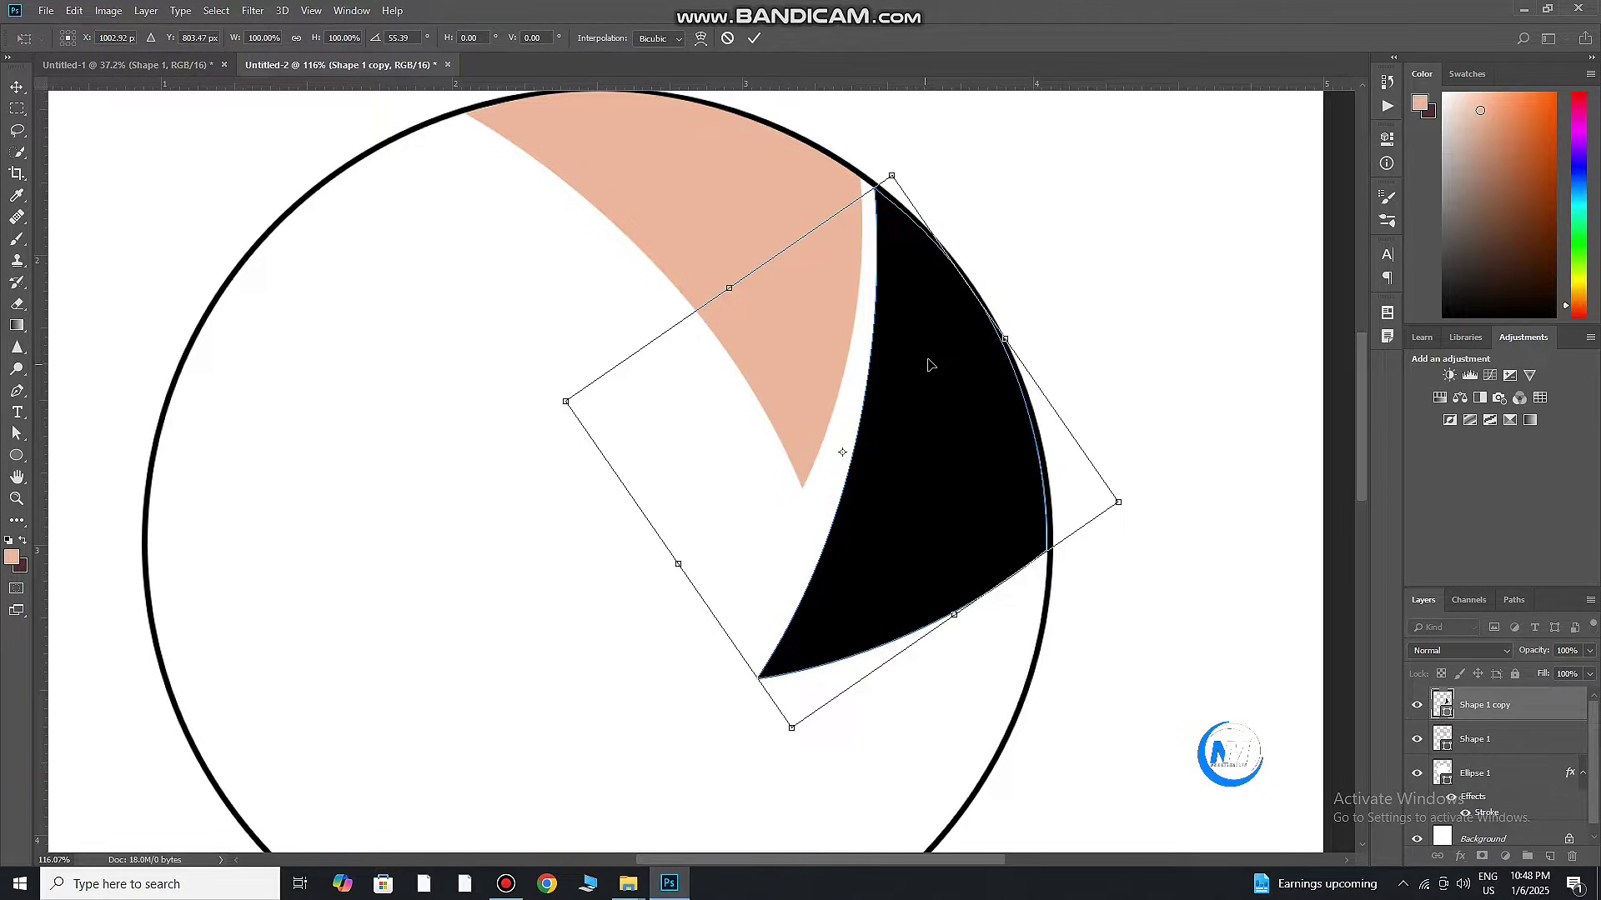
pyautogui.moveTo(946, 380); pyautogui.dragTo(952, 385)
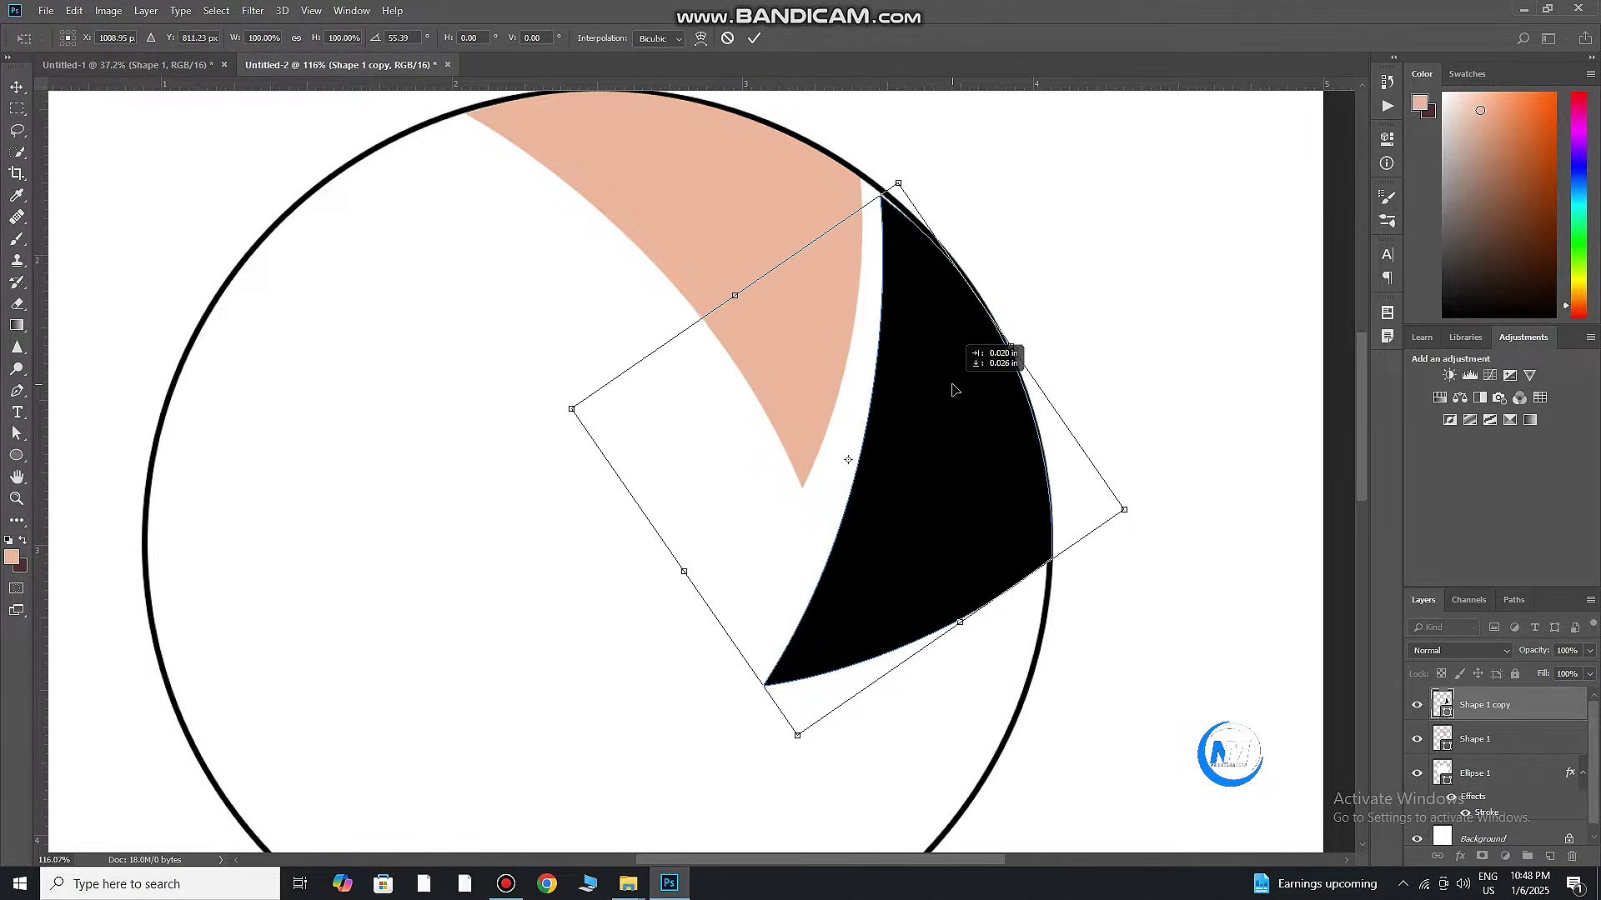
pyautogui.moveTo(1053, 390); pyautogui.dragTo(1134, 387)
pyautogui.moveTo(977, 430); pyautogui.dragTo(964, 440)
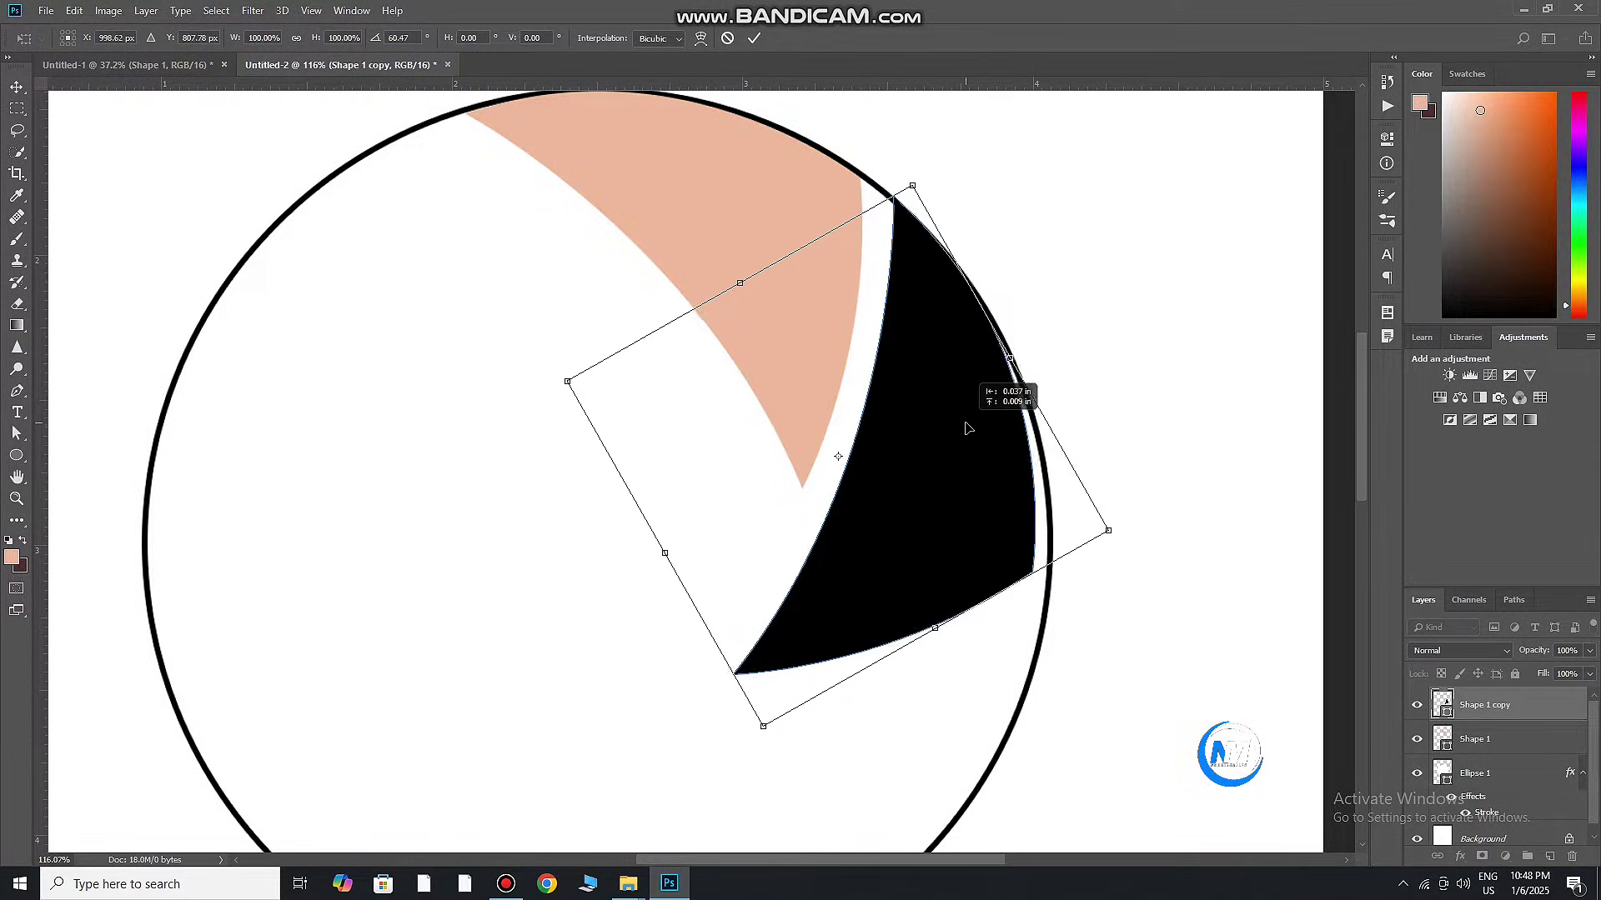
pyautogui.moveTo(1101, 347); pyautogui.dragTo(1107, 356)
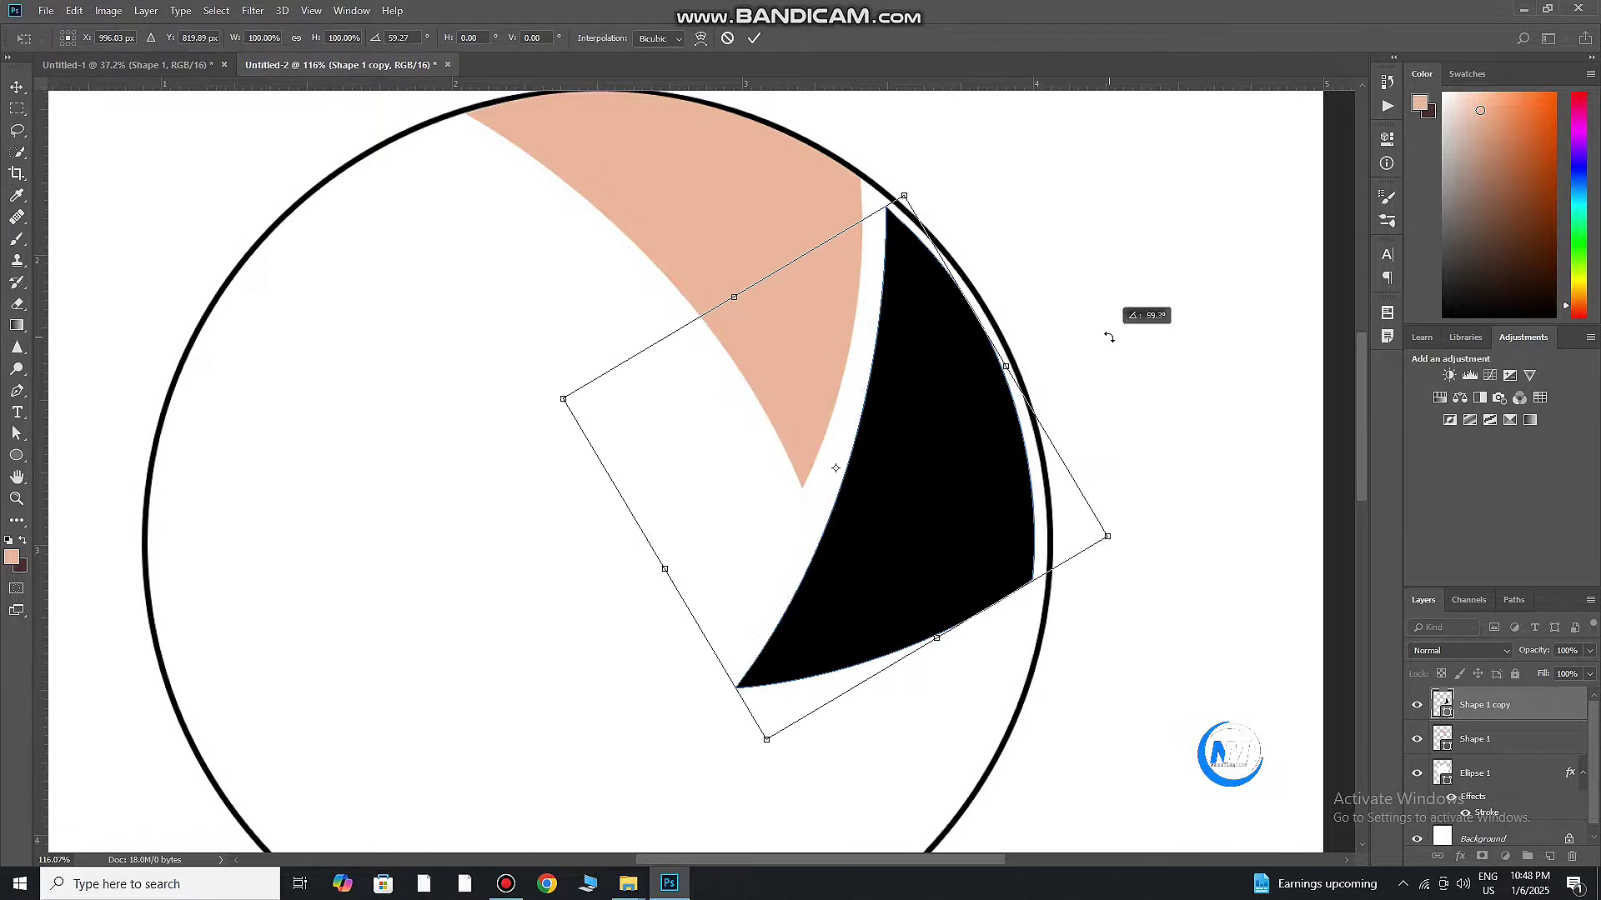
pyautogui.moveTo(972, 494); pyautogui.dragTo(975, 491)
pyautogui.moveTo(1090, 410); pyautogui.dragTo(1087, 398)
pyautogui.moveTo(993, 496); pyautogui.dragTo(990, 489)
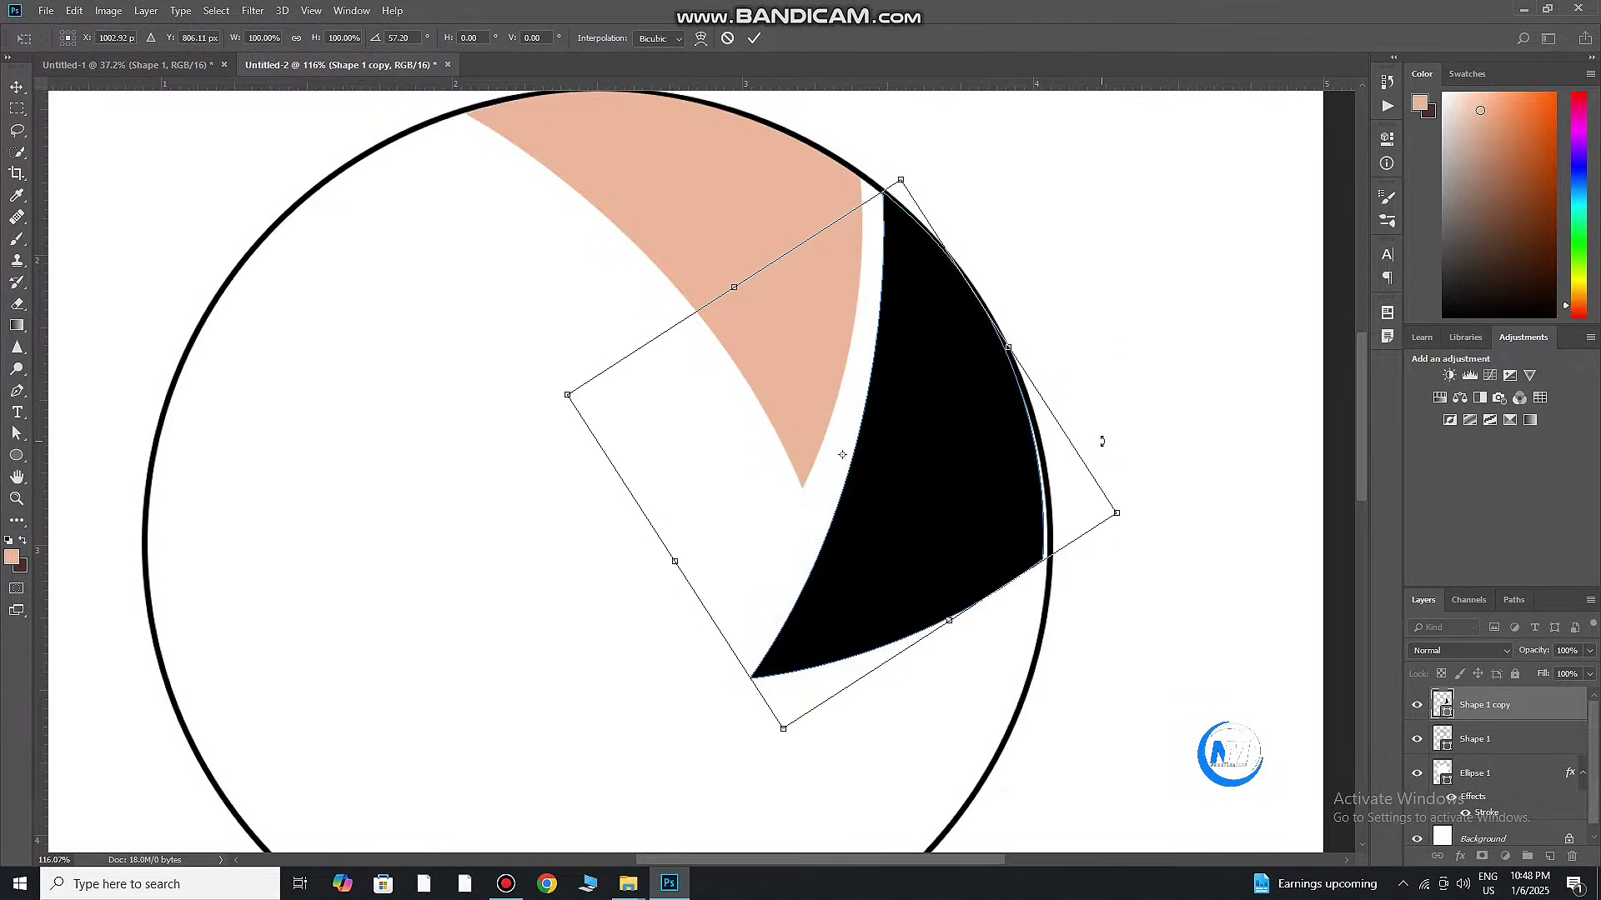
pyautogui.moveTo(1103, 441); pyautogui.dragTo(1109, 445)
pyautogui.moveTo(958, 521); pyautogui.dragTo(959, 524)
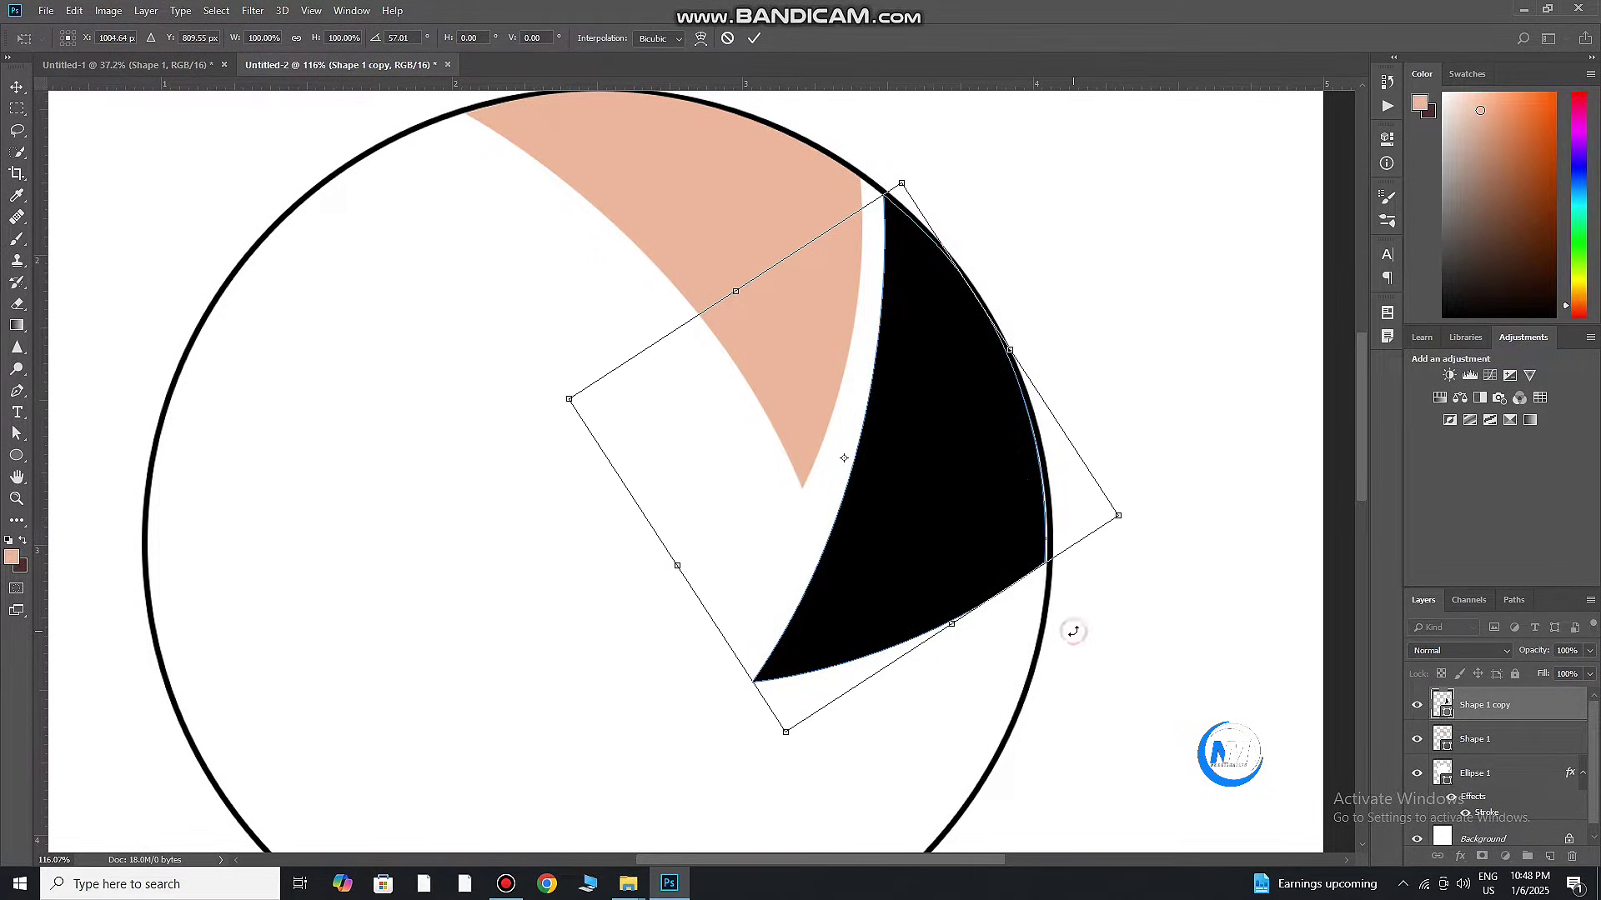
pyautogui.moveTo(1074, 631); pyautogui.dragTo(1075, 627)
pyautogui.moveTo(960, 544); pyautogui.dragTo(962, 543)
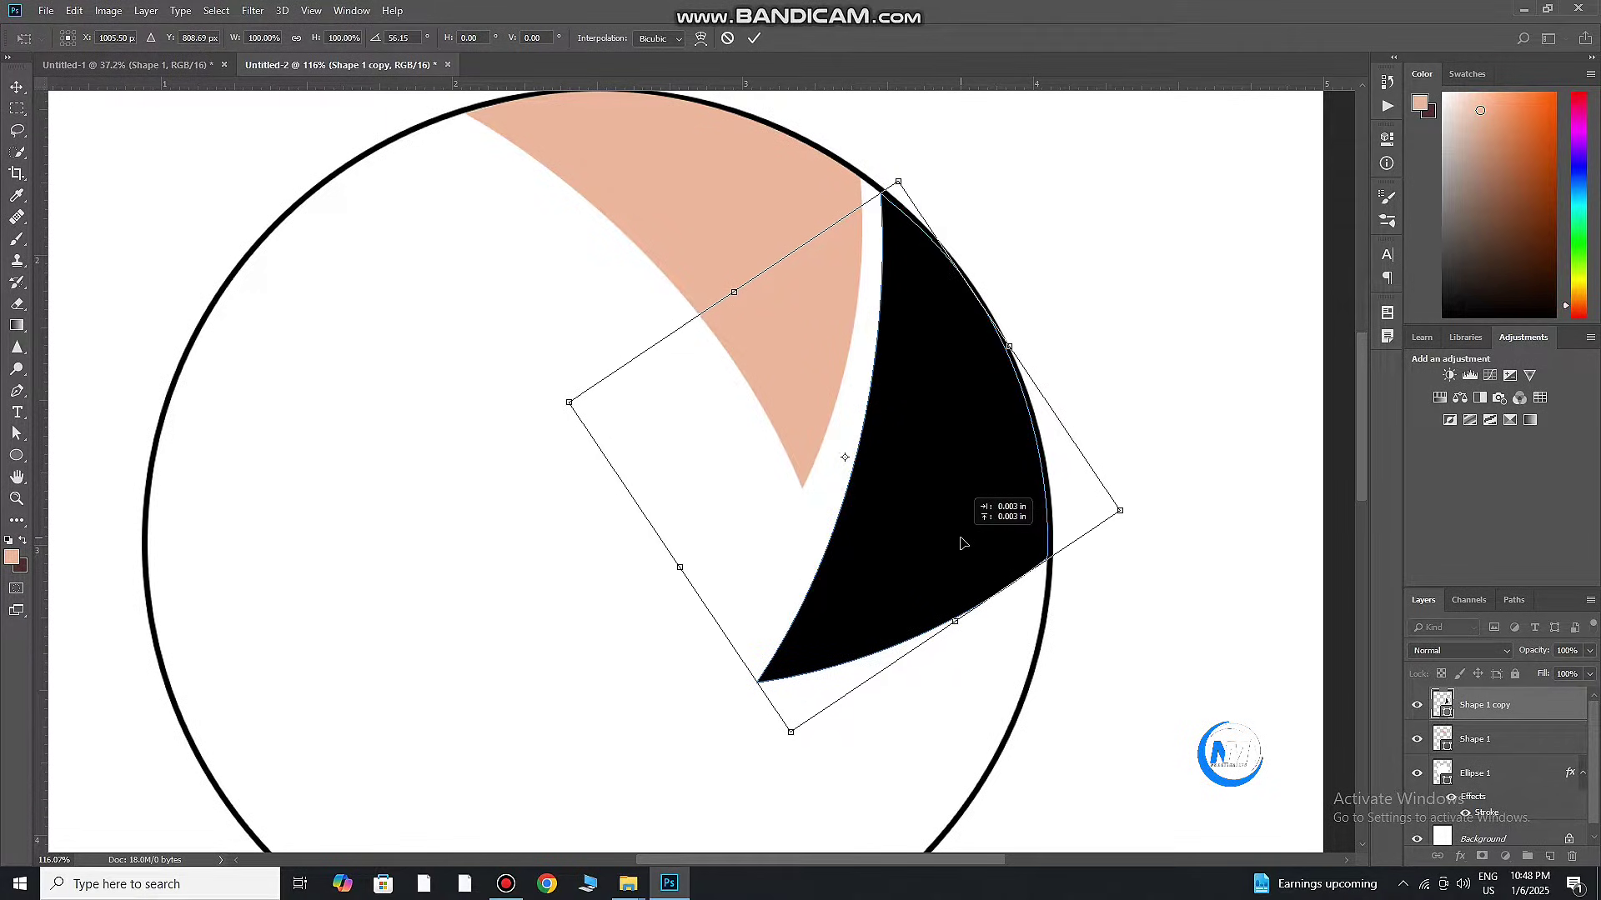
pyautogui.press('Return')
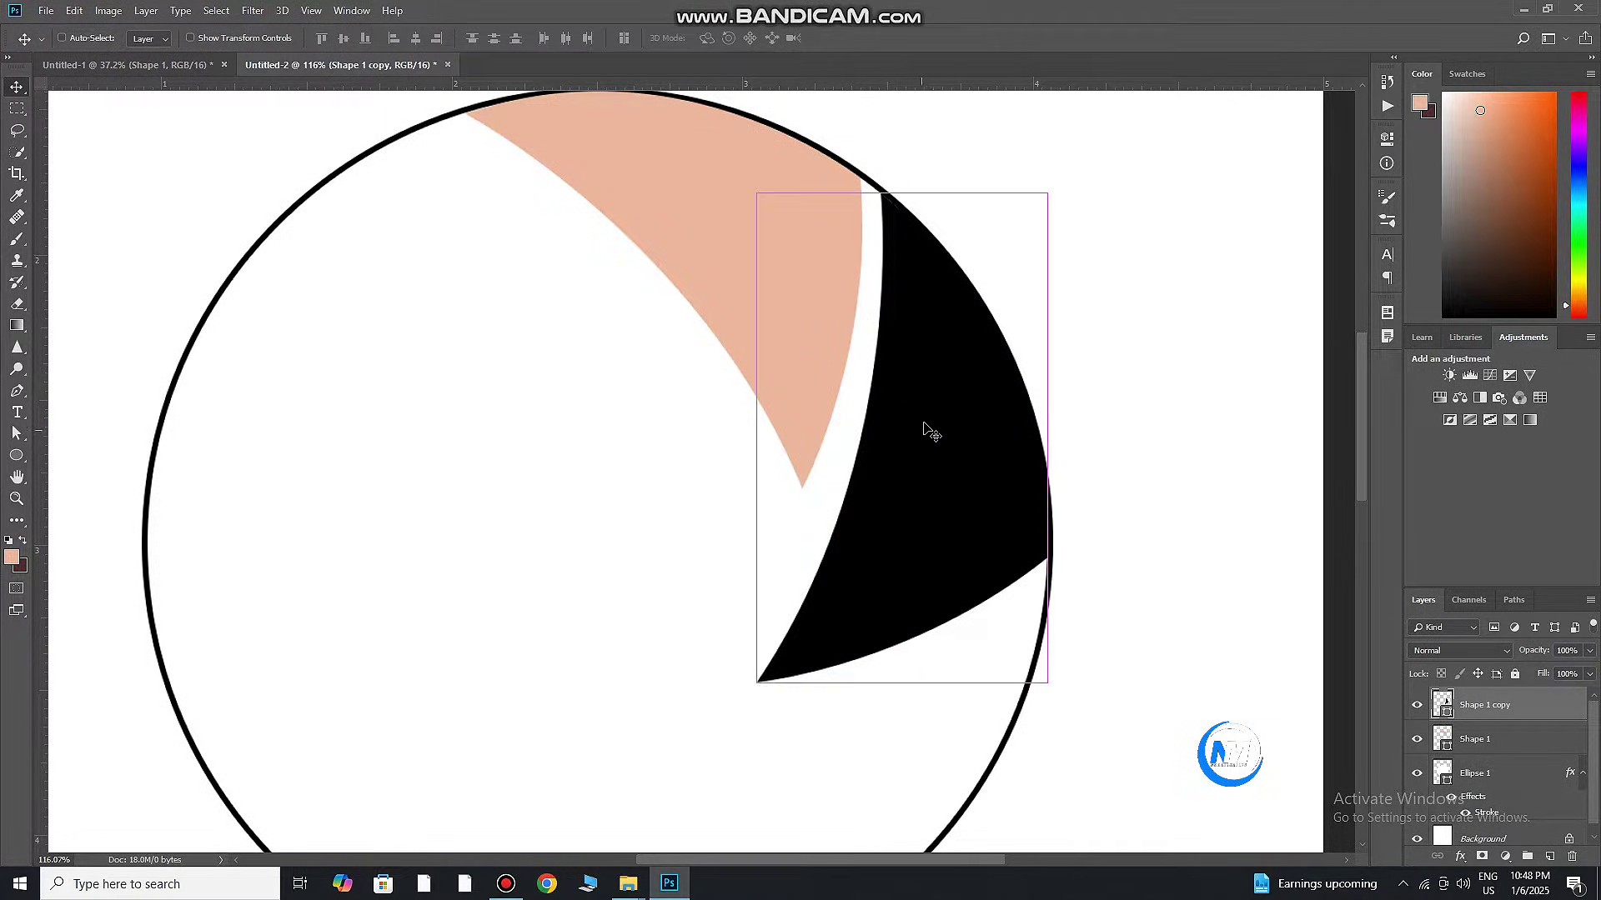
# Nudge the black blade up and Alt-drag a copy toward the lower left
pyautogui.moveTo(922, 427); pyautogui.dragTo(923, 419)
pyautogui.scroll(-2, 1047, 290)
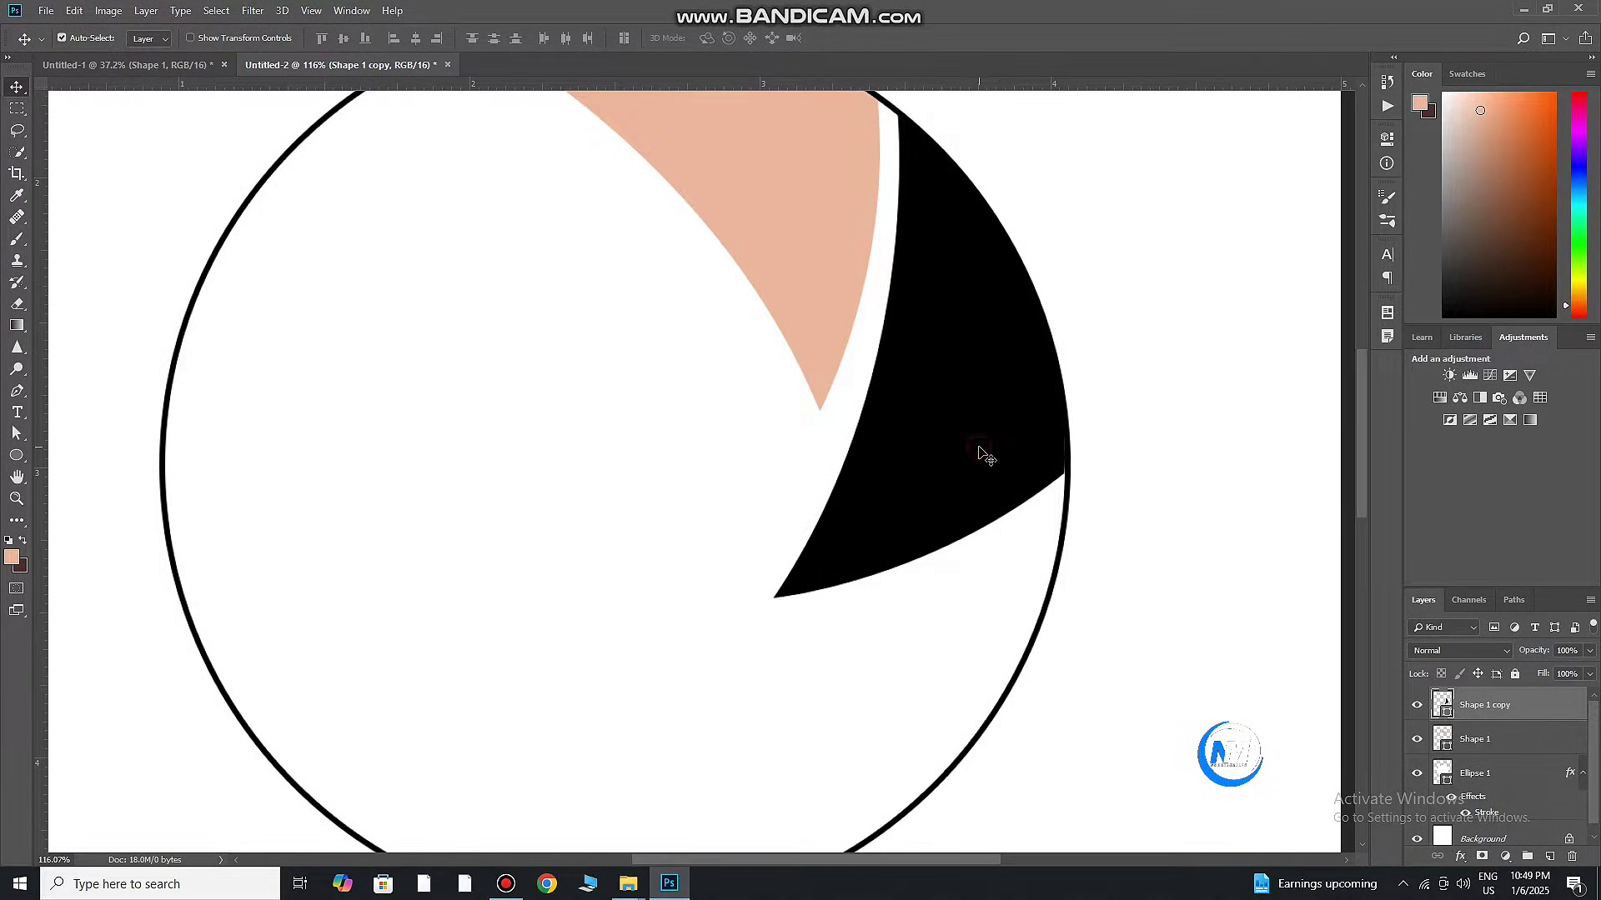
pyautogui.moveTo(984, 455); pyautogui.dragTo(727, 656)
pyautogui.scroll(-3, 1032, 529)
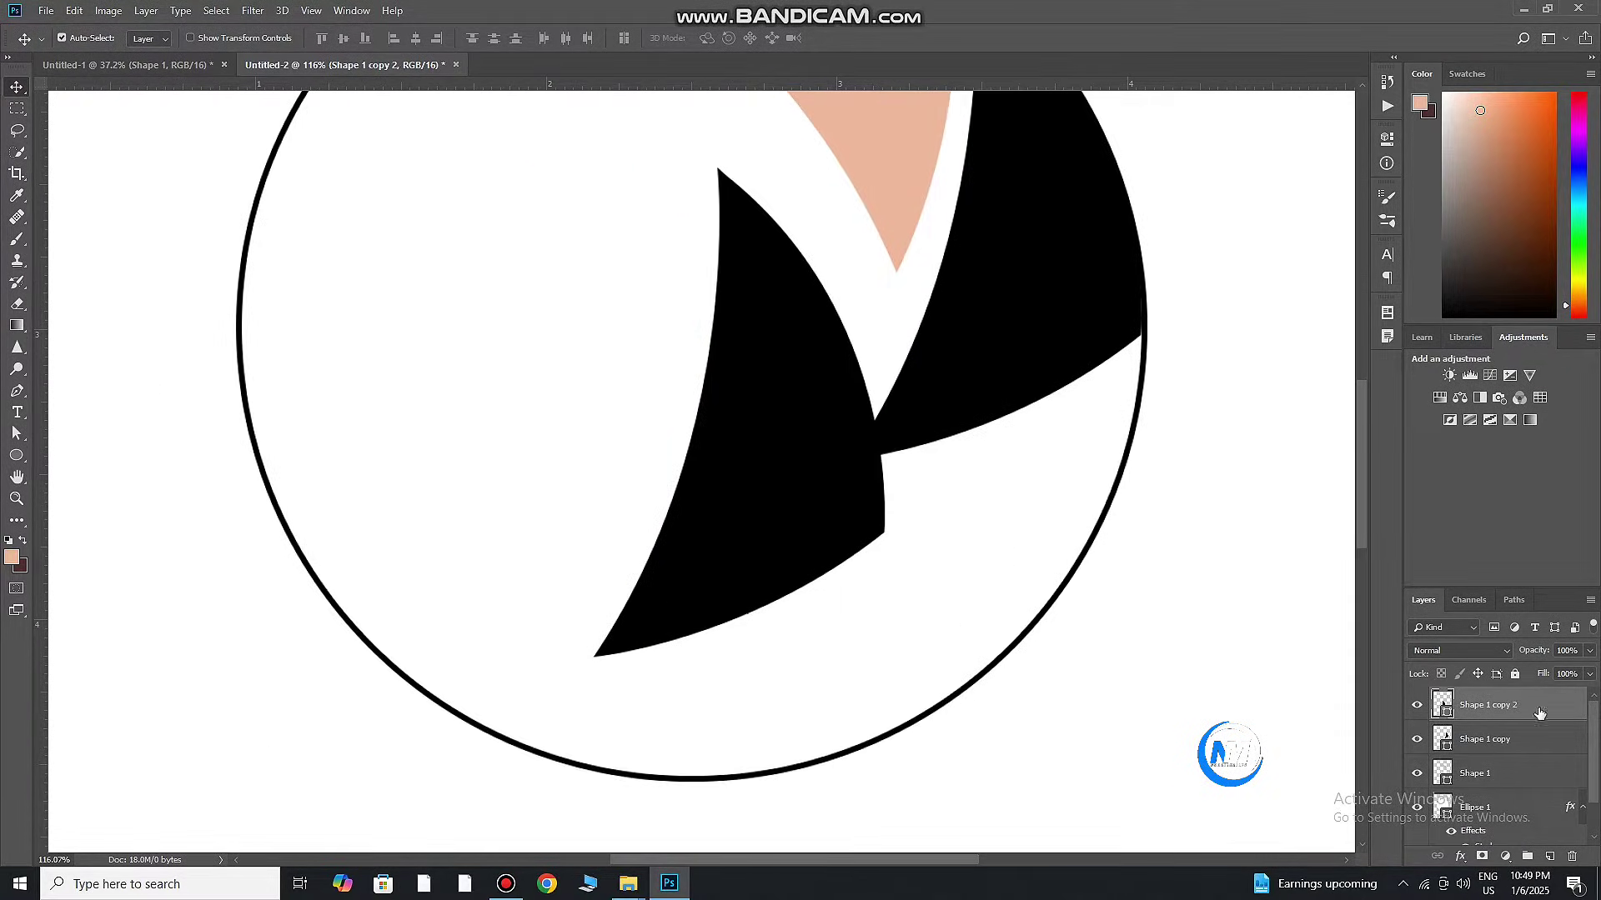
# Recolour the new blade red and move it down-right
pyautogui.doubleClick(1446, 713)
pyautogui.click(1299, 447)
pyautogui.click(1511, 393)
pyautogui.moveTo(778, 500); pyautogui.dragTo(889, 613)
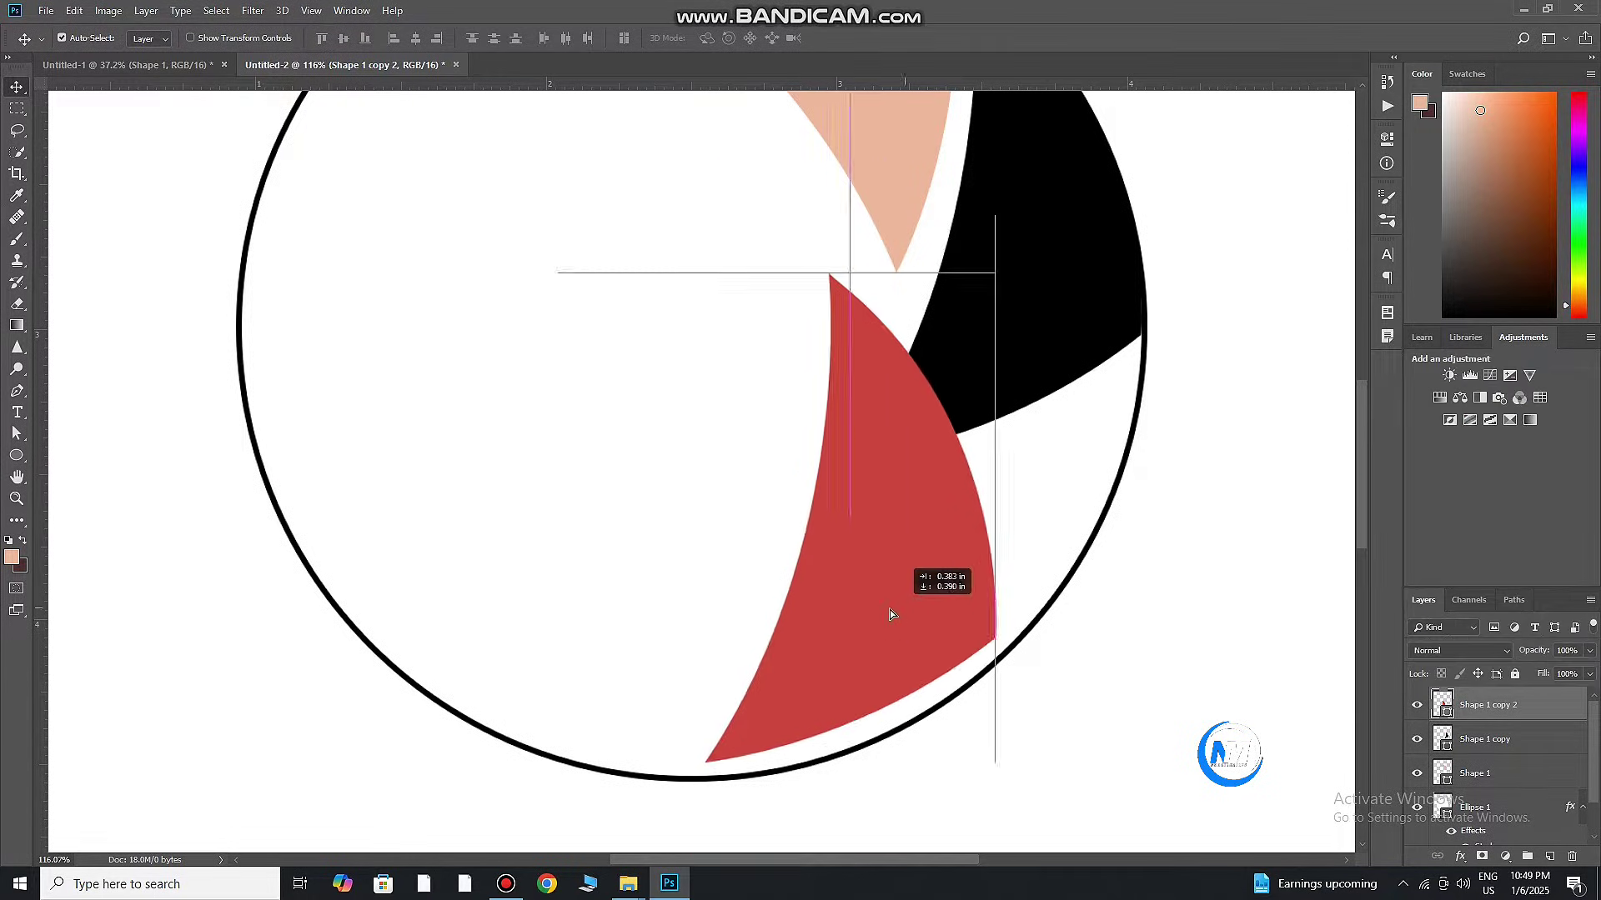
# Rotate the red blade to about 54° along the lower-right rim and commit
pyautogui.hotkey('ctrl', 't')
pyautogui.moveTo(1042, 475); pyautogui.dragTo(971, 654)
pyautogui.moveTo(890, 582)
pyautogui.mouseDown()
pyautogui.moveTo(957, 589)
pyautogui.moveTo(995, 551)
pyautogui.mouseUp()
pyautogui.moveTo(1106, 635)
pyautogui.mouseDown()
pyautogui.moveTo(1032, 558)
pyautogui.moveTo(1040, 570)
pyautogui.mouseUp()
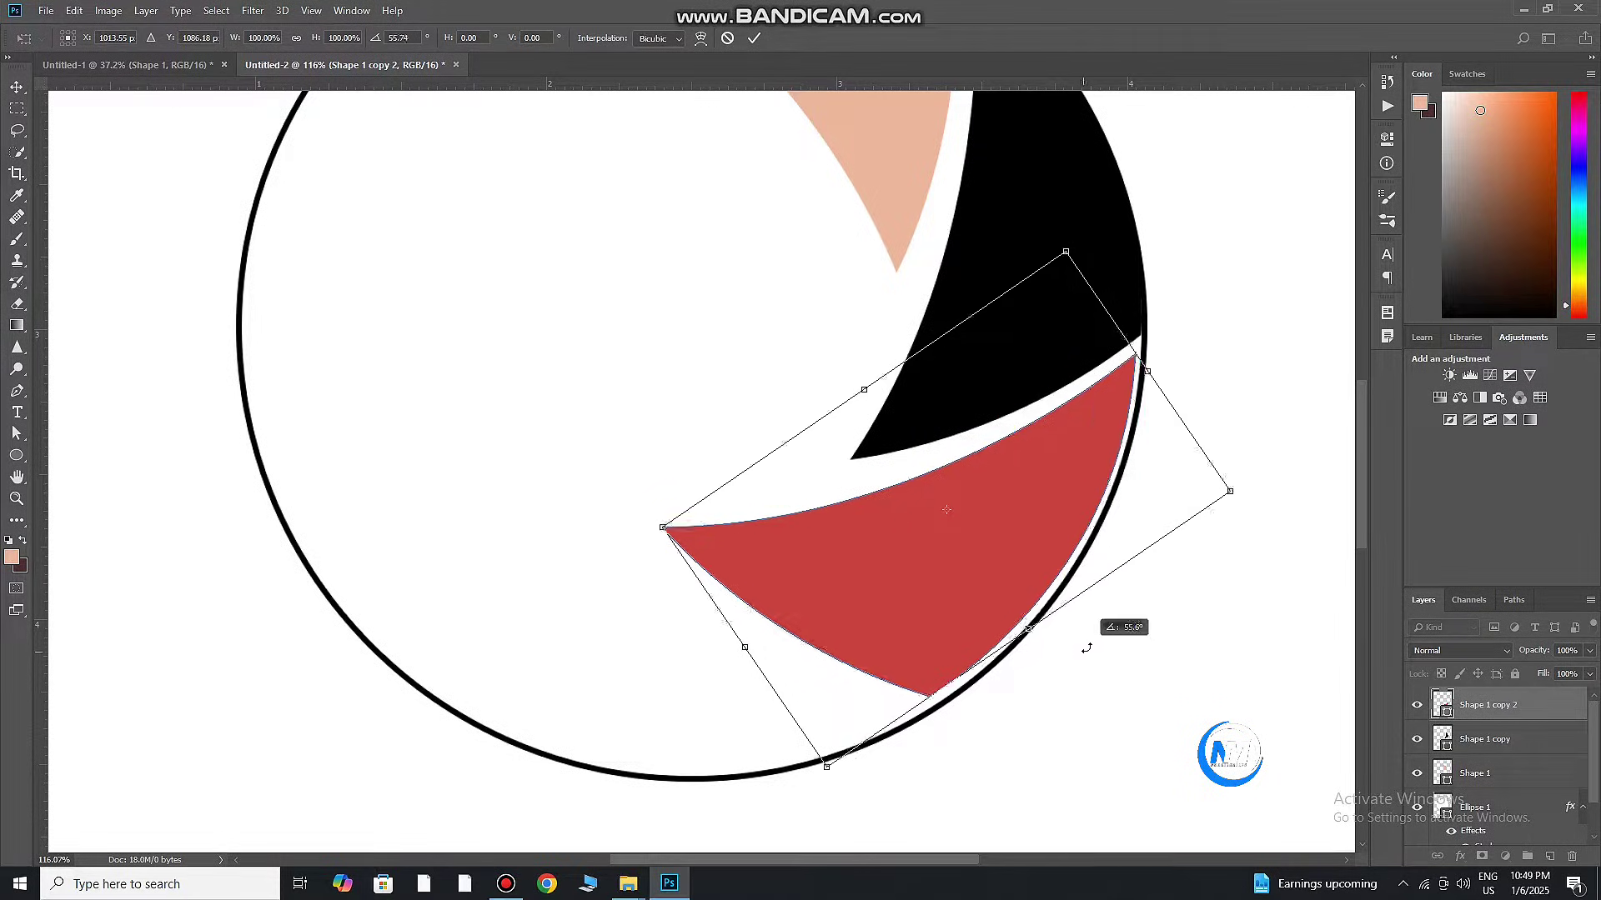
pyautogui.moveTo(1078, 650); pyautogui.dragTo(1090, 643)
pyautogui.moveTo(1028, 581); pyautogui.dragTo(1027, 570)
pyautogui.moveTo(1123, 653); pyautogui.dragTo(1122, 656)
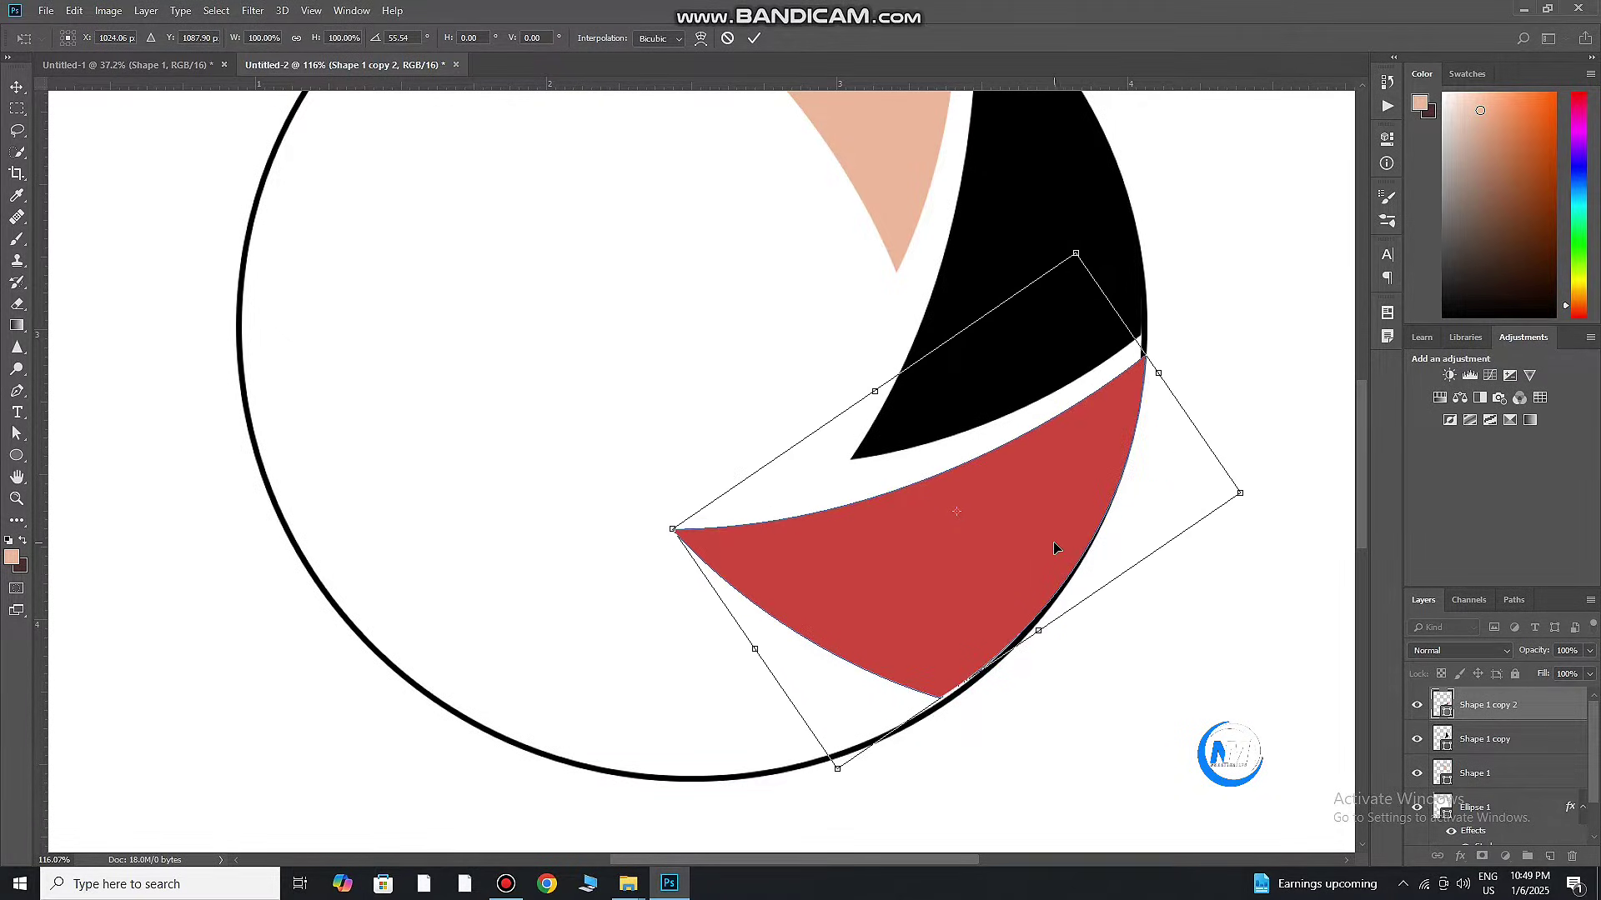
pyautogui.moveTo(1054, 547); pyautogui.dragTo(1050, 542)
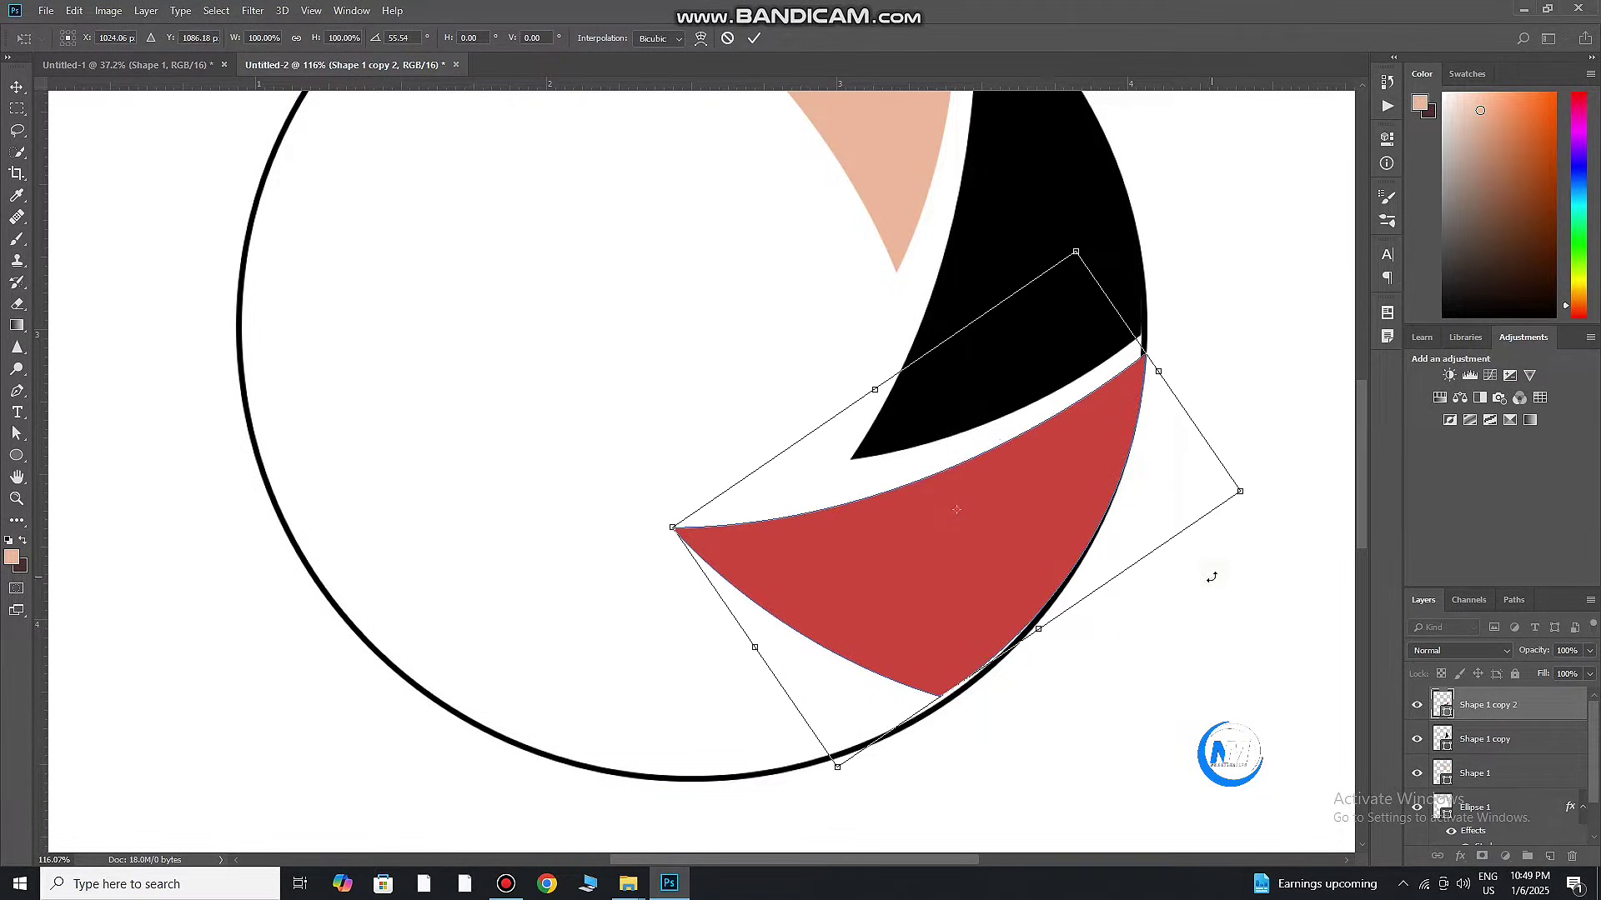
pyautogui.moveTo(1211, 577); pyautogui.dragTo(1212, 571)
pyautogui.click(754, 38)
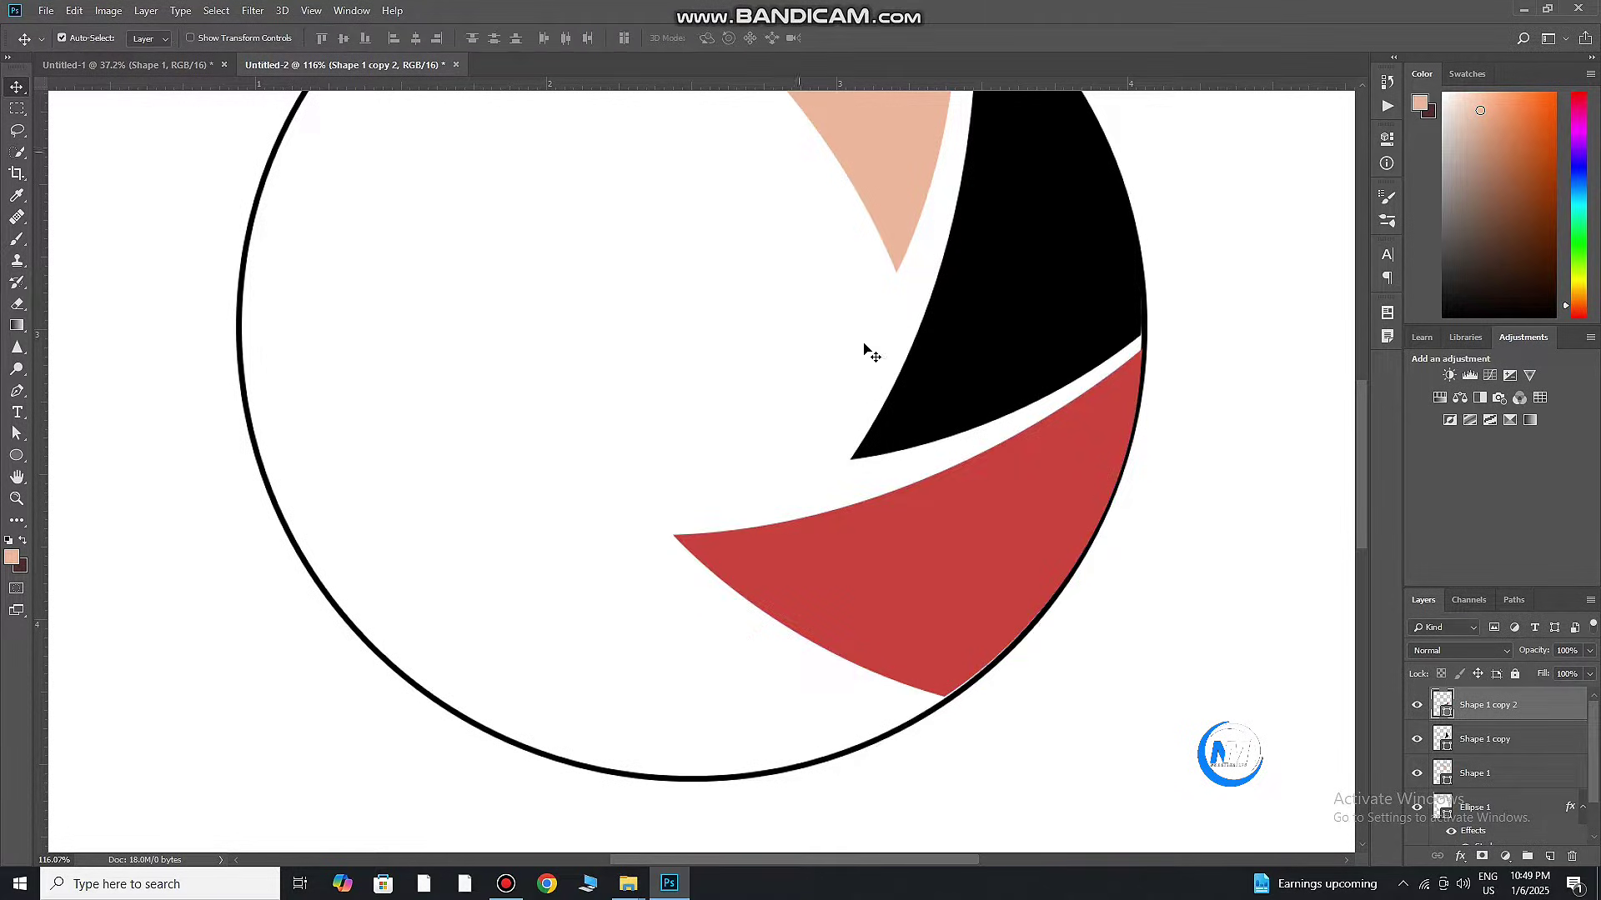
# Pan the view and Alt-drag a copy of the red blade up-left
pyautogui.moveTo(937, 384); pyautogui.dragTo(1139, 347)
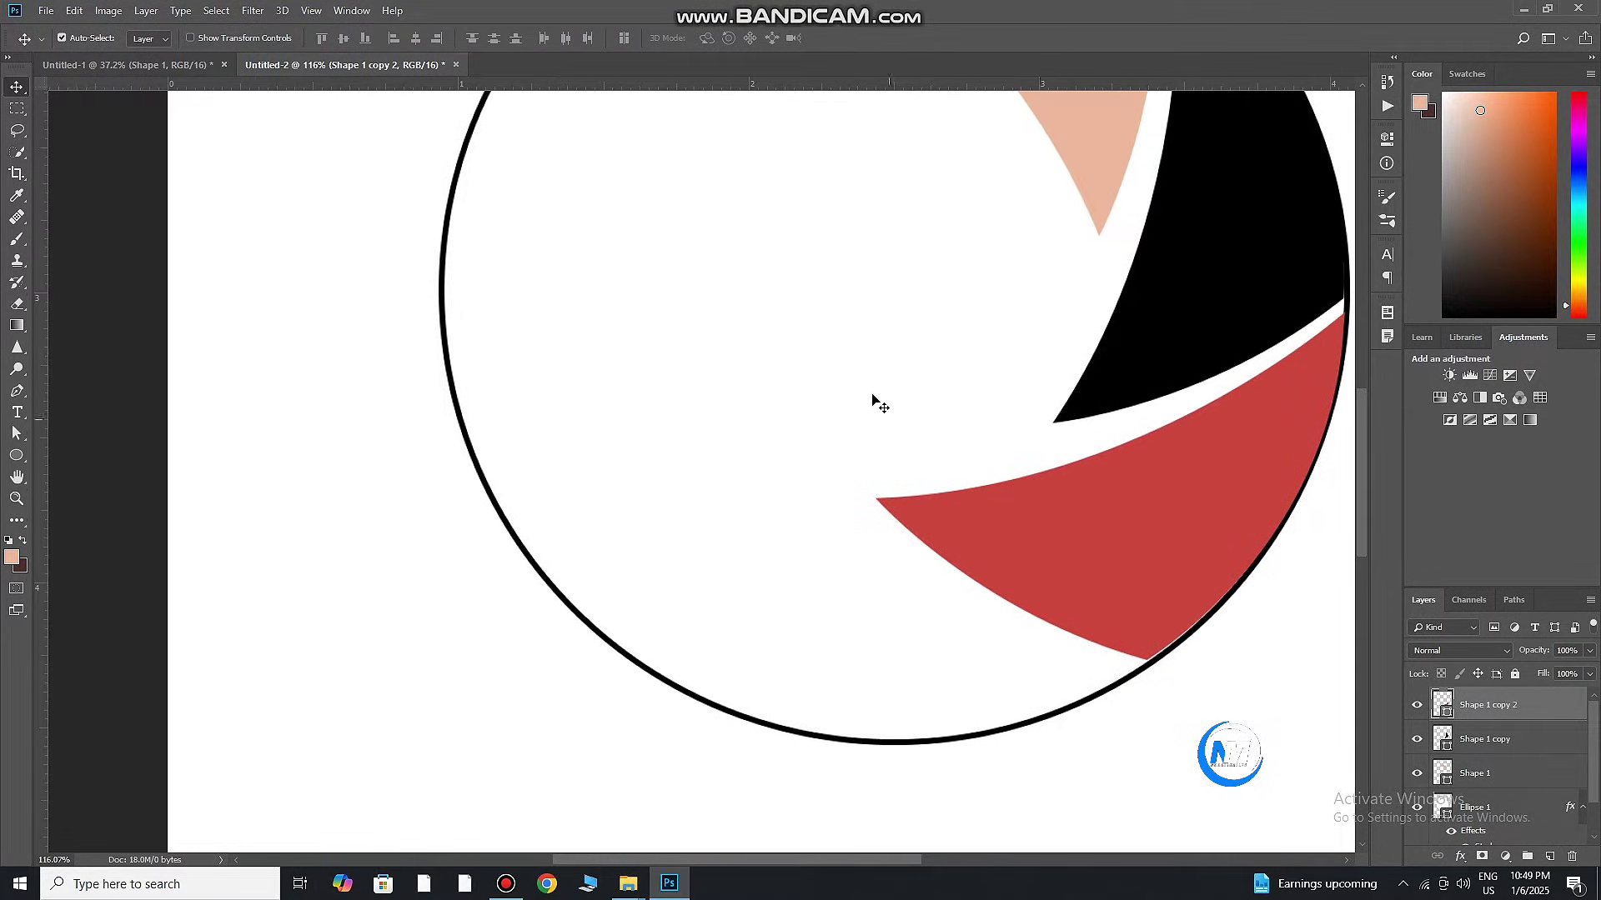
pyautogui.scroll(5, 880, 404)
pyautogui.hscroll(2, 814, 444)
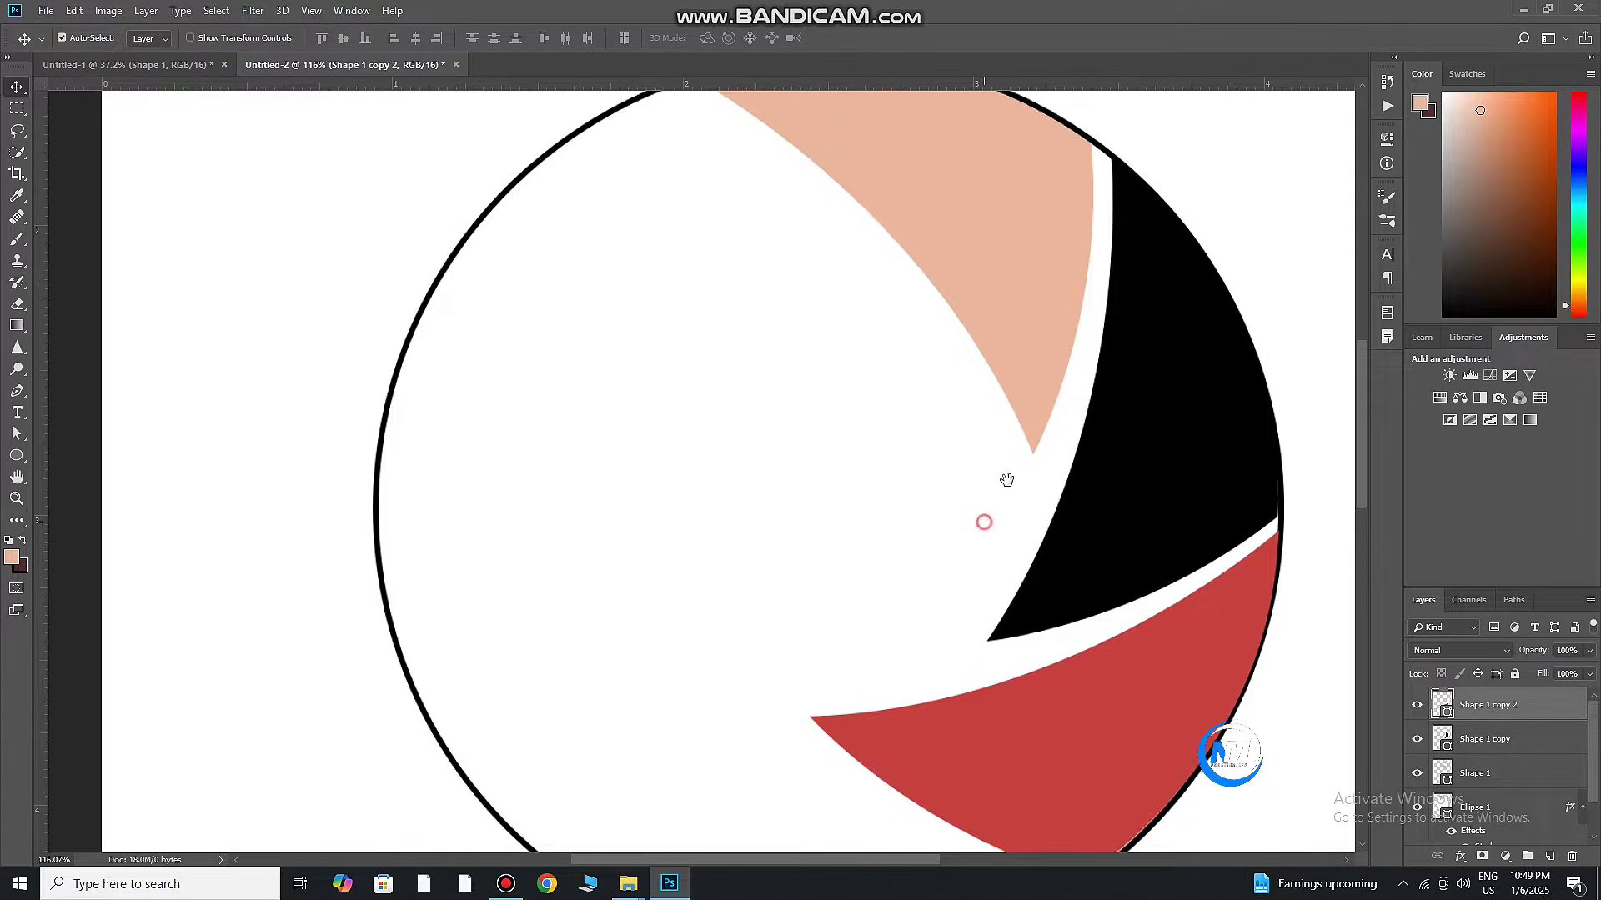
pyautogui.moveTo(1006, 480); pyautogui.dragTo(1005, 396)
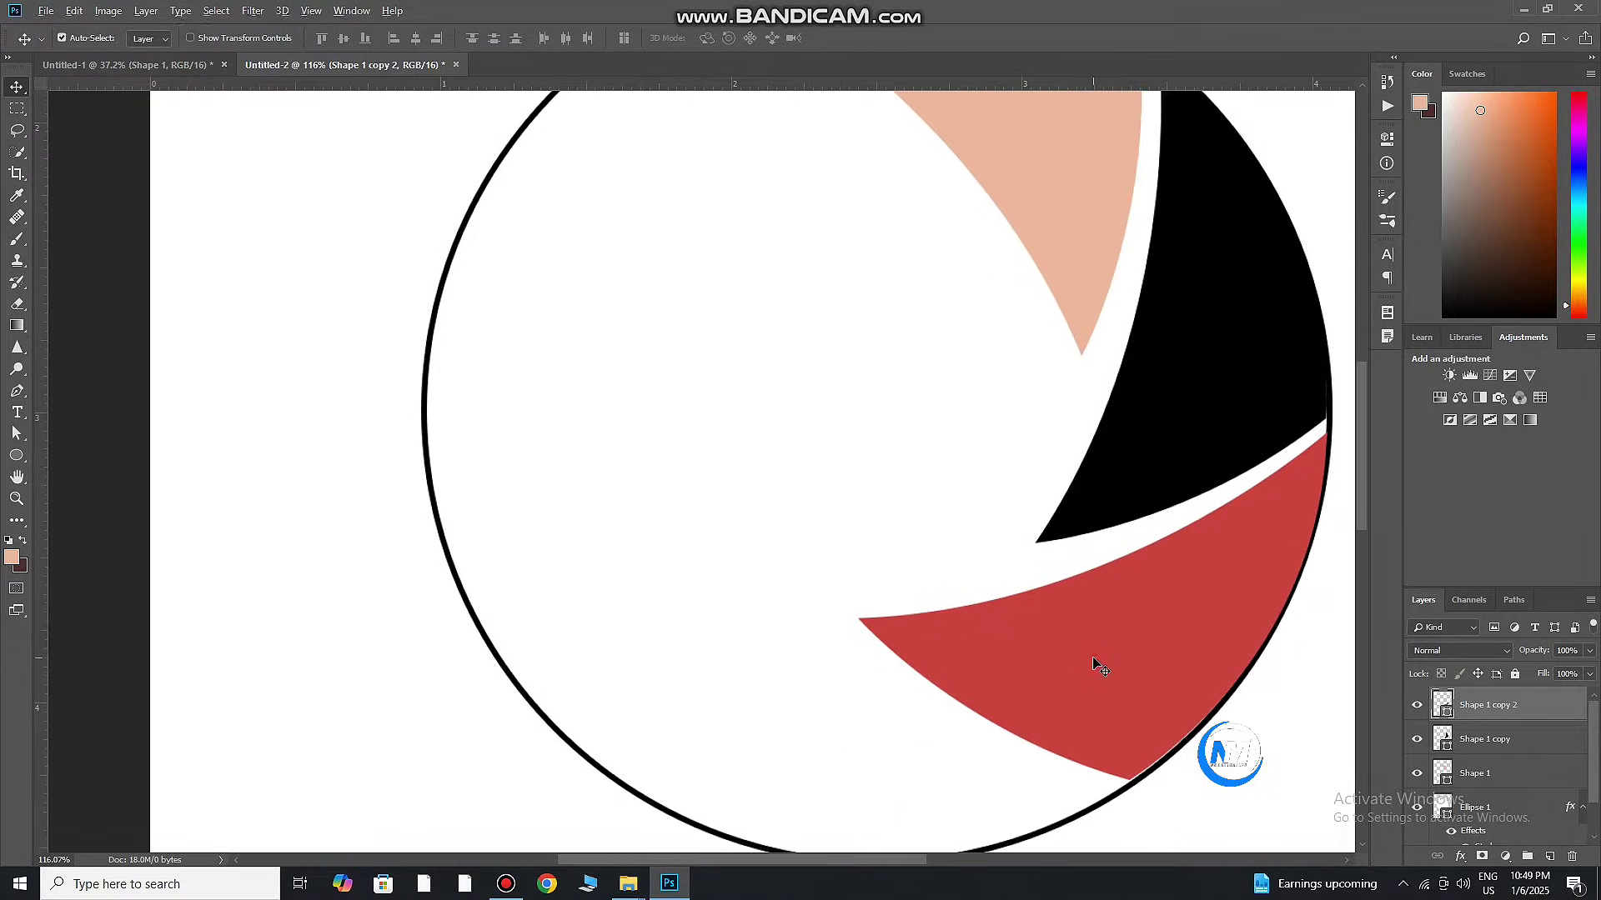
pyautogui.moveTo(1098, 664); pyautogui.dragTo(793, 502)
# Recolour the new blade blue-purple
pyautogui.doubleClick(1446, 708)
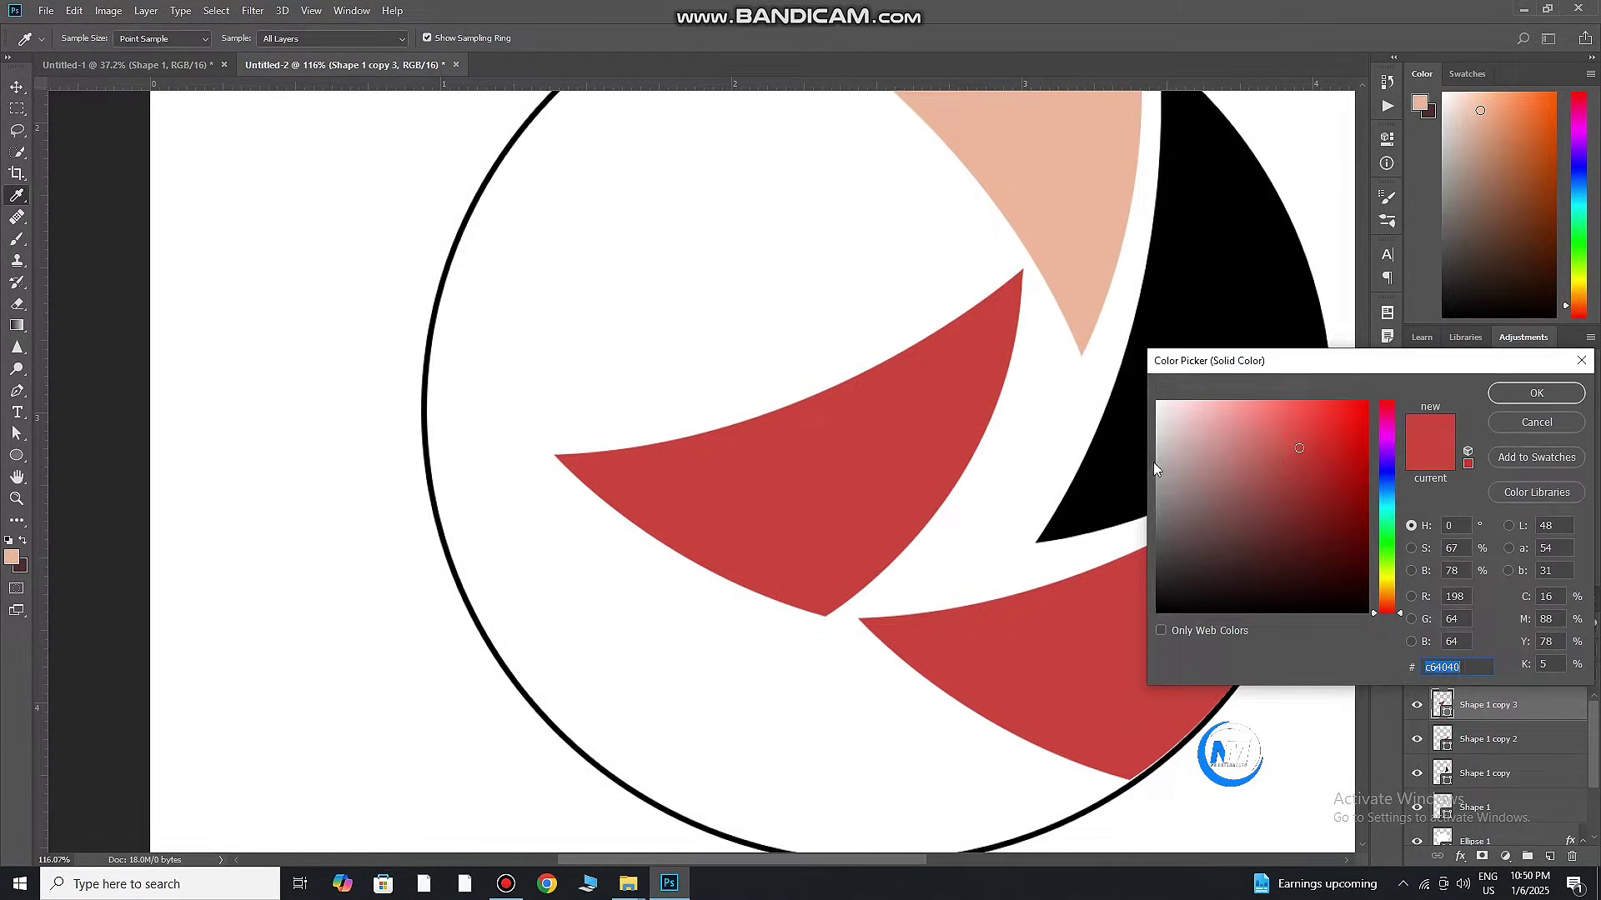
pyautogui.click(1387, 464)
pyautogui.click(1536, 393)
pyautogui.press('v')
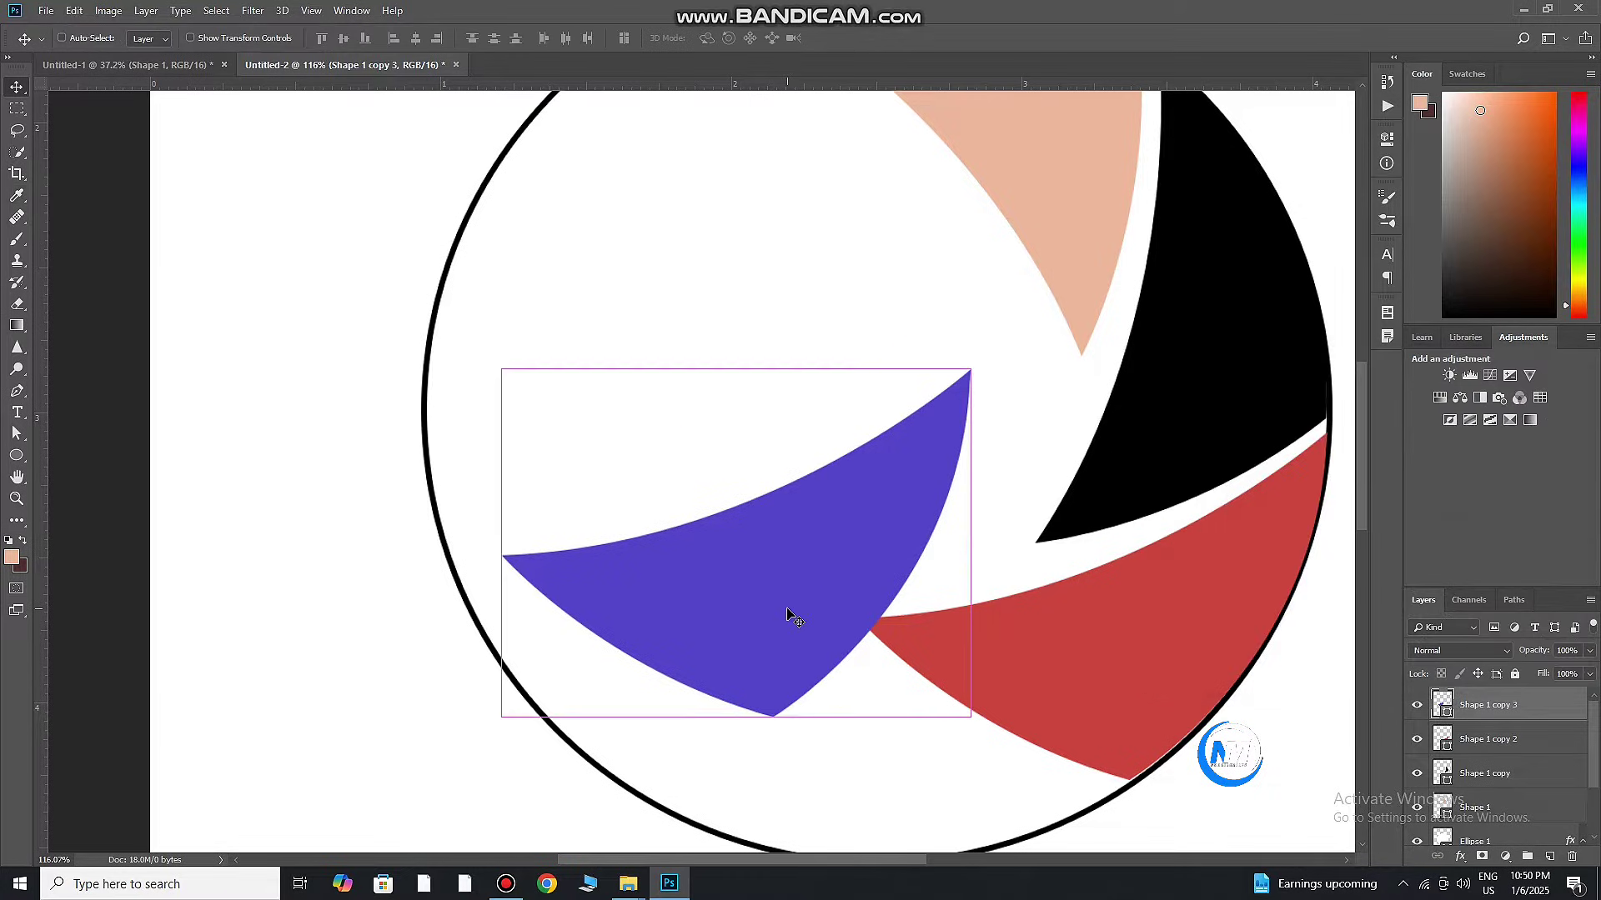
# Rotate the blue-purple blade onto the circle's bottom rim beside the red one and commit
pyautogui.hotkey('ctrl', 't')
pyautogui.moveTo(1058, 504); pyautogui.dragTo(918, 771)
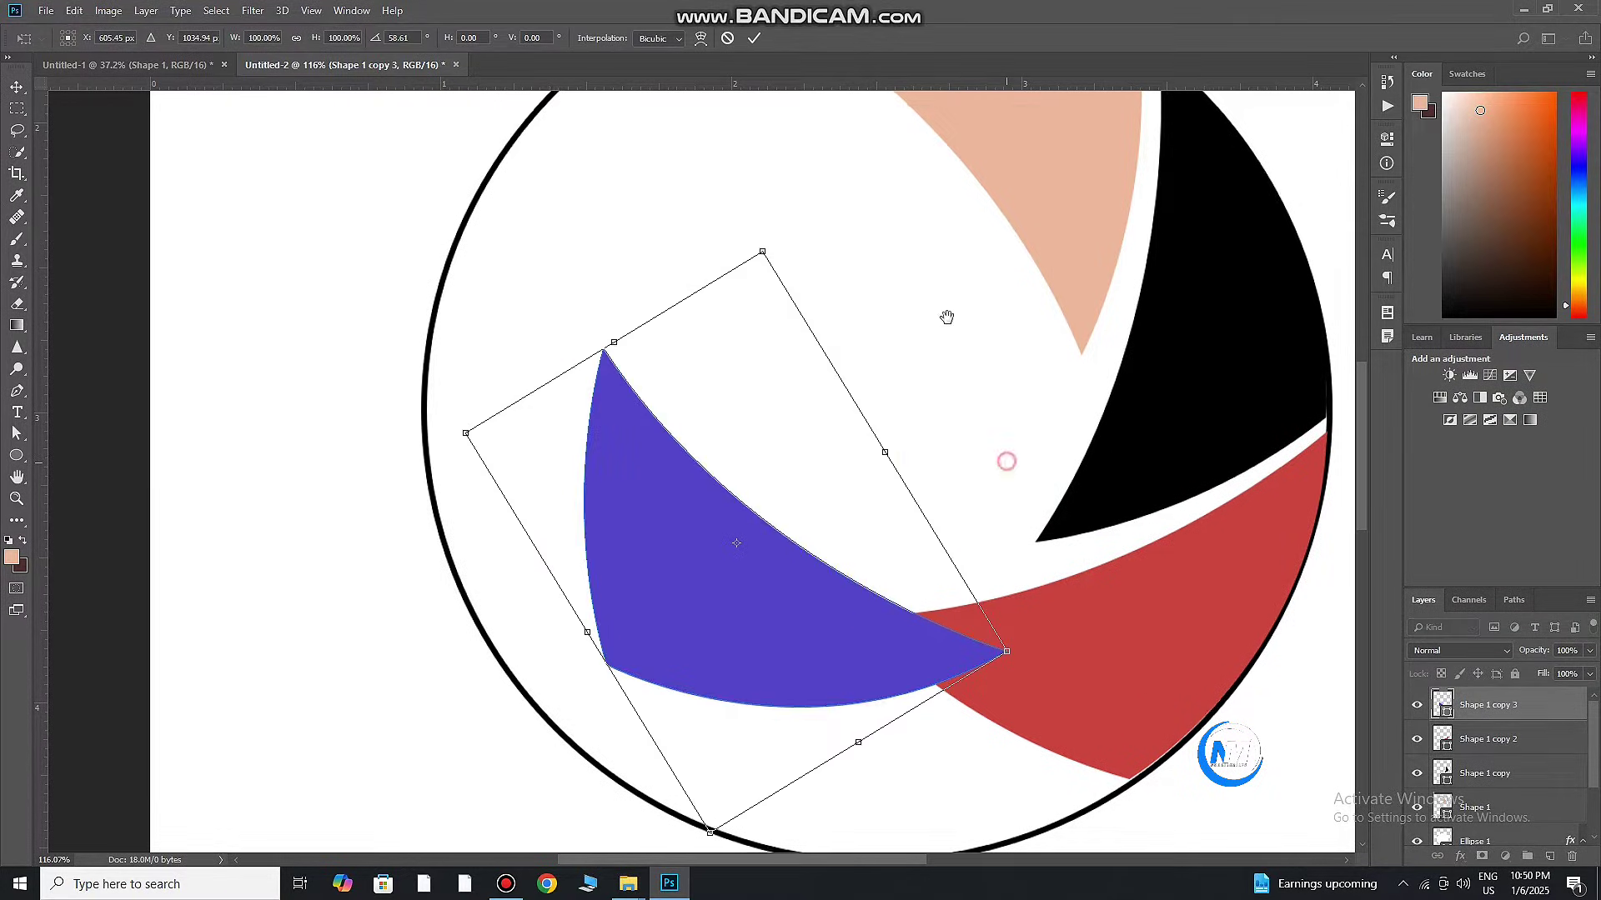
pyautogui.moveTo(948, 316); pyautogui.dragTo(875, 136)
pyautogui.moveTo(761, 467); pyautogui.dragTo(864, 609)
pyautogui.moveTo(1077, 650); pyautogui.dragTo(1083, 635)
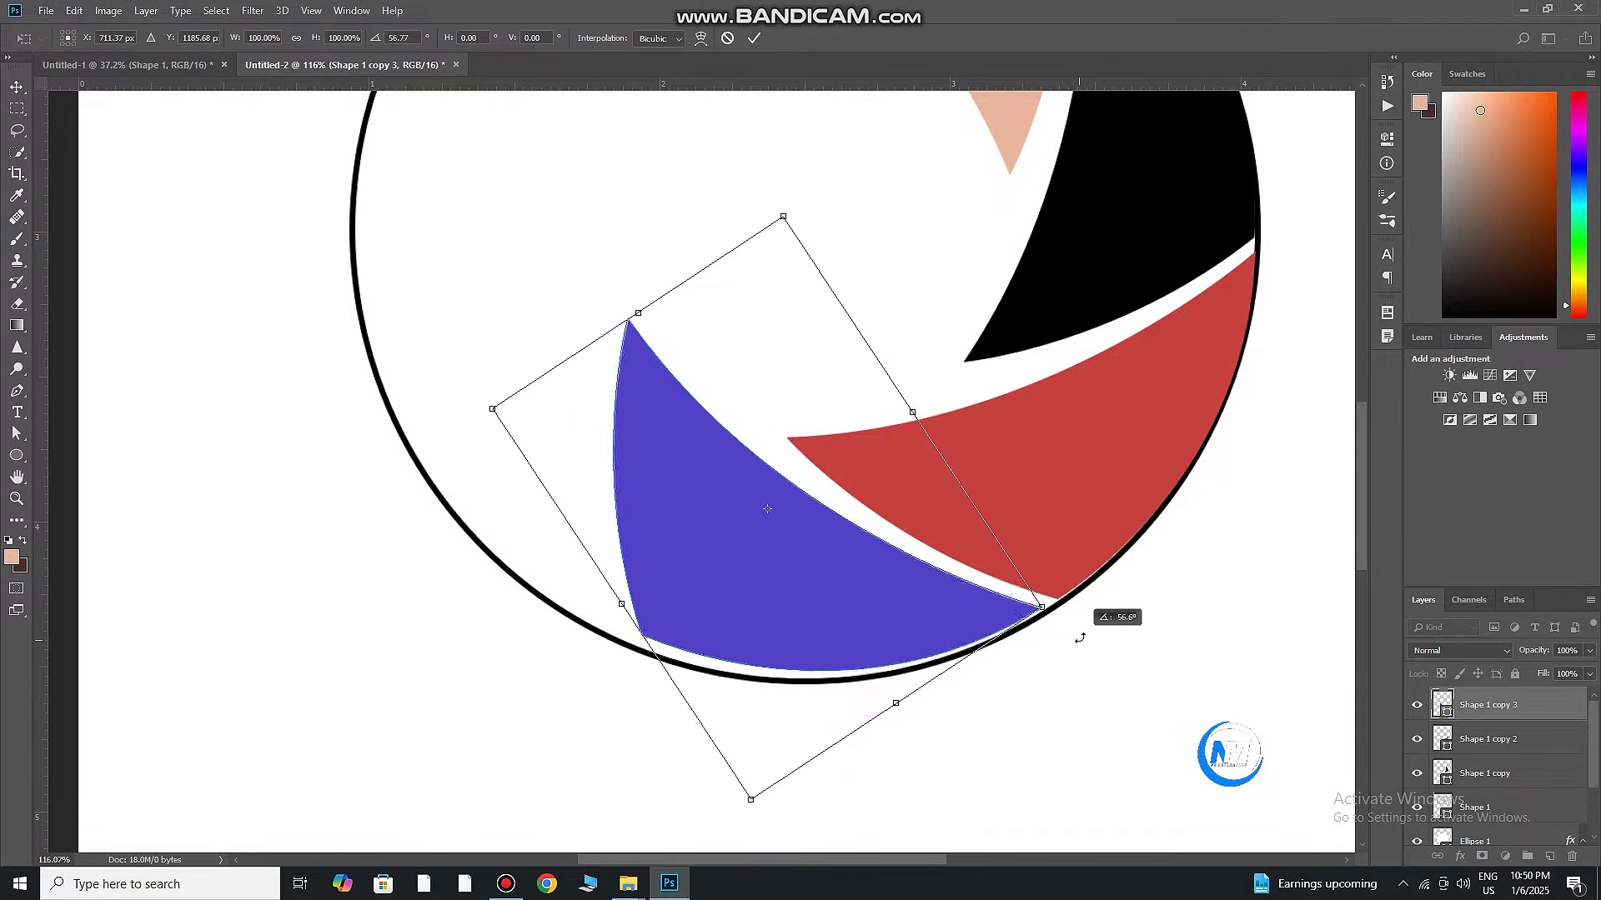
pyautogui.moveTo(920, 630); pyautogui.dragTo(920, 639)
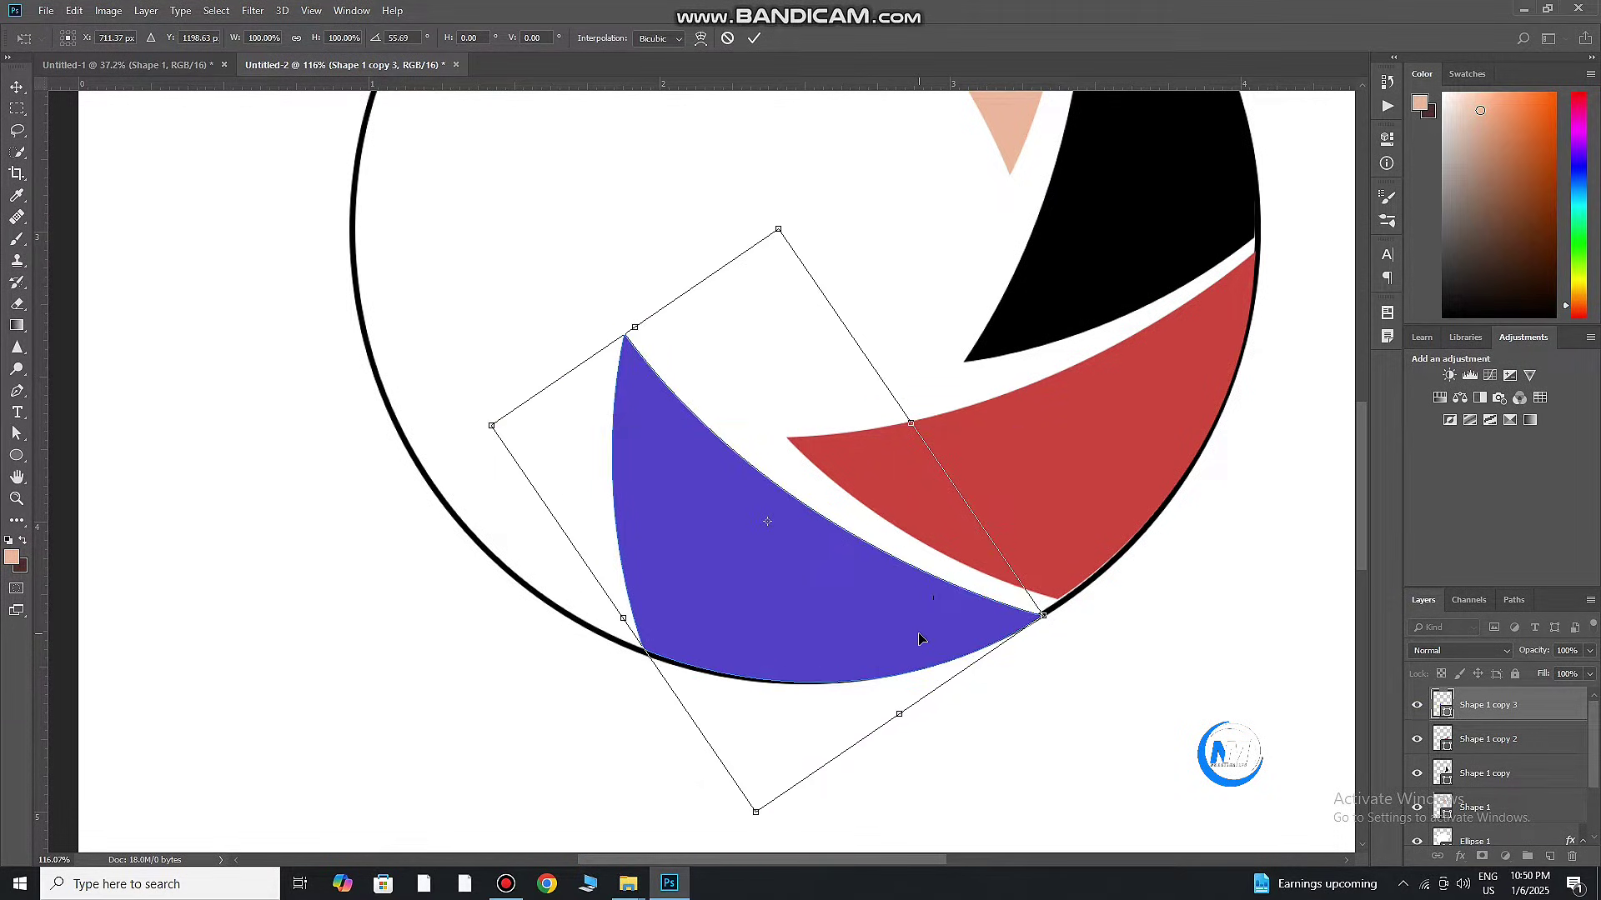
pyautogui.moveTo(1122, 653); pyautogui.dragTo(1122, 672)
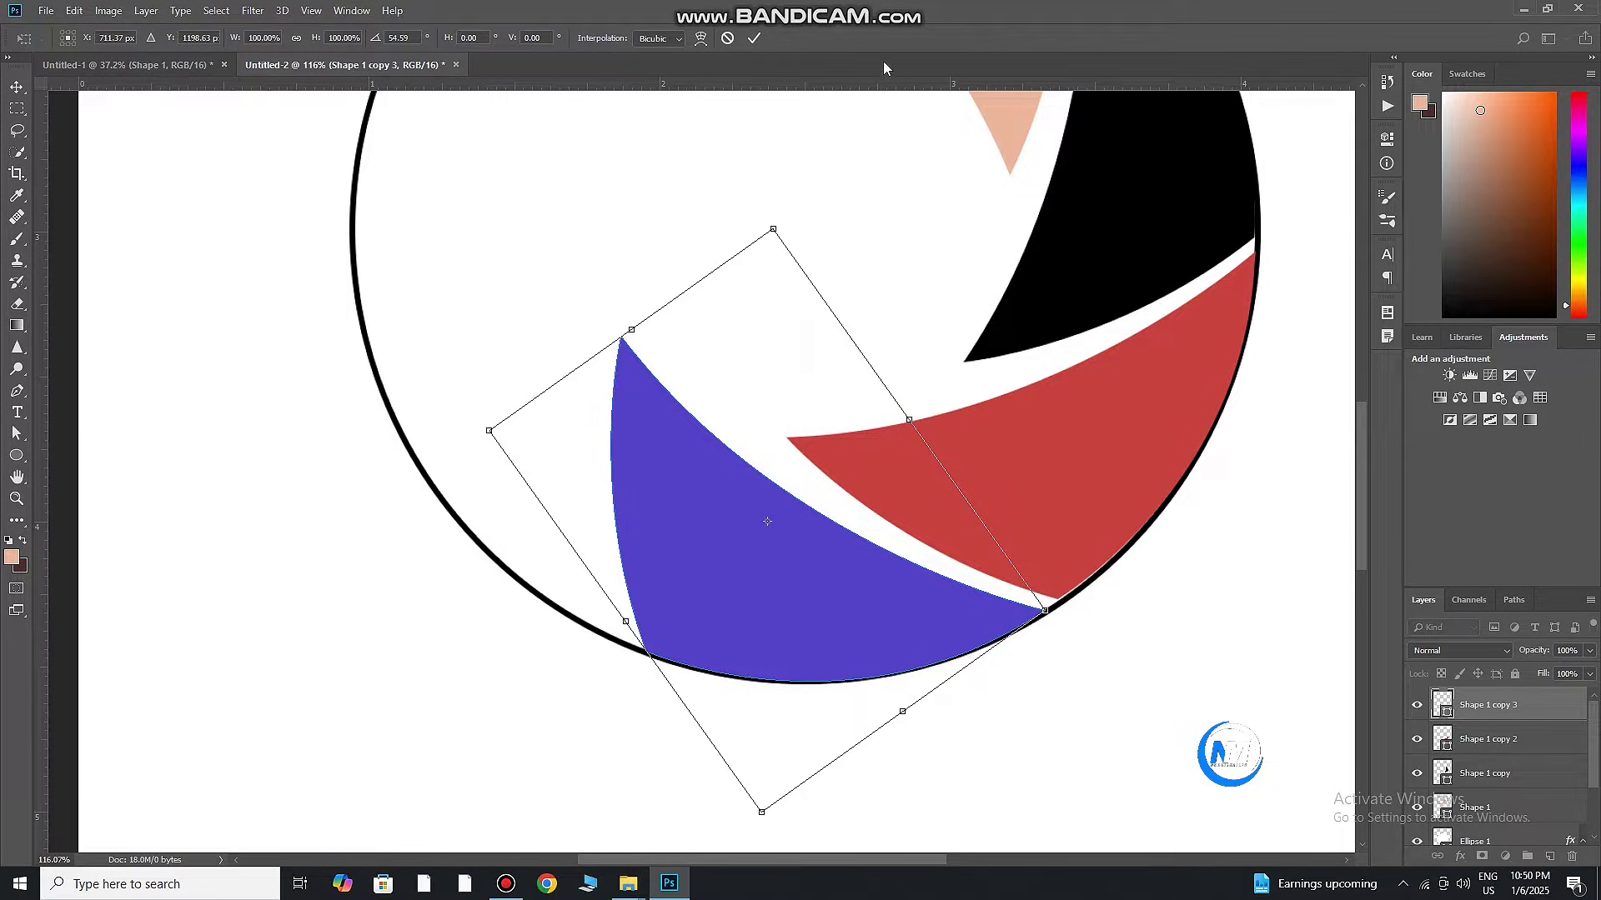
pyautogui.click(754, 37)
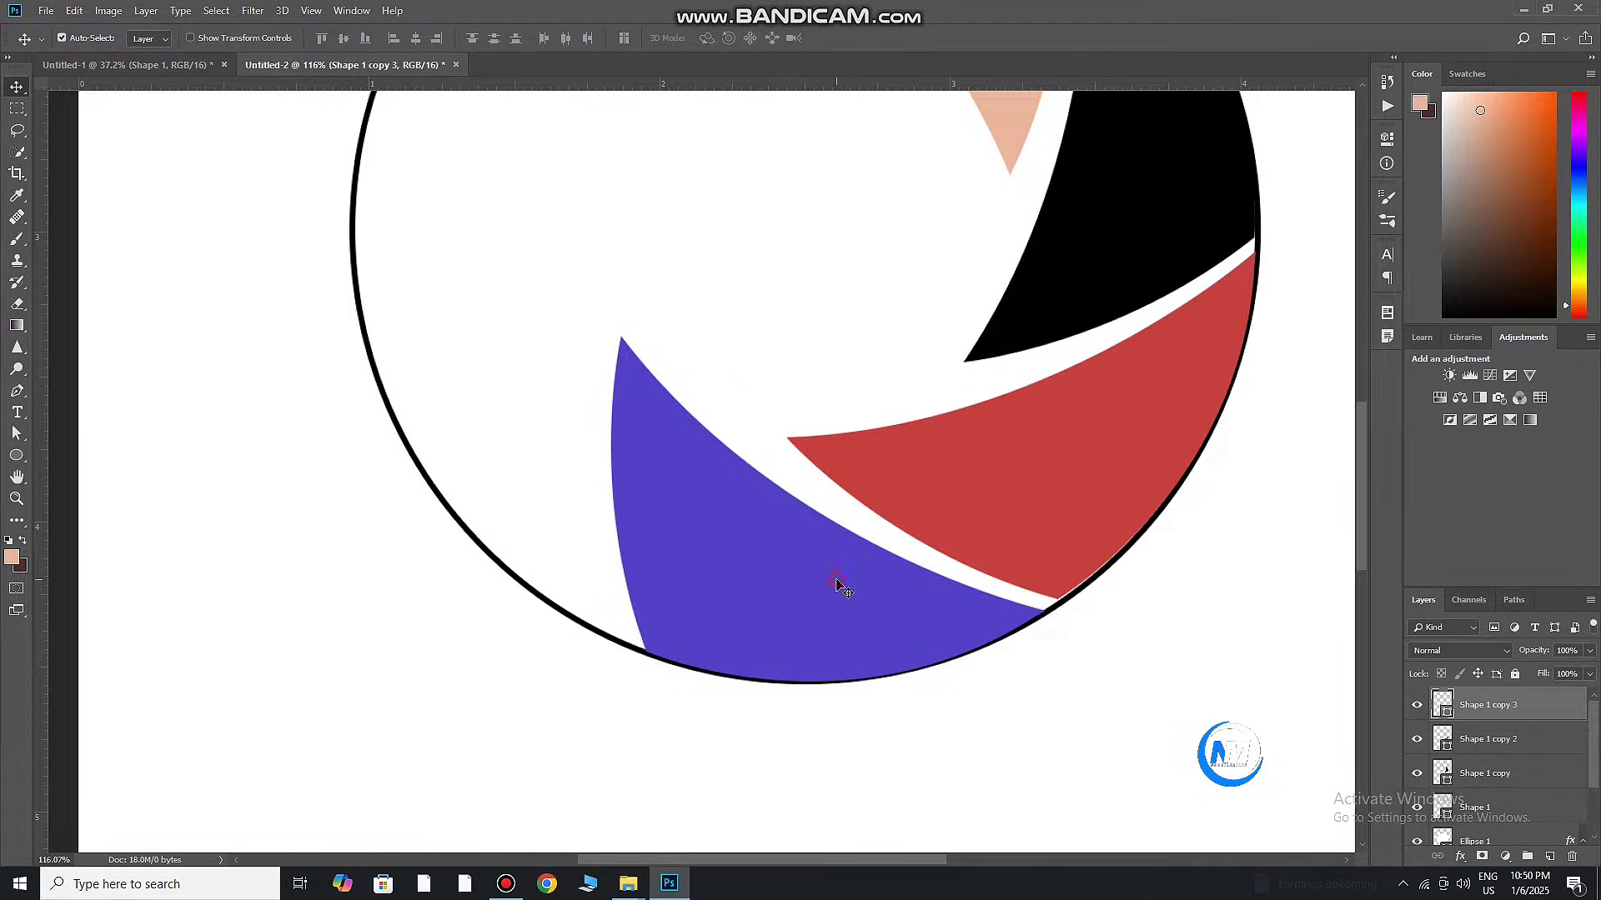
pyautogui.moveTo(840, 588); pyautogui.dragTo(838, 588)
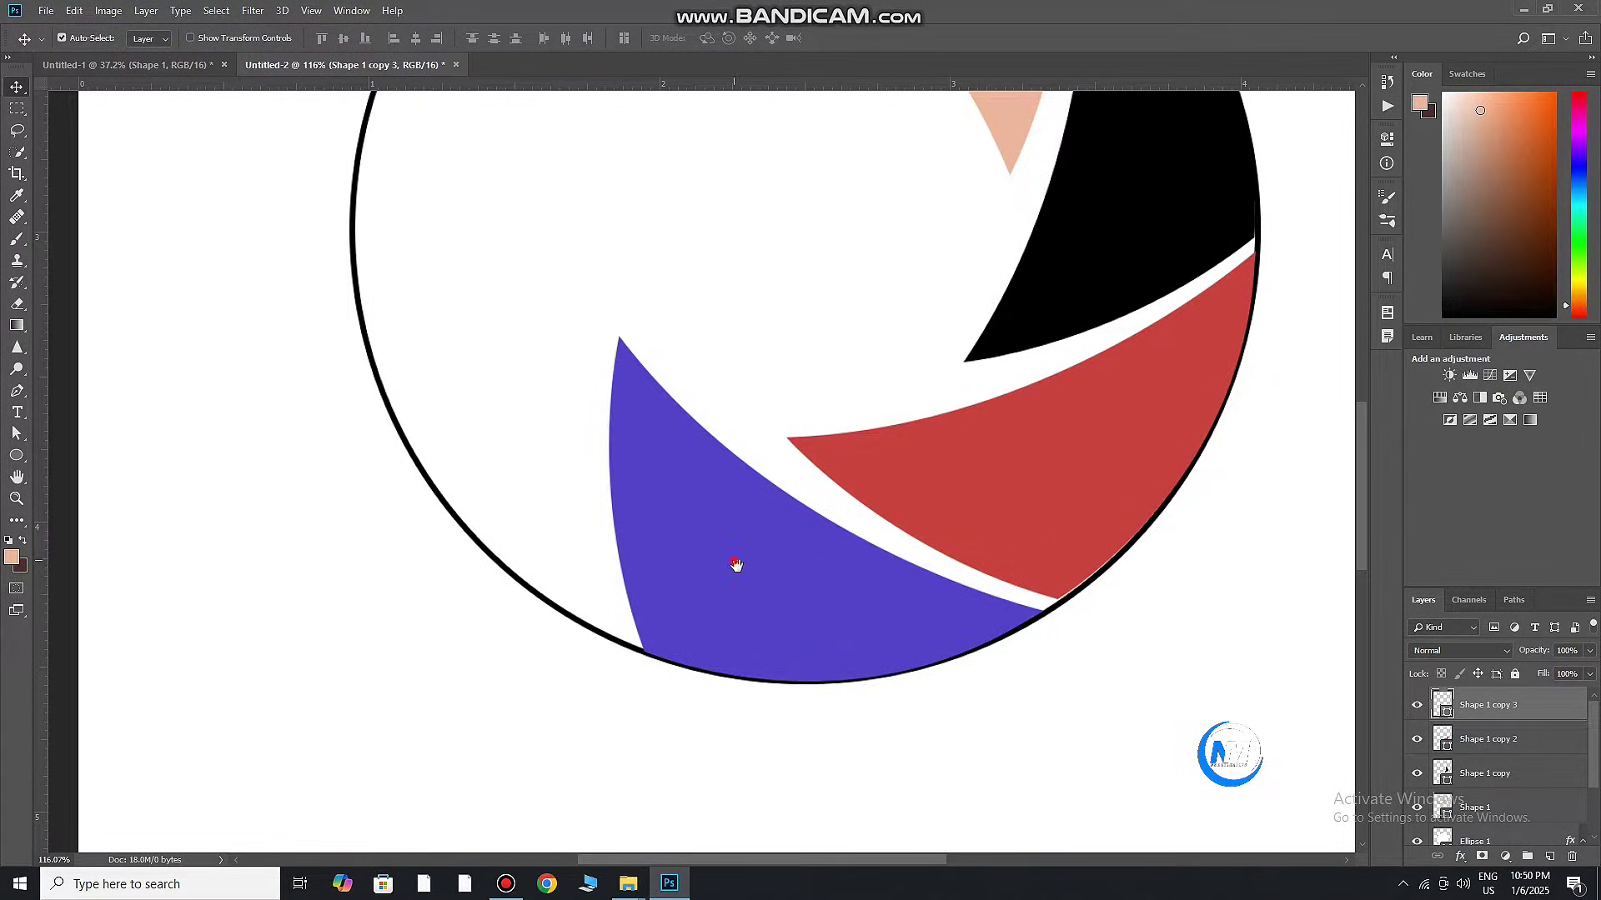
pyautogui.moveTo(735, 565); pyautogui.dragTo(917, 733)
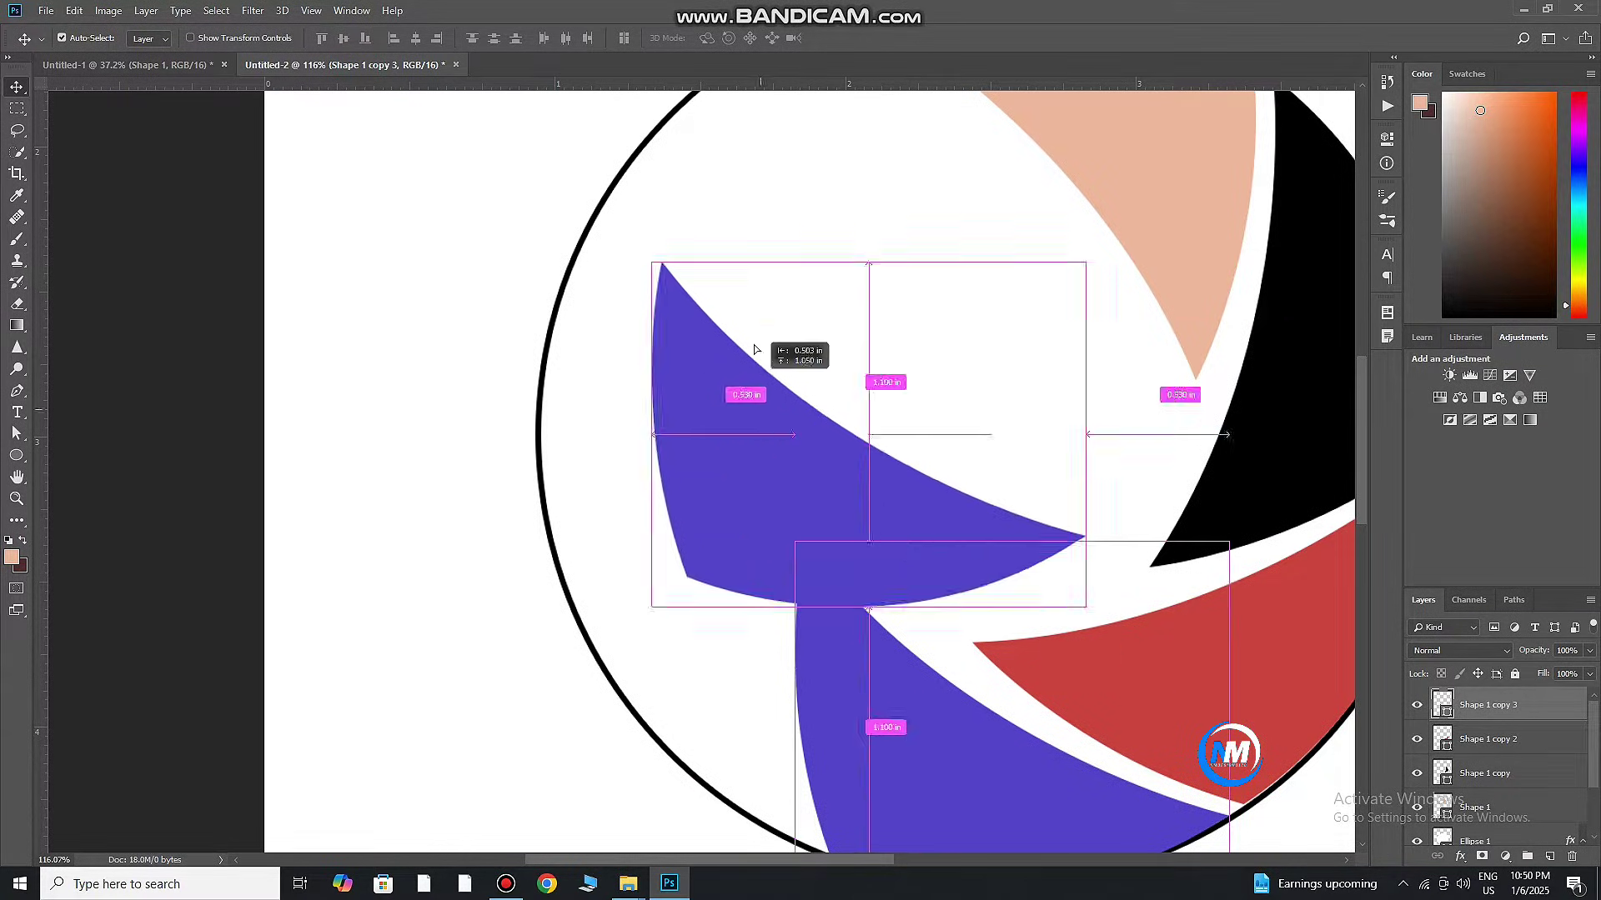
# Duplicate the blue blade up-left and rotate it to about 57° on the rim
pyautogui.moveTo(913, 713); pyautogui.dragTo(750, 309)
pyautogui.hotkey('ctrl', 't')
pyautogui.moveTo(1152, 338); pyautogui.dragTo(950, 615)
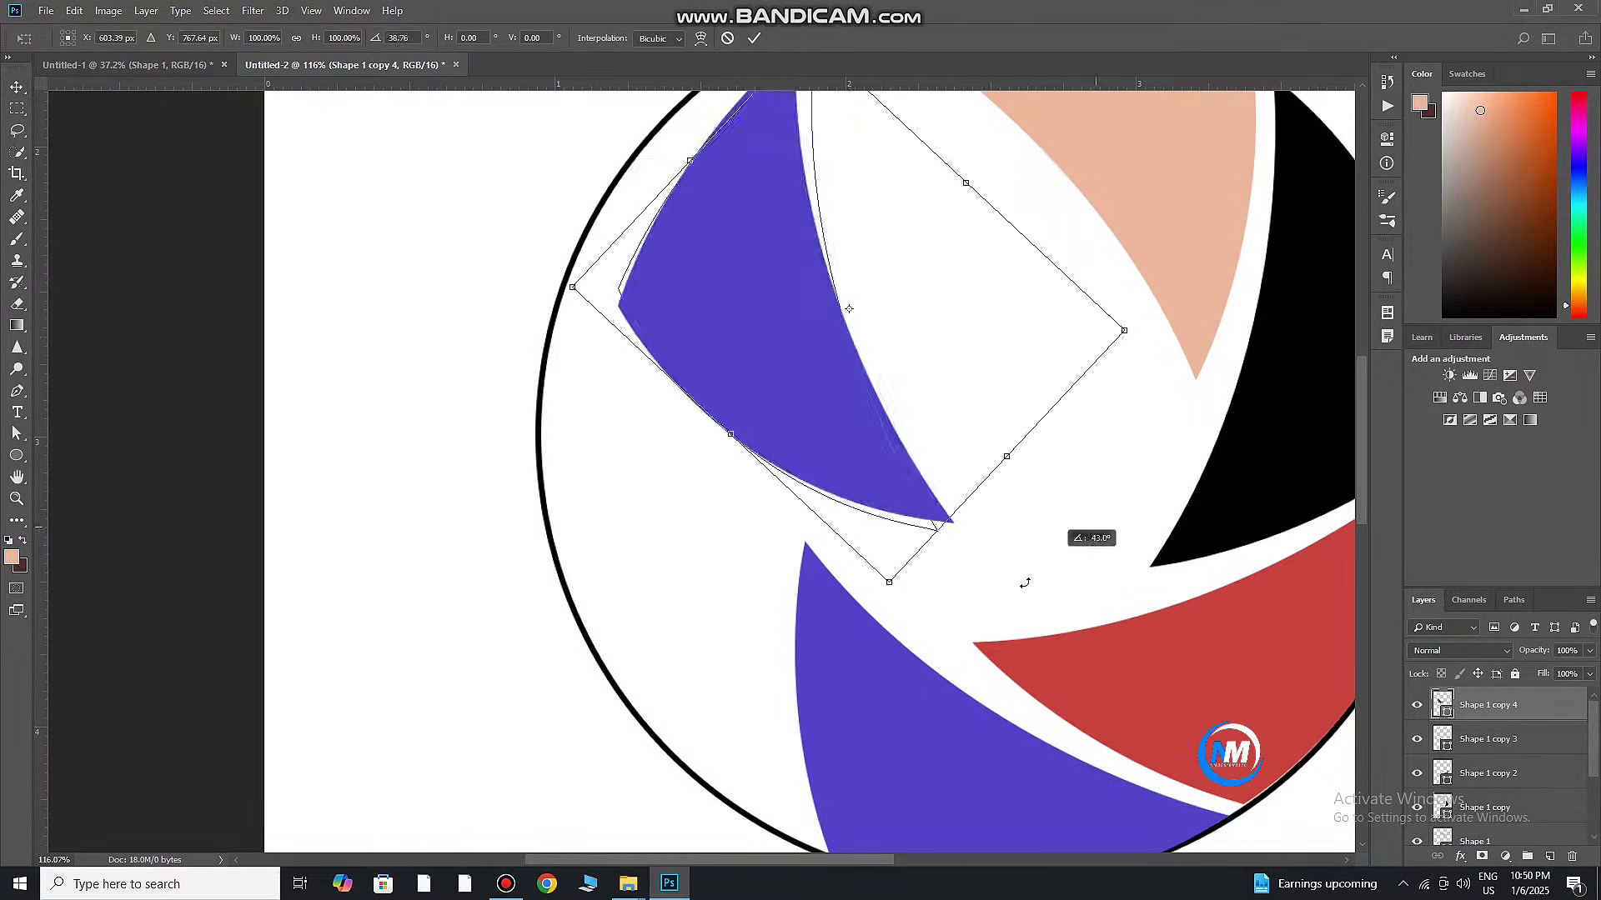
pyautogui.moveTo(888, 362)
pyautogui.mouseDown()
pyautogui.moveTo(850, 426)
pyautogui.moveTo(848, 648)
pyautogui.mouseUp()
pyautogui.moveTo(983, 341); pyautogui.dragTo(951, 312)
pyautogui.moveTo(867, 488); pyautogui.dragTo(819, 512)
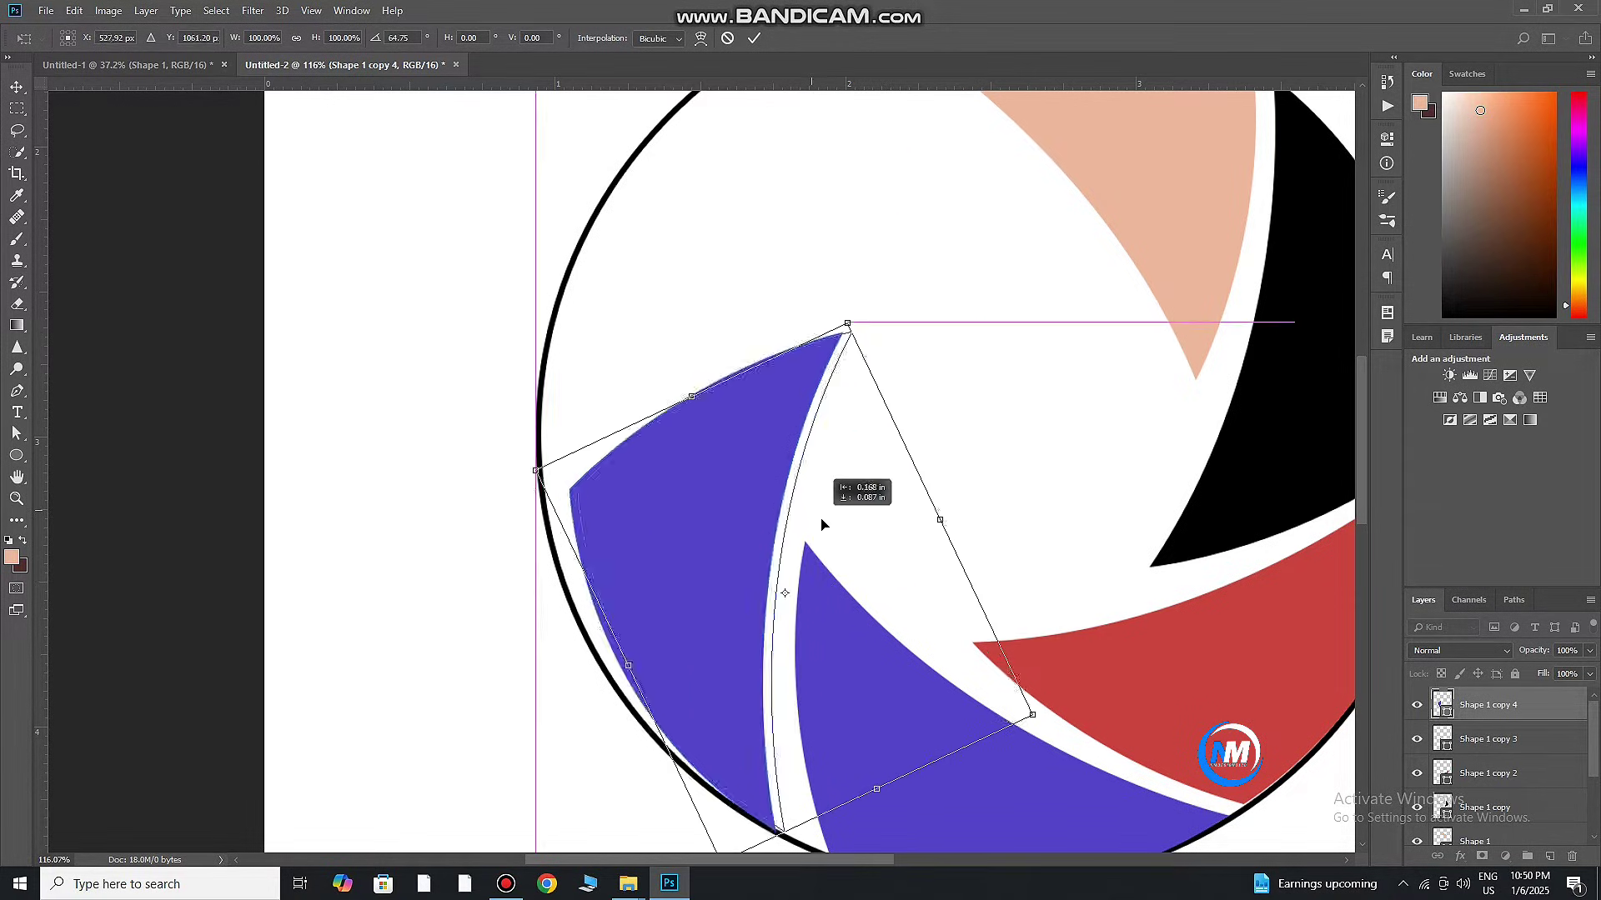
pyautogui.moveTo(965, 388); pyautogui.dragTo(937, 356)
pyautogui.moveTo(845, 498); pyautogui.dragTo(840, 507)
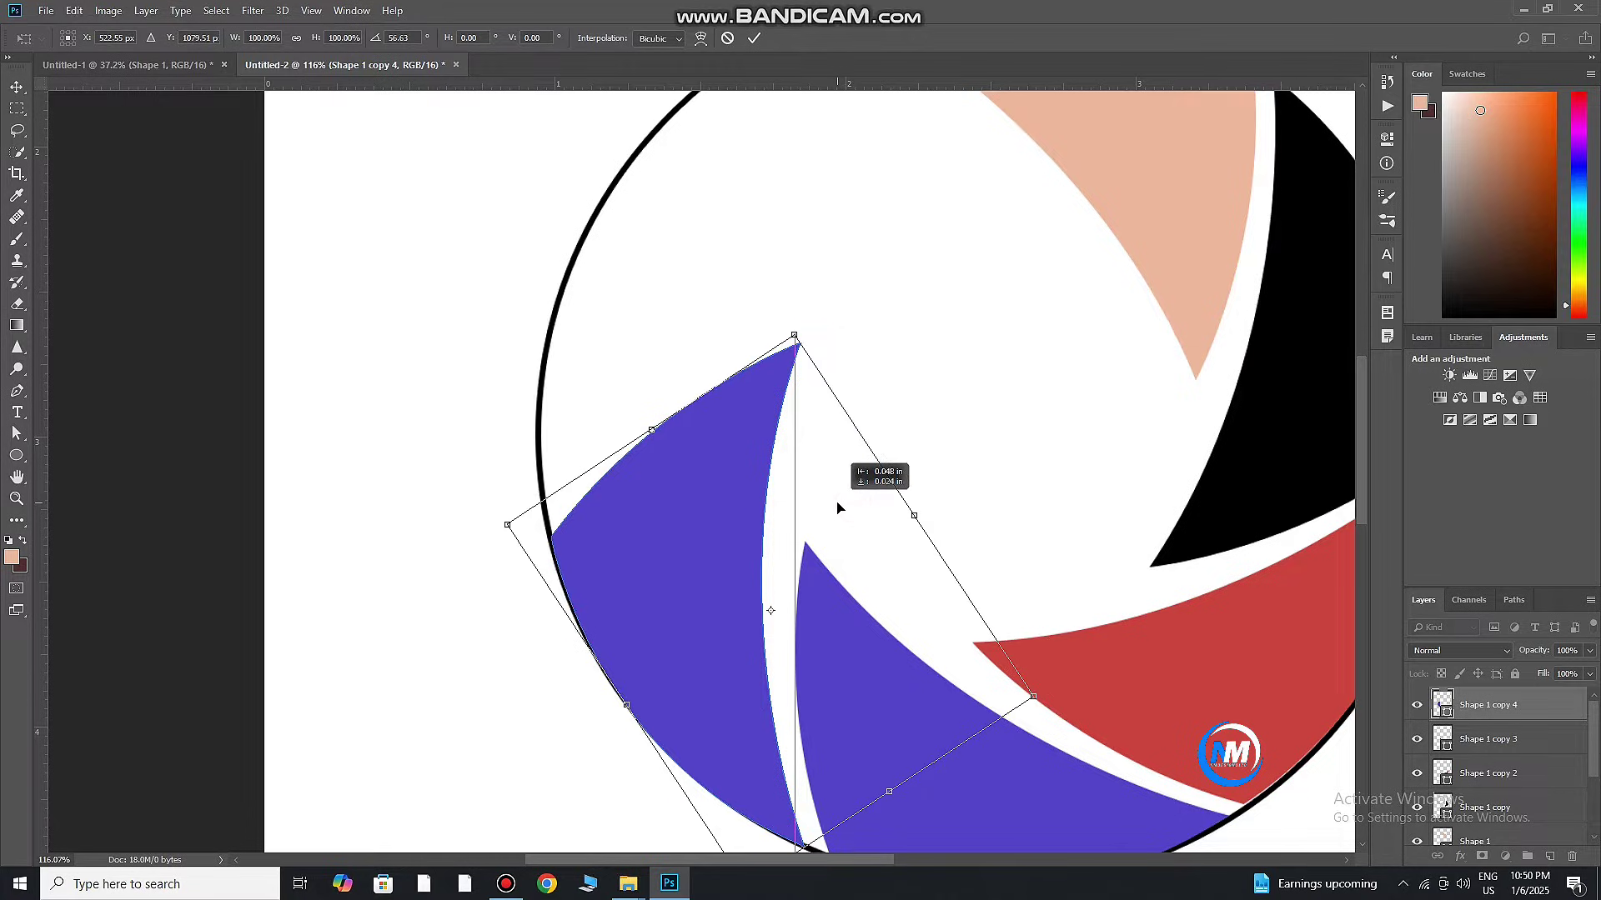
# Fine-tune the blue blade flush against the circle's lower-left edge and commit
pyautogui.moveTo(972, 393)
pyautogui.mouseDown()
pyautogui.moveTo(1036, 347)
pyautogui.moveTo(938, 484)
pyautogui.mouseUp()
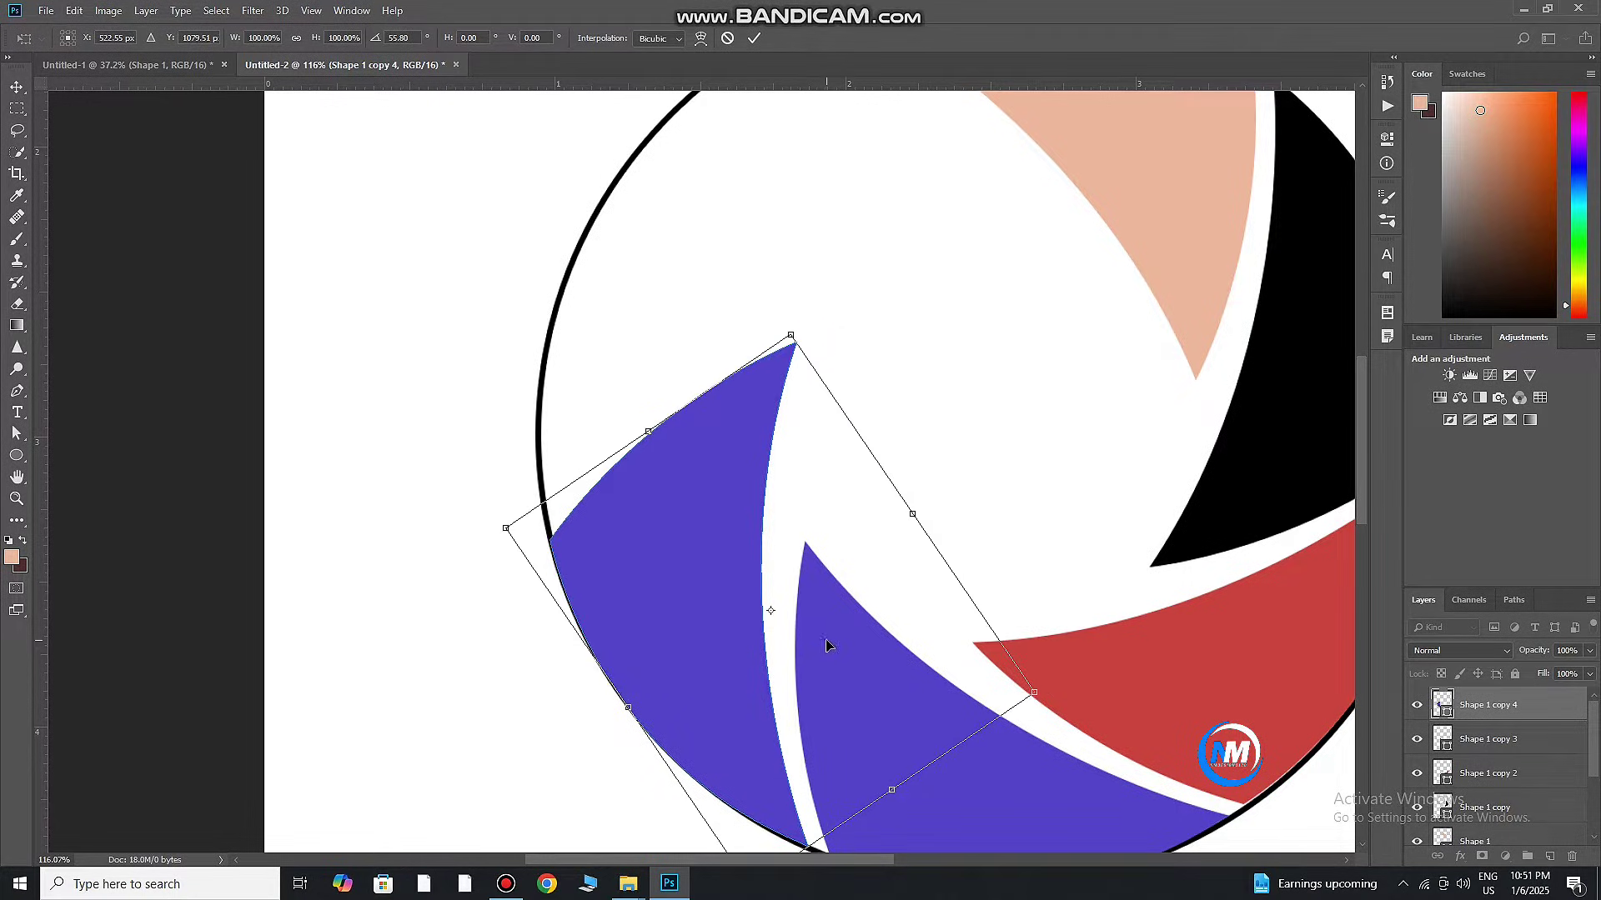
pyautogui.scroll(-2, 826, 645)
pyautogui.moveTo(825, 601)
pyautogui.mouseDown()
pyautogui.moveTo(807, 639)
pyautogui.moveTo(805, 626)
pyautogui.mouseUp()
pyautogui.moveTo(983, 478); pyautogui.dragTo(922, 518)
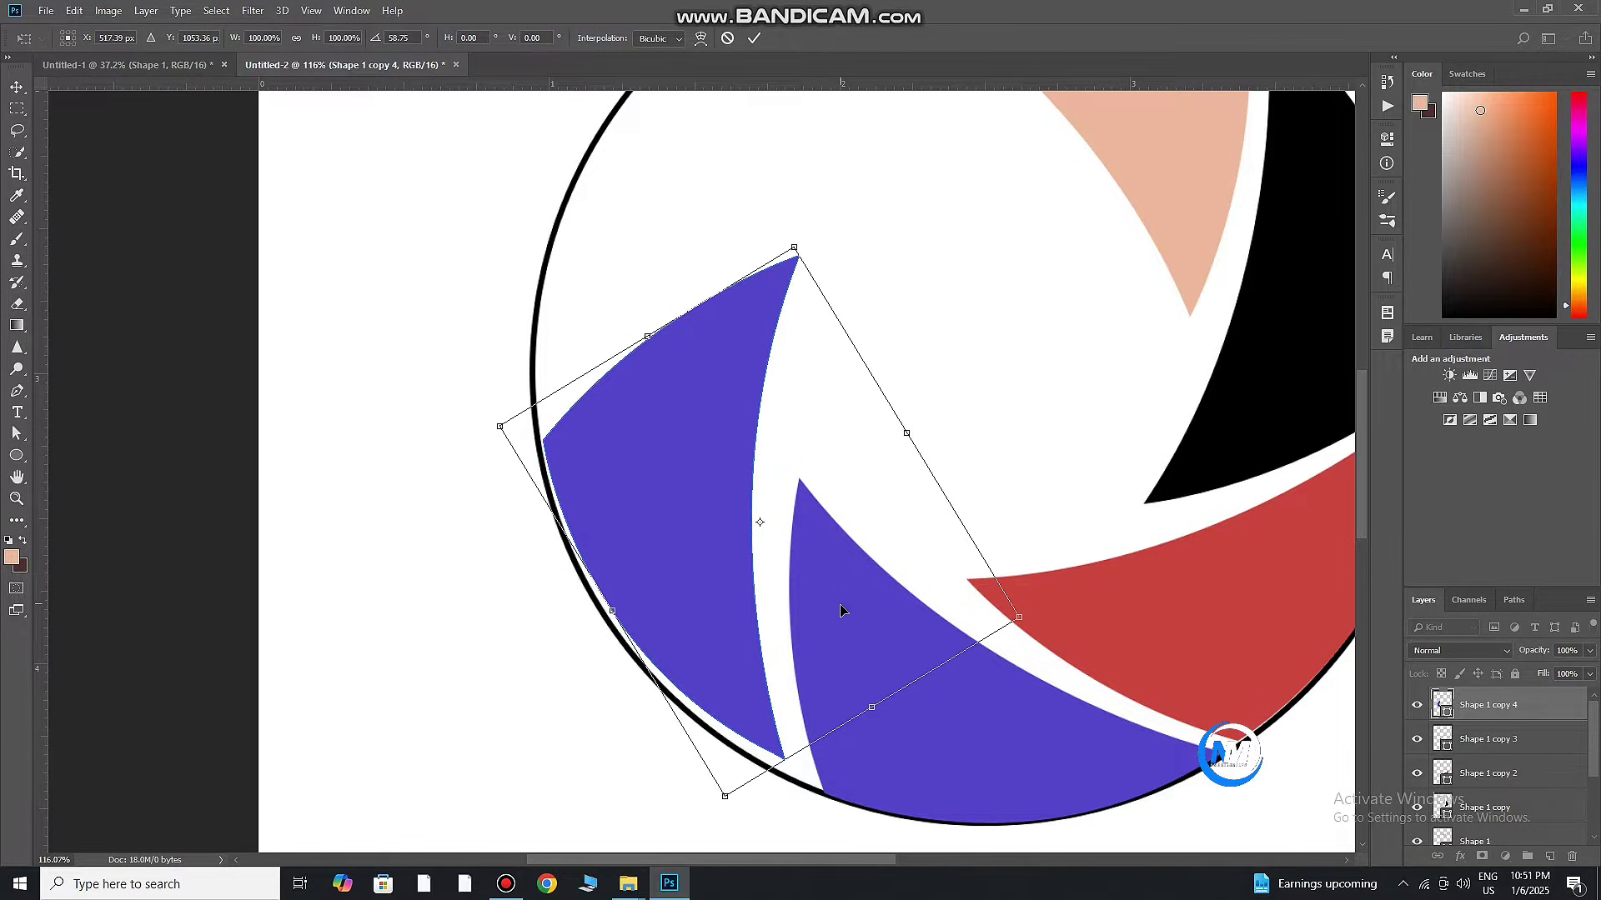
pyautogui.moveTo(840, 611); pyautogui.dragTo(859, 628)
pyautogui.moveTo(934, 404); pyautogui.dragTo(929, 401)
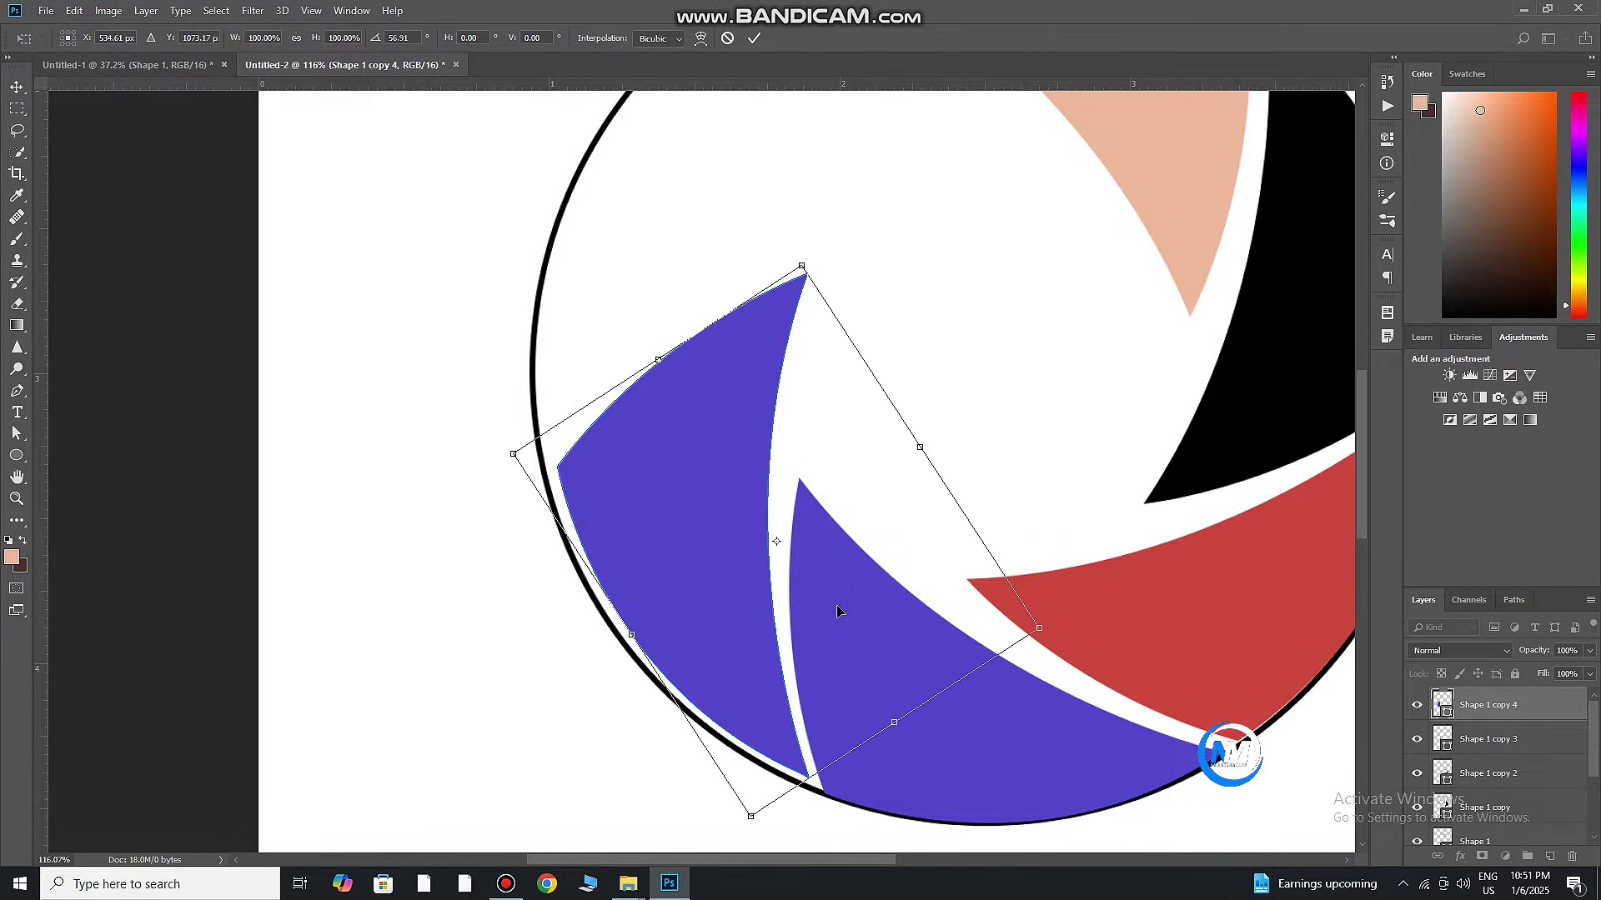
pyautogui.moveTo(822, 634); pyautogui.dragTo(812, 638)
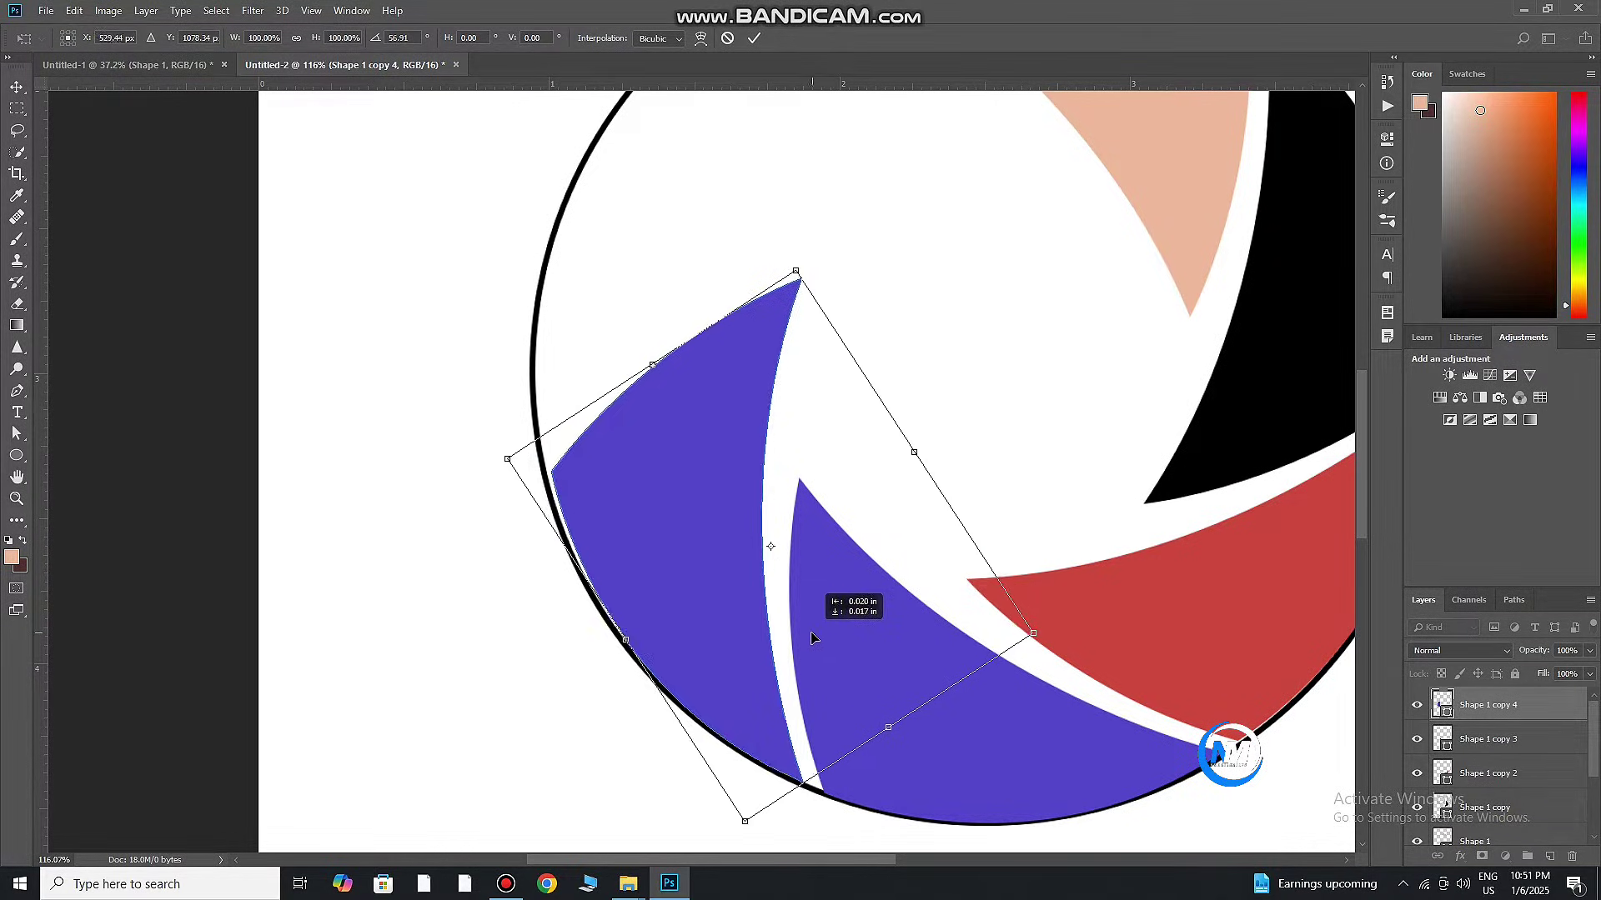
pyautogui.moveTo(903, 379)
pyautogui.mouseDown()
pyautogui.moveTo(891, 387)
pyautogui.moveTo(971, 378)
pyautogui.mouseUp()
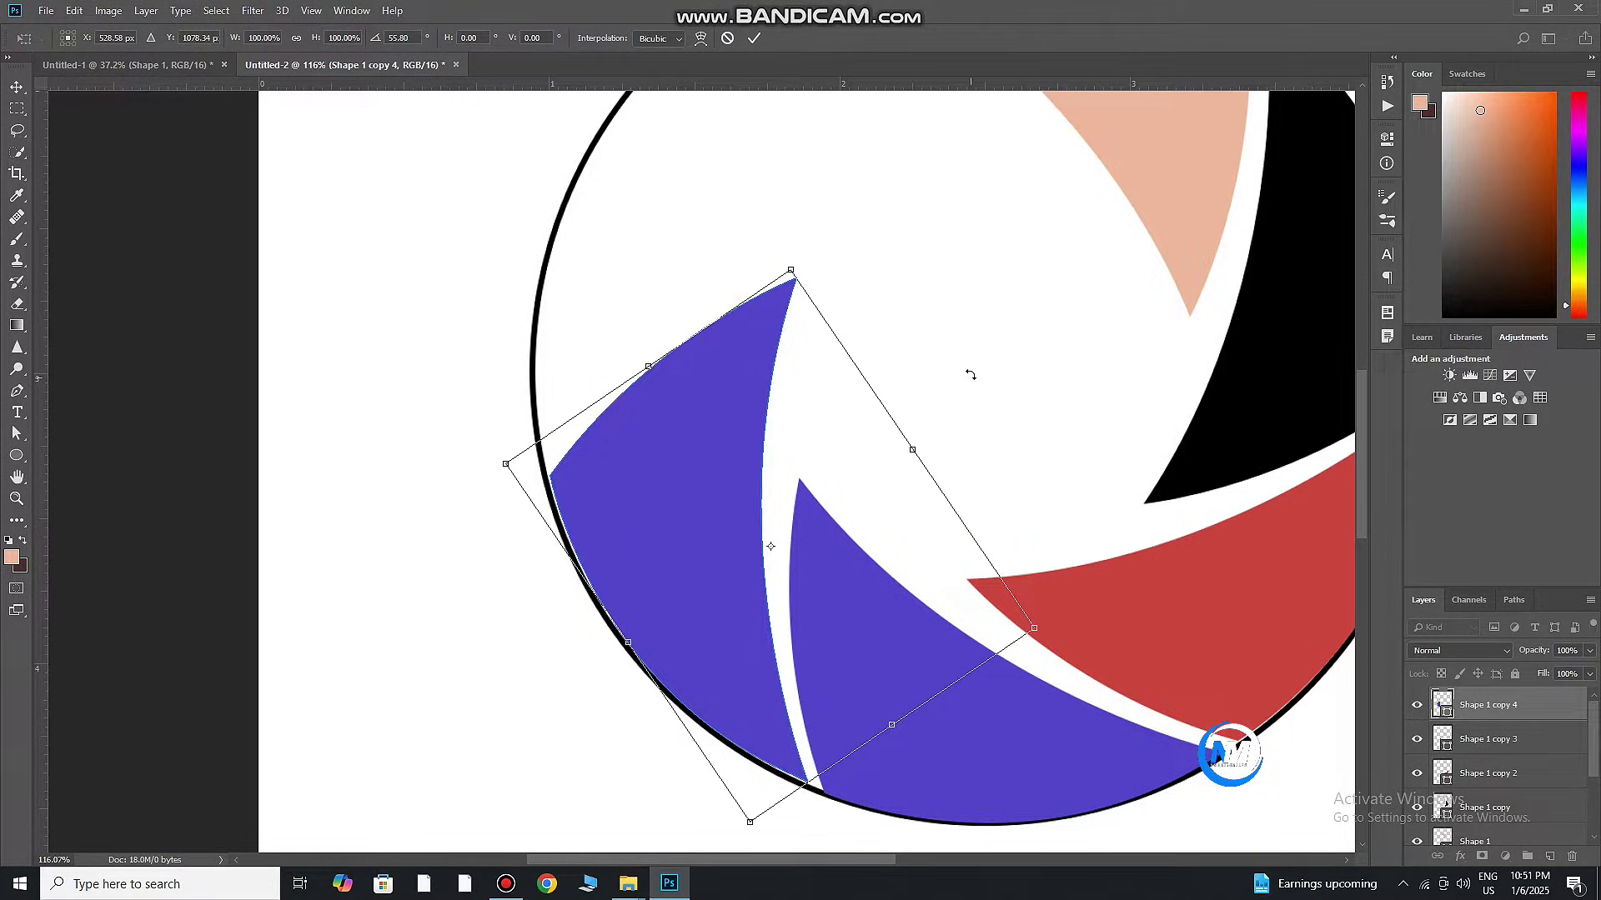
pyautogui.click(754, 36)
# Nudge the blue blade into final position and duplicate it to a new layer
pyautogui.moveTo(761, 670); pyautogui.dragTo(760, 675)
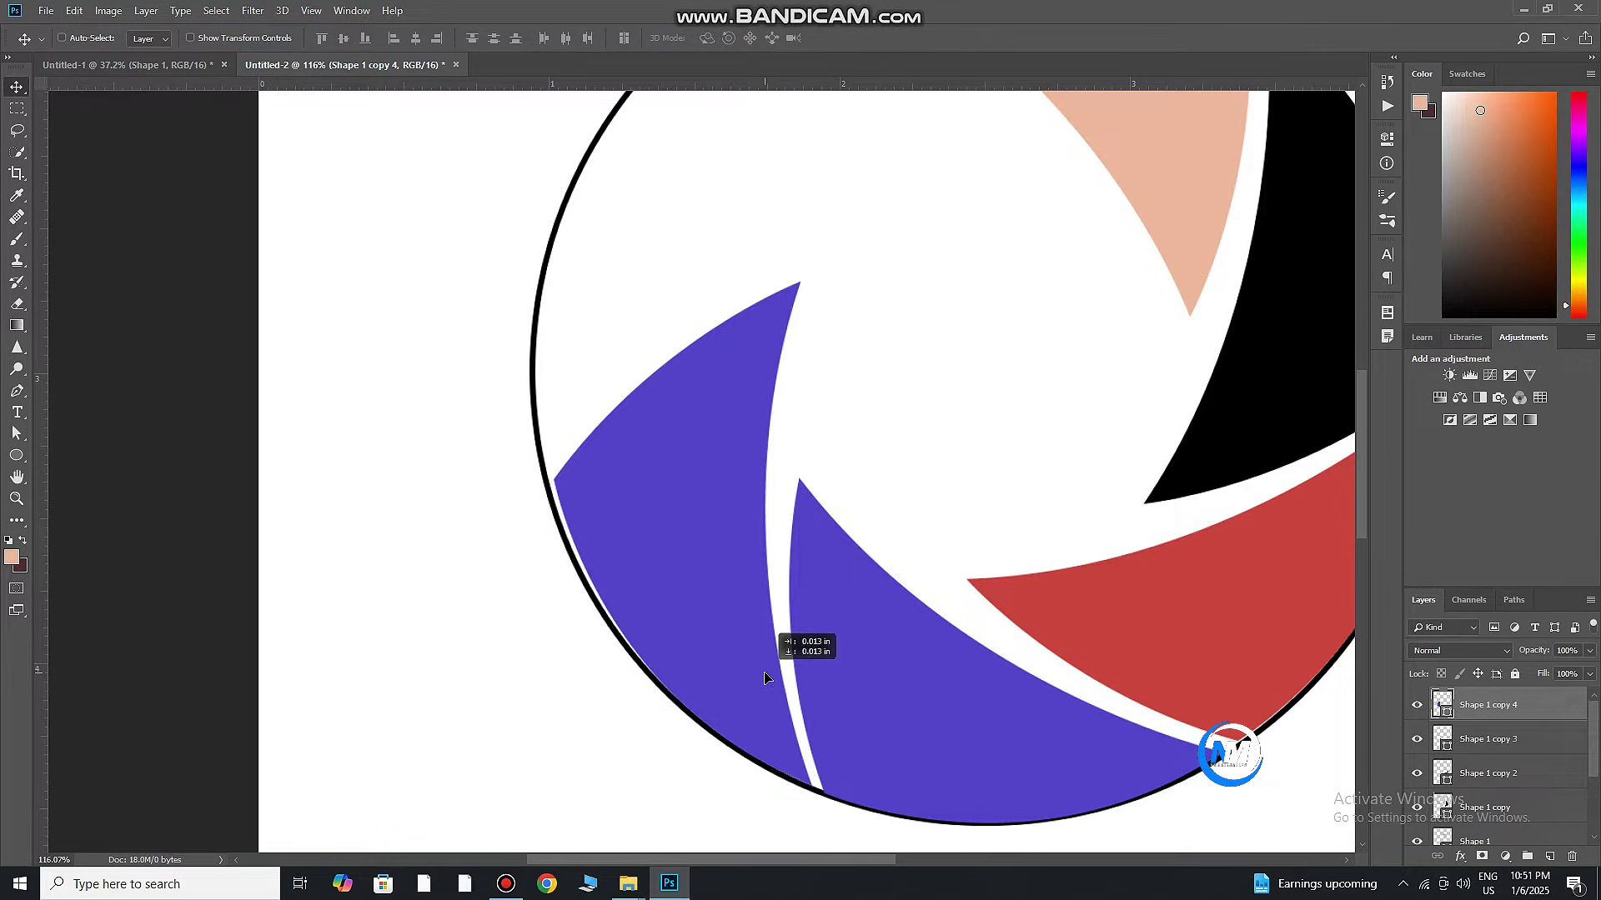
pyautogui.hotkey('ctrl', 'j')
pyautogui.scroll(3, 715, 536)
# Move the blade copy to the circle's upper-left and rotate it up-right
pyautogui.hotkey('ctrl', 't')
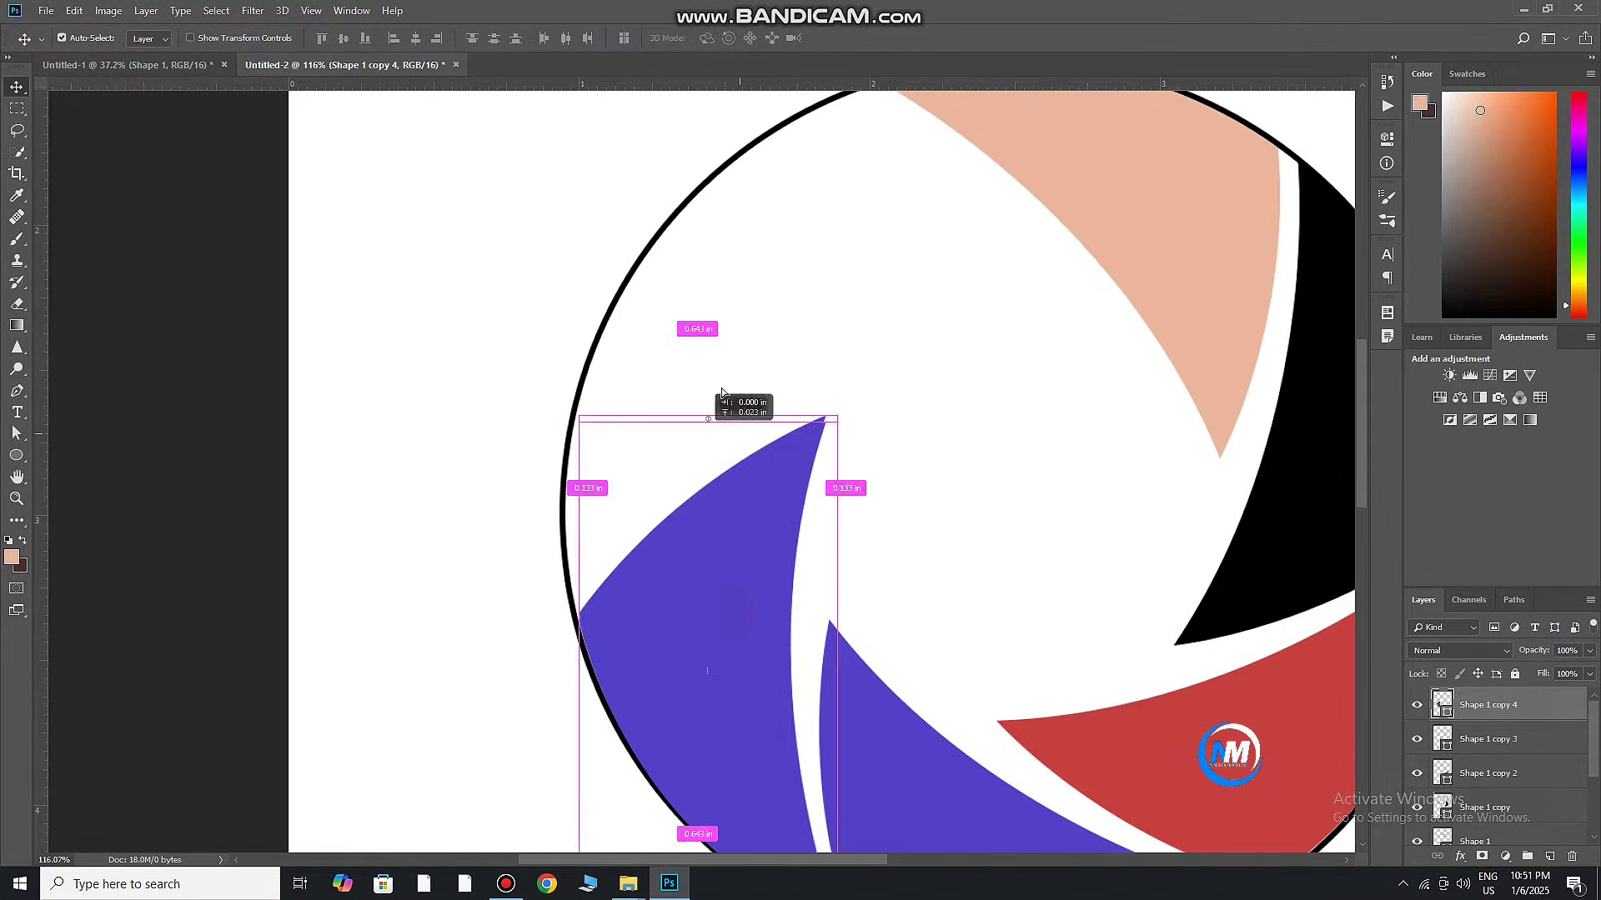
pyautogui.moveTo(733, 841); pyautogui.dragTo(769, 336)
pyautogui.hotkey('ctrl', 't')
pyautogui.moveTo(893, 354); pyautogui.dragTo(940, 625)
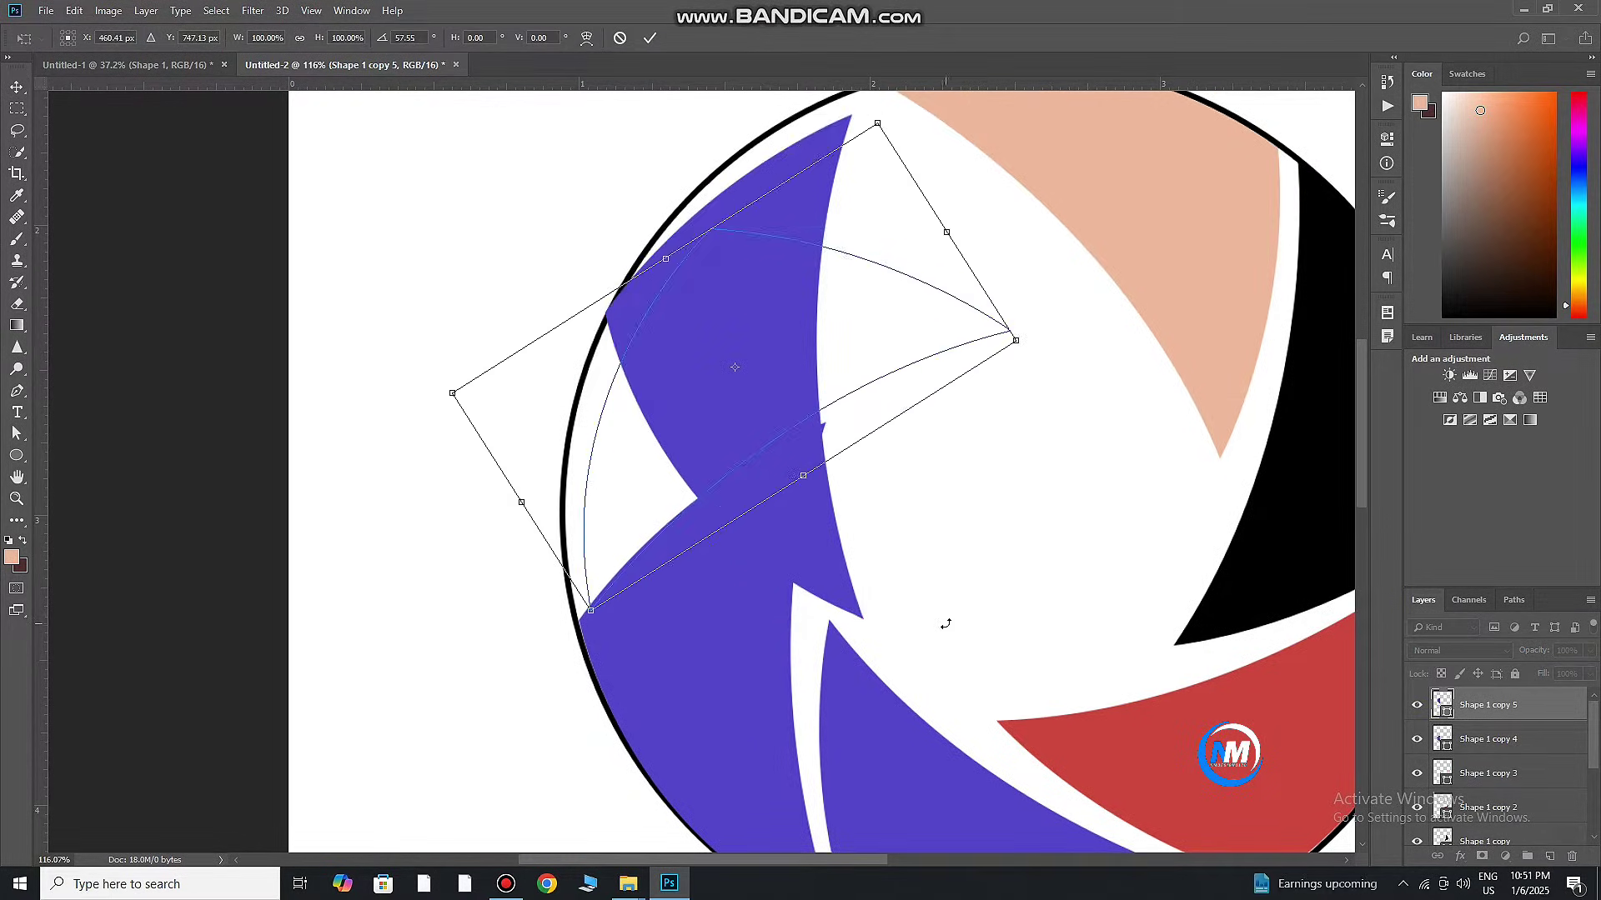
pyautogui.moveTo(851, 347); pyautogui.dragTo(838, 329)
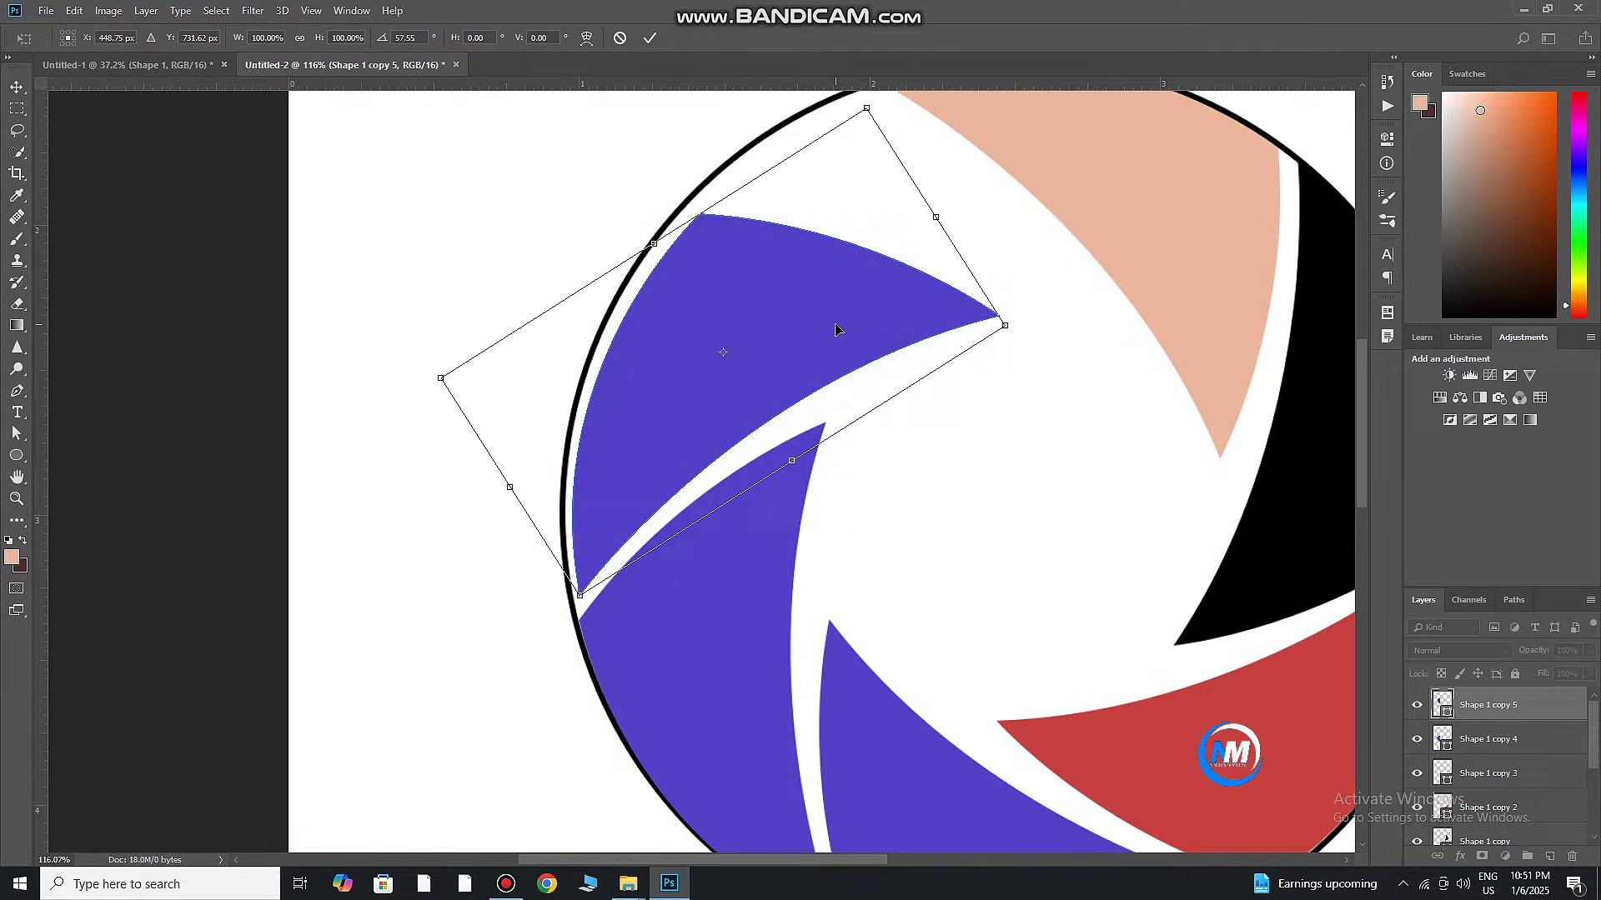
# Fine-tune the upper-left blade to about 57.5°, commit, and check its spacing
pyautogui.scroll(-5, 919, 444)
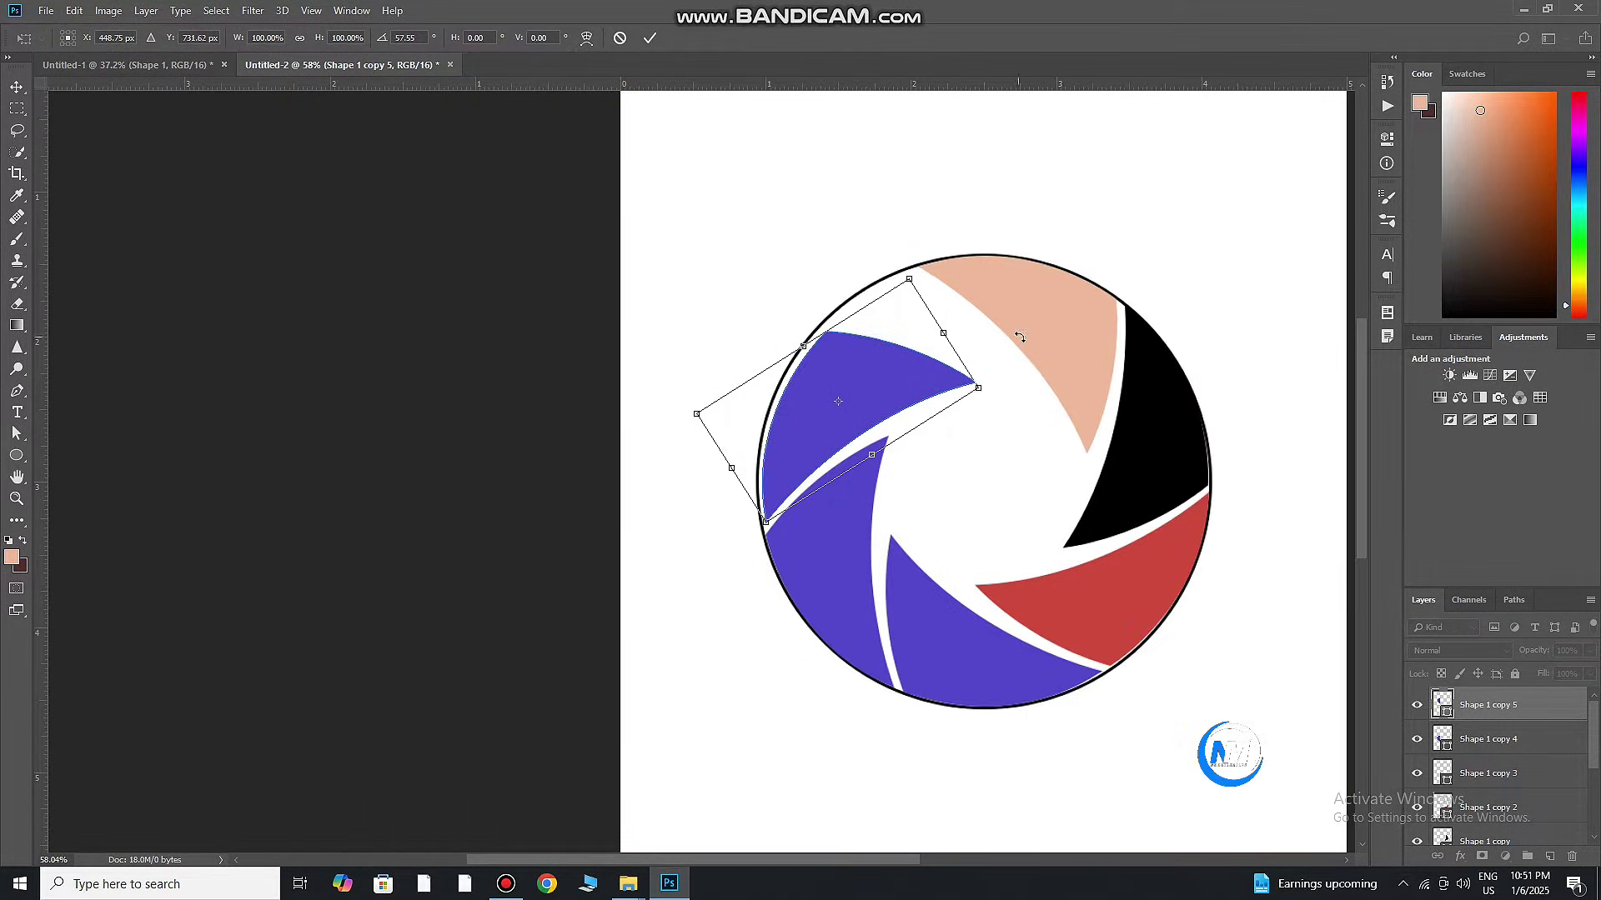
pyautogui.moveTo(807, 432); pyautogui.dragTo(799, 433)
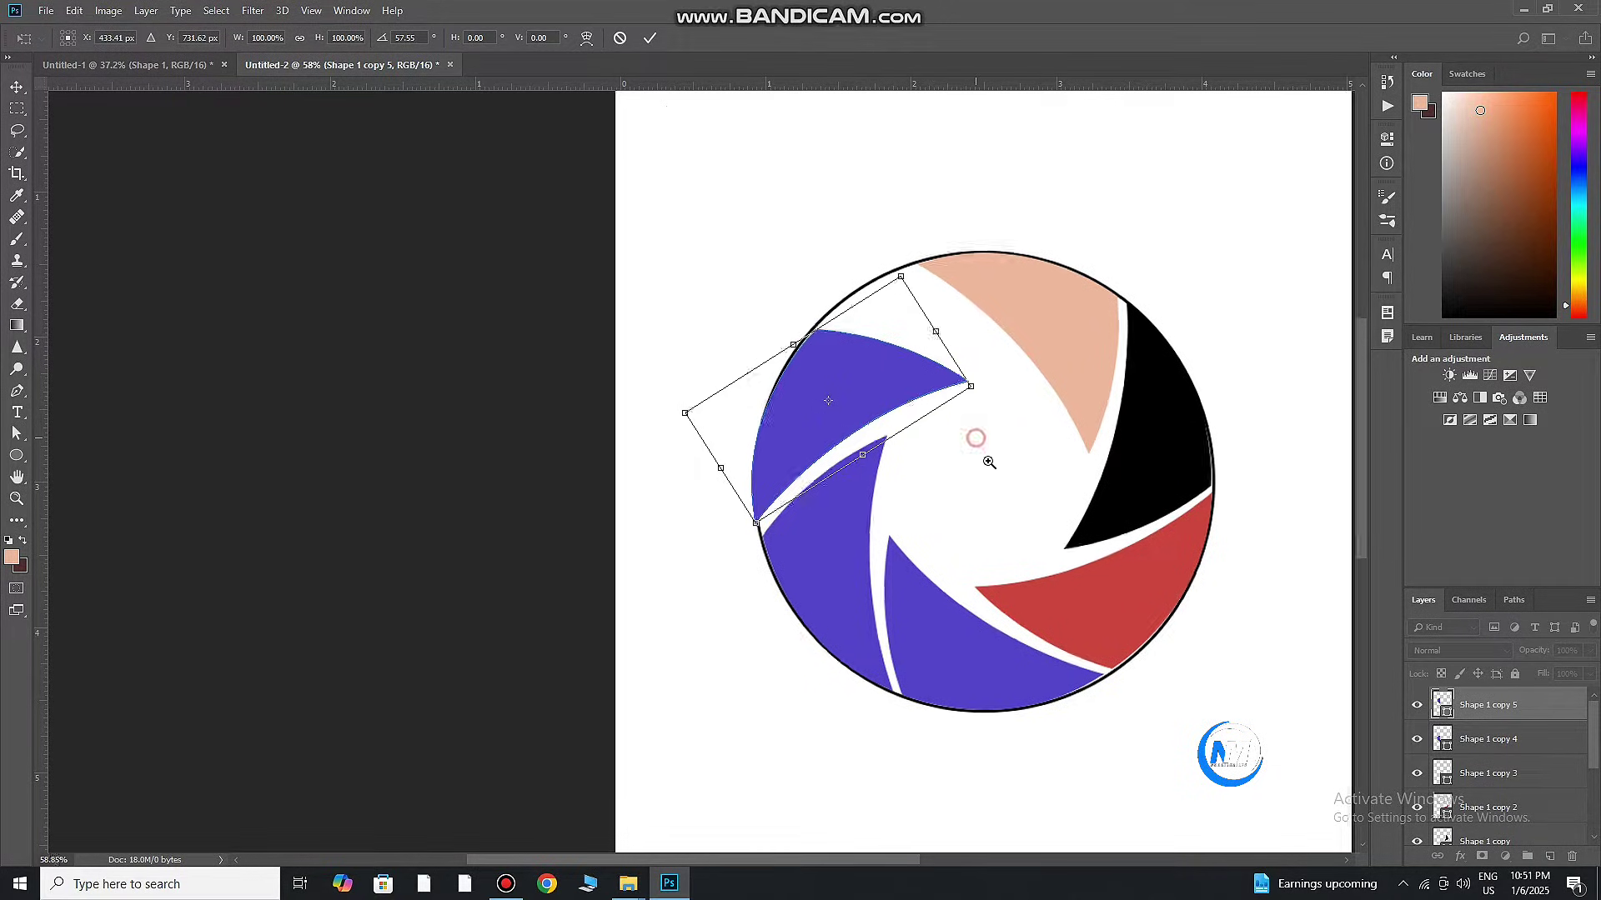
pyautogui.scroll(3, 972, 436)
pyautogui.moveTo(843, 395); pyautogui.dragTo(874, 368)
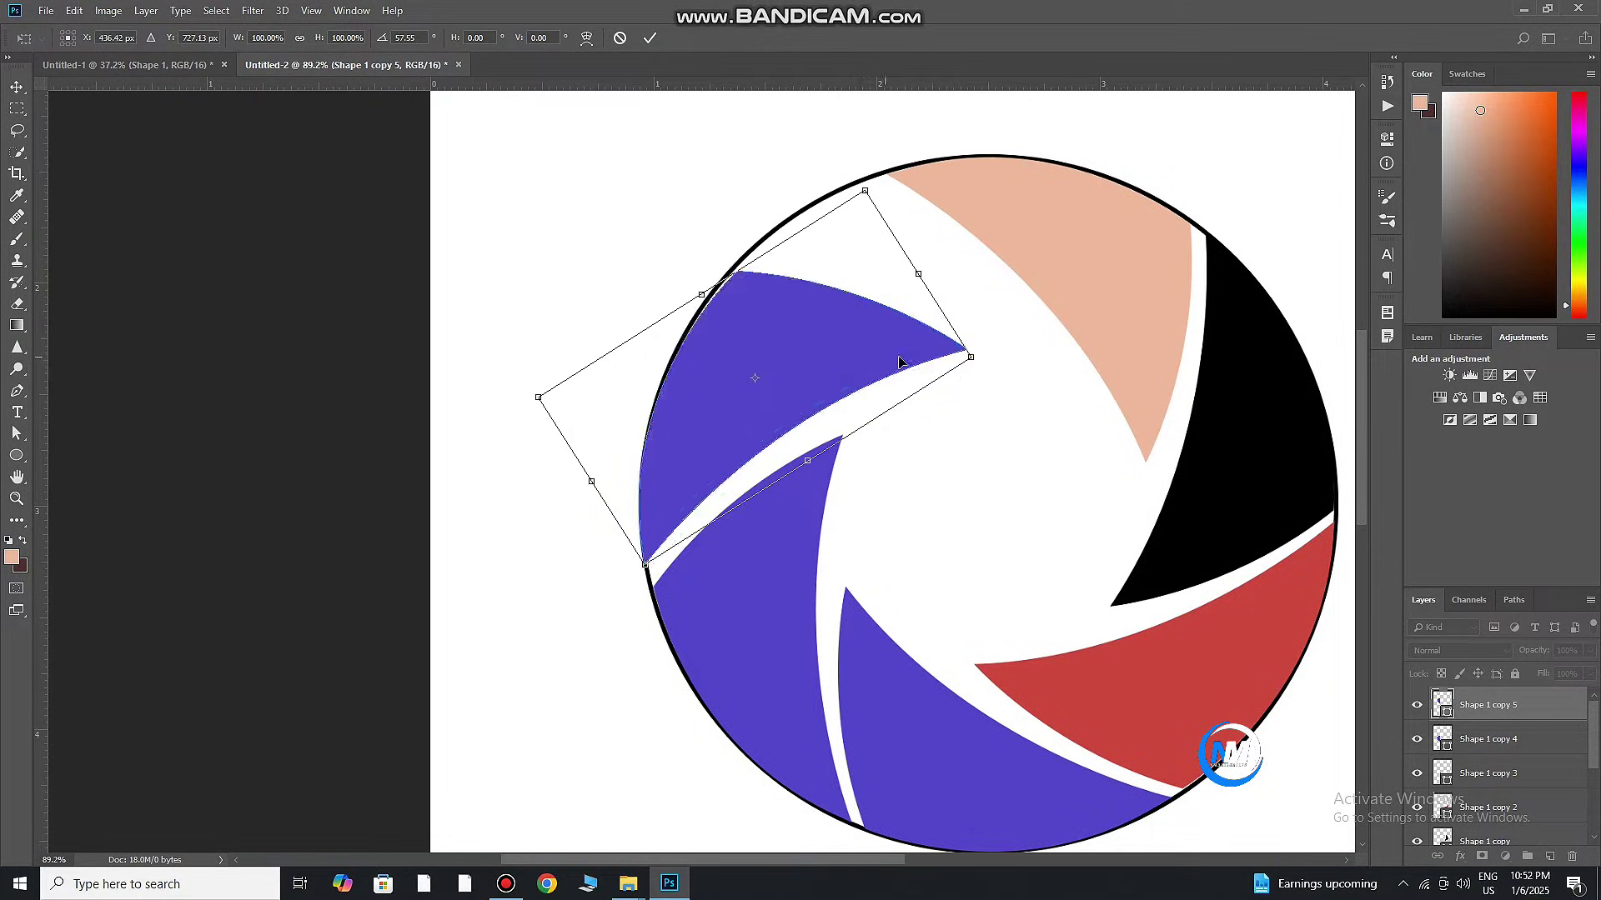
pyautogui.moveTo(986, 409); pyautogui.dragTo(989, 391)
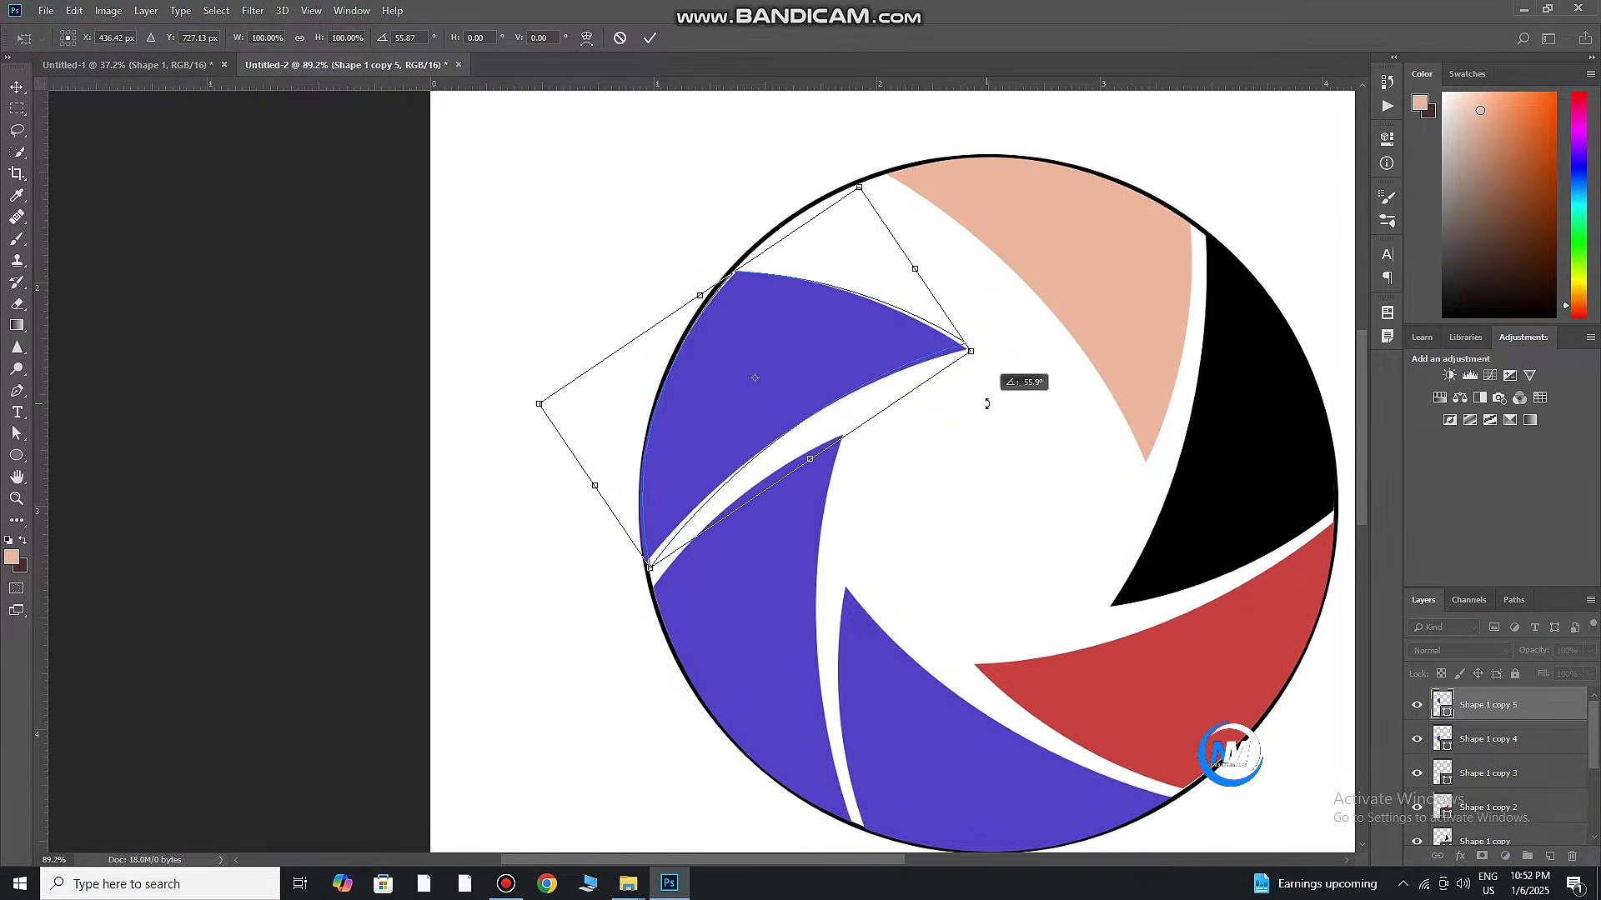
pyautogui.click(649, 38)
pyautogui.moveTo(765, 422); pyautogui.dragTo(764, 431)
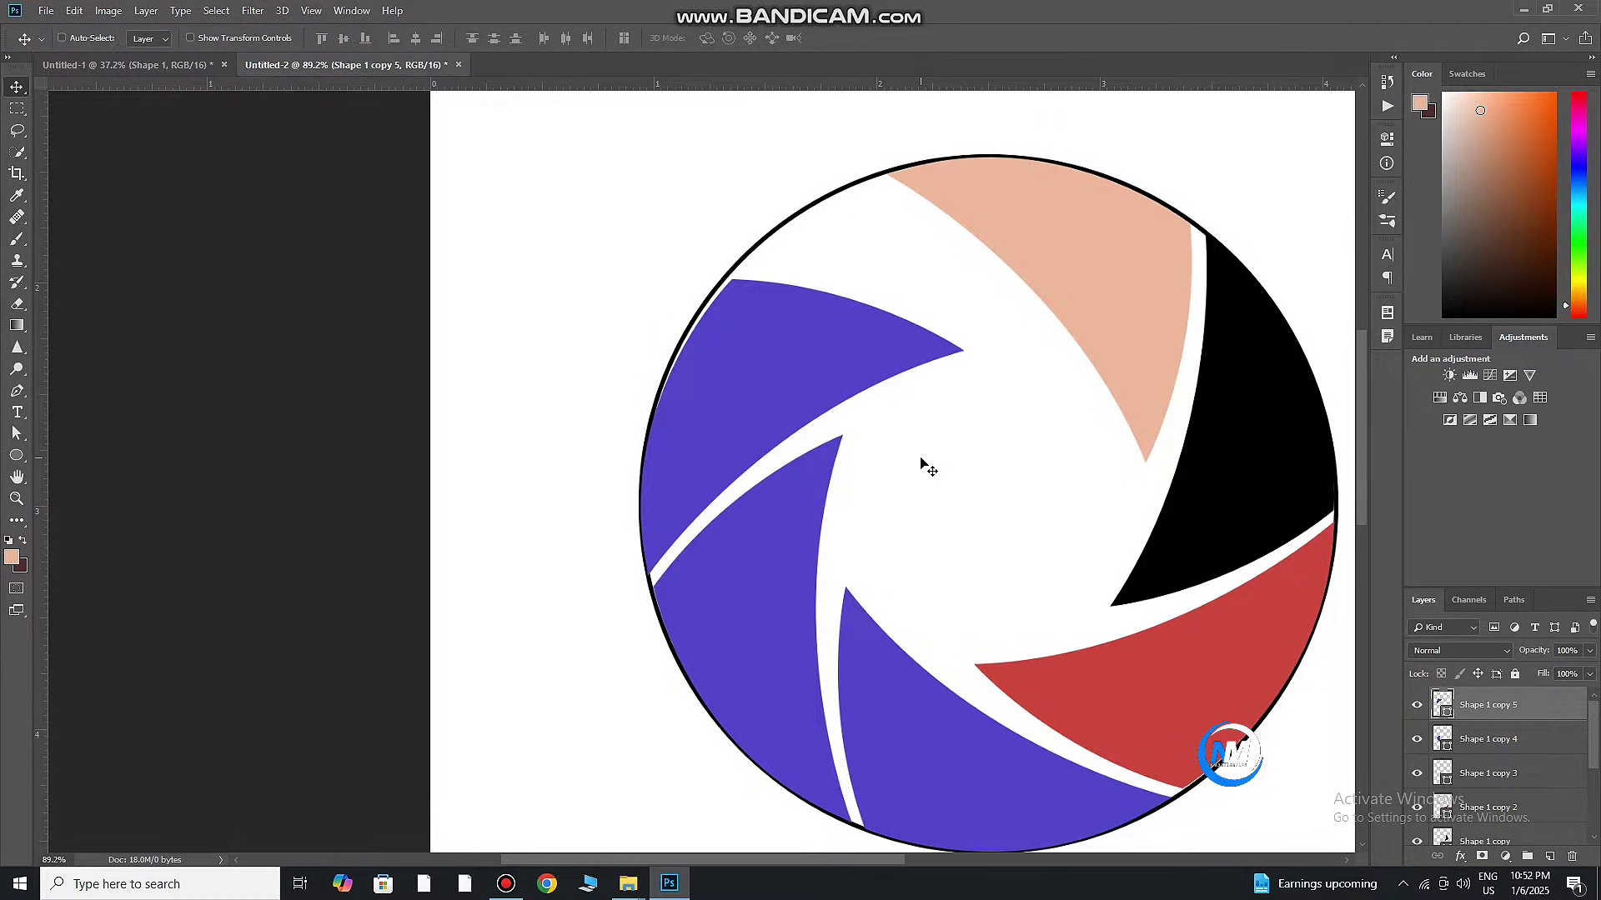
pyautogui.press('ctrl')
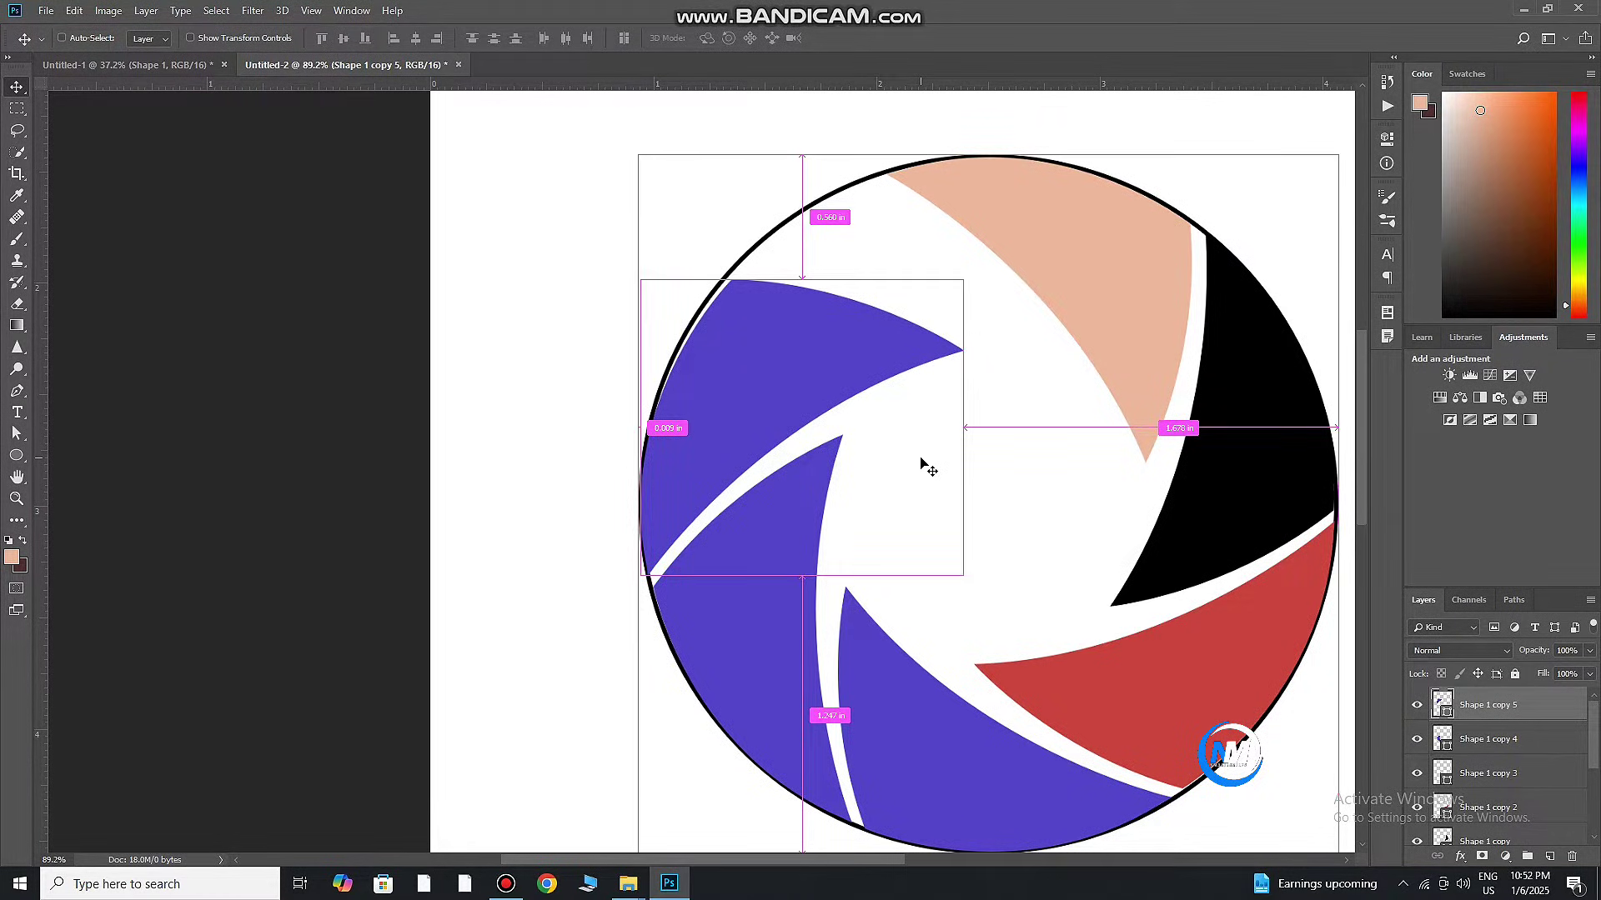
pyautogui.scroll(-3, 924, 458)
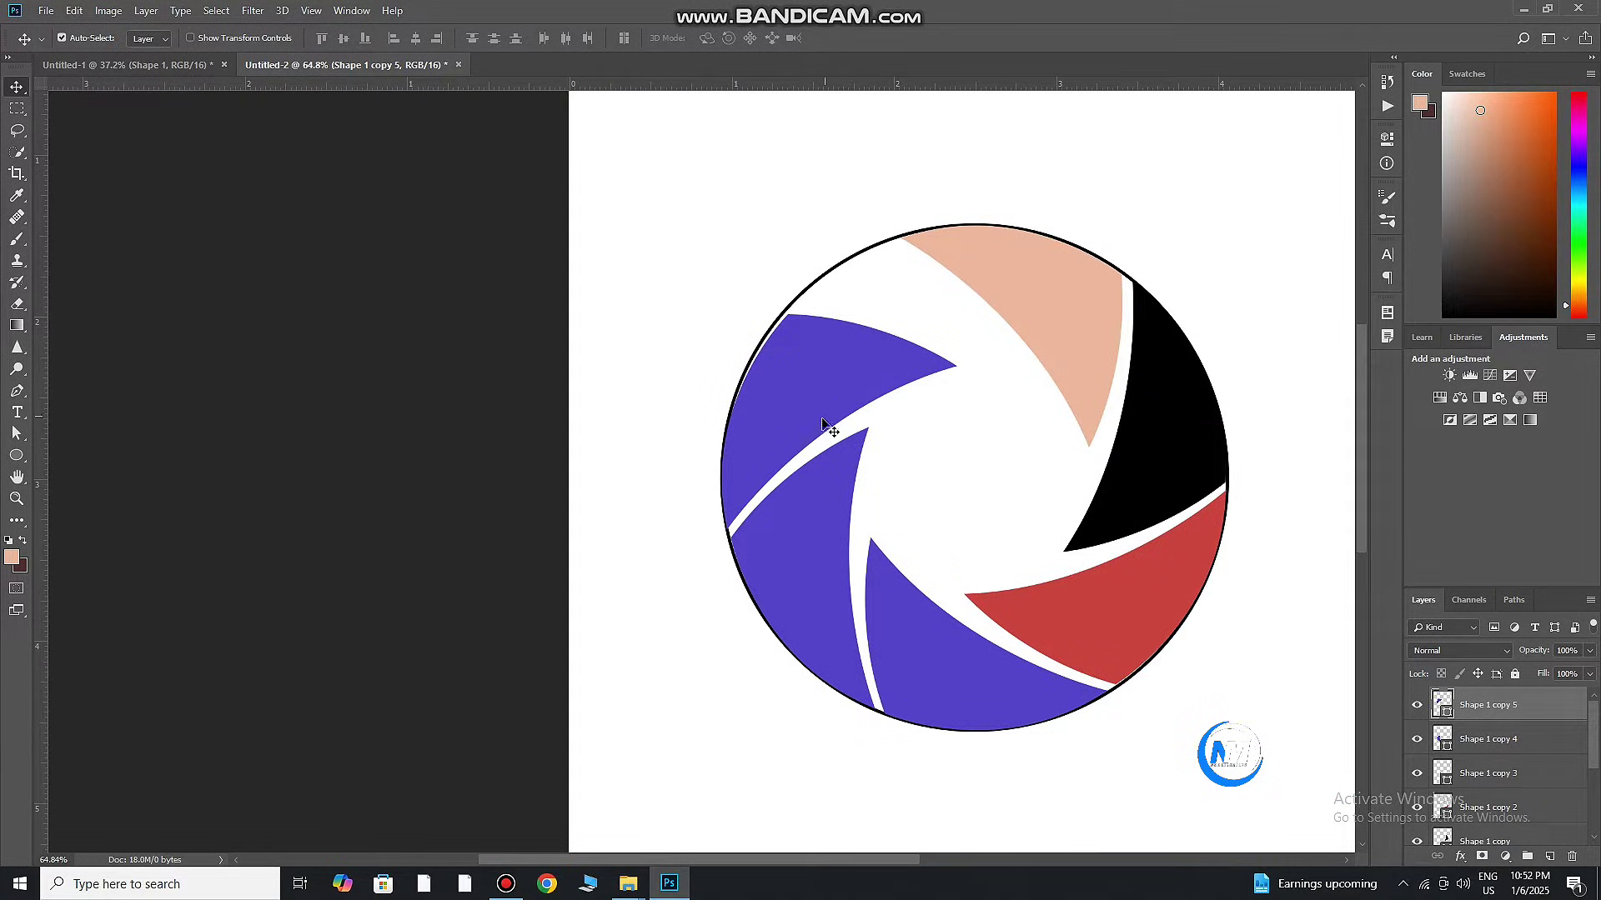
# Tilt the upper-left blade about 2° and Alt-drag a copy up to the circle's top
pyautogui.hotkey('ctrl', 't')
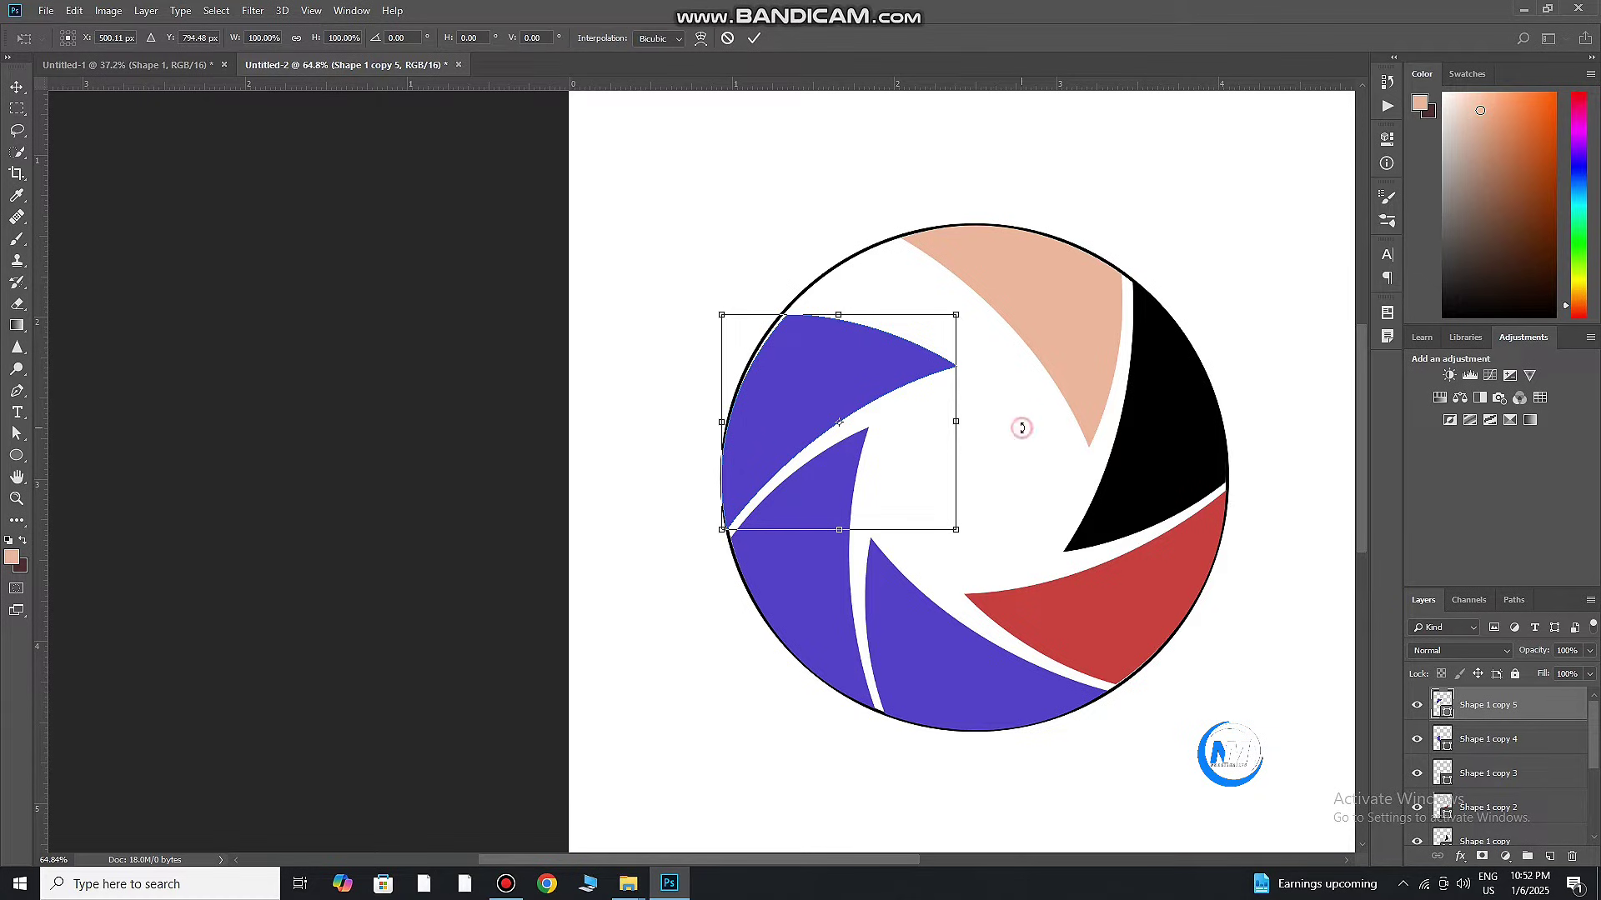
pyautogui.moveTo(1022, 428); pyautogui.dragTo(1011, 430)
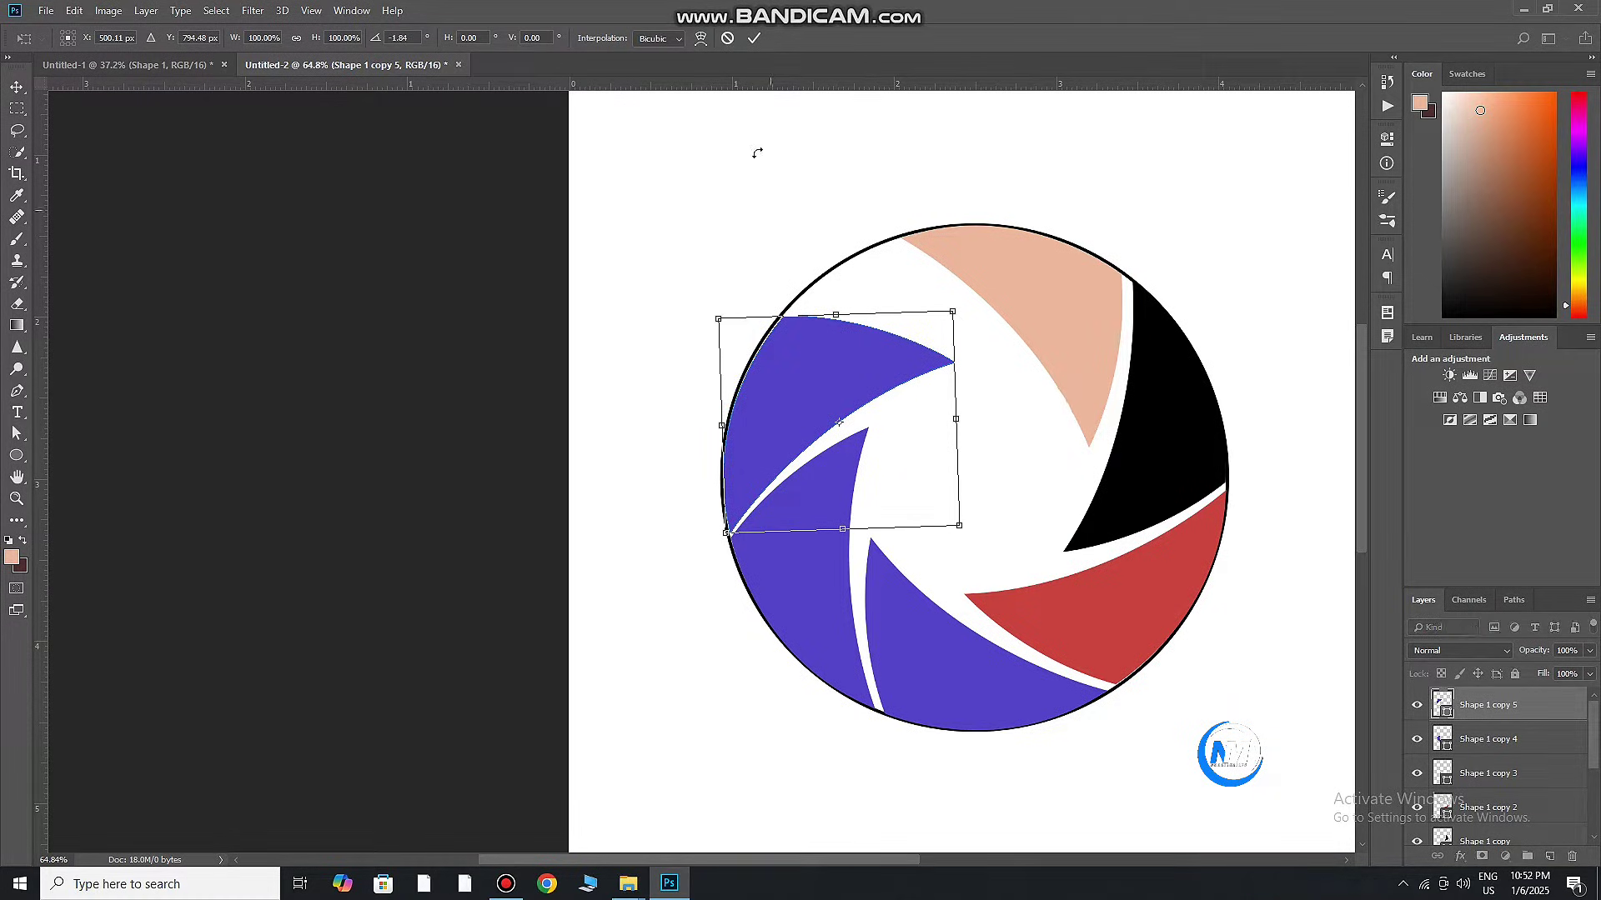
pyautogui.click(754, 37)
pyautogui.moveTo(761, 418); pyautogui.dragTo(842, 315)
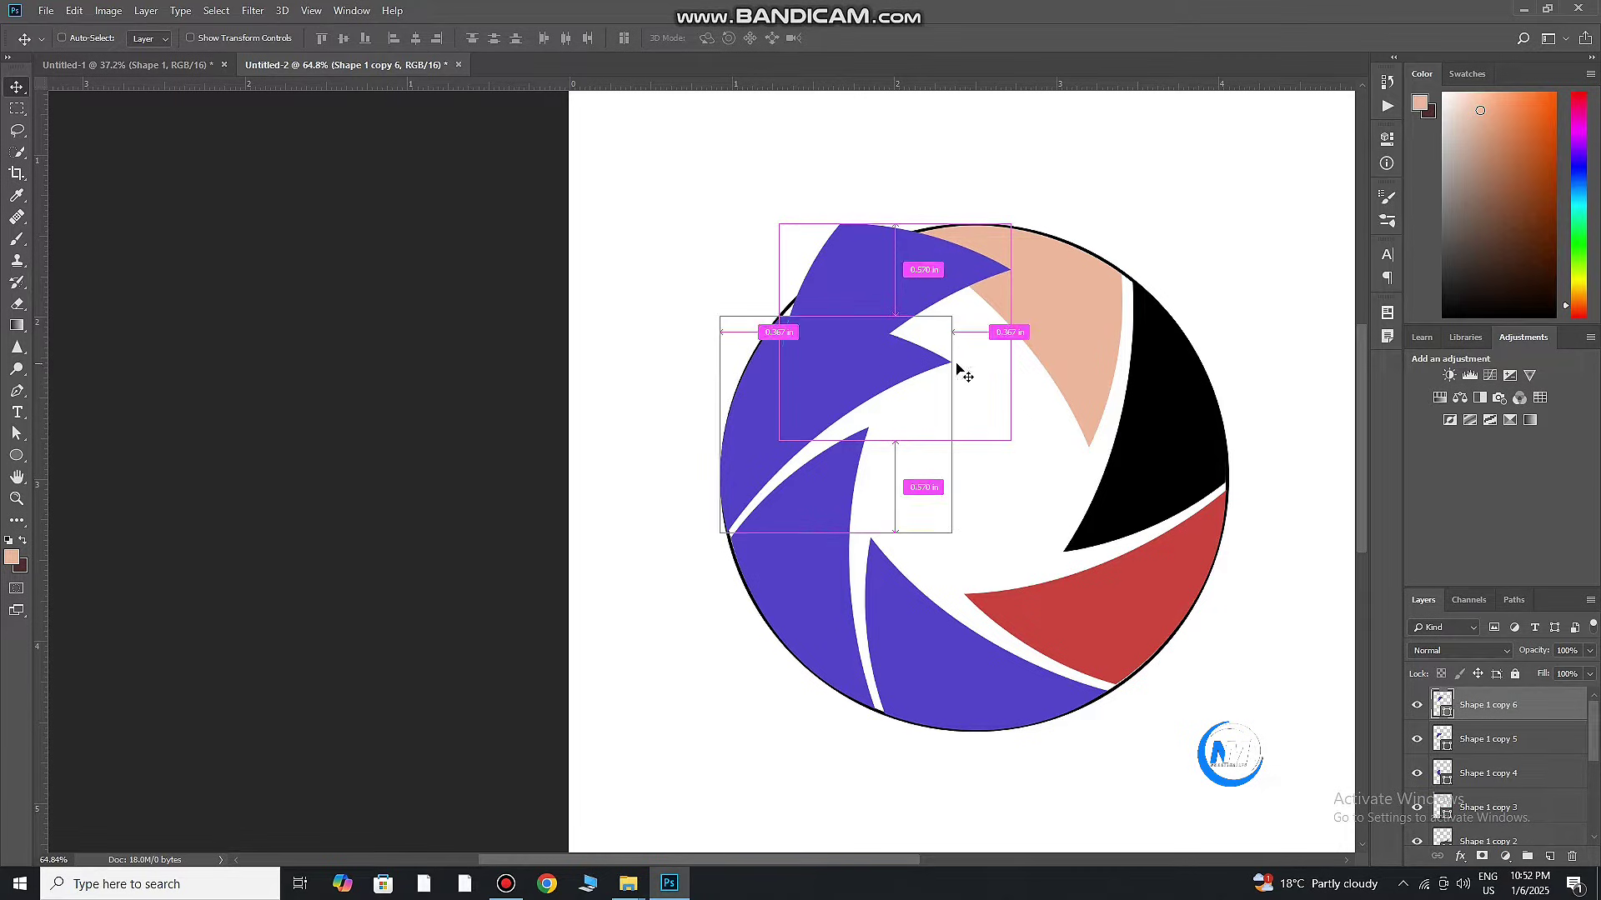
# Recolour the new top blade copy green in the Color Picker
pyautogui.doubleClick(1442, 704)
pyautogui.click(1279, 508)
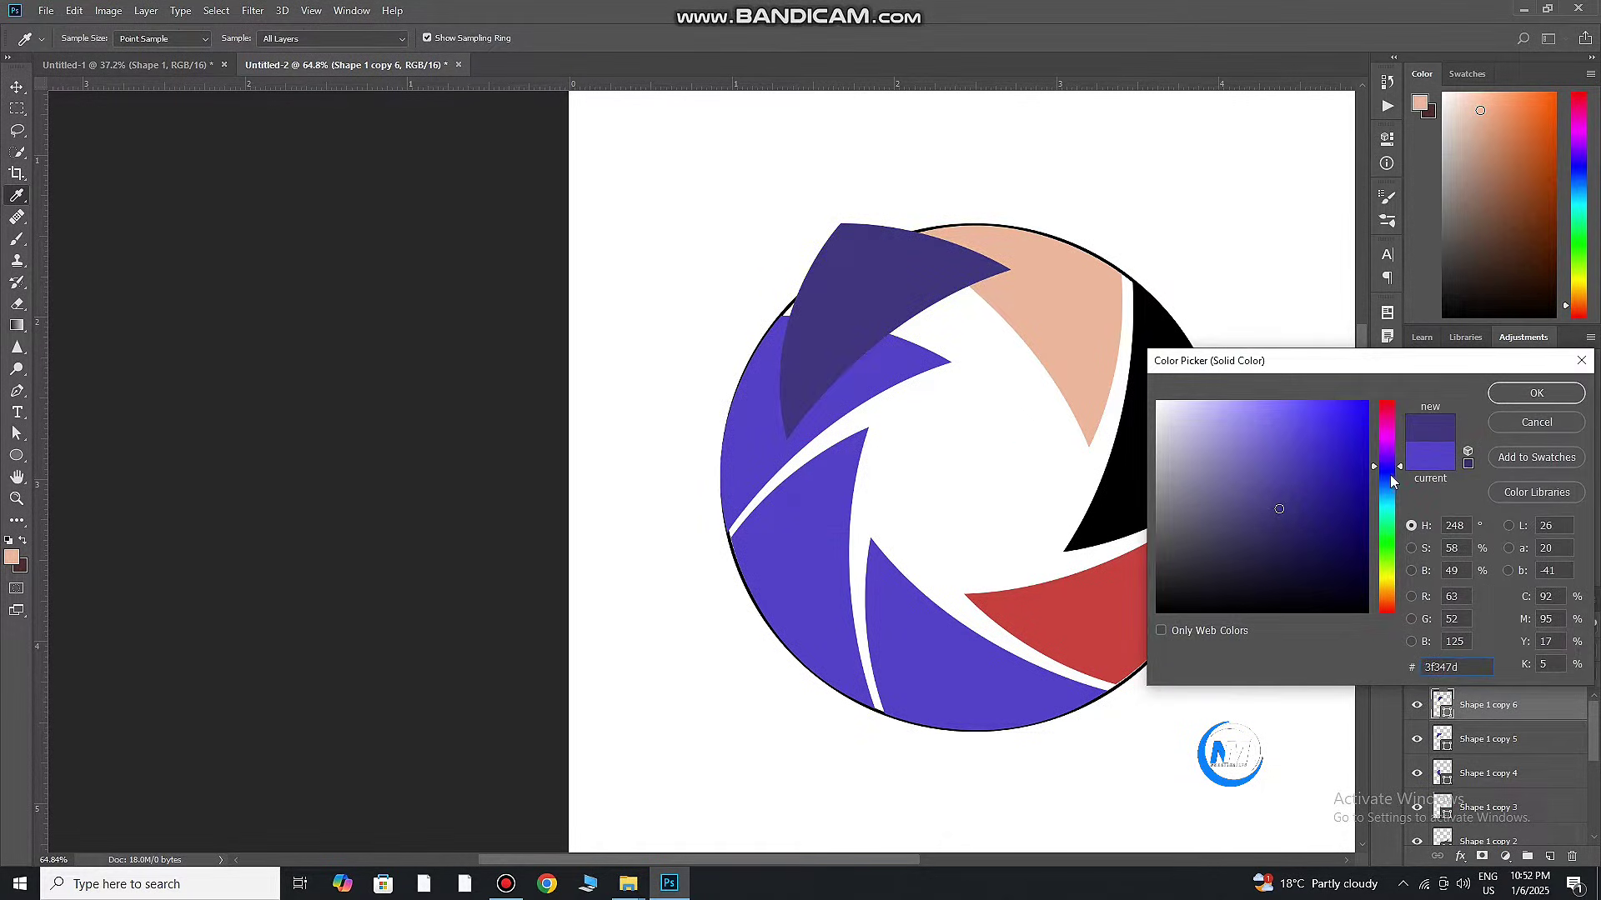
pyautogui.moveTo(1389, 474); pyautogui.dragTo(1389, 557)
pyautogui.click(1536, 393)
# Rotate the green top blade about 46° and shift it, then delete it
pyautogui.keyDown('ctrl'); pyautogui.click(884, 386); pyautogui.keyUp('ctrl')
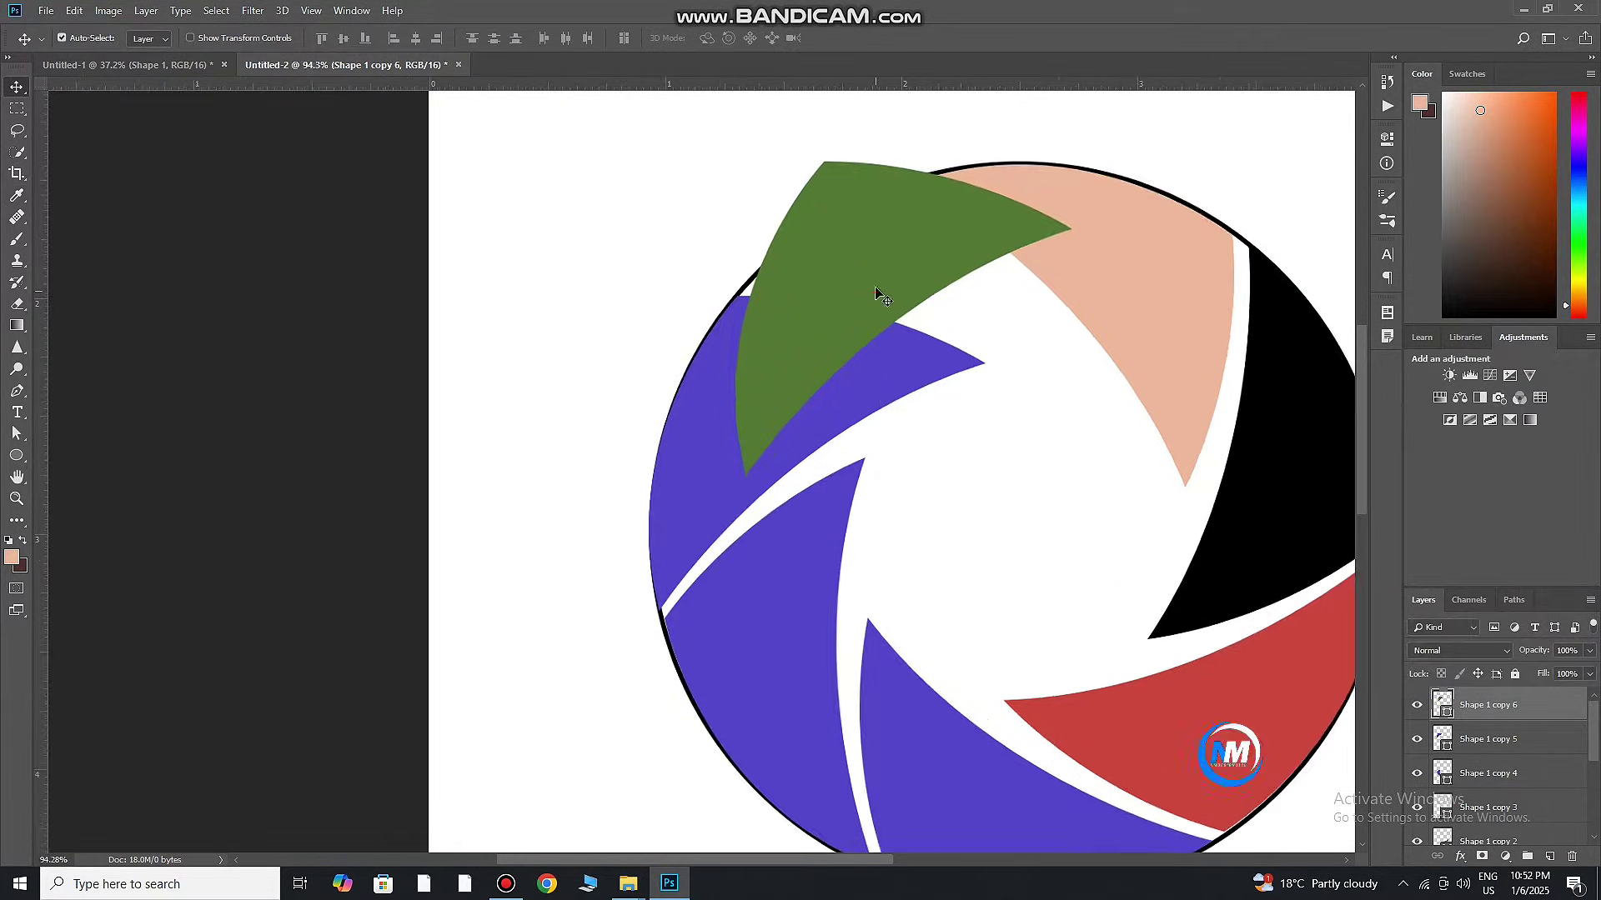
pyautogui.hotkey('ctrl', 't')
pyautogui.moveTo(1168, 316); pyautogui.dragTo(1078, 451)
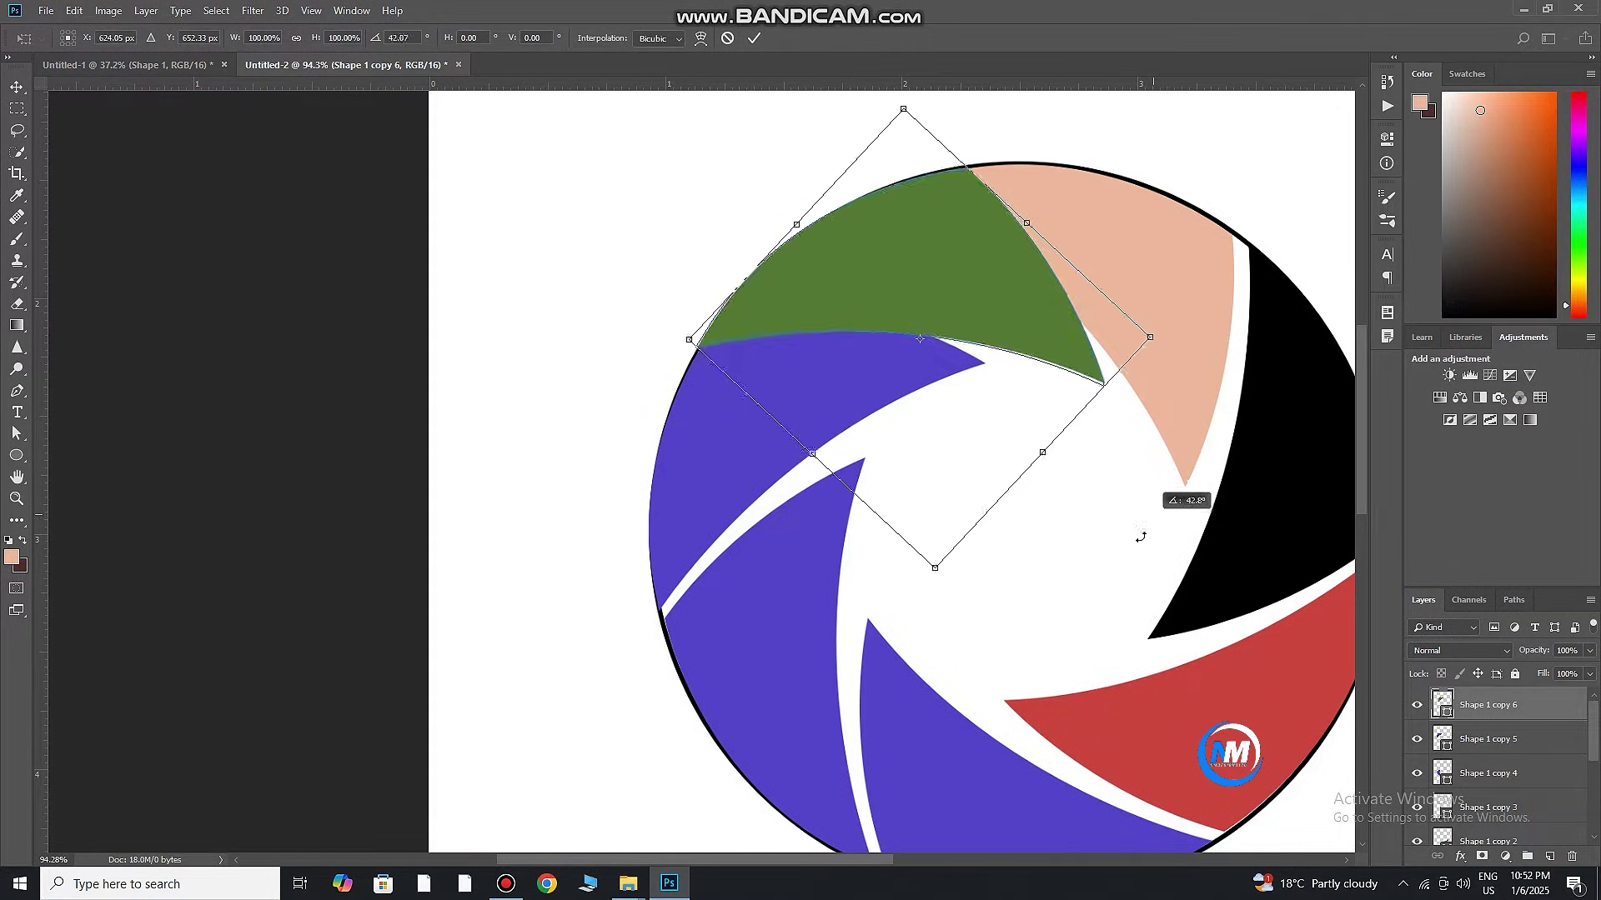
pyautogui.moveTo(1003, 357); pyautogui.dragTo(962, 372)
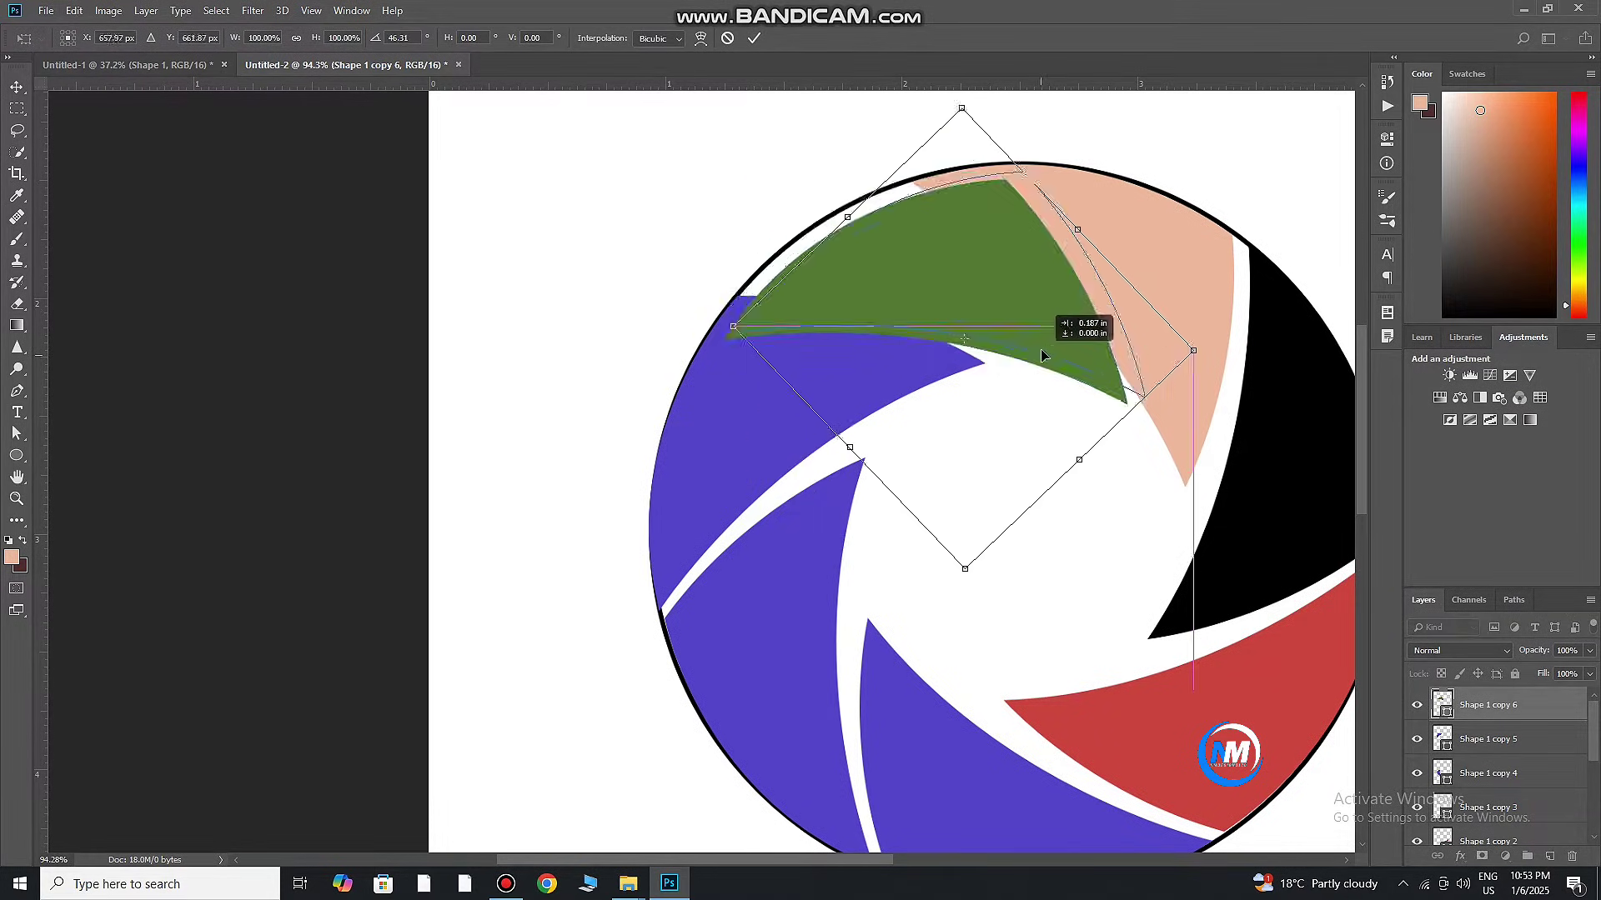
pyautogui.click(752, 40)
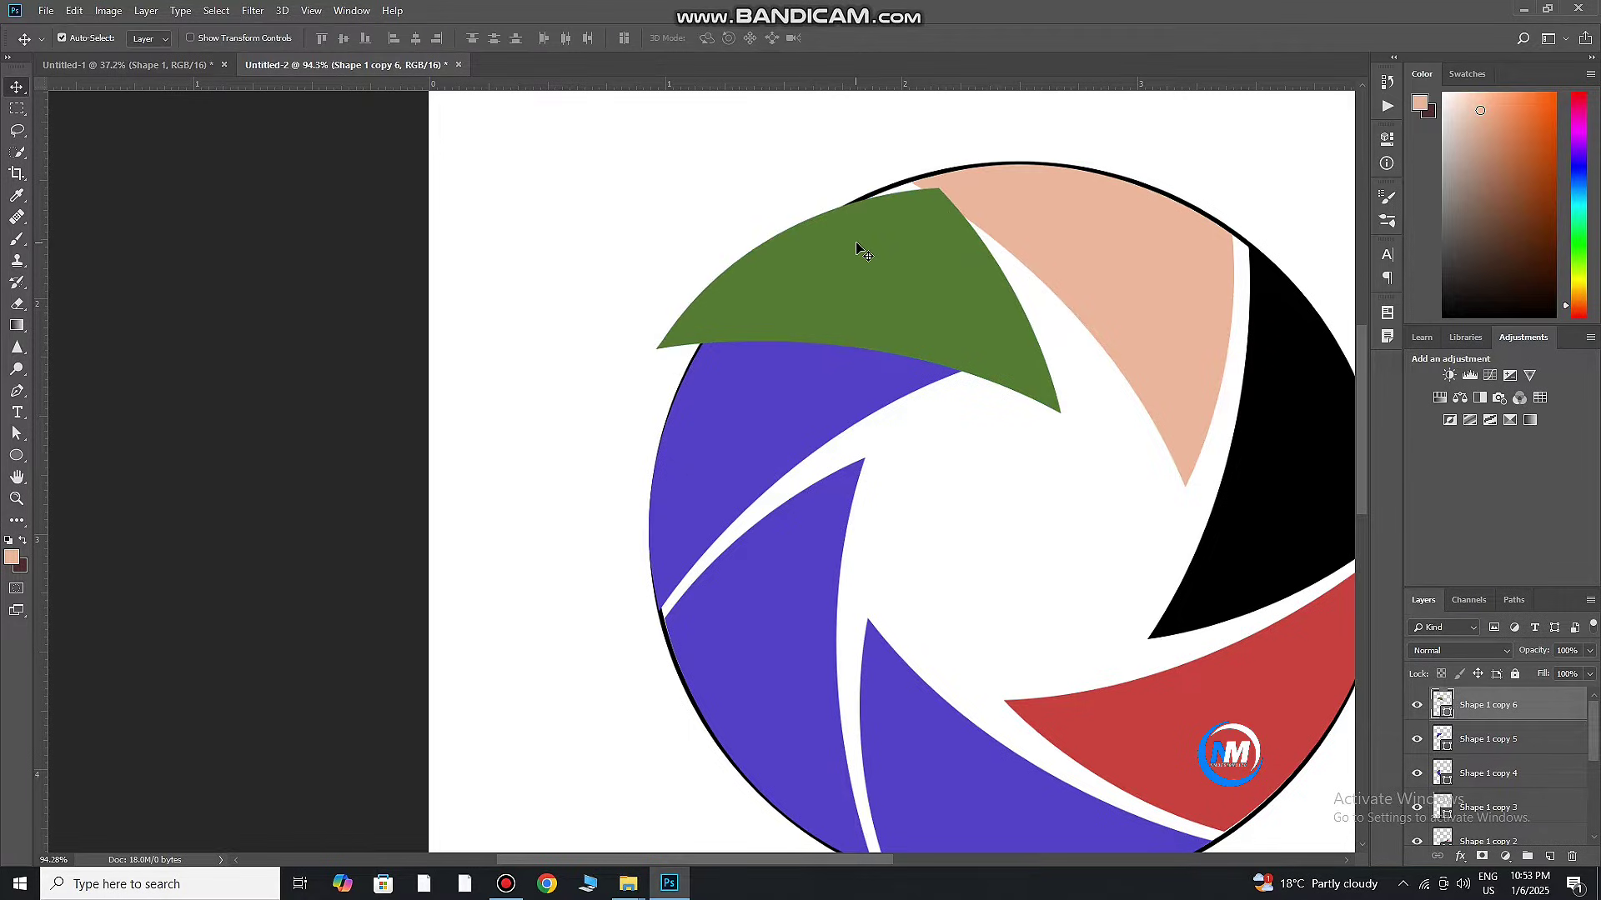
pyautogui.press('Delete')
pyautogui.scroll(-1, 926, 375)
pyautogui.scroll(-1, 1019, 450)
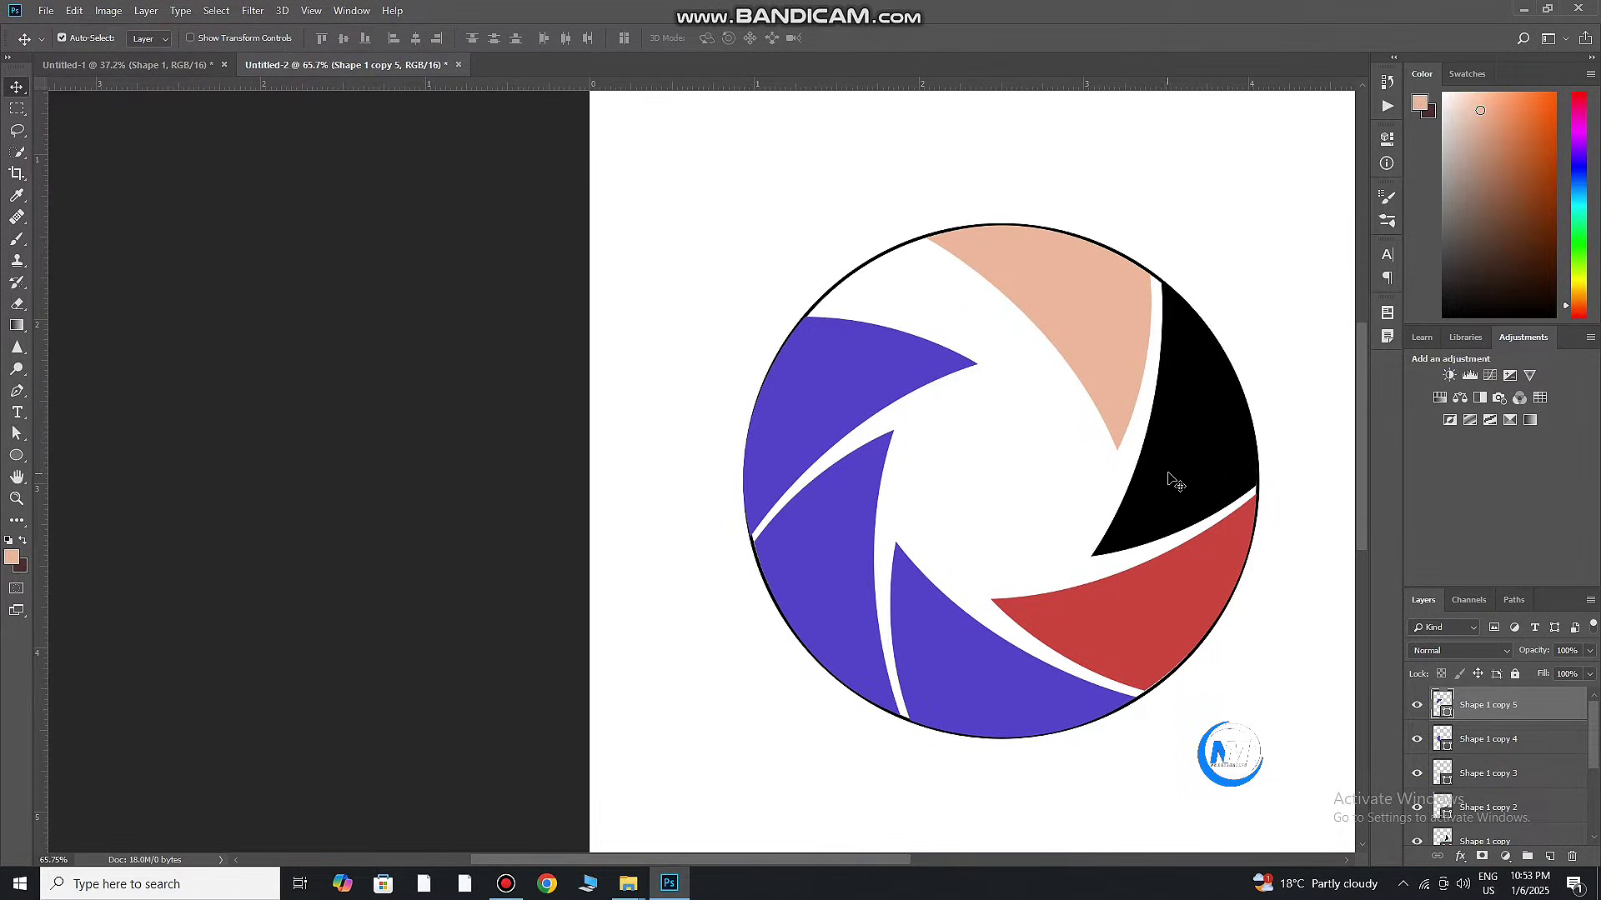
# Push the blue blades outward, nudge the black blade down, and move the red blade to the centre
pyautogui.moveTo(1198, 601); pyautogui.dragTo(1170, 615)
pyautogui.moveTo(882, 500)
pyautogui.mouseDown()
pyautogui.moveTo(875, 322)
pyautogui.moveTo(828, 490)
pyautogui.mouseUp()
pyautogui.moveTo(850, 561); pyautogui.dragTo(734, 576)
pyautogui.moveTo(1004, 652); pyautogui.dragTo(929, 663)
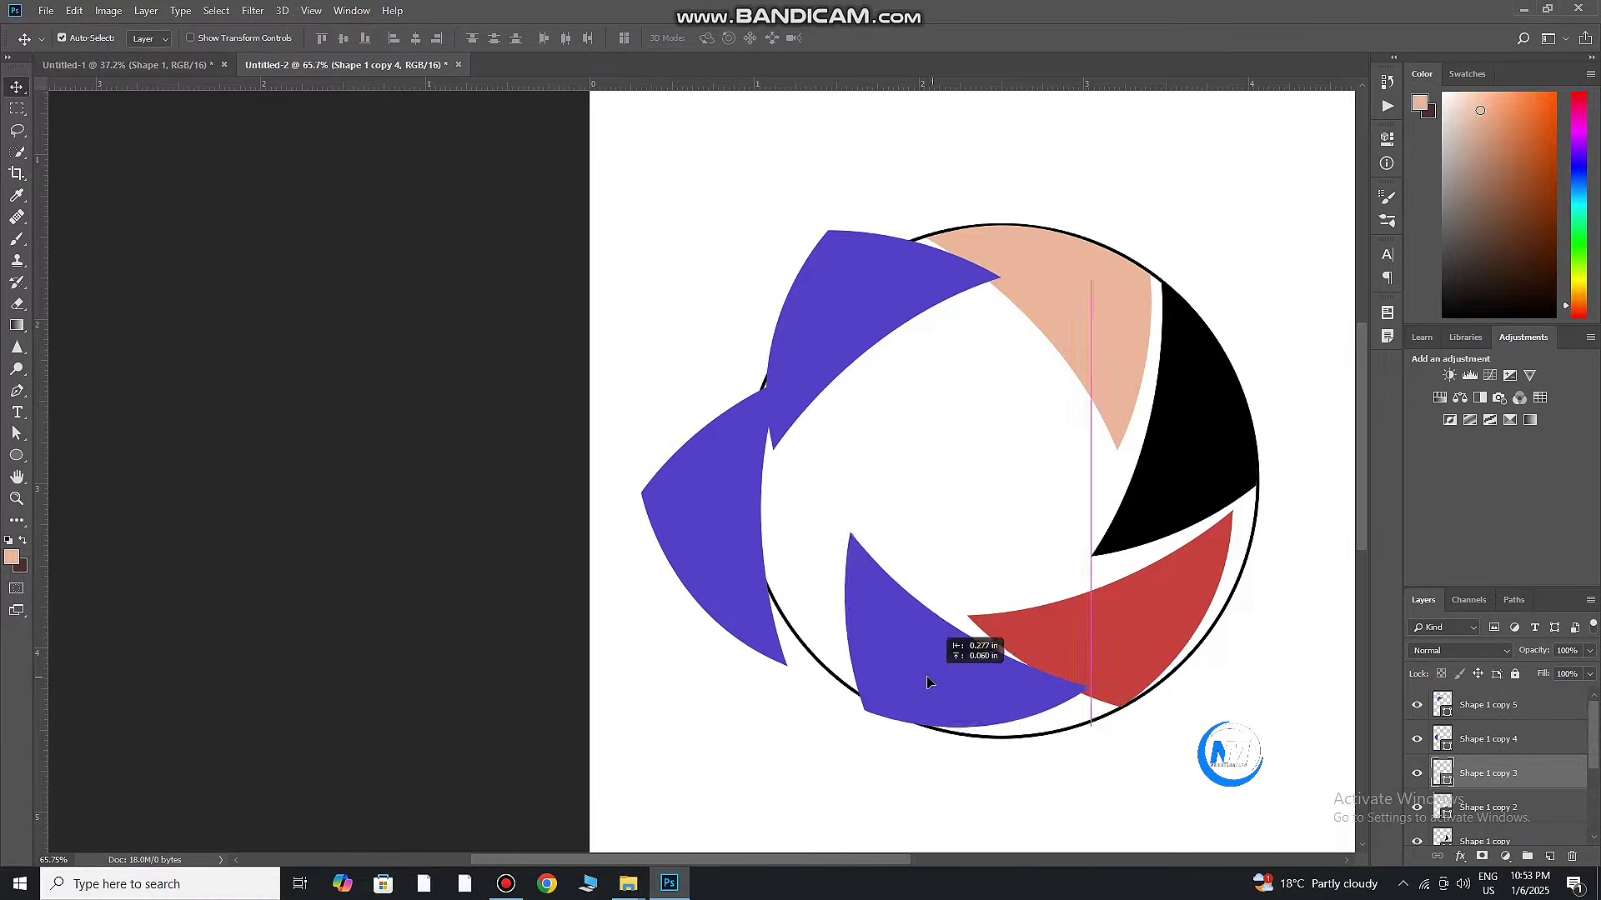
pyautogui.moveTo(1213, 554); pyautogui.dragTo(1185, 567)
pyautogui.moveTo(1226, 400); pyautogui.dragTo(1224, 429)
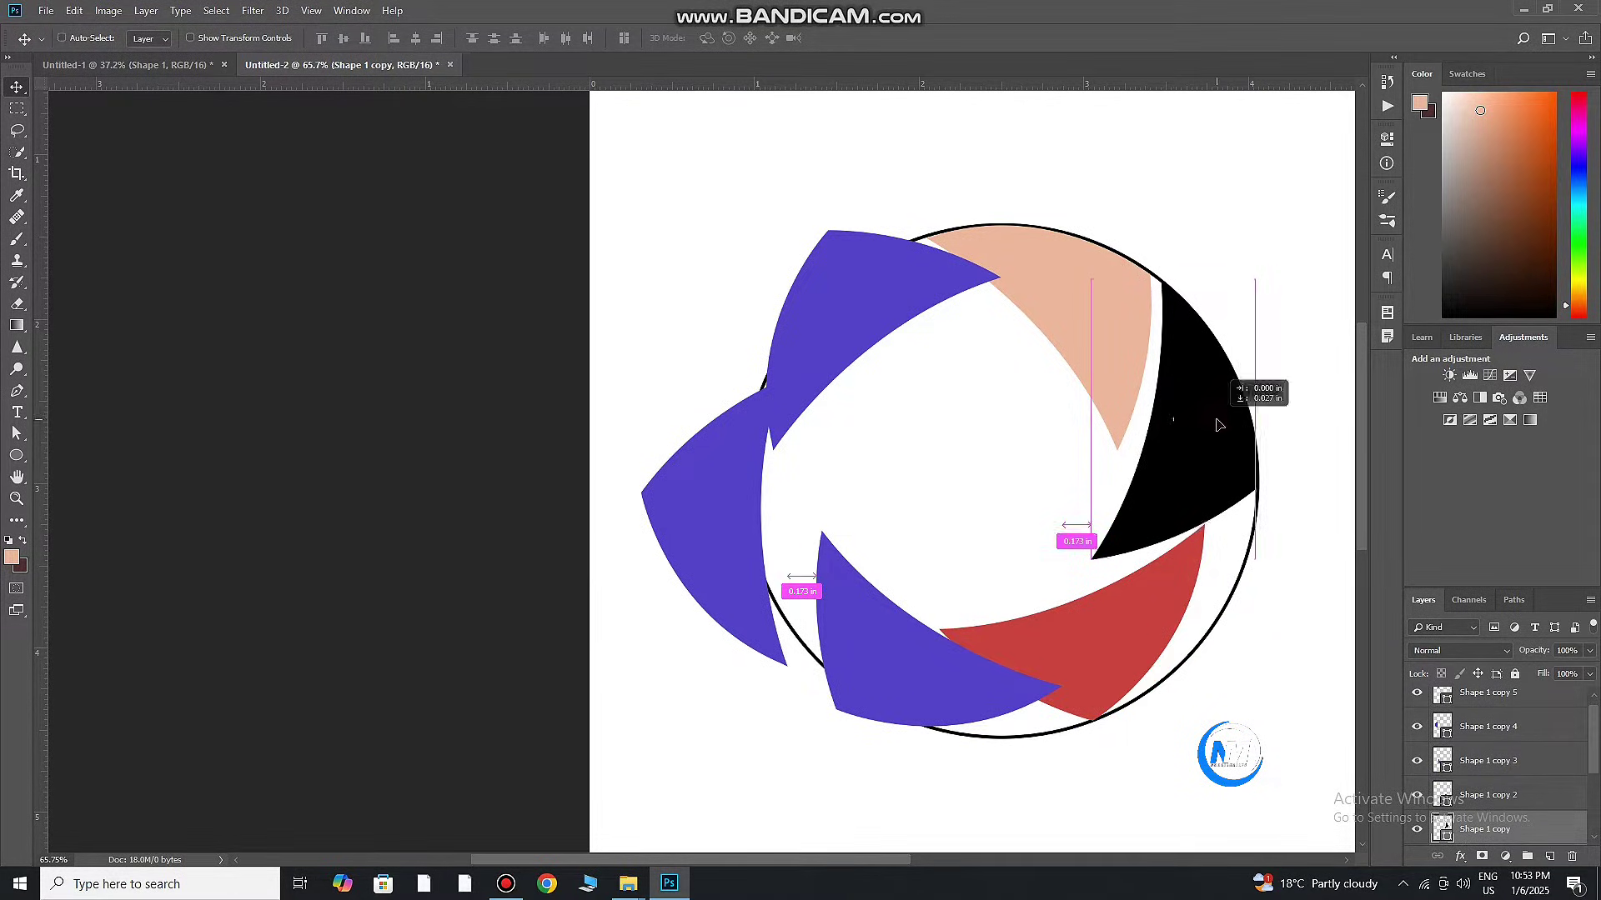
pyautogui.moveTo(1100, 609); pyautogui.dragTo(982, 468)
pyautogui.scroll(2, 1229, 453)
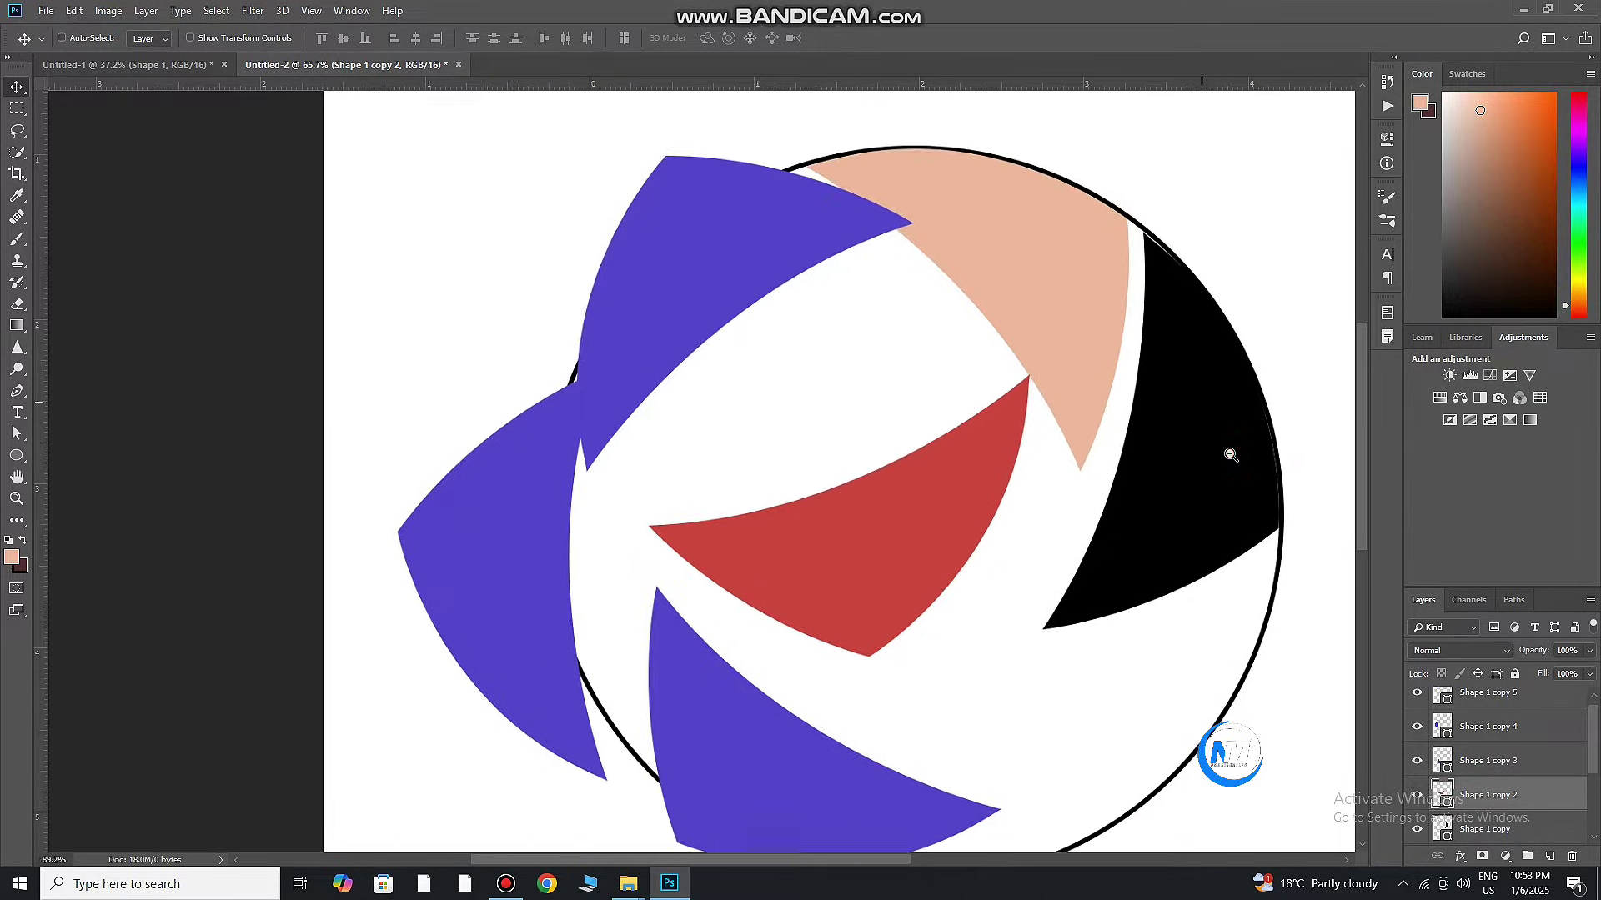
pyautogui.scroll(1, 1167, 426)
# Nudge and rotate the black blade slightly clockwise, fitting it flush along the circle's right rim
pyautogui.moveTo(1120, 392); pyautogui.dragTo(1129, 393)
pyautogui.hotkey('ctrl', 't')
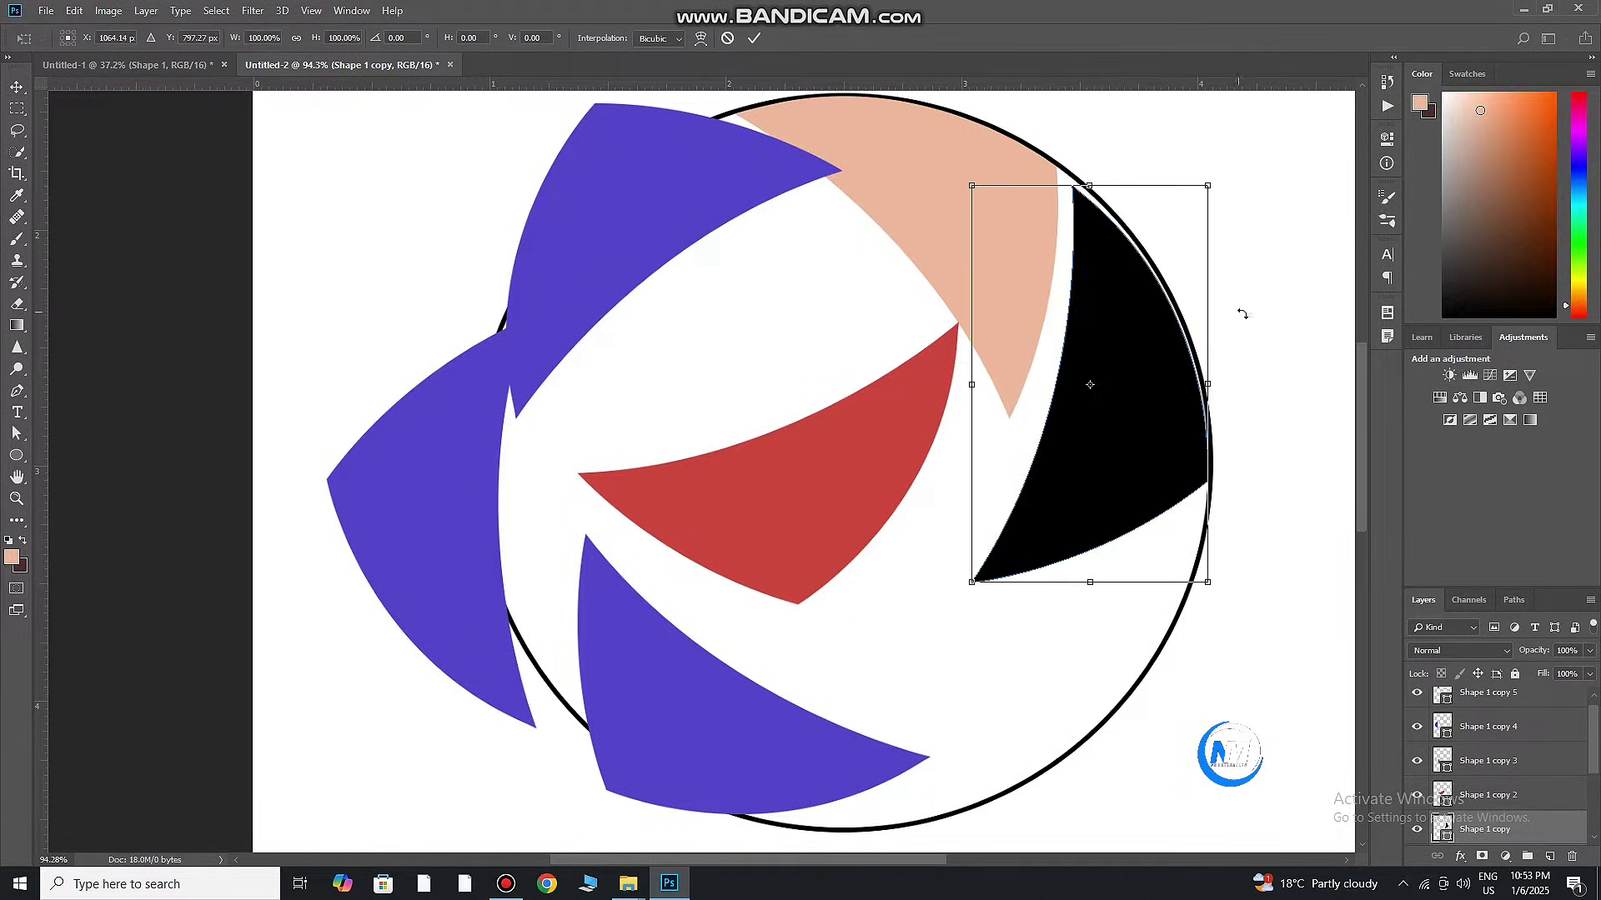
pyautogui.moveTo(1240, 314); pyautogui.dragTo(1245, 319)
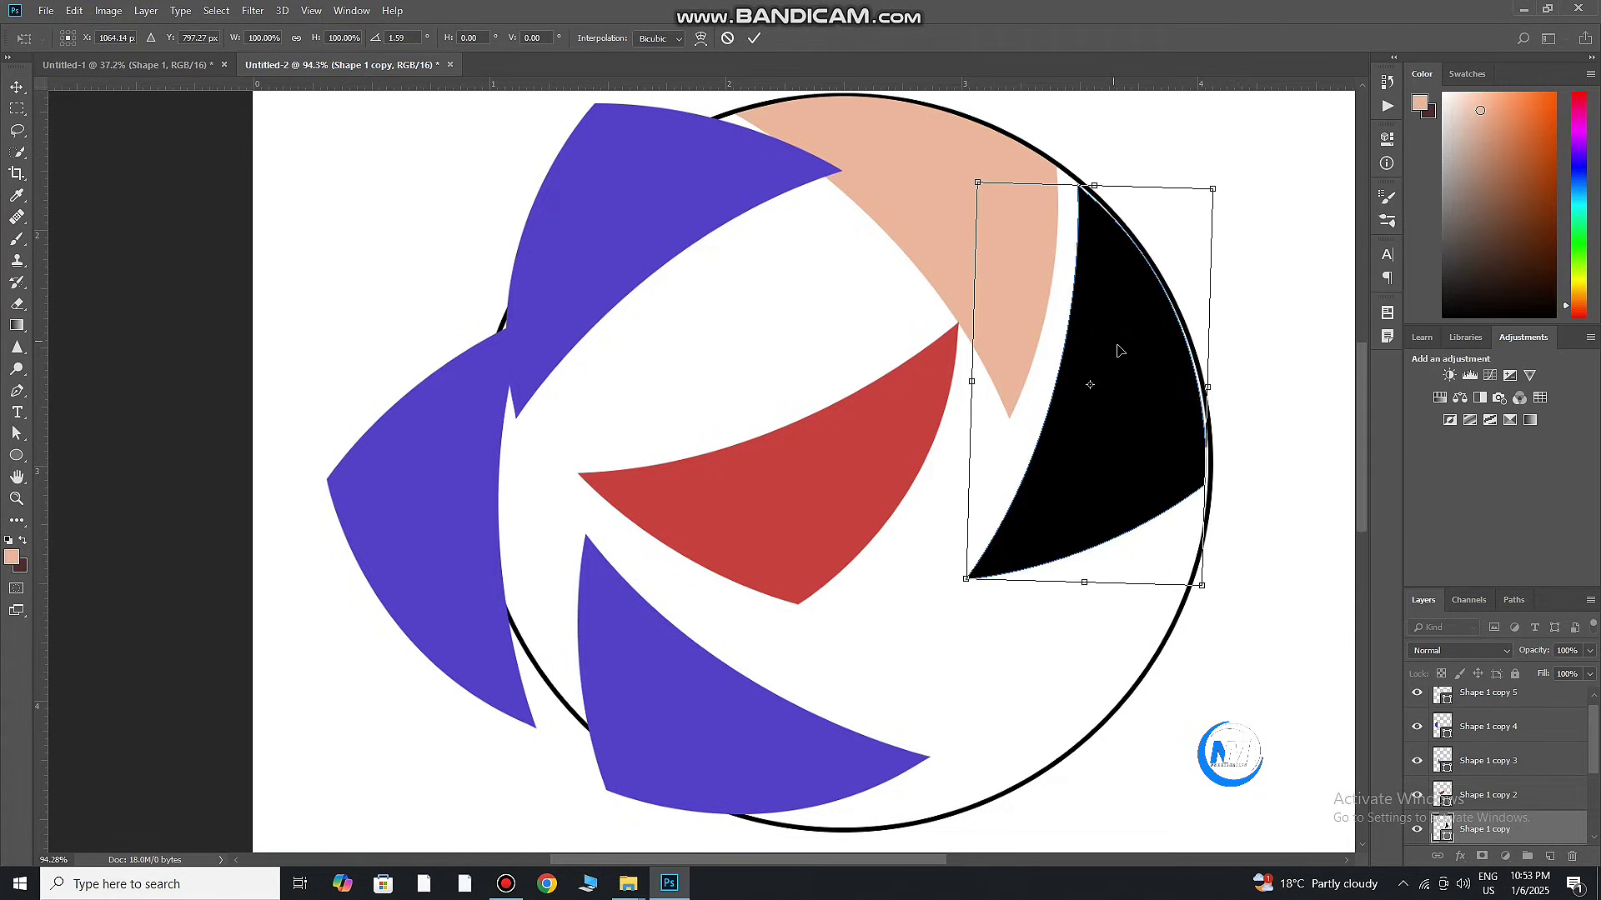
pyautogui.moveTo(1118, 350); pyautogui.dragTo(1130, 389)
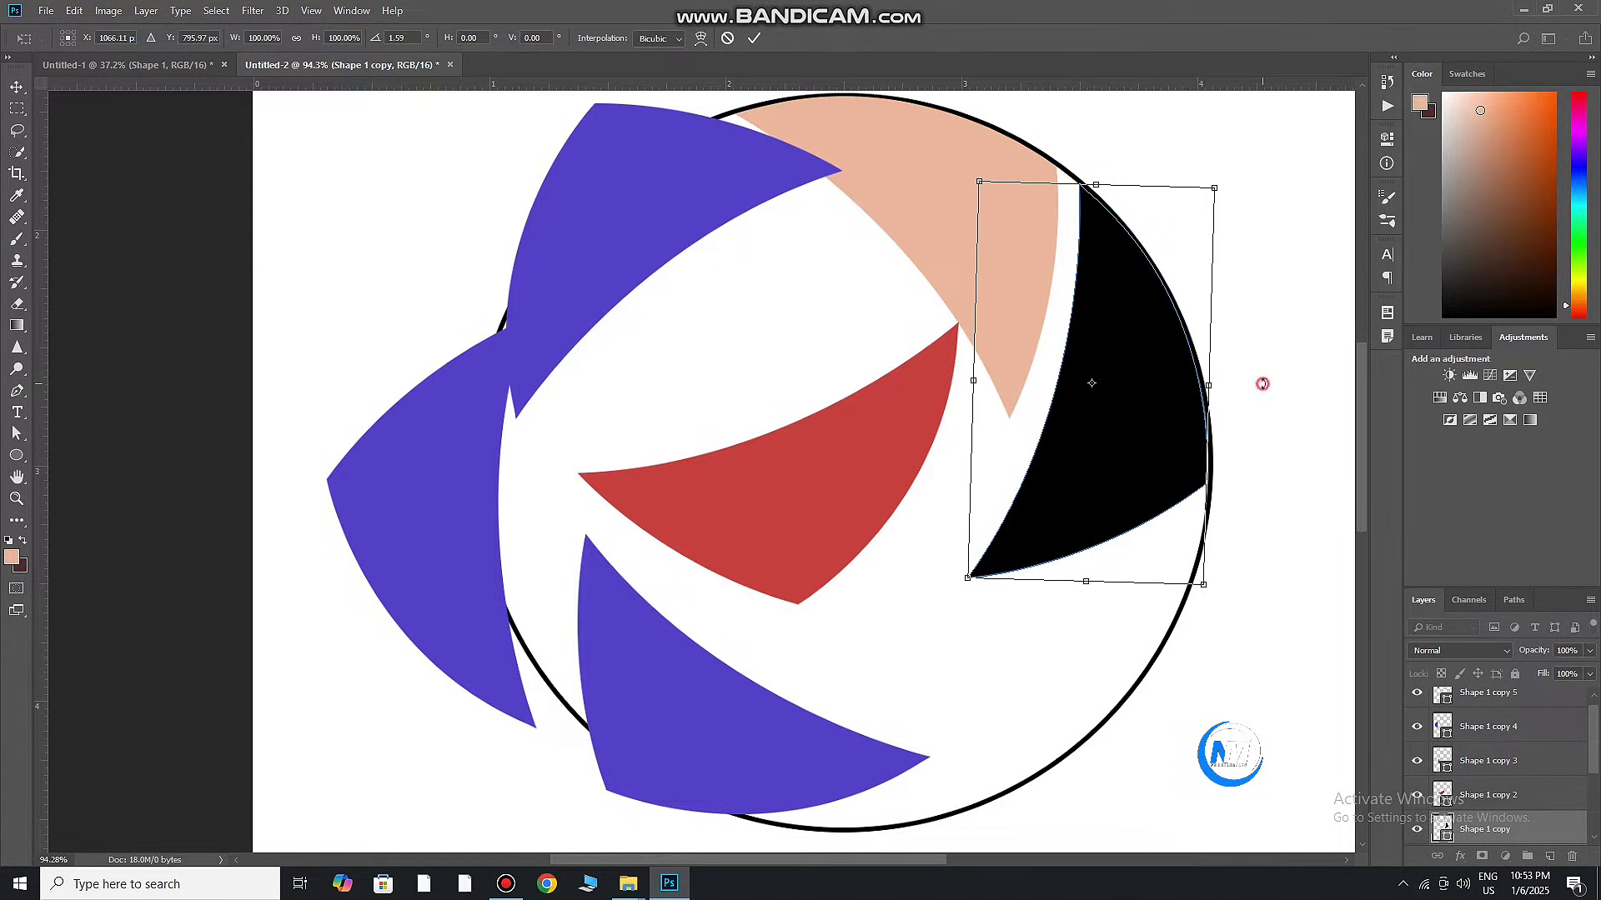
pyautogui.moveTo(1262, 383); pyautogui.dragTo(1263, 382)
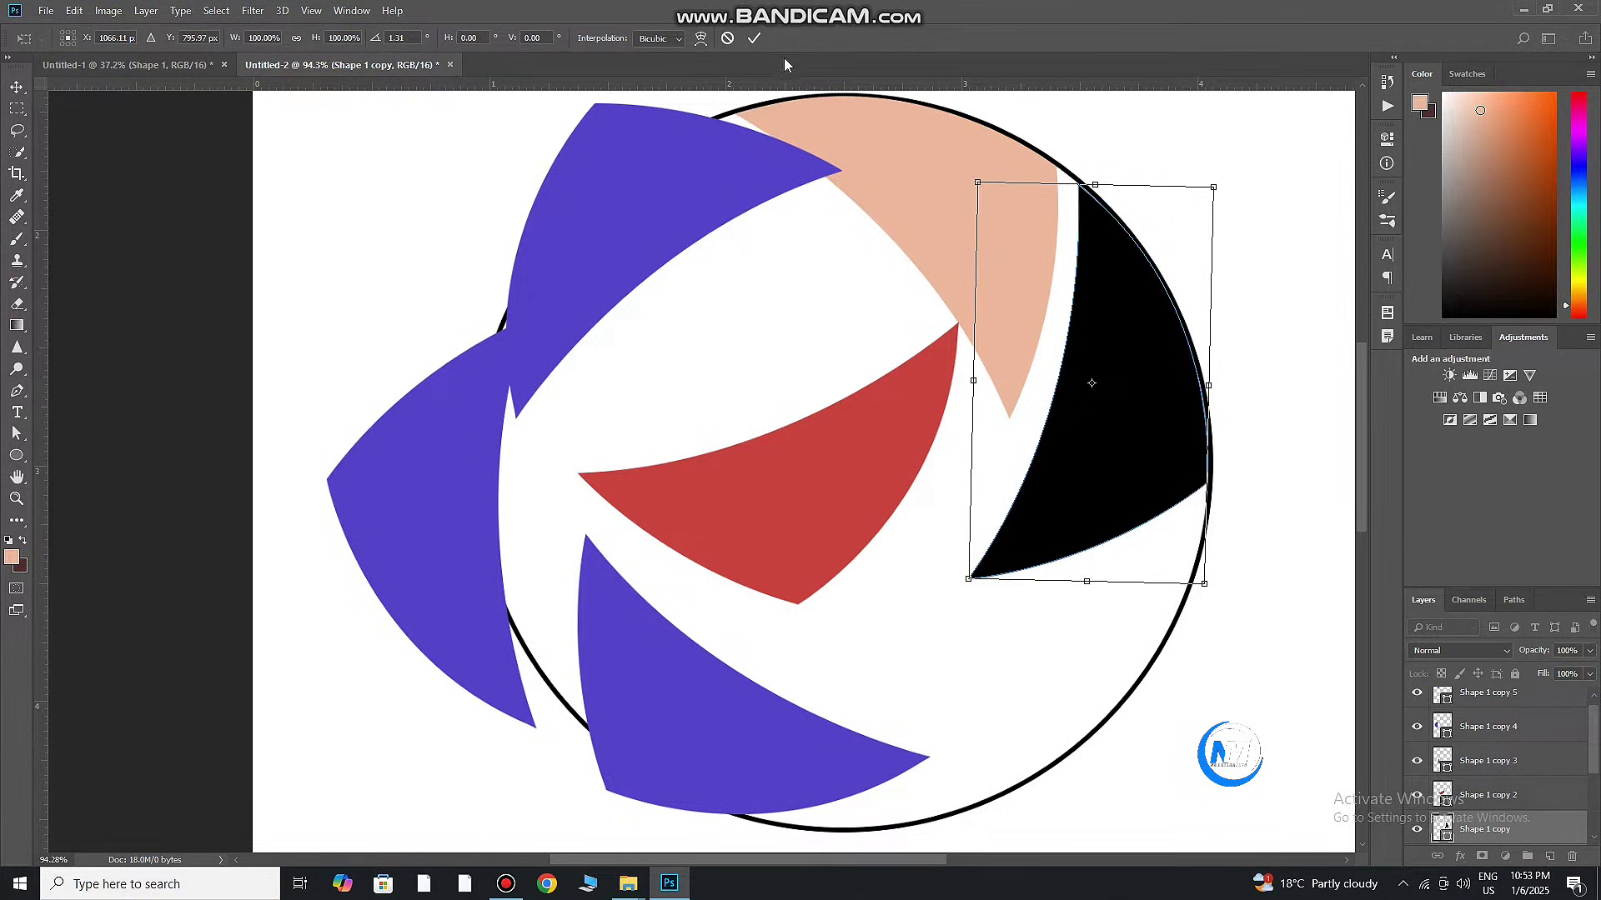
pyautogui.click(753, 37)
pyautogui.moveTo(1141, 401); pyautogui.dragTo(1146, 402)
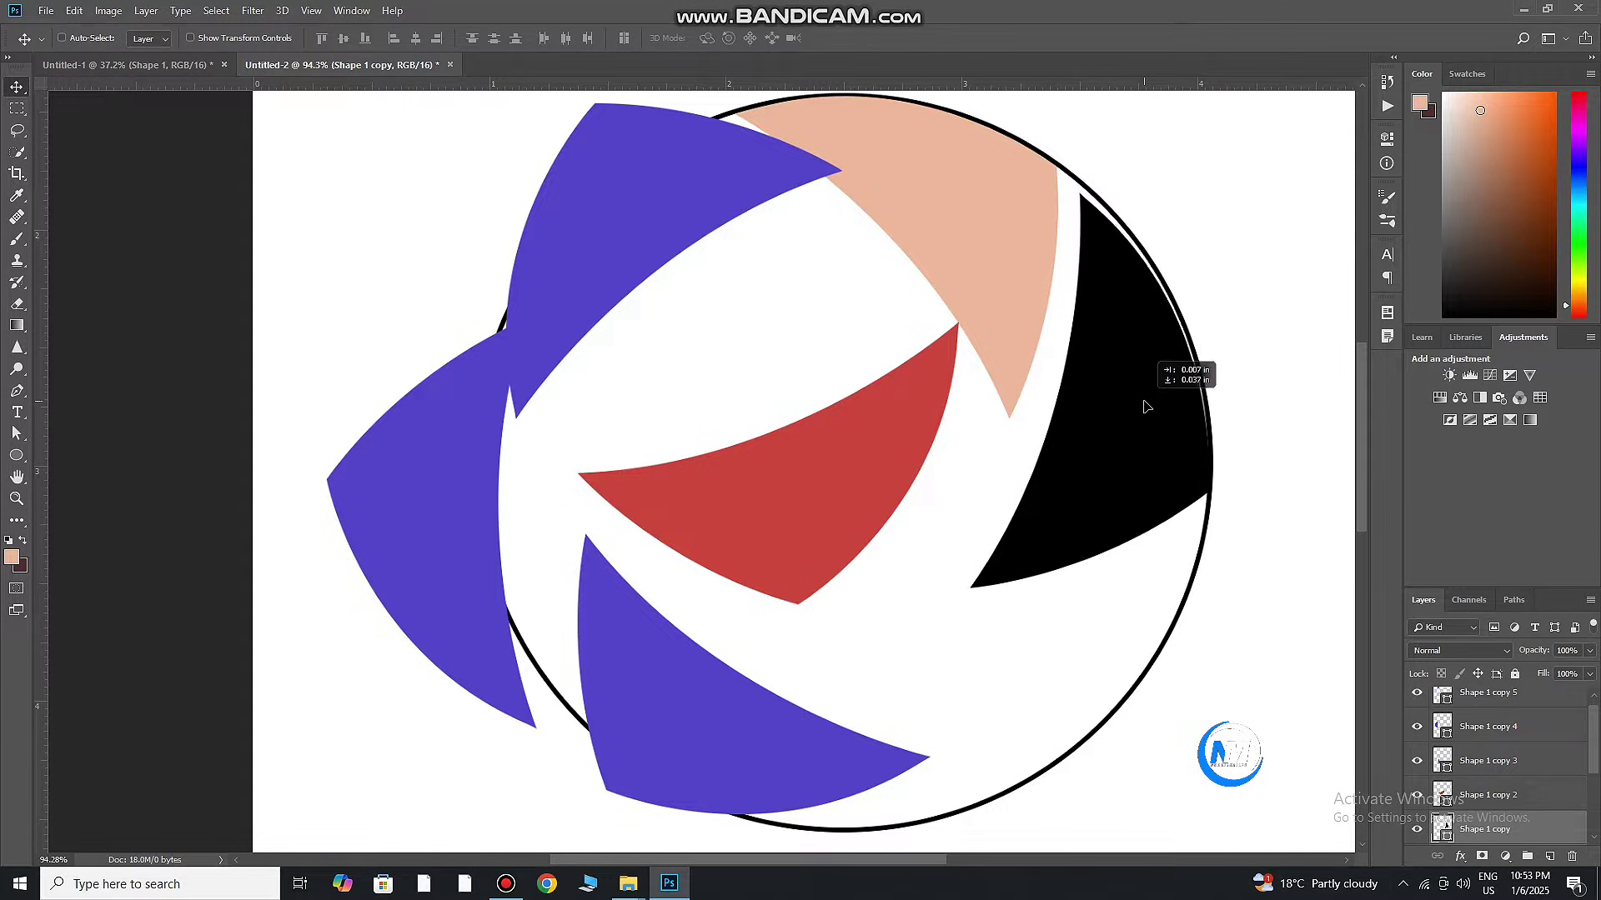
pyautogui.hotkey('ctrl', 't')
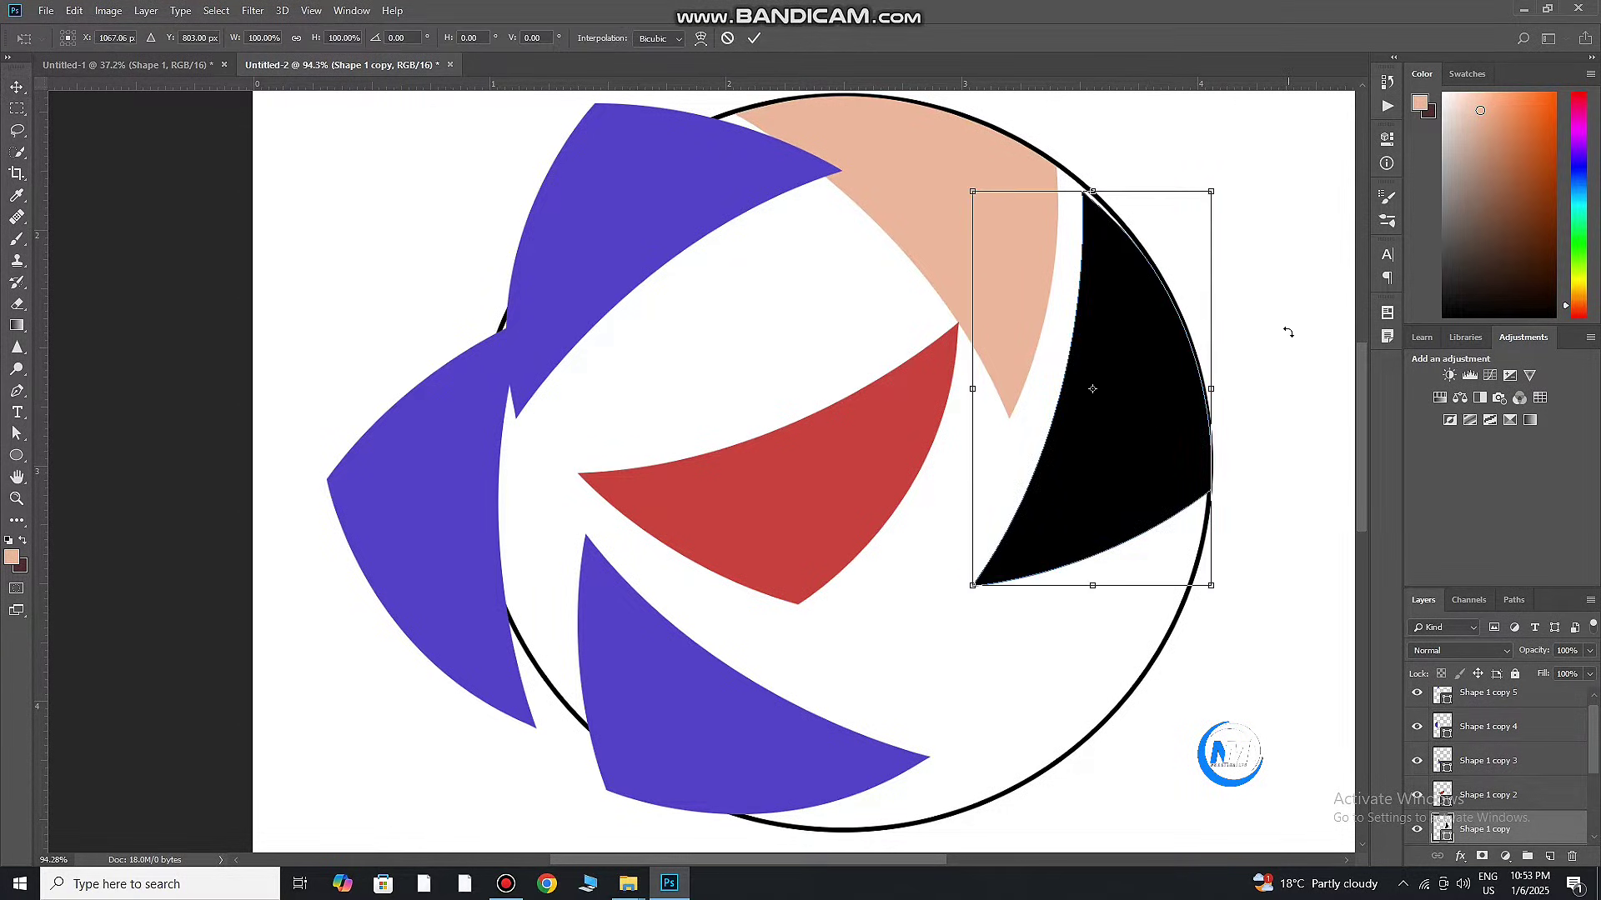
pyautogui.moveTo(1288, 332); pyautogui.dragTo(1288, 336)
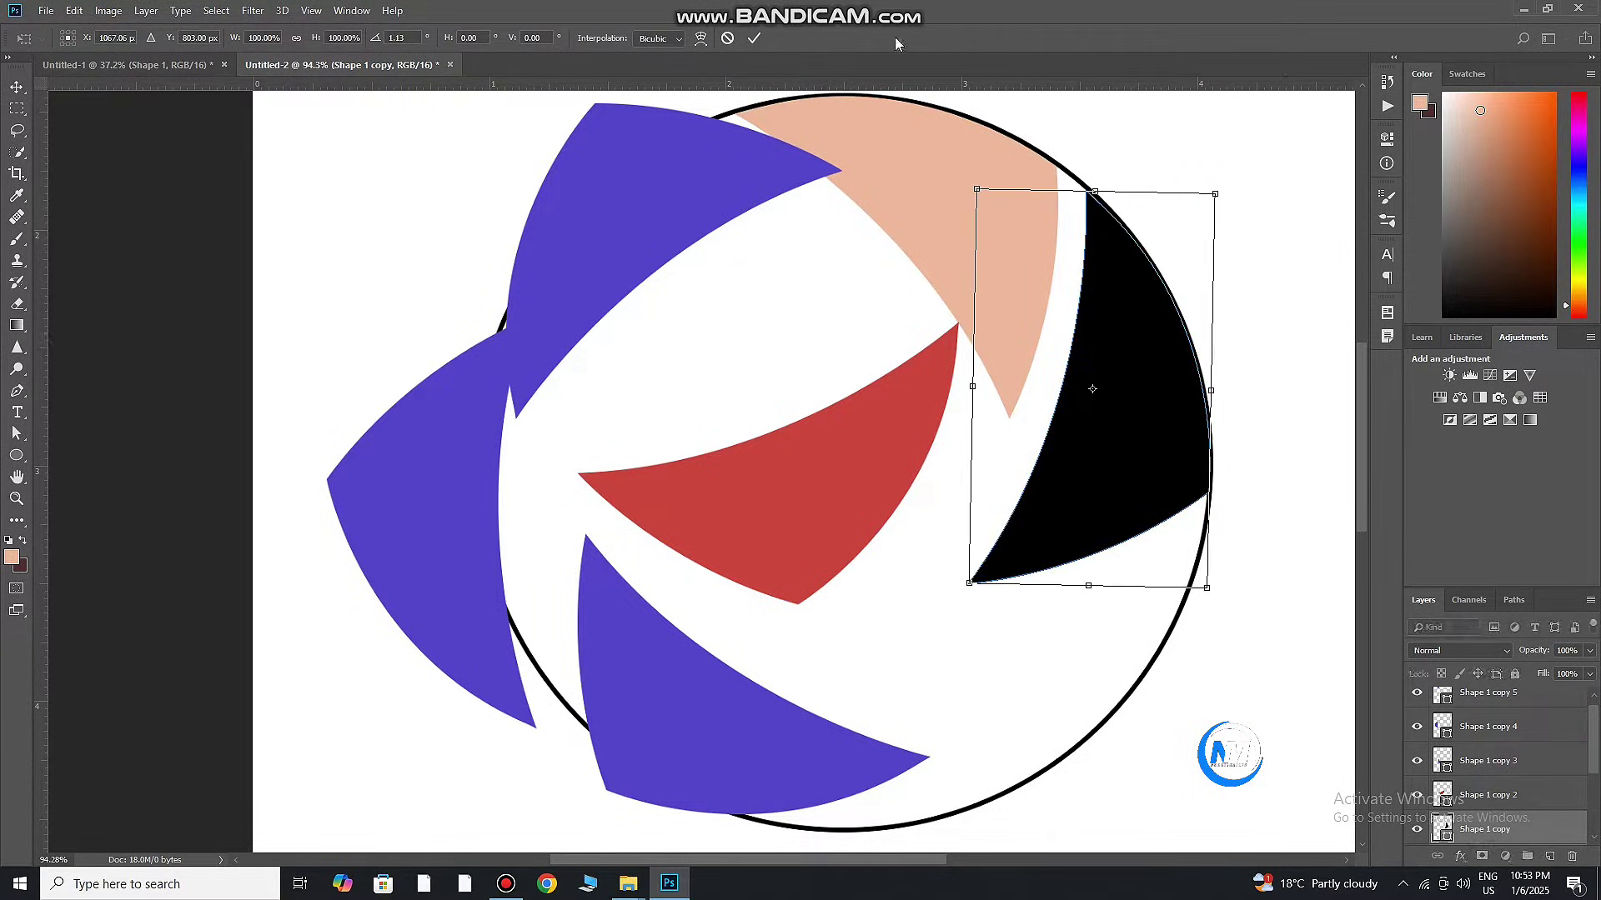
pyautogui.click(754, 37)
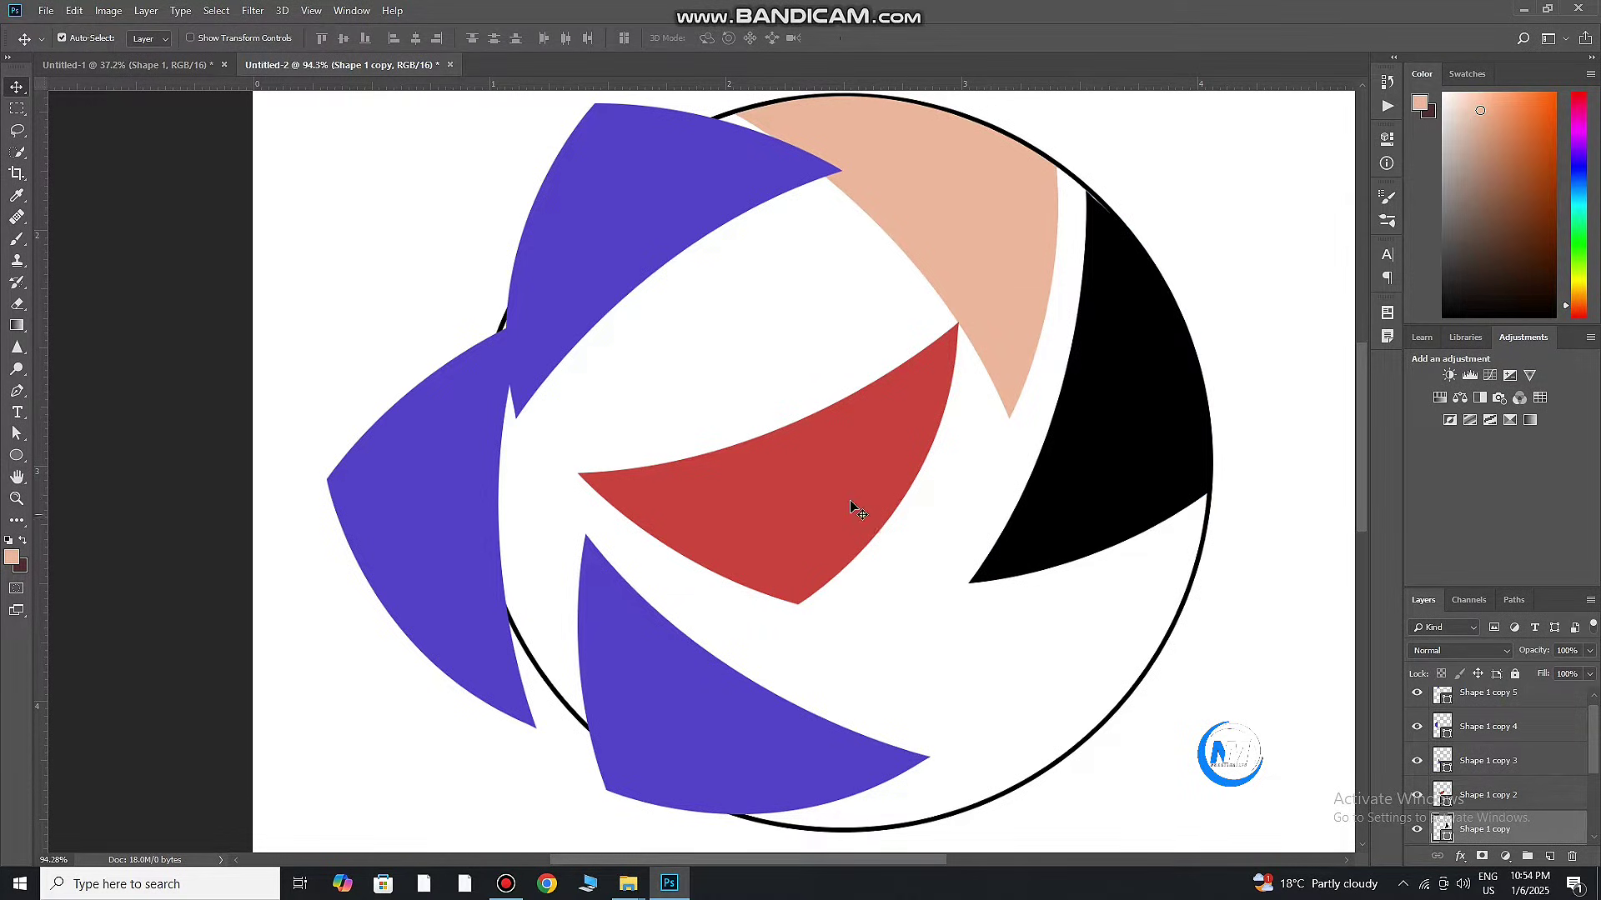
# Move the red blade to the lower right and rotate it to follow the rim below the black blade
pyautogui.moveTo(857, 509); pyautogui.dragTo(1063, 667)
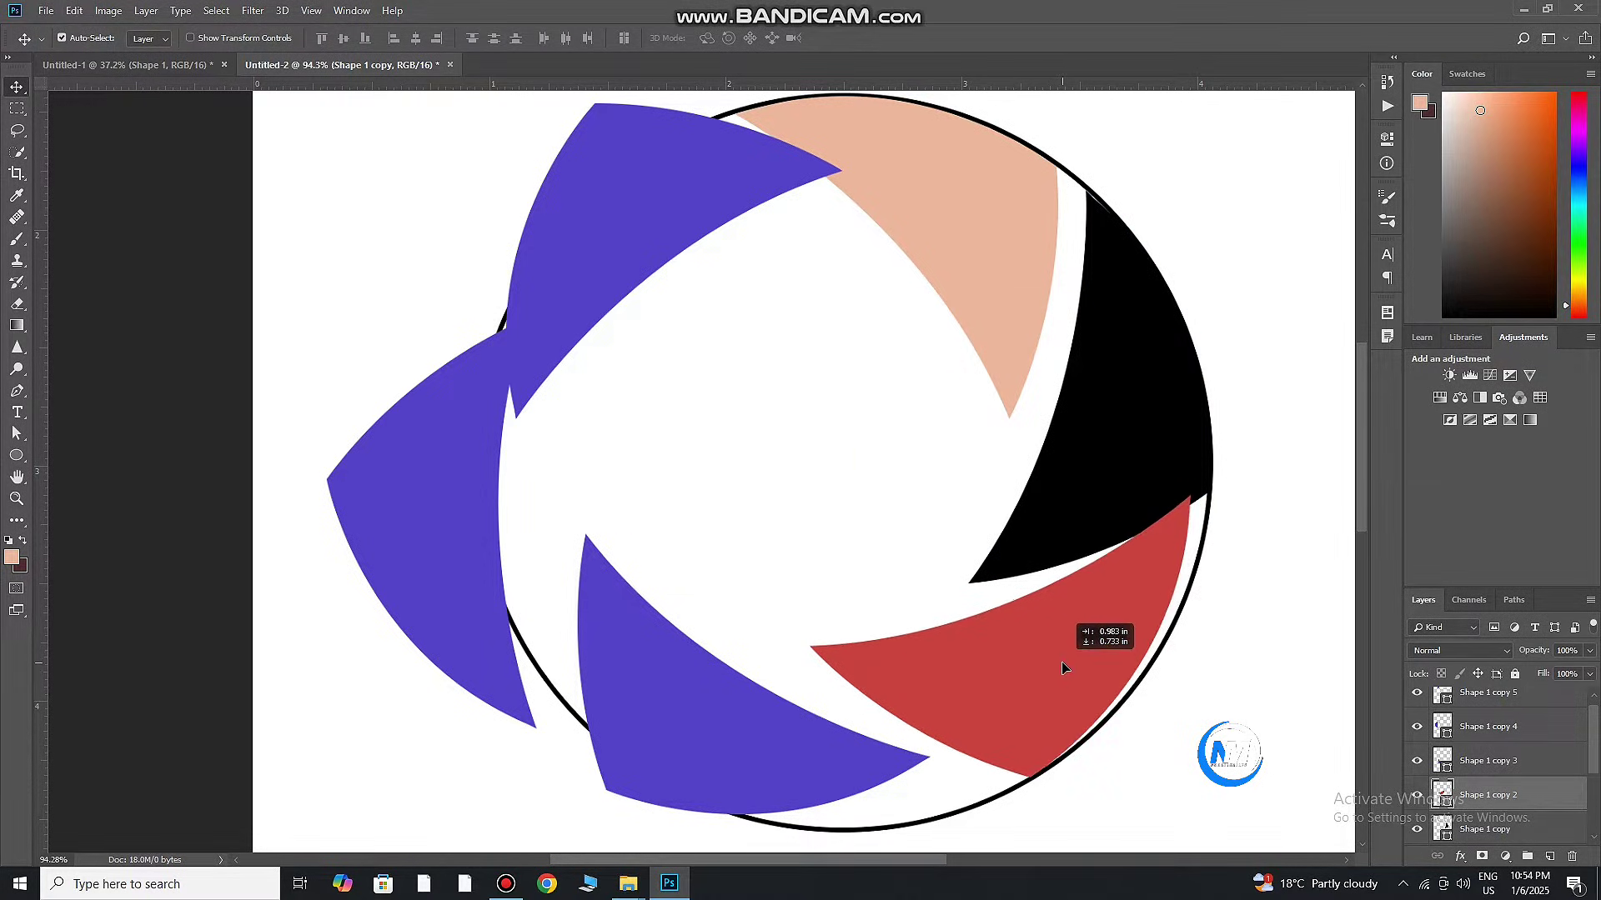
pyautogui.hotkey('ctrl', 't')
pyautogui.moveTo(1280, 600); pyautogui.dragTo(1280, 638)
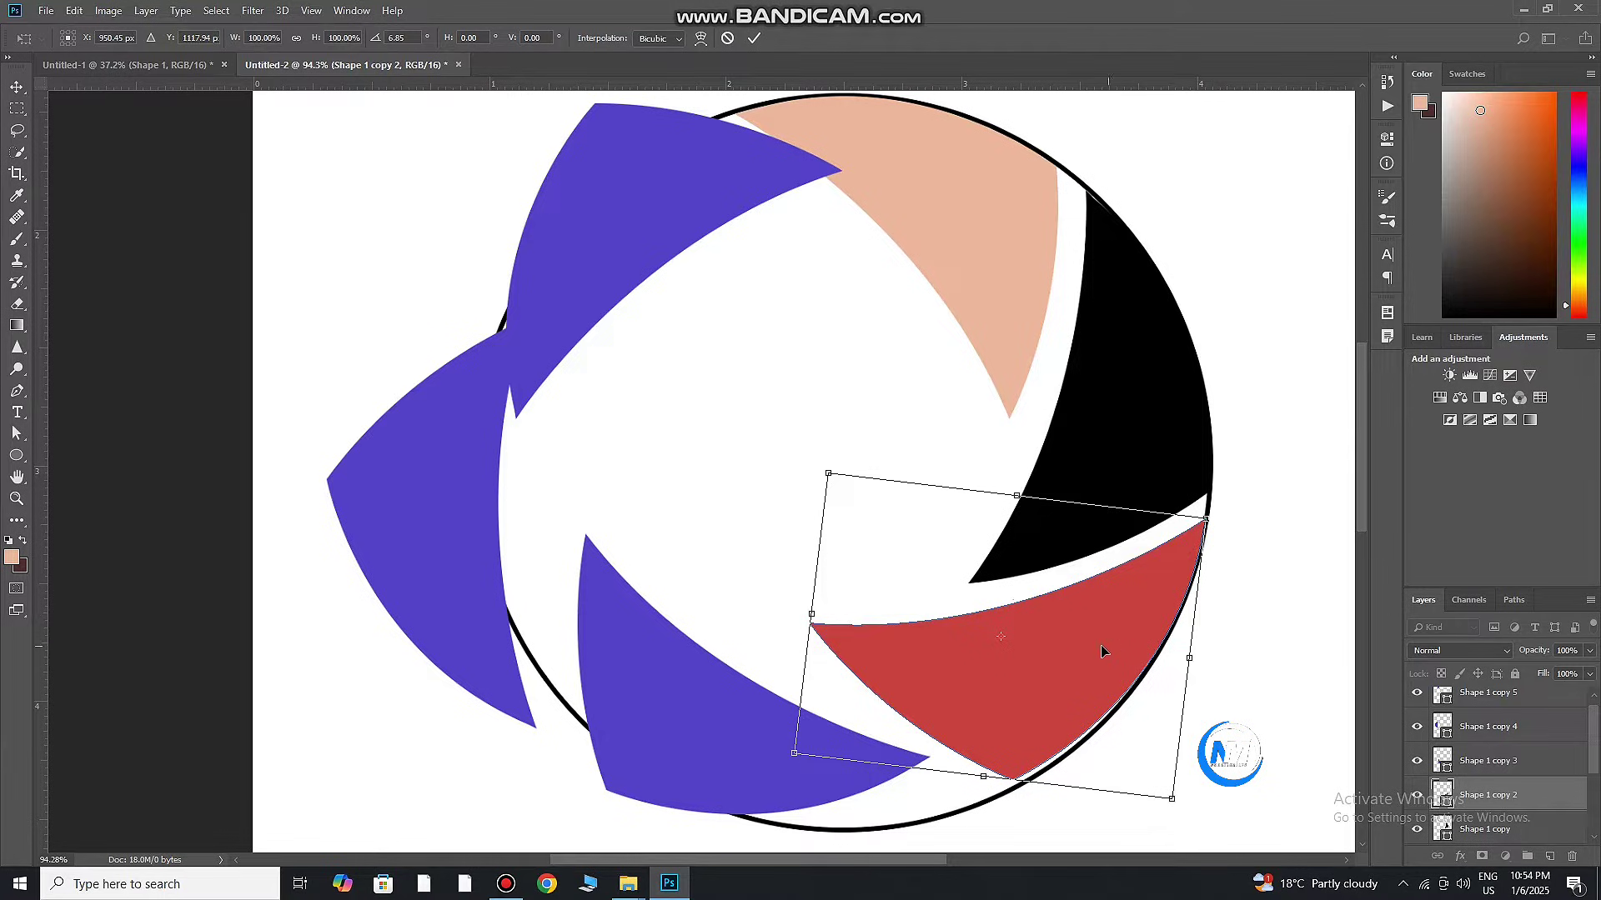
pyautogui.moveTo(1100, 651); pyautogui.dragTo(1089, 676)
pyautogui.moveTo(1226, 584); pyautogui.dragTo(1242, 598)
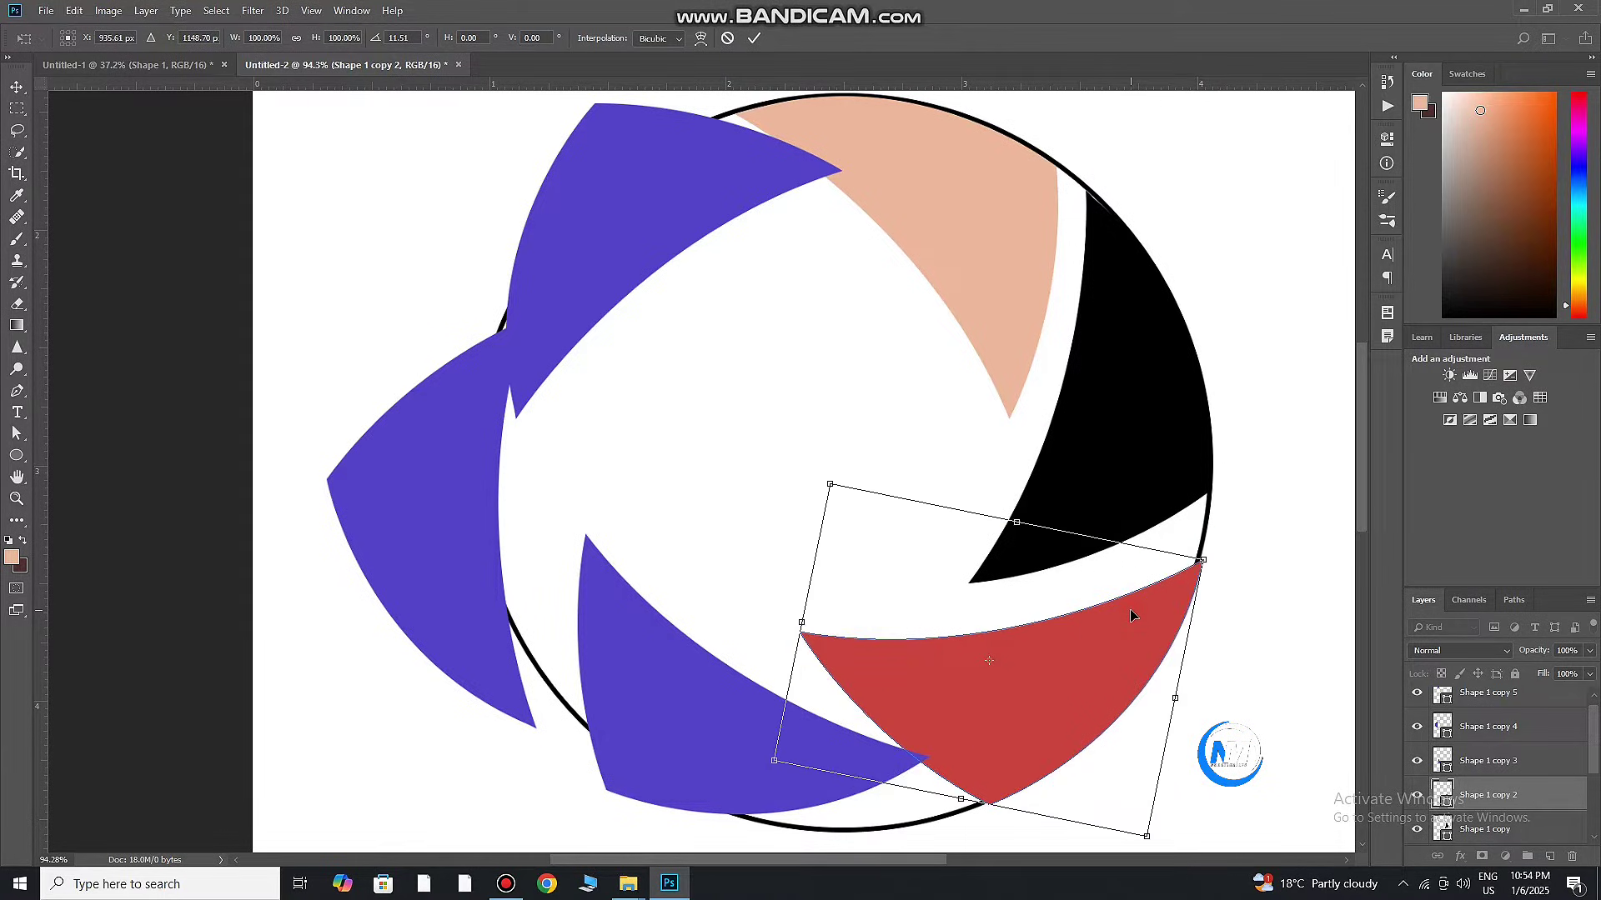
pyautogui.moveTo(1131, 616); pyautogui.dragTo(1128, 609)
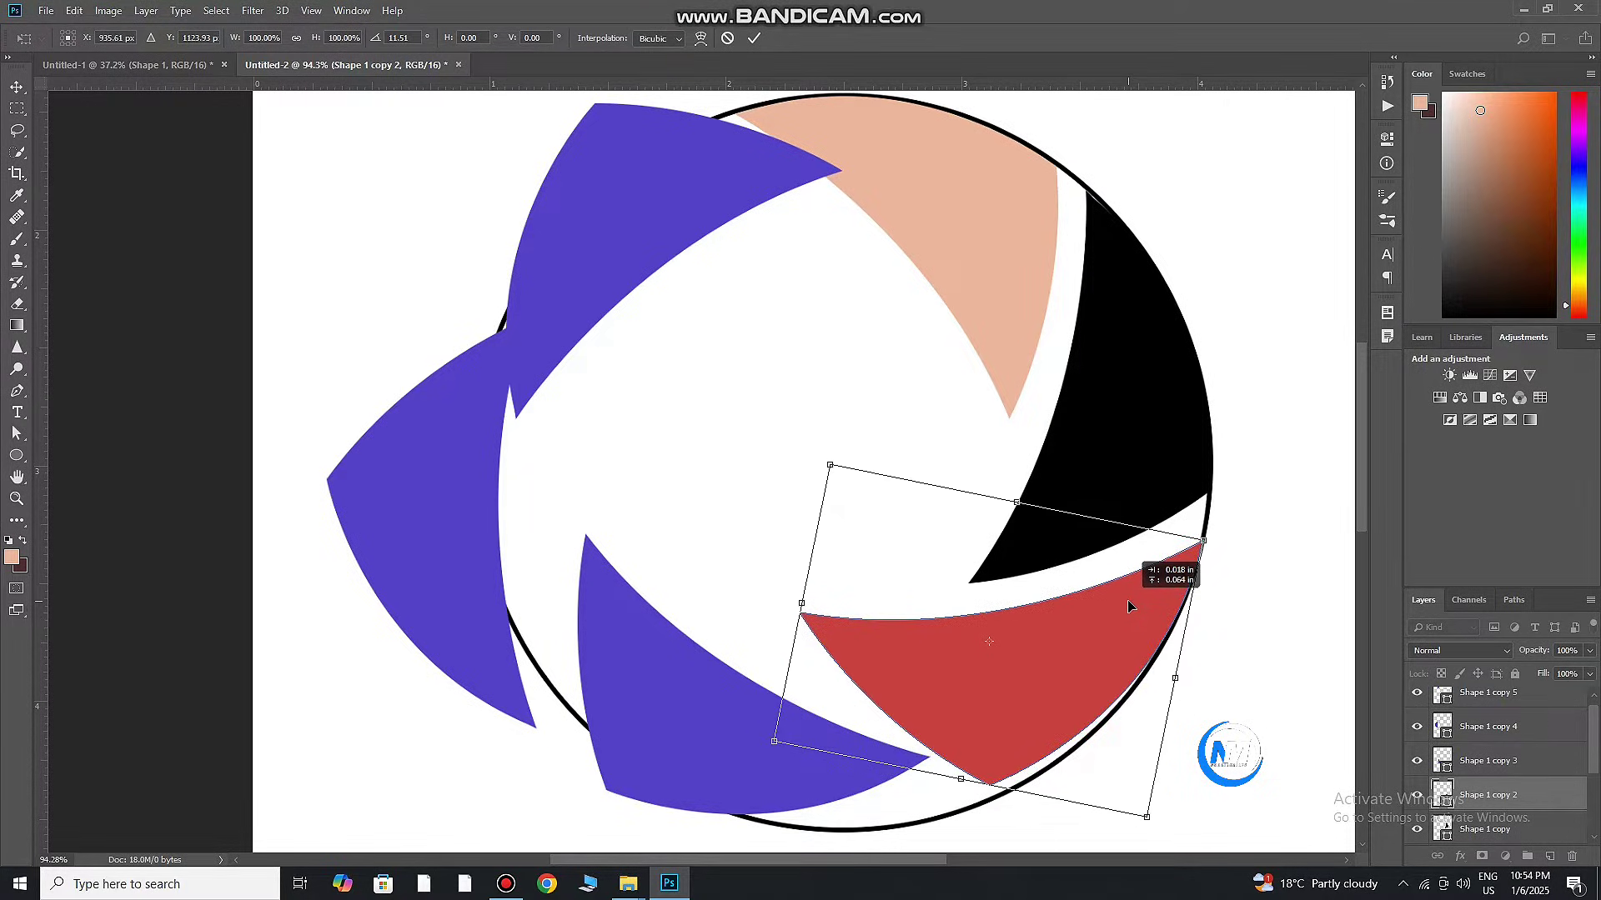
pyautogui.moveTo(1234, 597); pyautogui.dragTo(1235, 587)
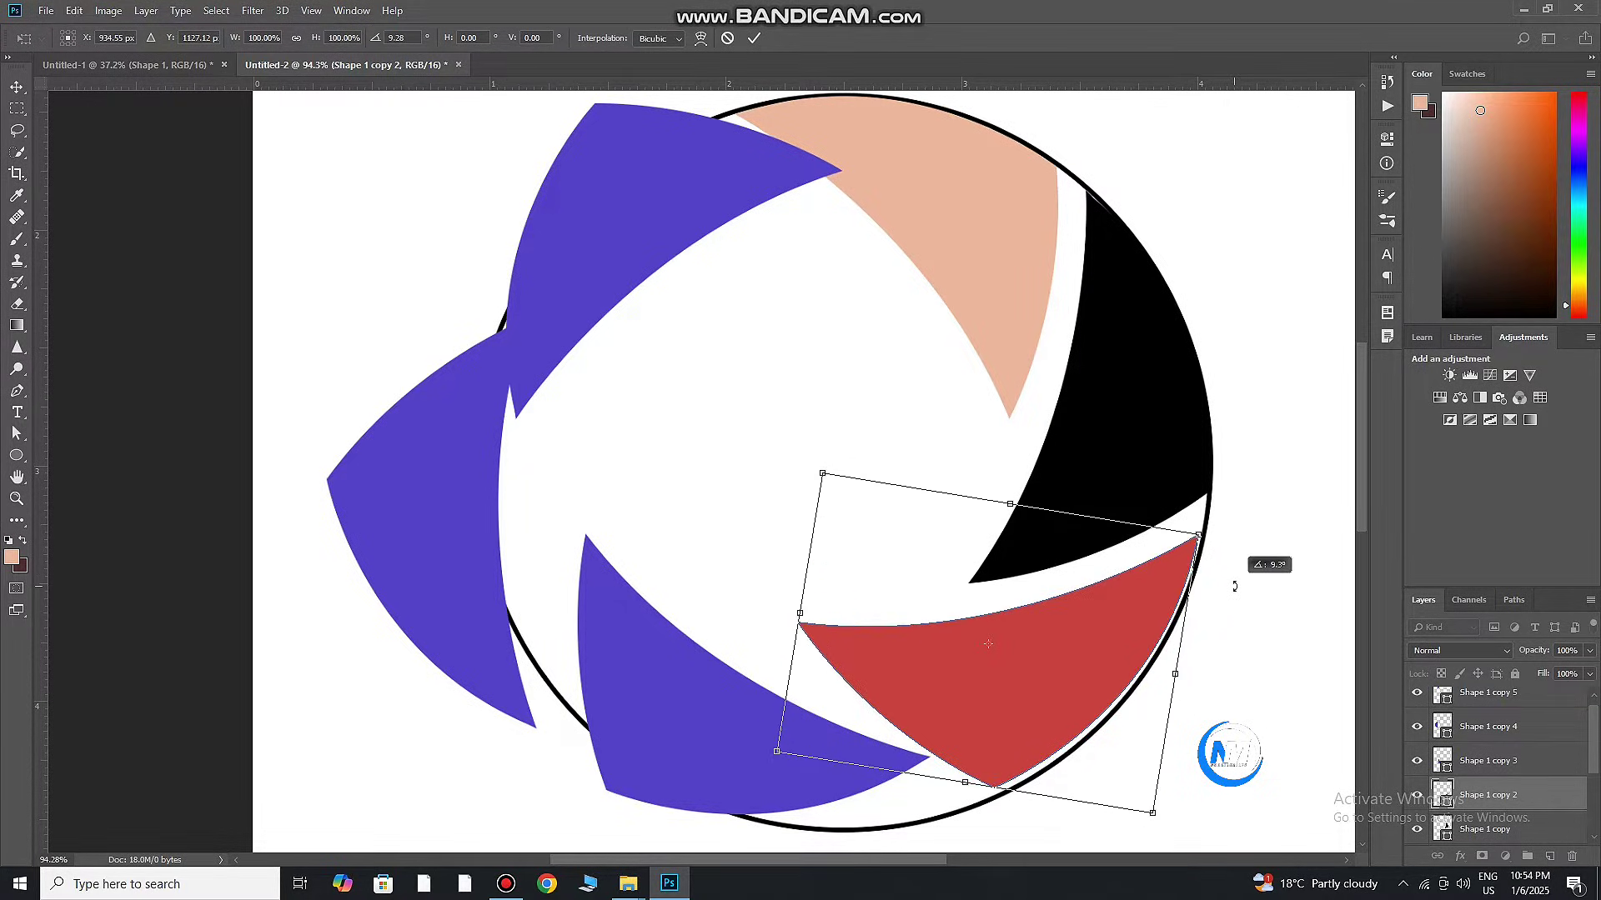
pyautogui.moveTo(1152, 634); pyautogui.dragTo(1239, 609)
pyautogui.click(755, 44)
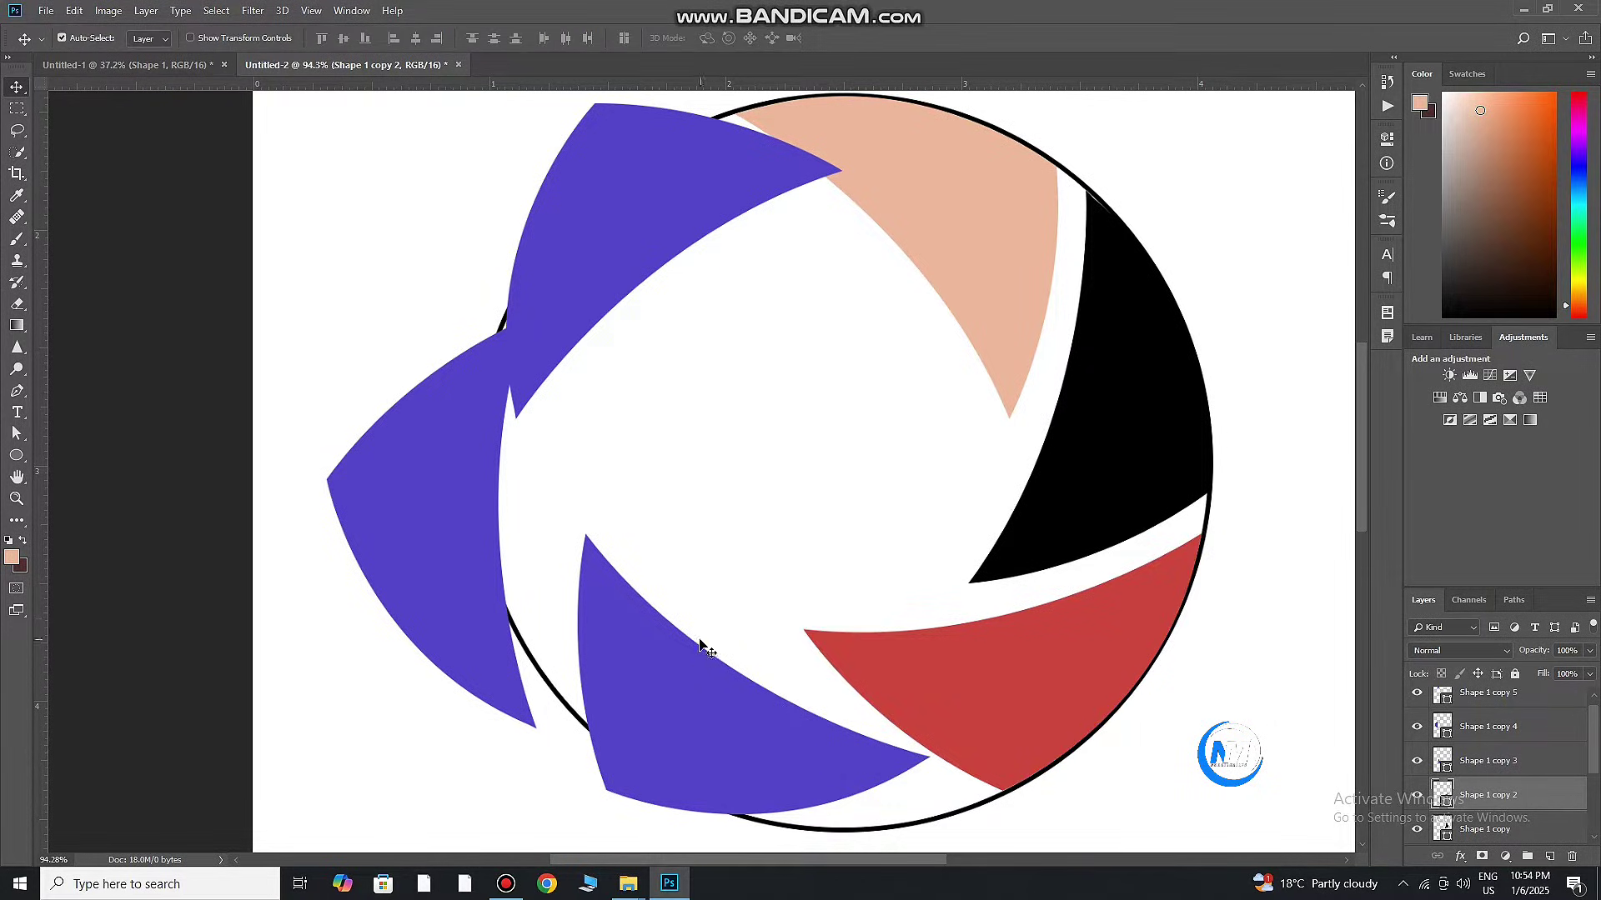
pyautogui.moveTo(701, 642); pyautogui.dragTo(680, 546)
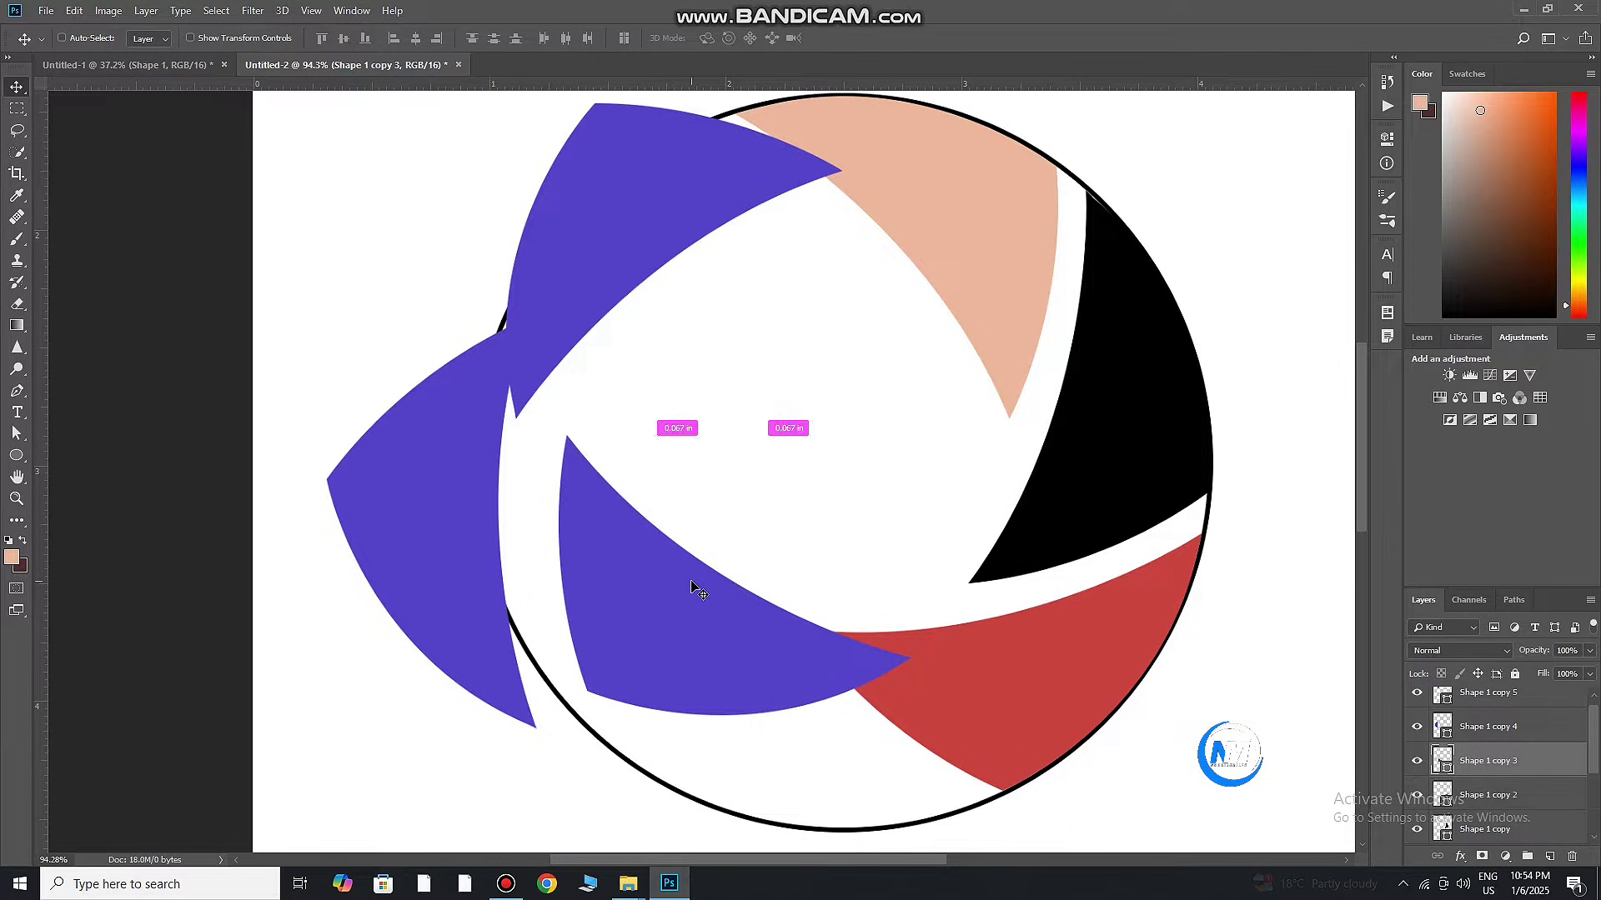
# Rotate the lower purple blade clockwise and shift it down into the bottom of the circle
pyautogui.hotkey('ctrl', 't')
pyautogui.moveTo(947, 589); pyautogui.dragTo(1001, 717)
pyautogui.moveTo(788, 663); pyautogui.dragTo(910, 748)
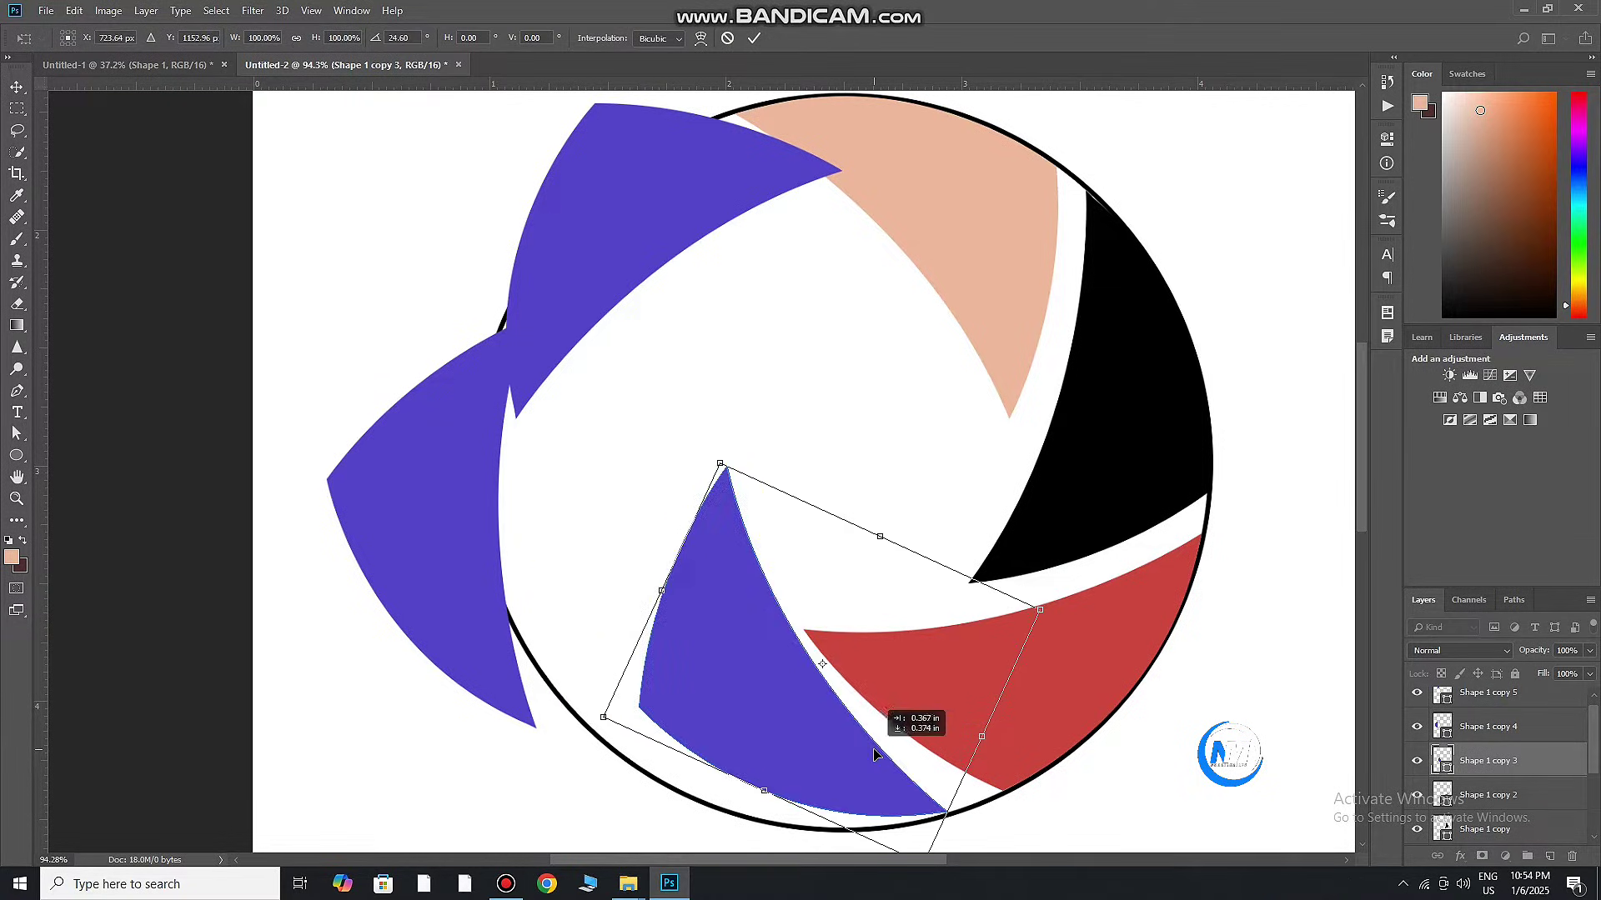
pyautogui.moveTo(1092, 775); pyautogui.dragTo(1079, 757)
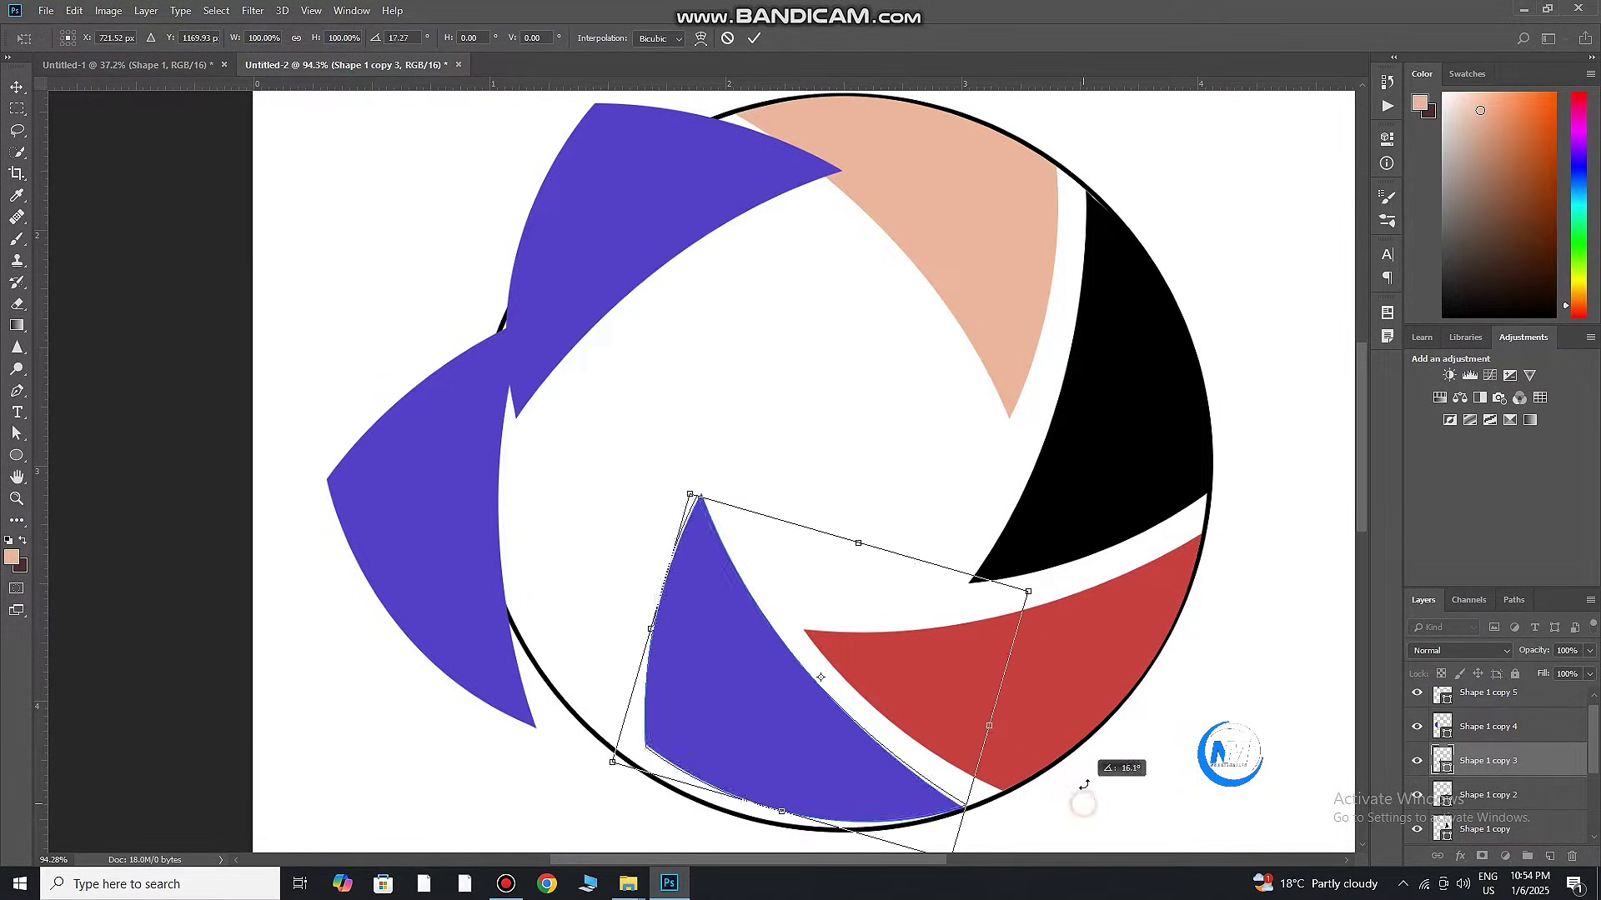
pyautogui.moveTo(958, 755); pyautogui.dragTo(934, 775)
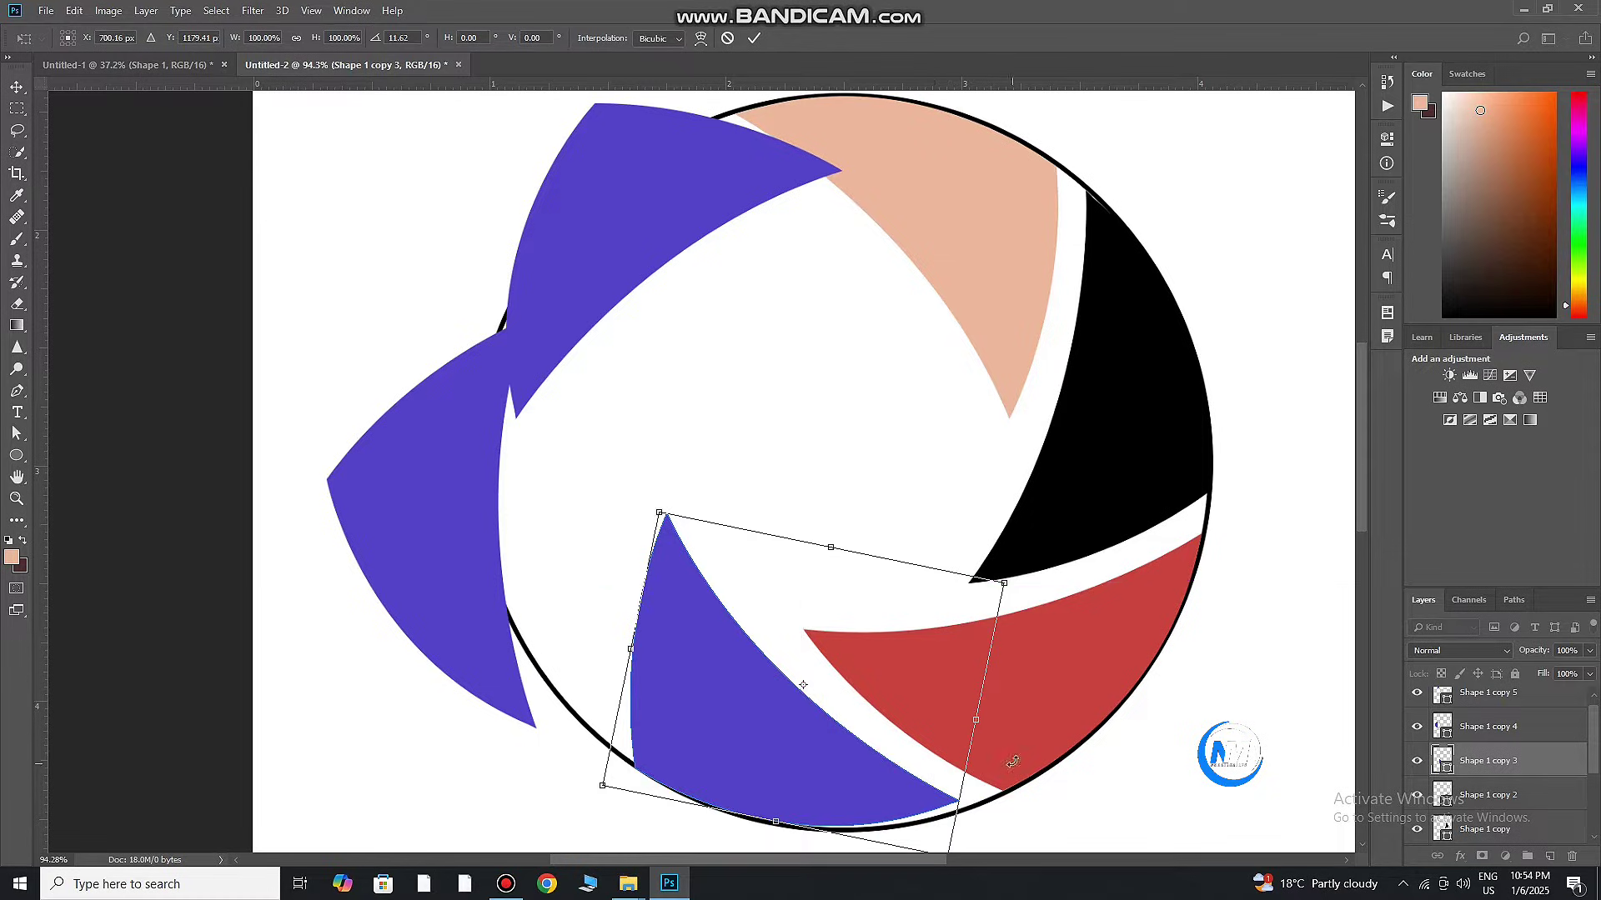
pyautogui.moveTo(1016, 762); pyautogui.dragTo(1016, 776)
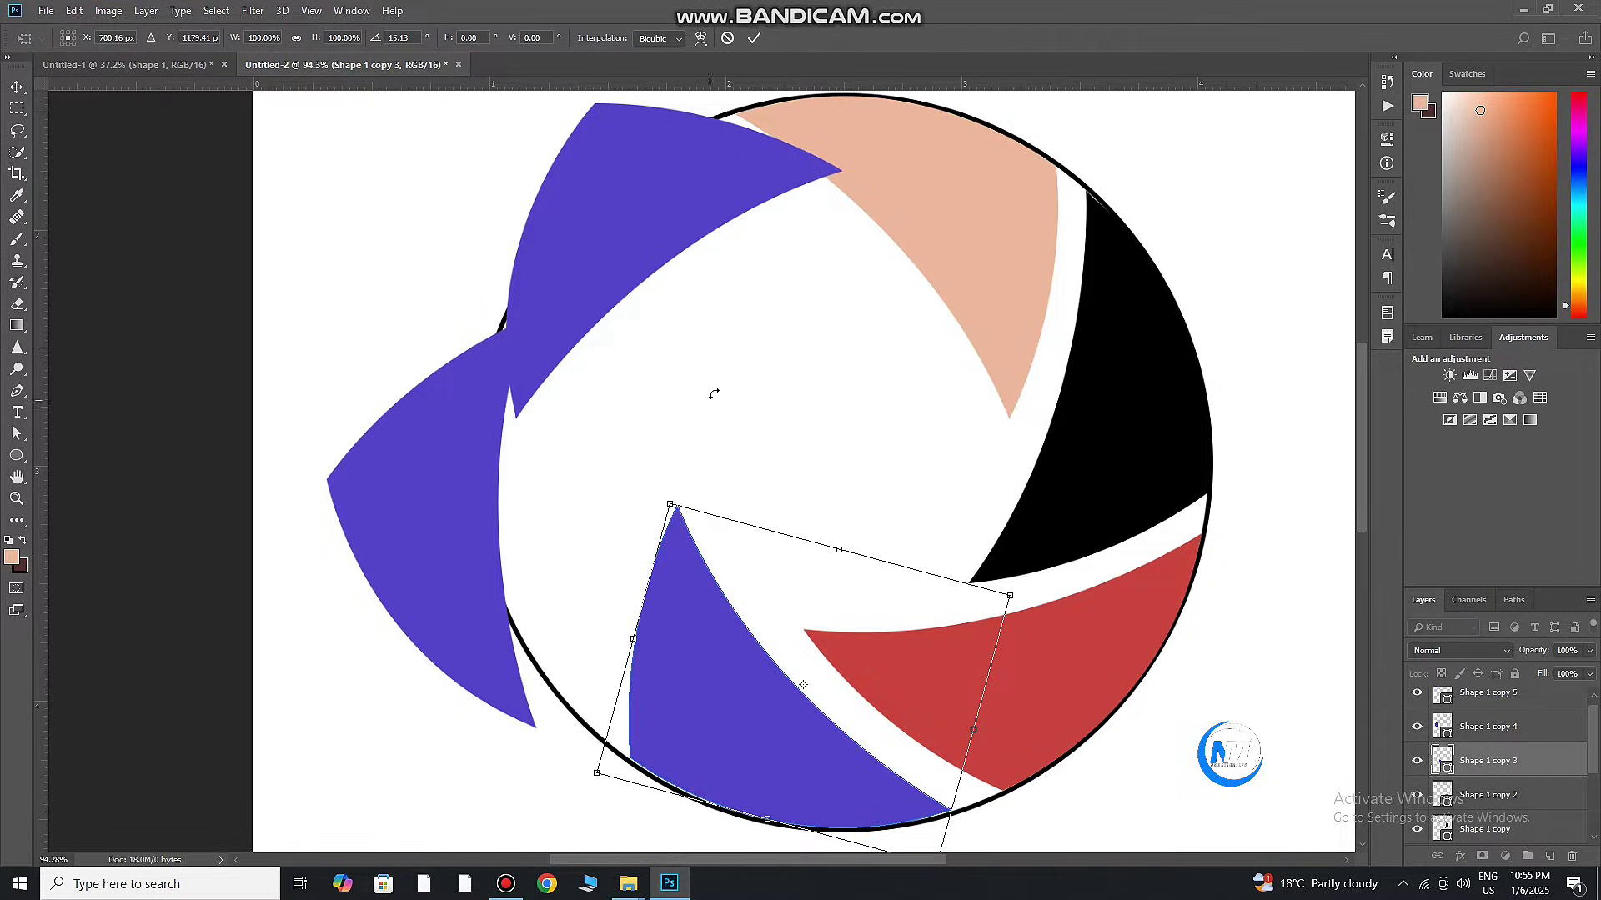
pyautogui.click(754, 39)
# Refine the bottom purple blade's tilt and position, then move the left purple blade into the circle
pyautogui.moveTo(789, 784); pyautogui.dragTo(796, 783)
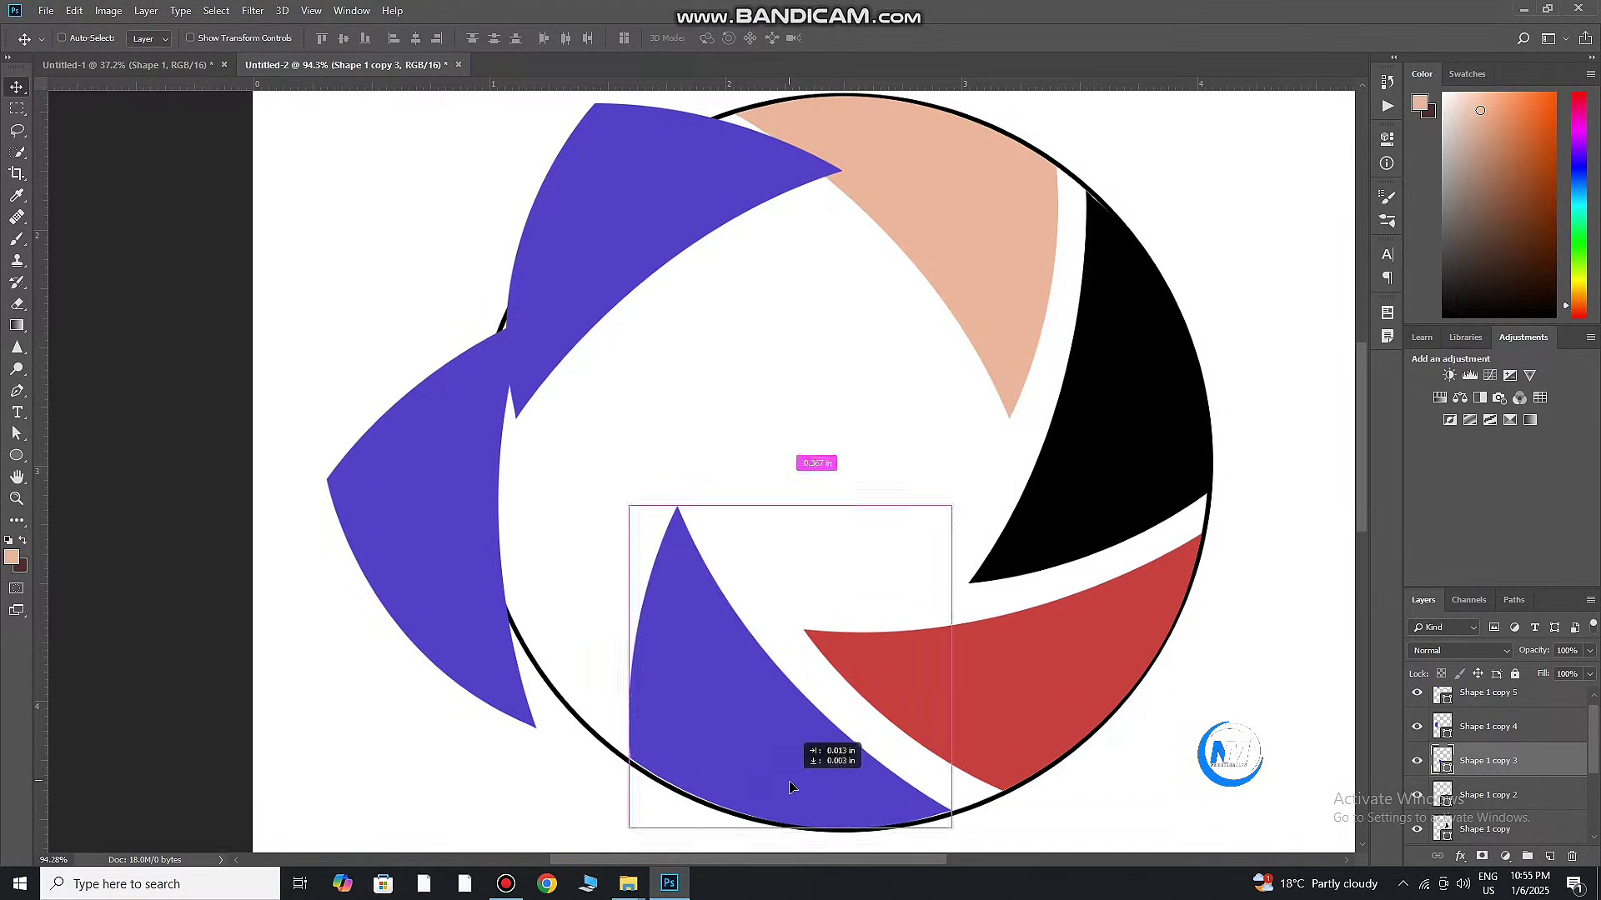
pyautogui.hotkey('ctrl', 't')
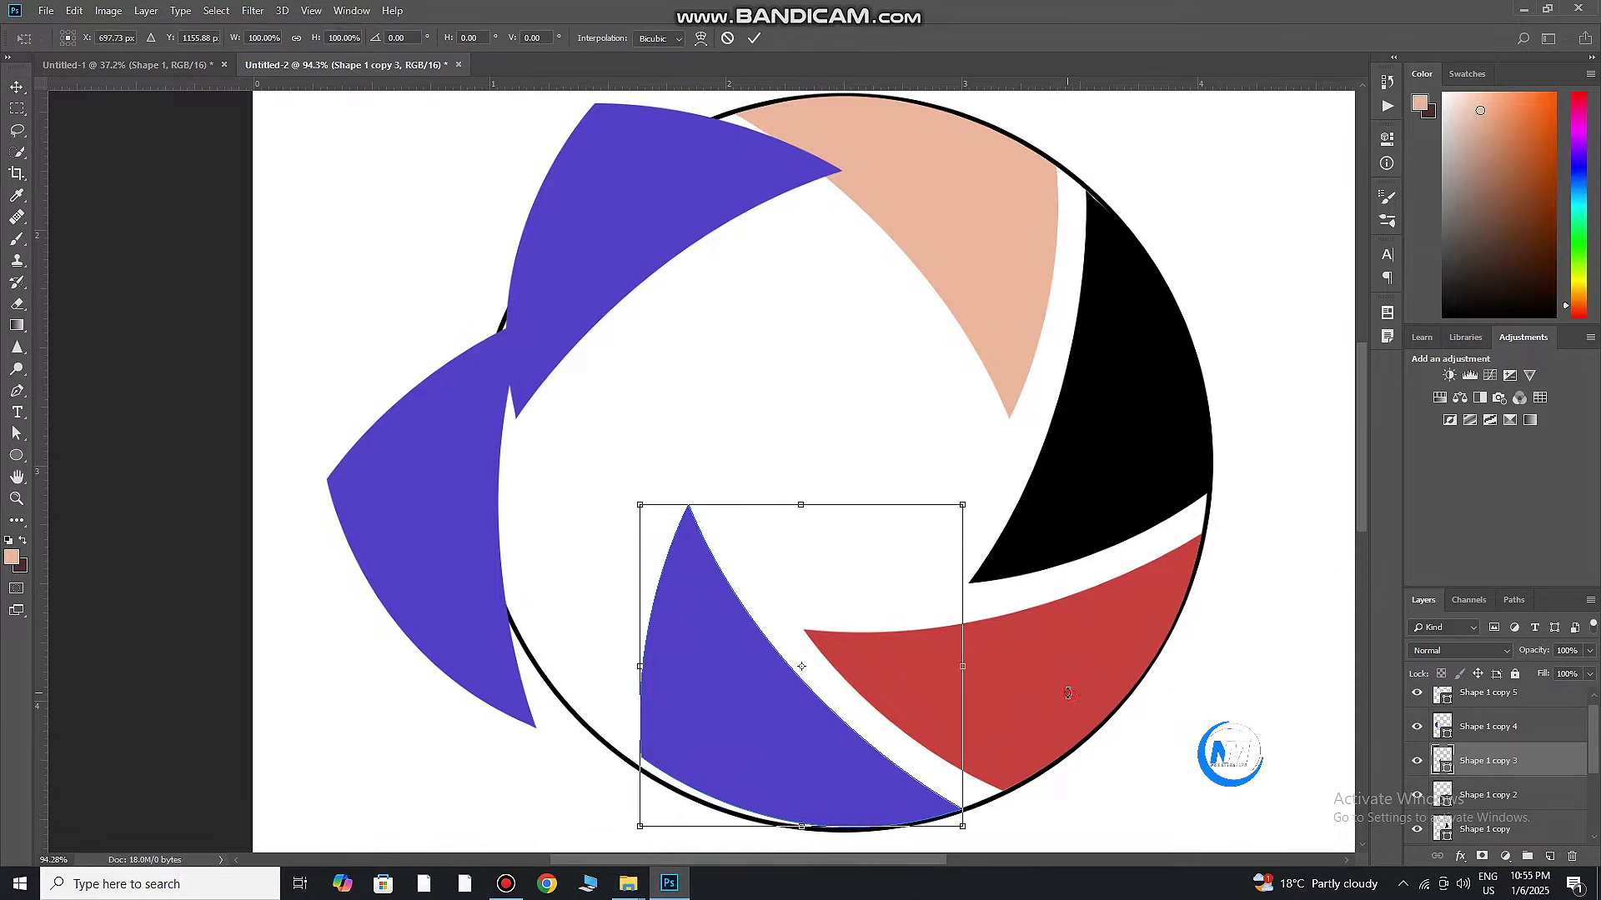
pyautogui.moveTo(826, 775); pyautogui.dragTo(822, 778)
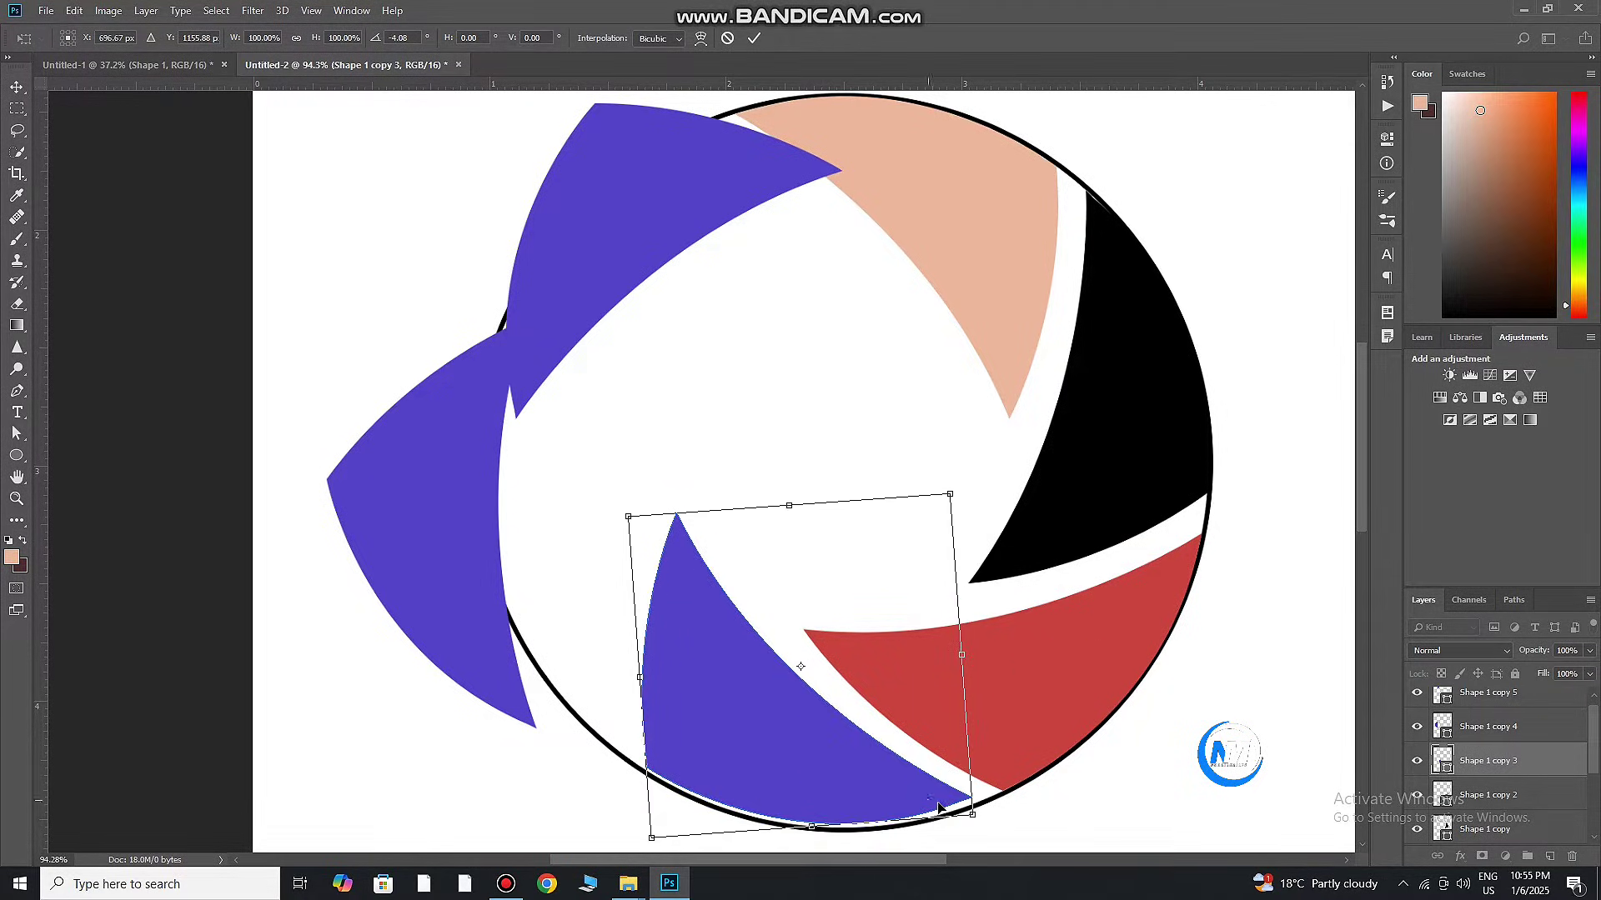
pyautogui.moveTo(1034, 683); pyautogui.dragTo(1059, 755)
pyautogui.moveTo(843, 794); pyautogui.dragTo(856, 803)
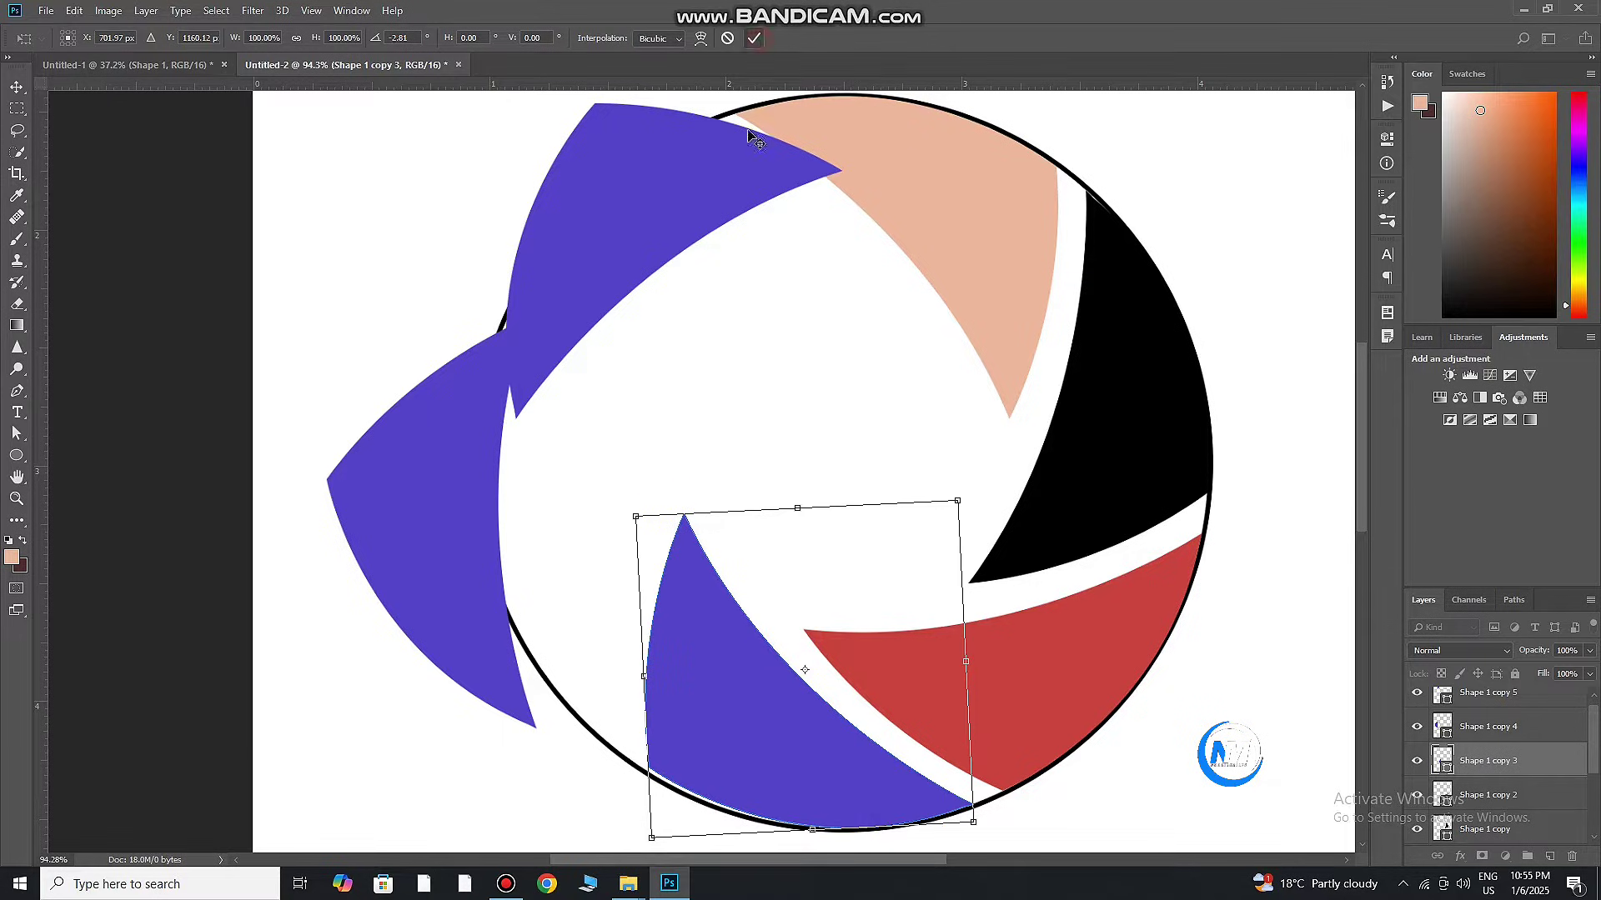
pyautogui.press('Return')
pyautogui.moveTo(464, 526); pyautogui.dragTo(581, 515)
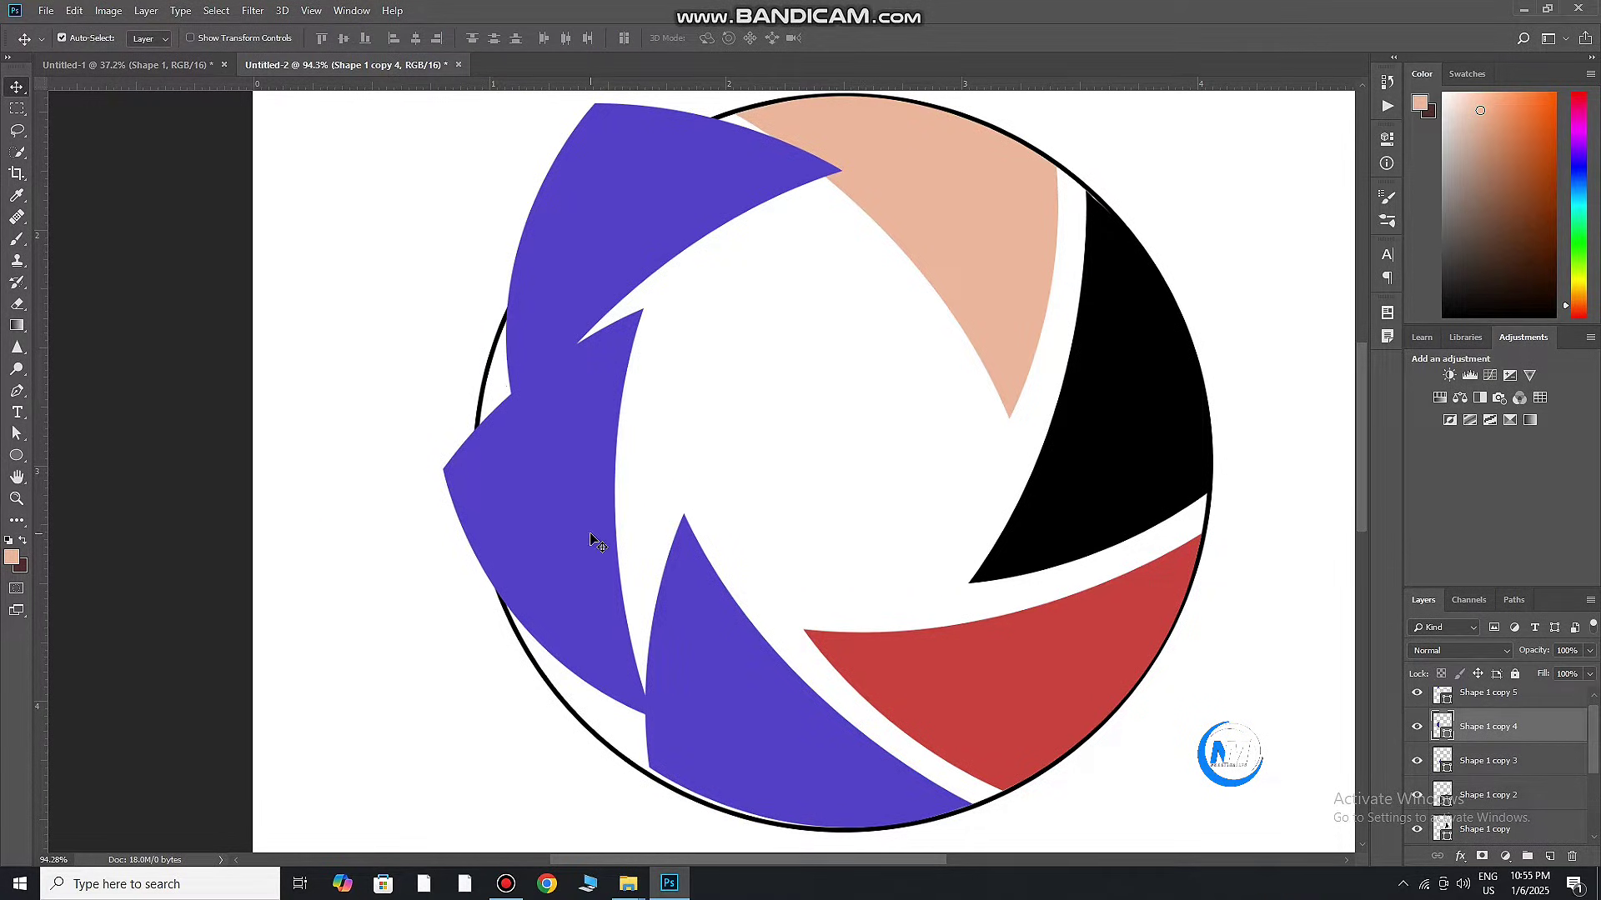
# Rotate and reposition the left purple blade inside the circle
pyautogui.hotkey('ctrl', 't')
pyautogui.moveTo(786, 528)
pyautogui.mouseDown()
pyautogui.moveTo(657, 493)
pyautogui.moveTo(751, 447)
pyautogui.mouseUp()
pyautogui.moveTo(643, 480)
pyautogui.mouseDown()
pyautogui.moveTo(680, 459)
pyautogui.moveTo(717, 531)
pyautogui.moveTo(617, 533)
pyautogui.mouseUp()
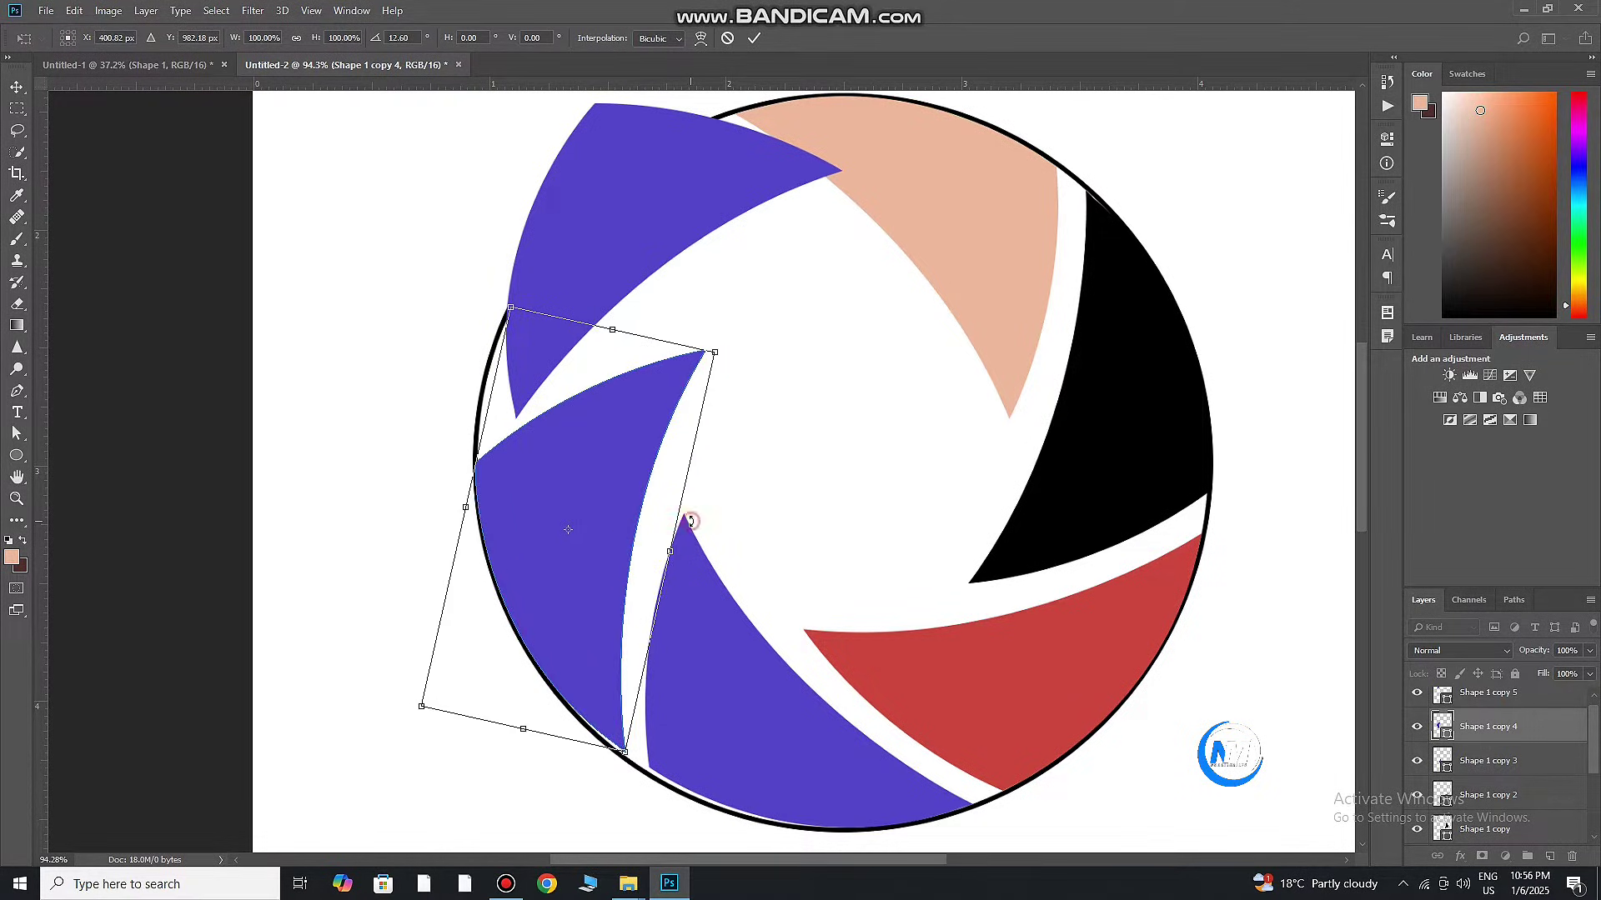
pyautogui.click(754, 38)
# Fit the top-left purple blade along the rim with a slight rotation
pyautogui.moveTo(665, 209); pyautogui.dragTo(674, 236)
pyautogui.hotkey('ctrl', 't')
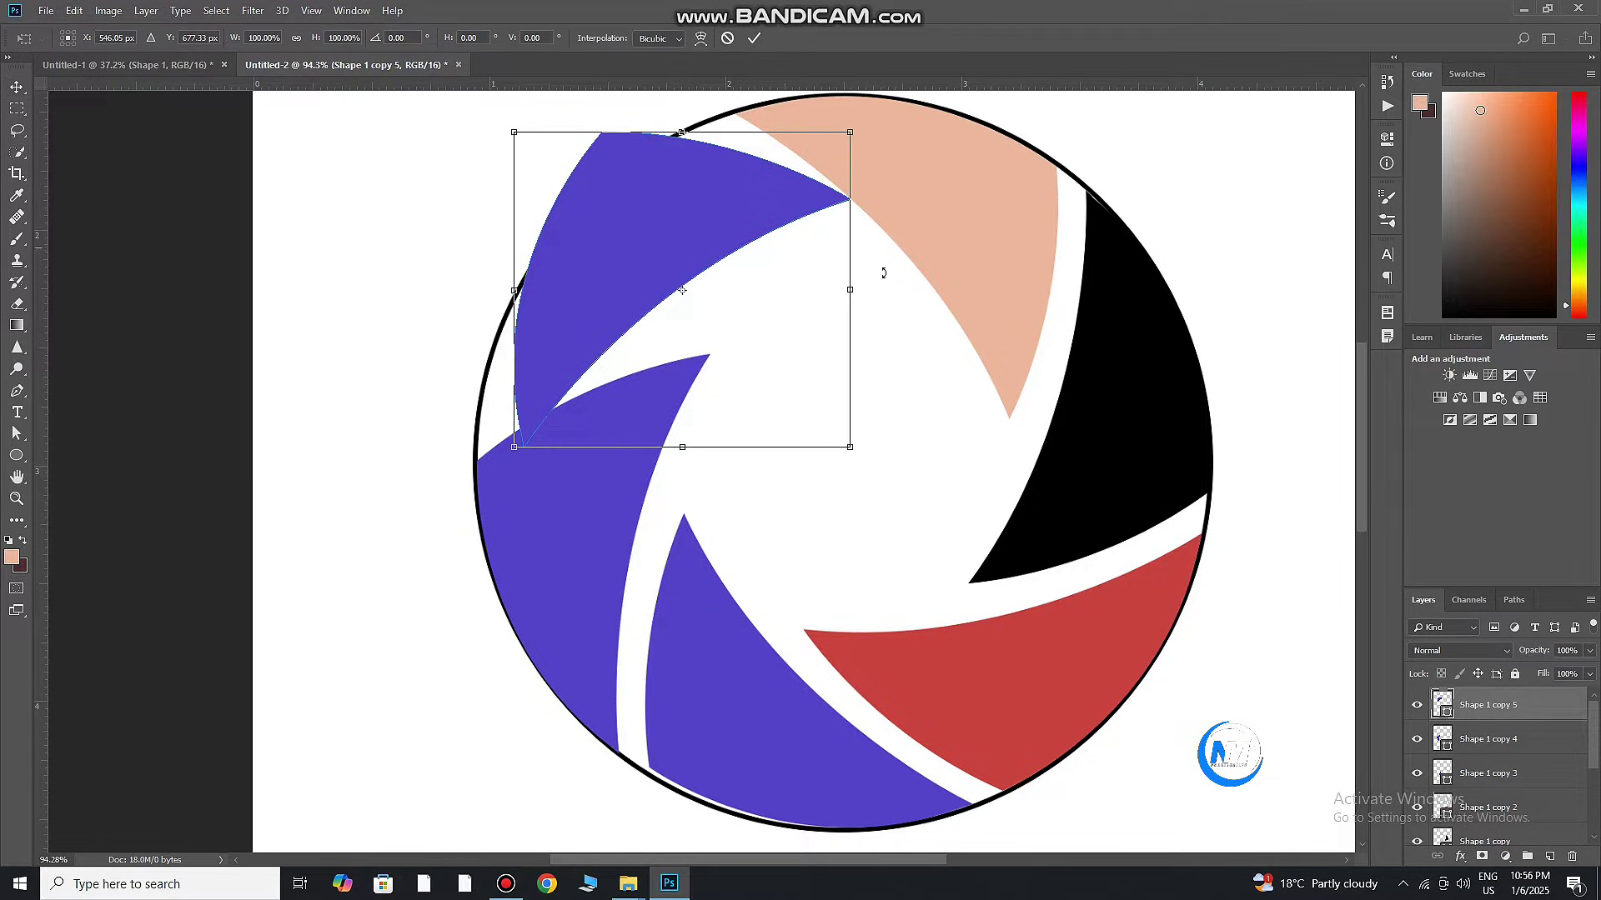
pyautogui.moveTo(878, 268); pyautogui.dragTo(869, 349)
pyautogui.moveTo(717, 211)
pyautogui.mouseDown()
pyautogui.moveTo(731, 254)
pyautogui.moveTo(752, 215)
pyautogui.mouseUp()
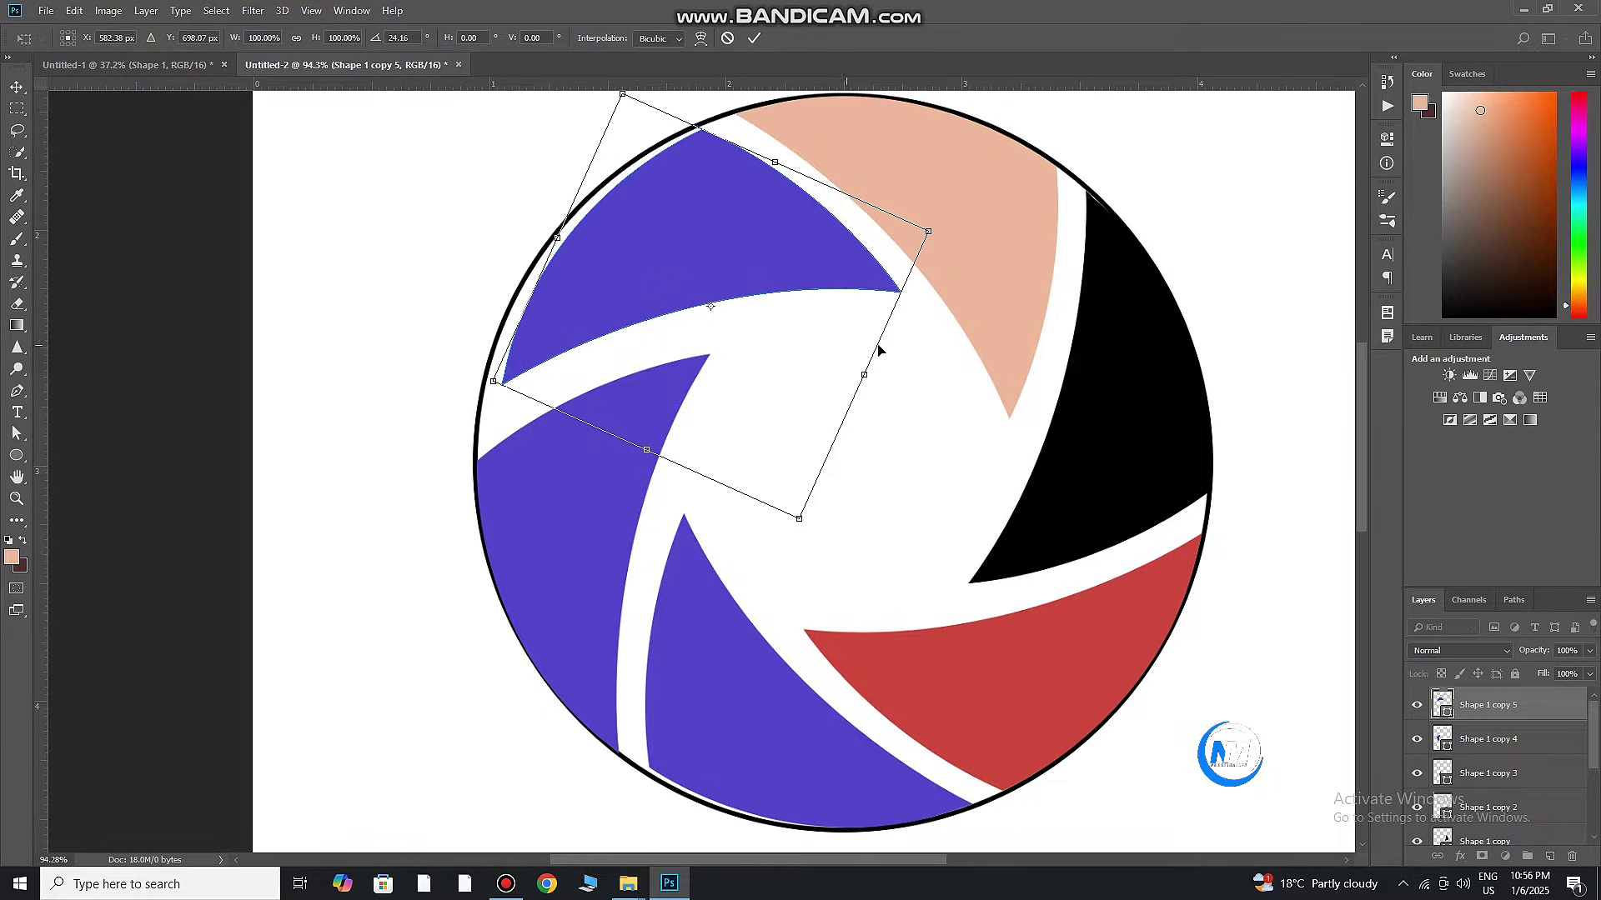
pyautogui.moveTo(878, 351); pyautogui.dragTo(871, 364)
pyautogui.moveTo(734, 218); pyautogui.dragTo(722, 218)
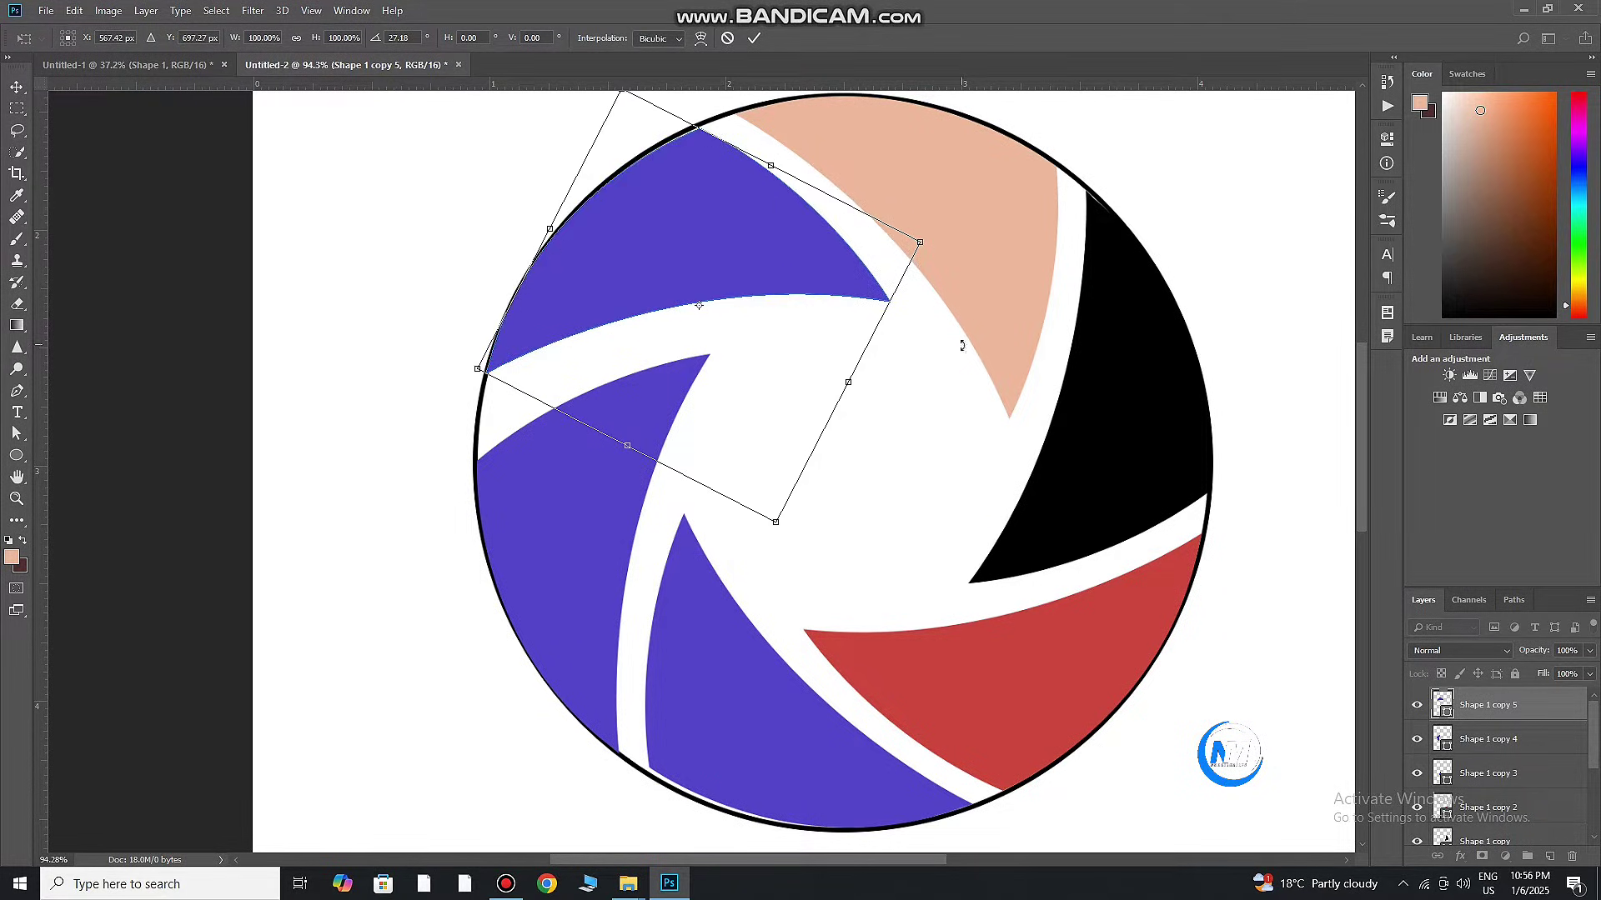
pyautogui.moveTo(961, 344); pyautogui.dragTo(963, 327)
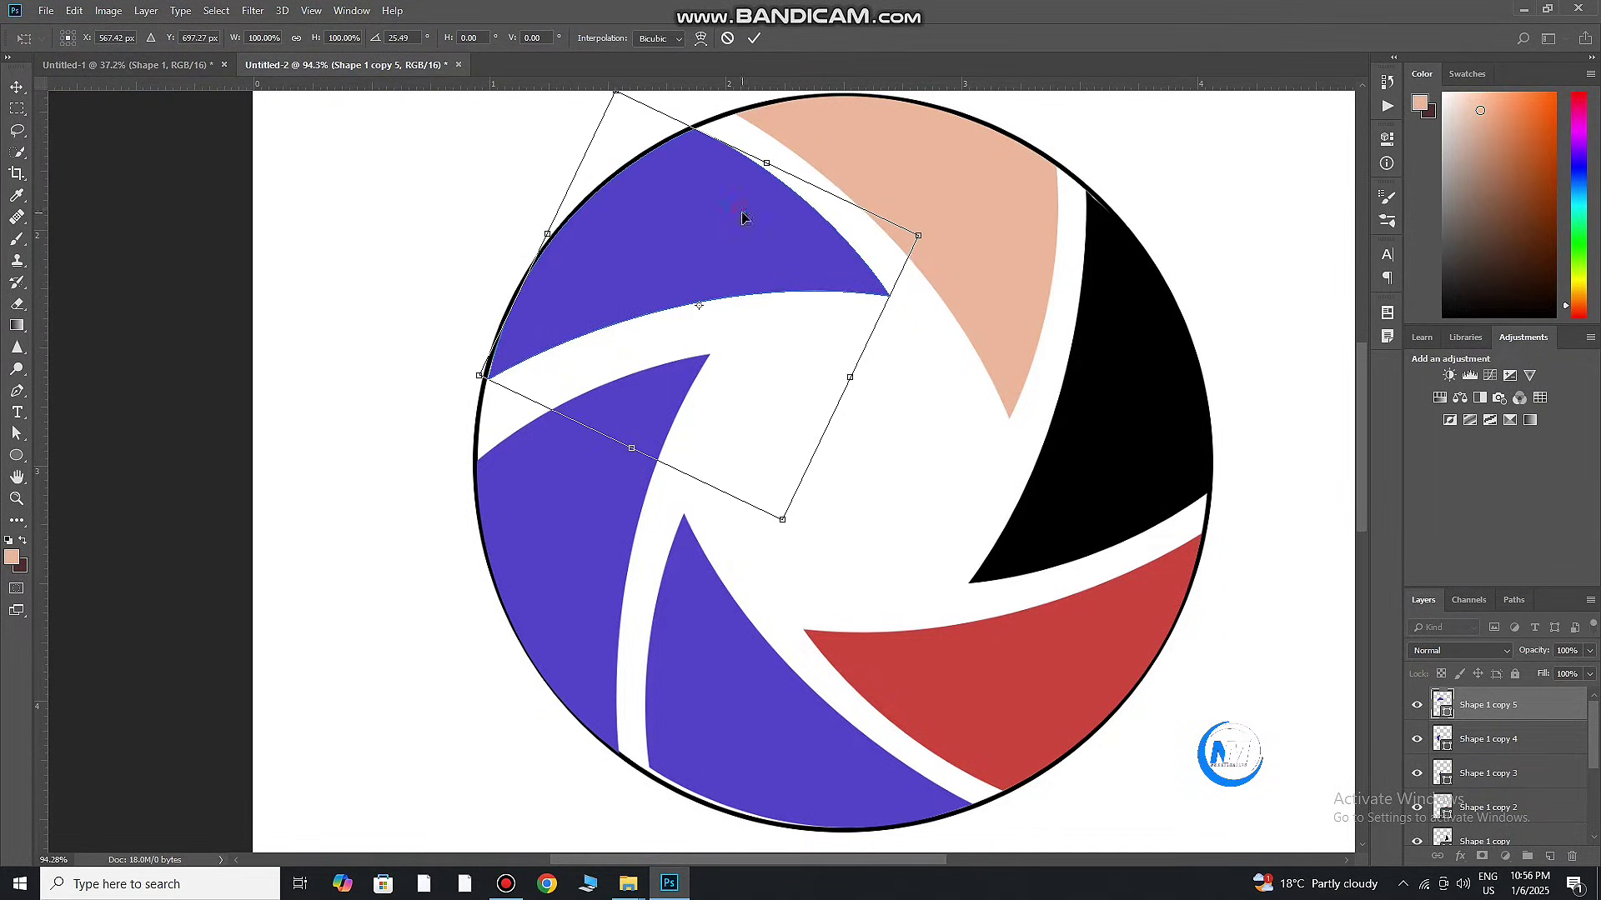
pyautogui.moveTo(744, 218); pyautogui.dragTo(743, 221)
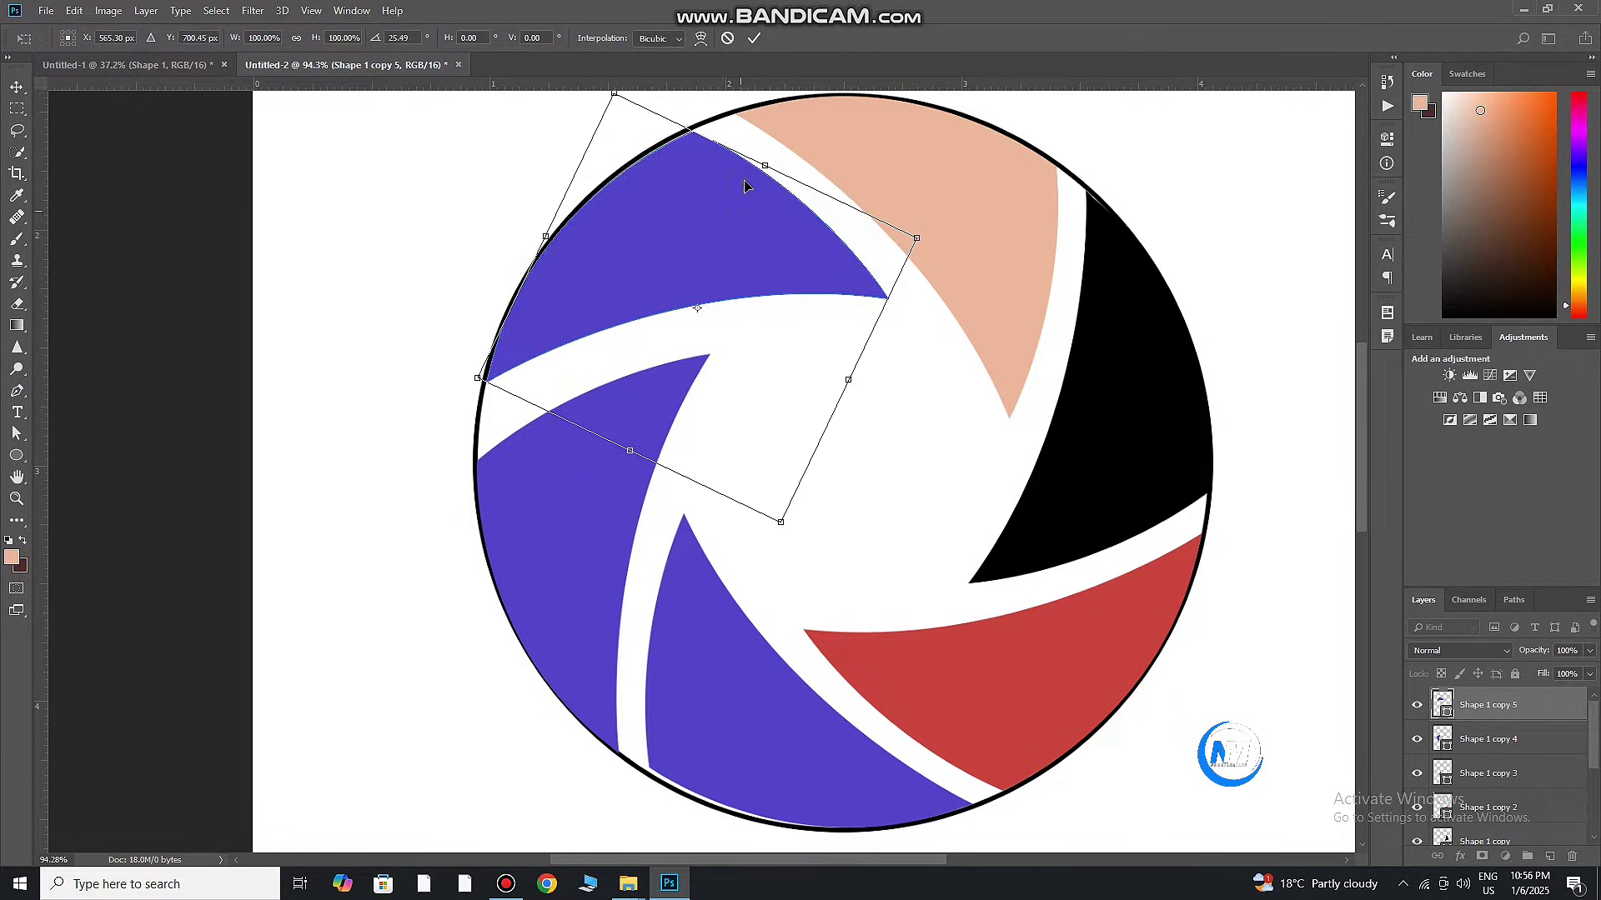
pyautogui.click(753, 37)
# Refit the left purple blade (Shape 1 copy 4), rotating it about 5.7° then easing it back
pyautogui.click(629, 435)
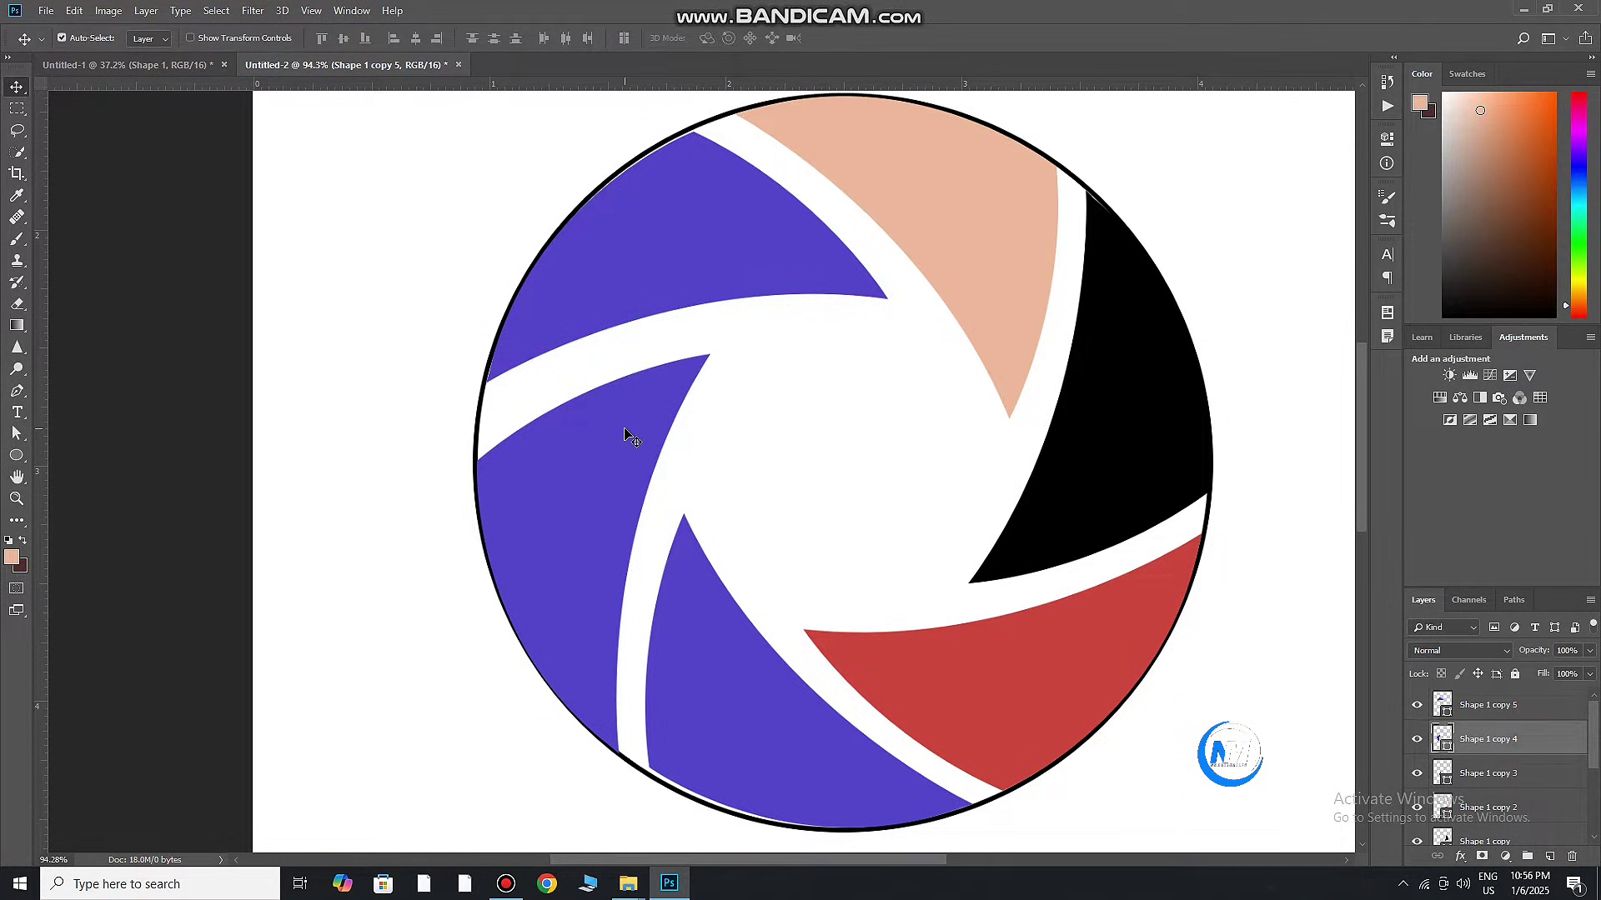
pyautogui.hotkey('ctrl', 't')
pyautogui.moveTo(649, 477); pyautogui.dragTo(637, 446)
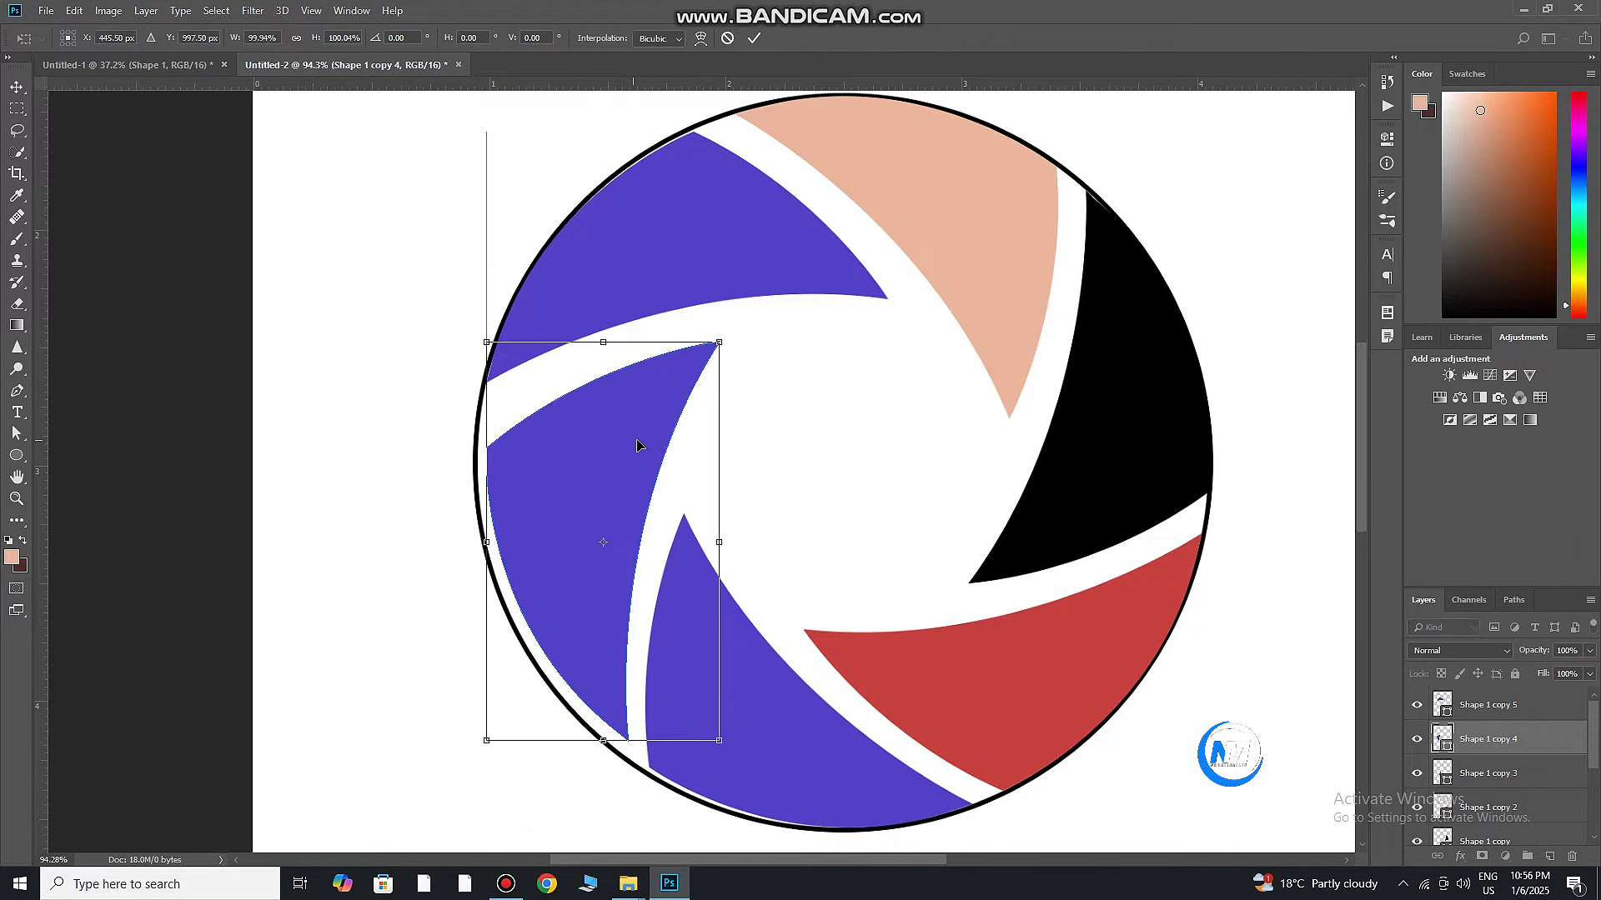
pyautogui.moveTo(613, 499); pyautogui.dragTo(605, 497)
pyautogui.moveTo(722, 456)
pyautogui.mouseDown()
pyautogui.moveTo(727, 471)
pyautogui.moveTo(804, 439)
pyautogui.mouseUp()
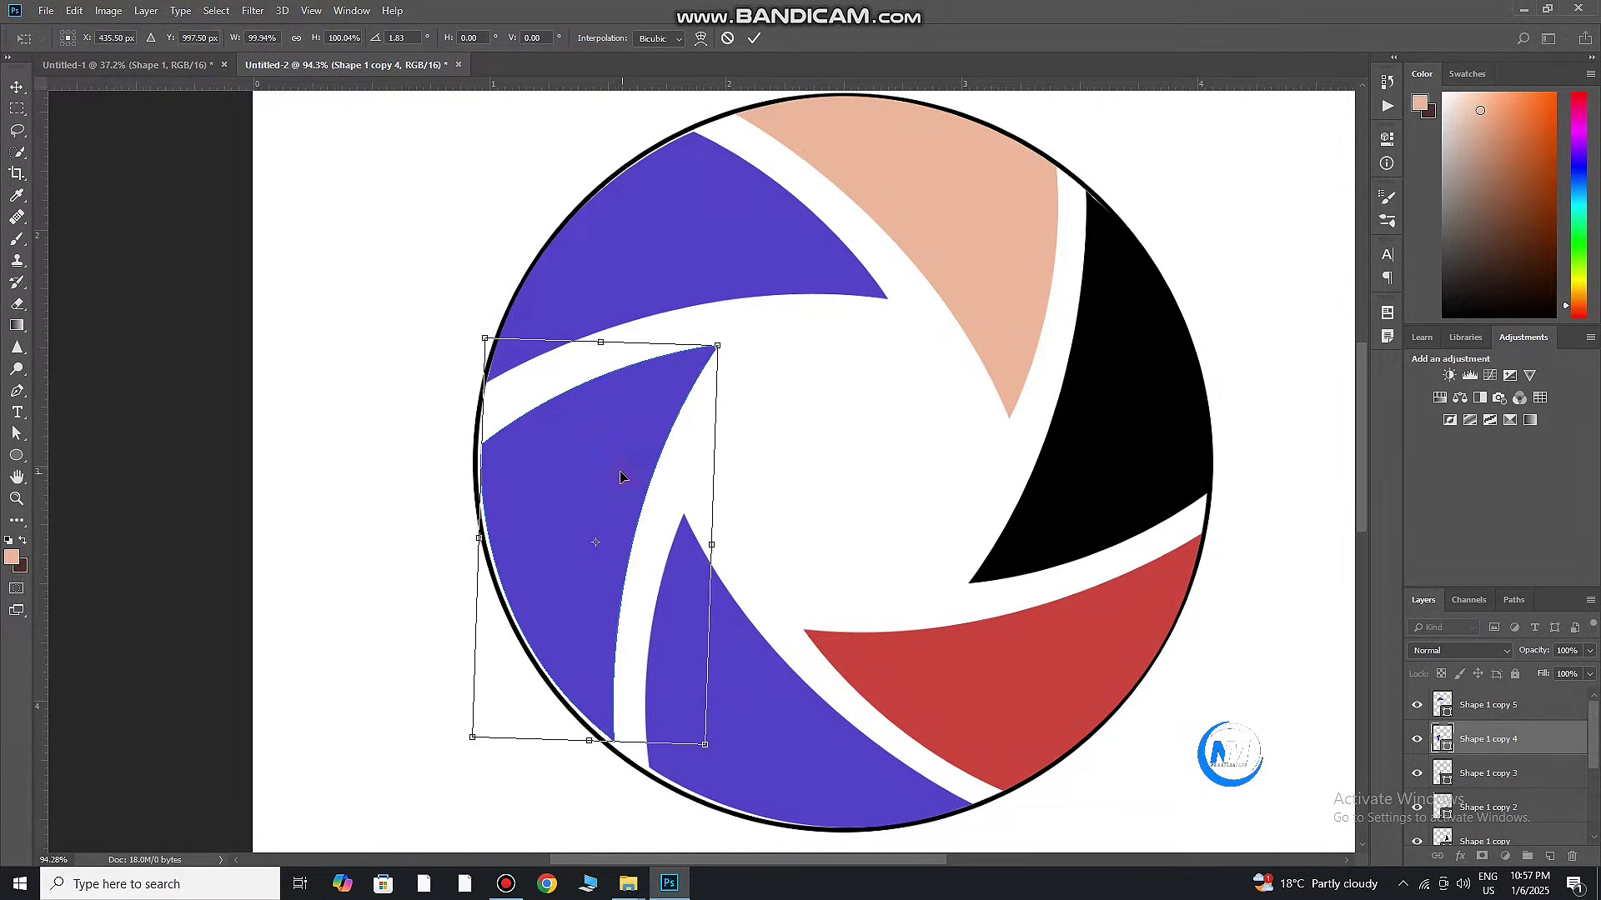
pyautogui.moveTo(625, 475); pyautogui.dragTo(620, 469)
pyautogui.moveTo(835, 443); pyautogui.dragTo(842, 455)
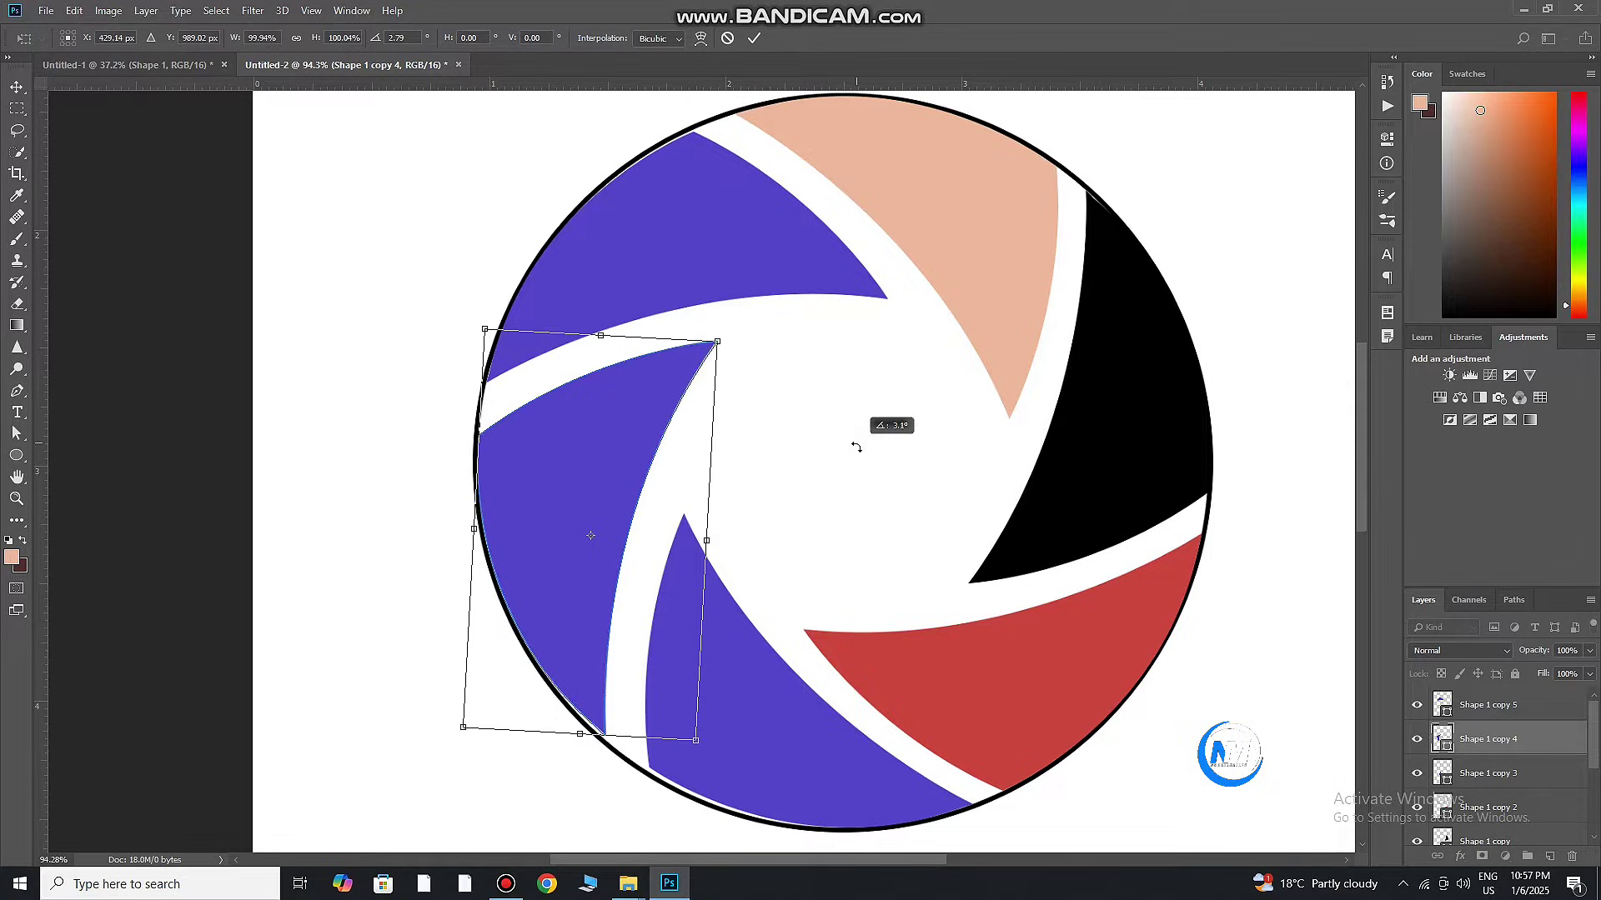
pyautogui.click(753, 38)
# Tilt the lower purple blade about 2.5° and settle it into the bottom of the circle
pyautogui.moveTo(683, 709); pyautogui.dragTo(654, 690)
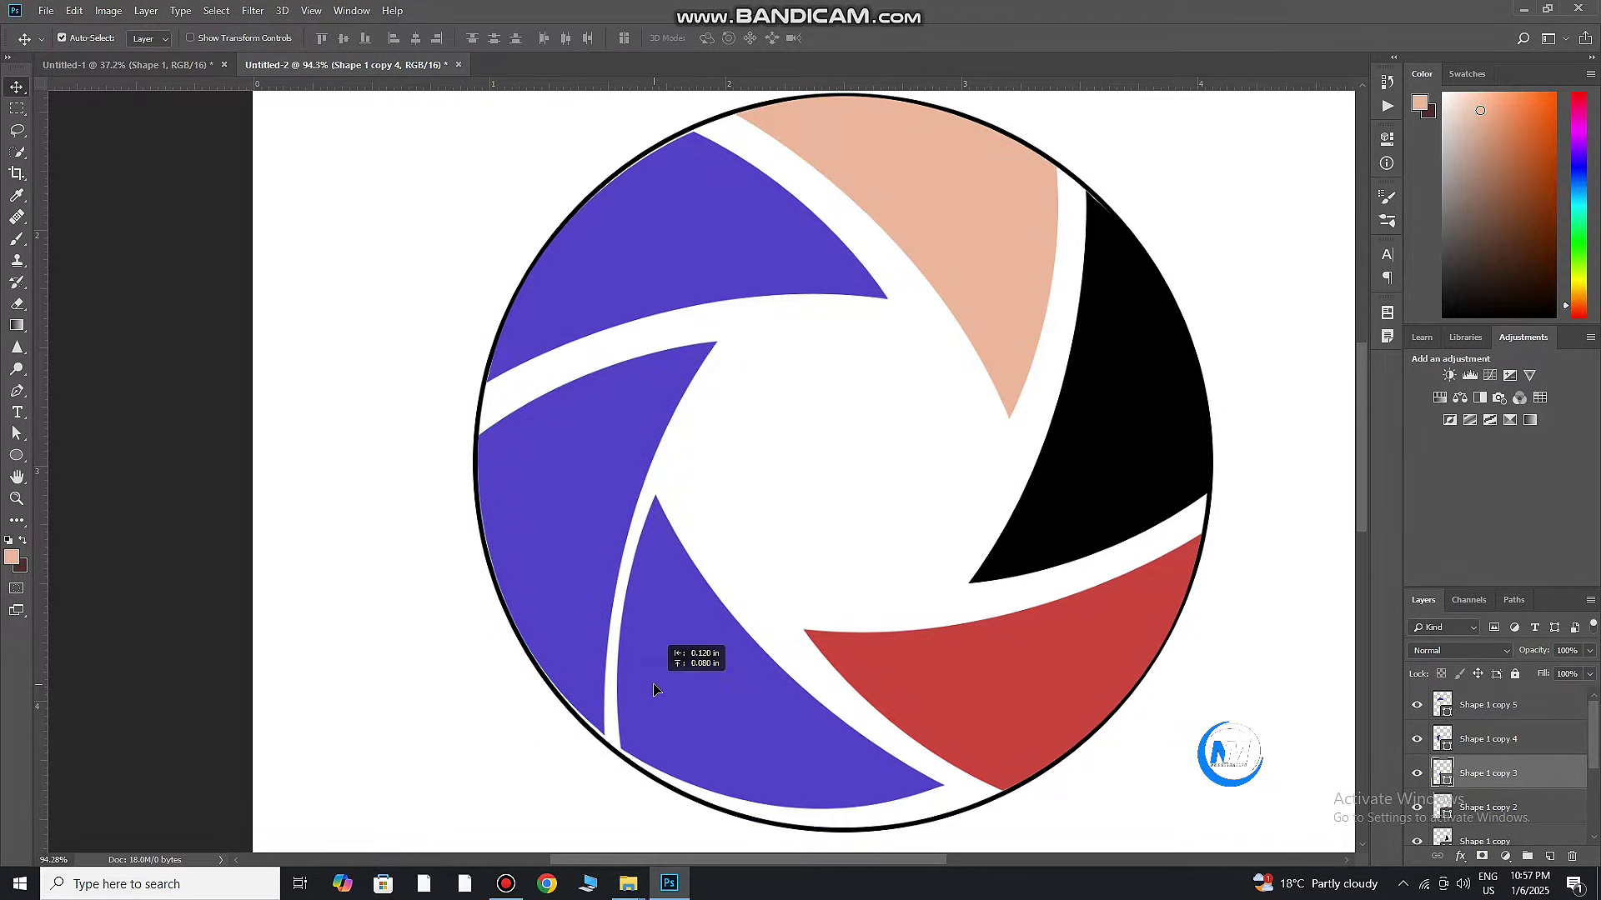
pyautogui.hotkey('ctrl', 't')
pyautogui.moveTo(950, 647); pyautogui.dragTo(938, 664)
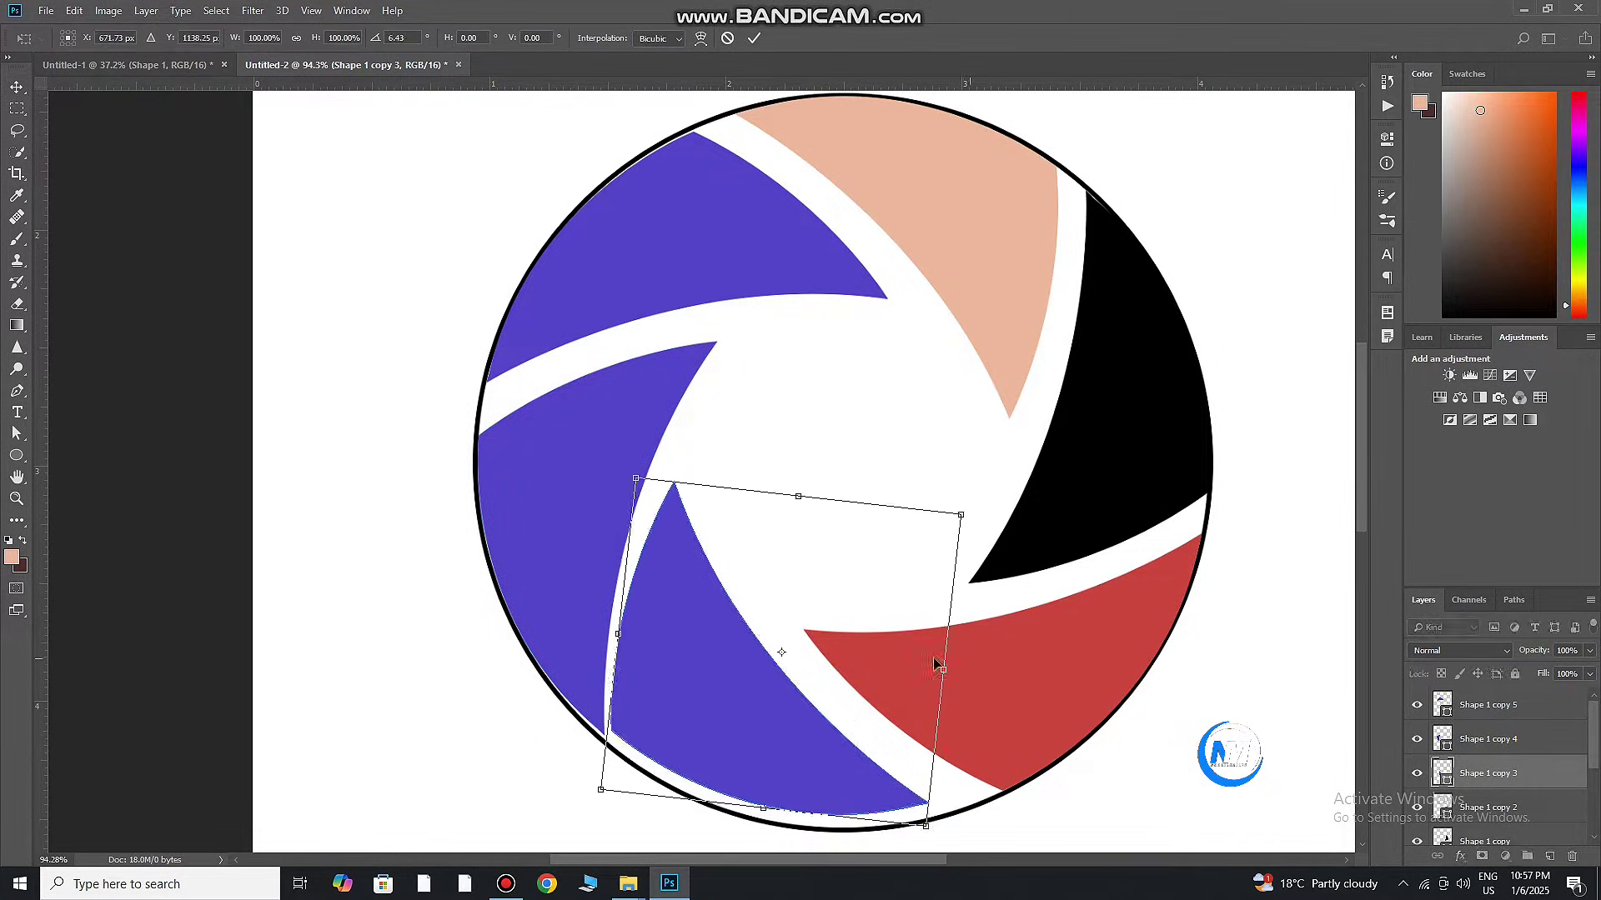
pyautogui.moveTo(861, 714); pyautogui.dragTo(867, 742)
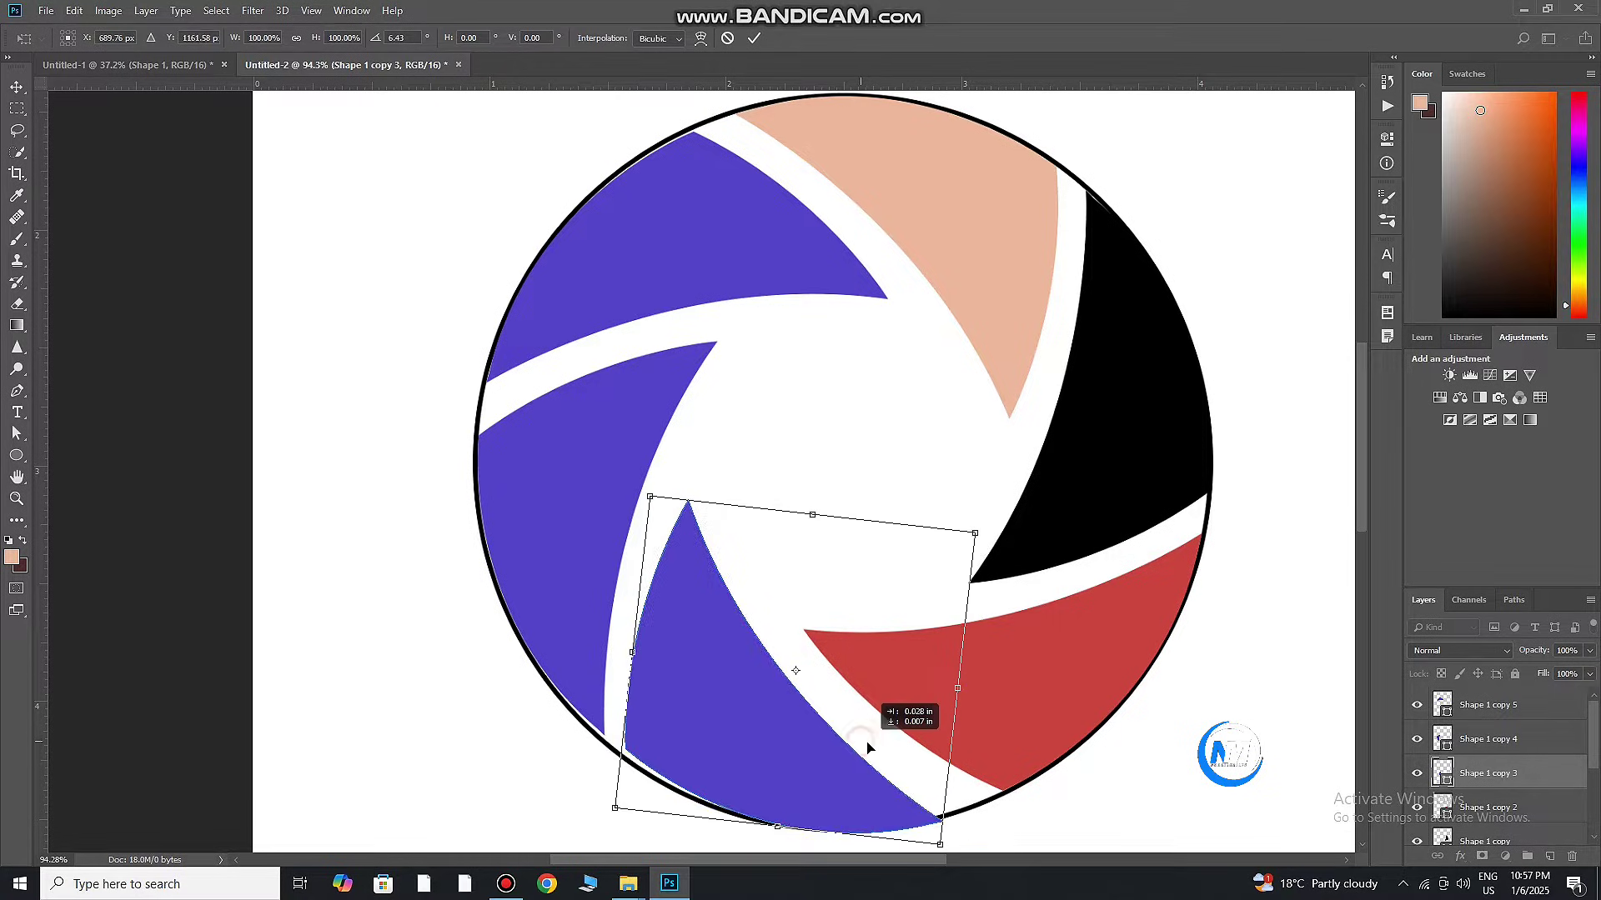
pyautogui.moveTo(988, 679); pyautogui.dragTo(1009, 651)
pyautogui.moveTo(880, 742); pyautogui.dragTo(980, 696)
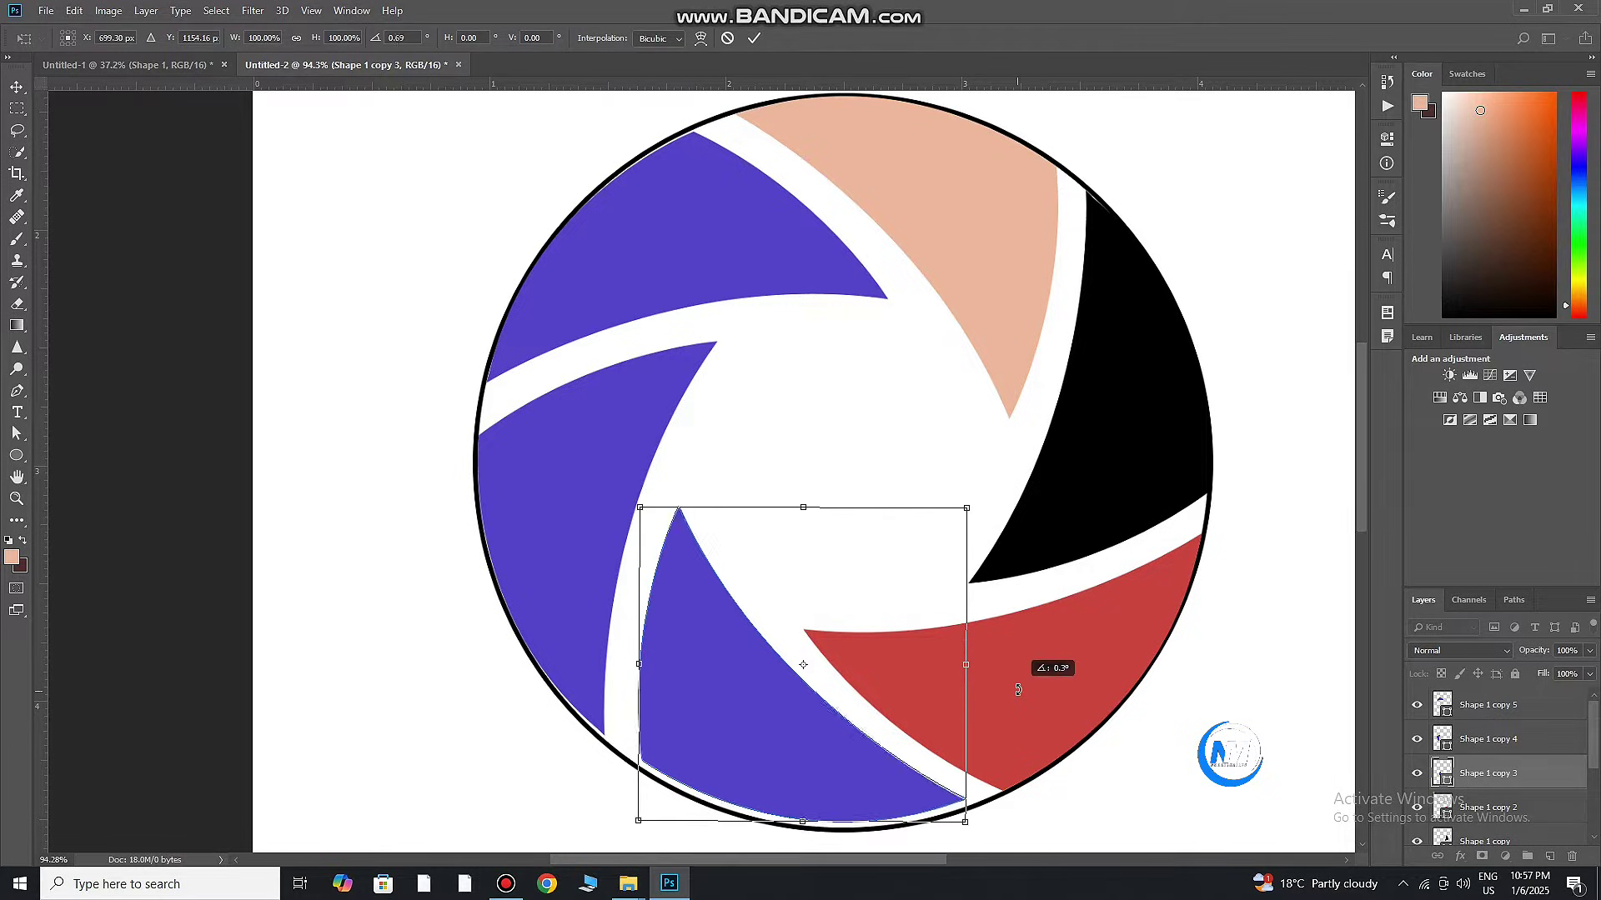
pyautogui.moveTo(886, 771); pyautogui.dragTo(880, 778)
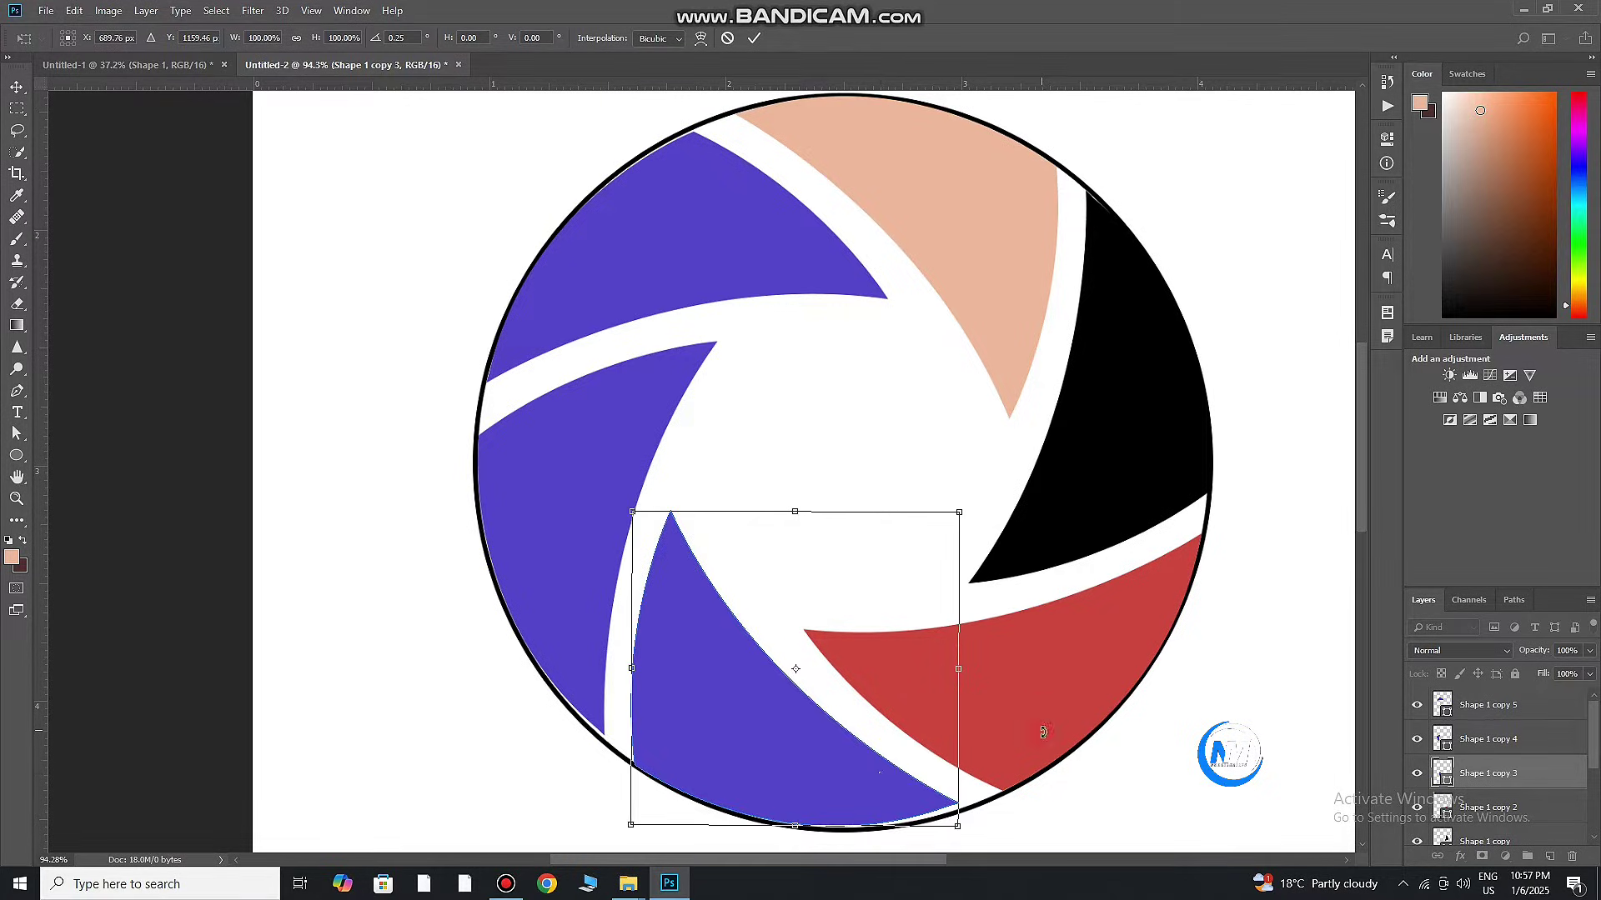
pyautogui.moveTo(1043, 732); pyautogui.dragTo(985, 752)
pyautogui.click(754, 37)
# Recolour the lower-left purple blade (Shape 1 copy 4) light blue
pyautogui.scroll(-3, 769, 654)
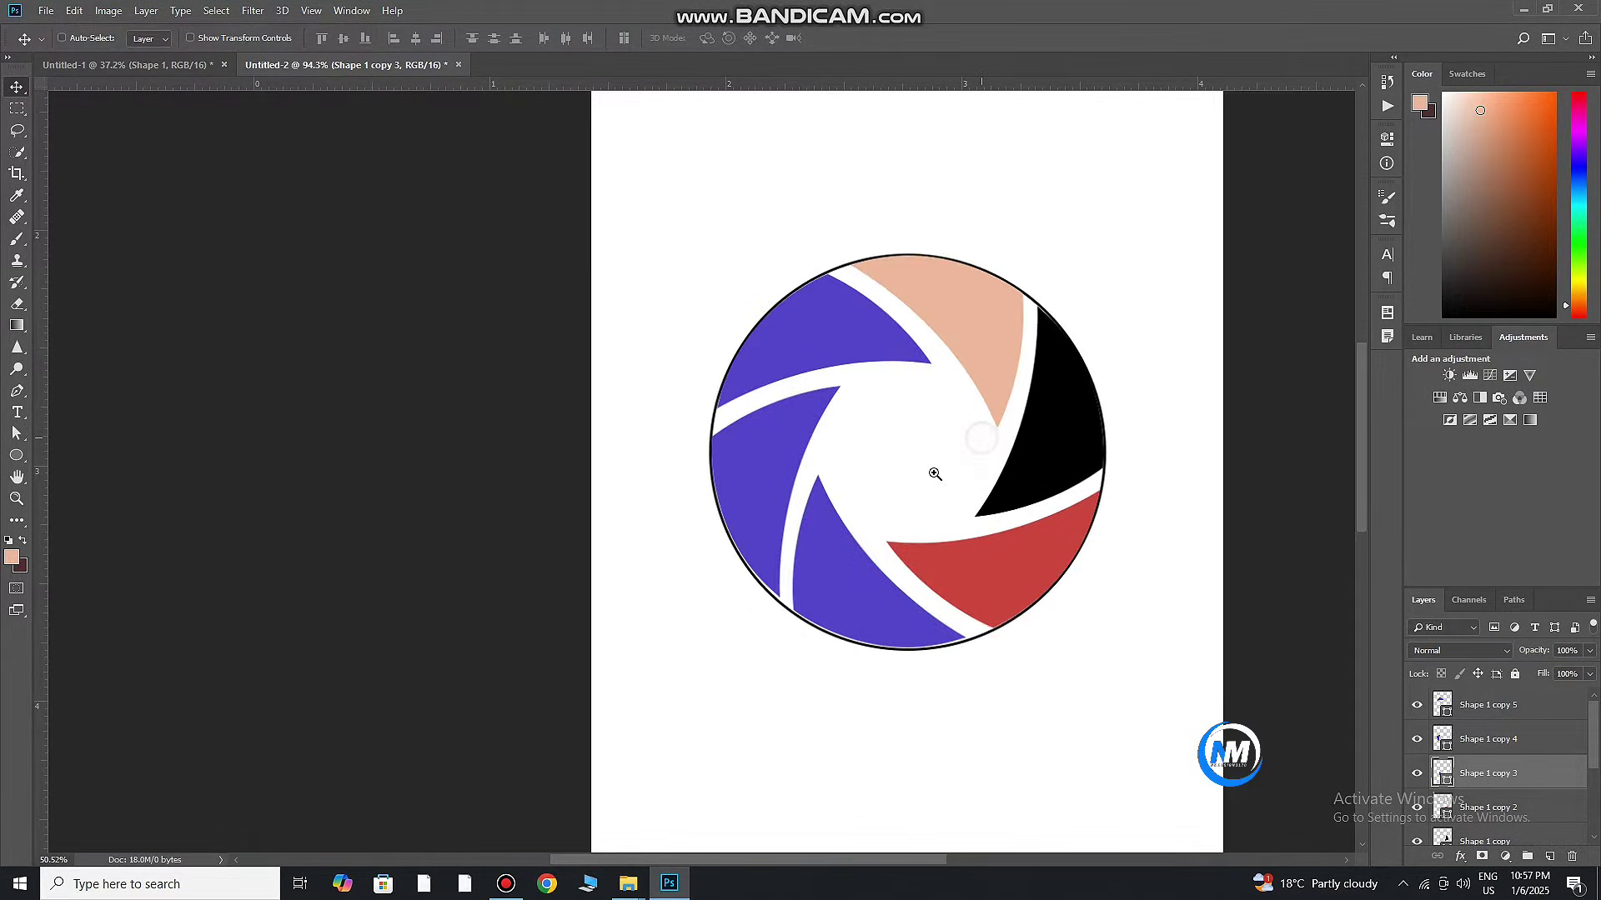
pyautogui.scroll(3, 867, 367)
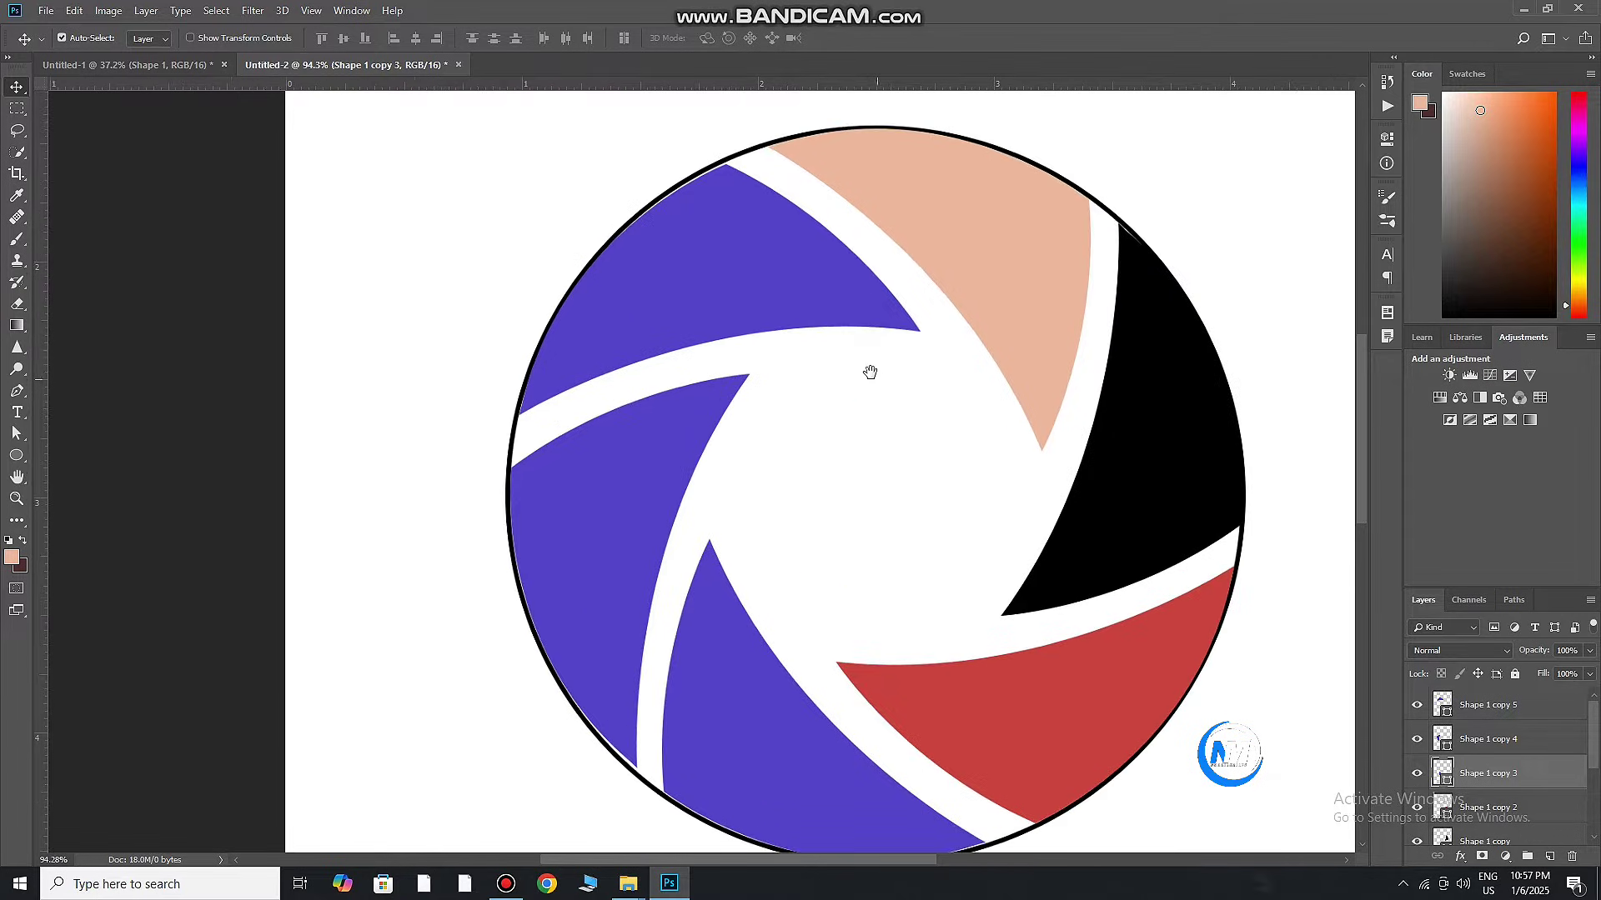
pyautogui.scroll(-1, 998, 588)
pyautogui.hscroll(1, 997, 589)
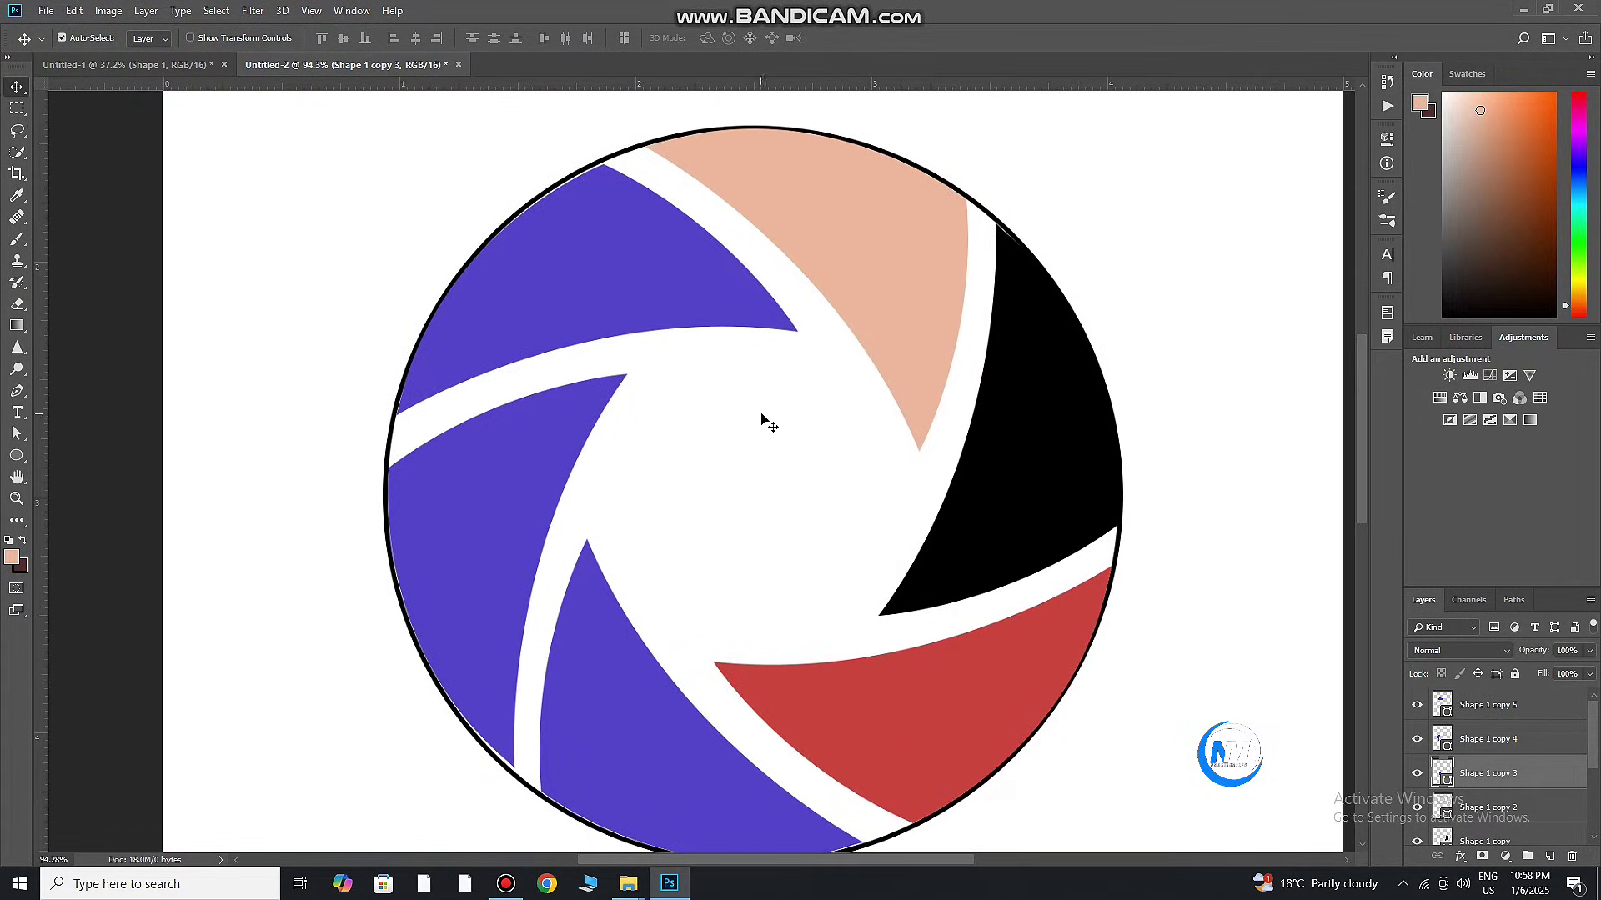
pyautogui.click(1053, 656)
pyautogui.doubleClick(1442, 704)
pyautogui.click(1387, 498)
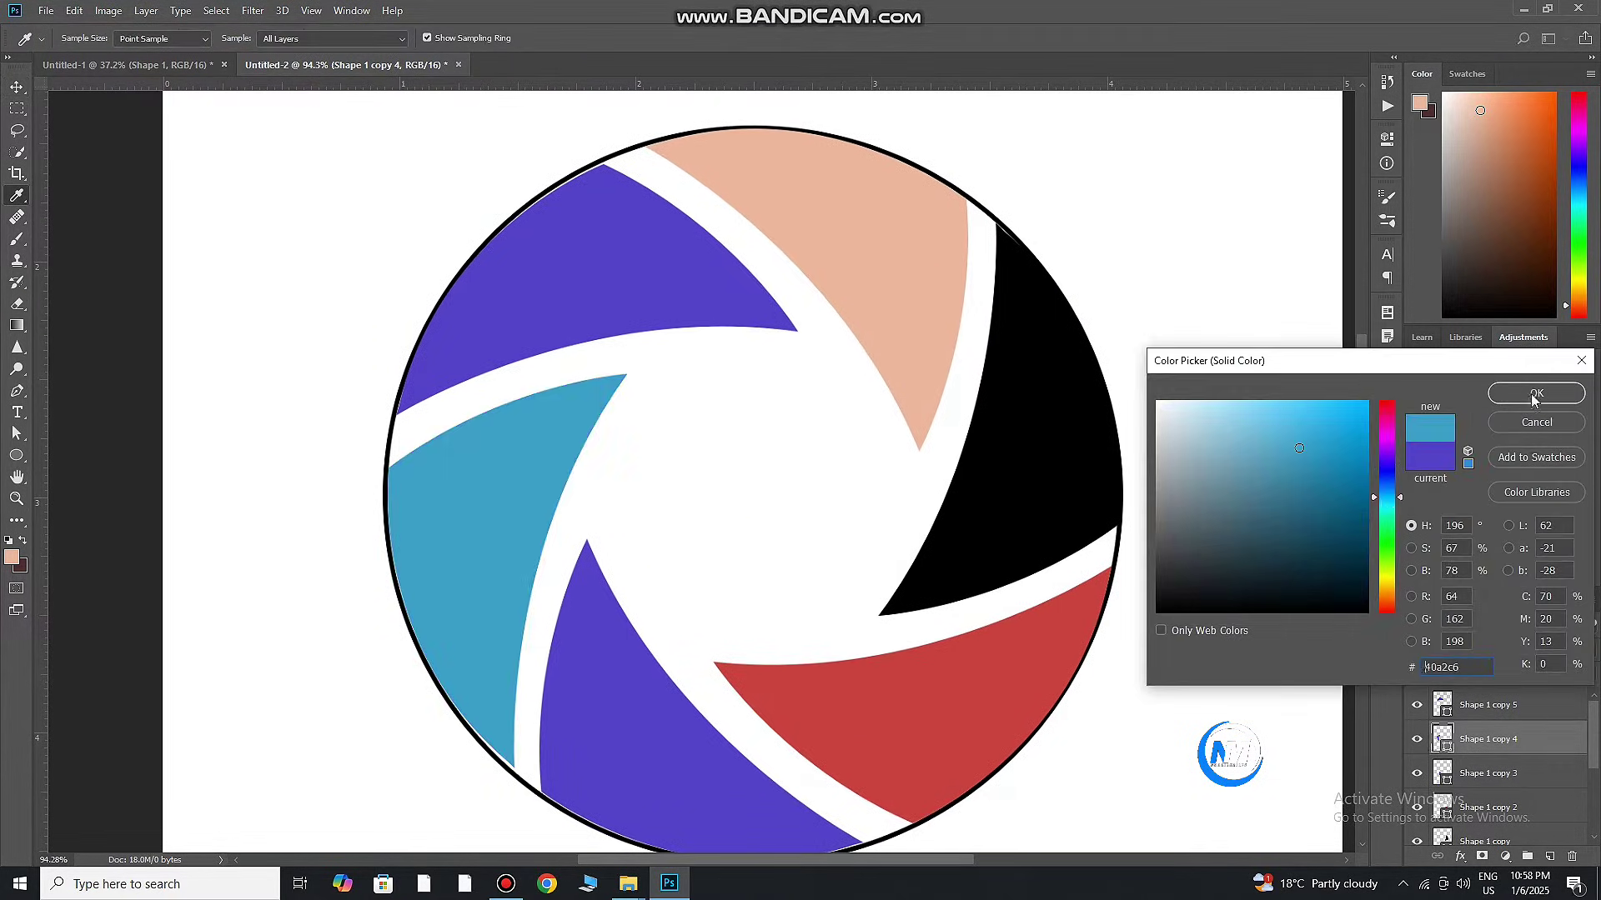
pyautogui.click(1534, 402)
# Recolour the upper-left blade (Shape 1 copy 5) bright yellow
pyautogui.doubleClick(1447, 715)
pyautogui.click(1388, 583)
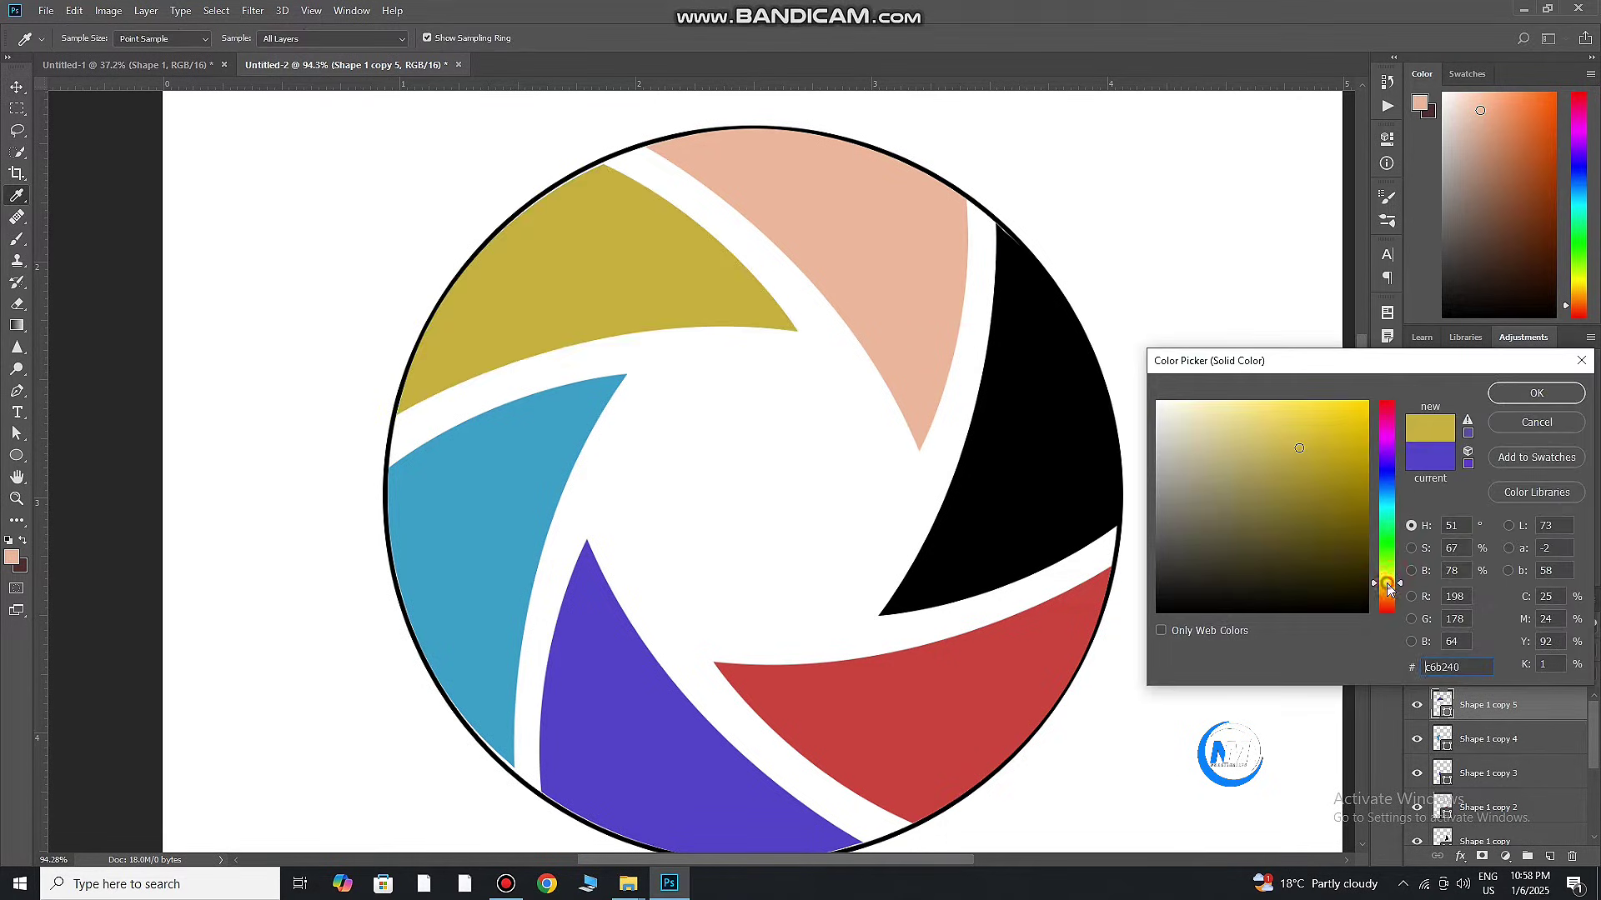
pyautogui.click(1359, 408)
pyautogui.click(1536, 393)
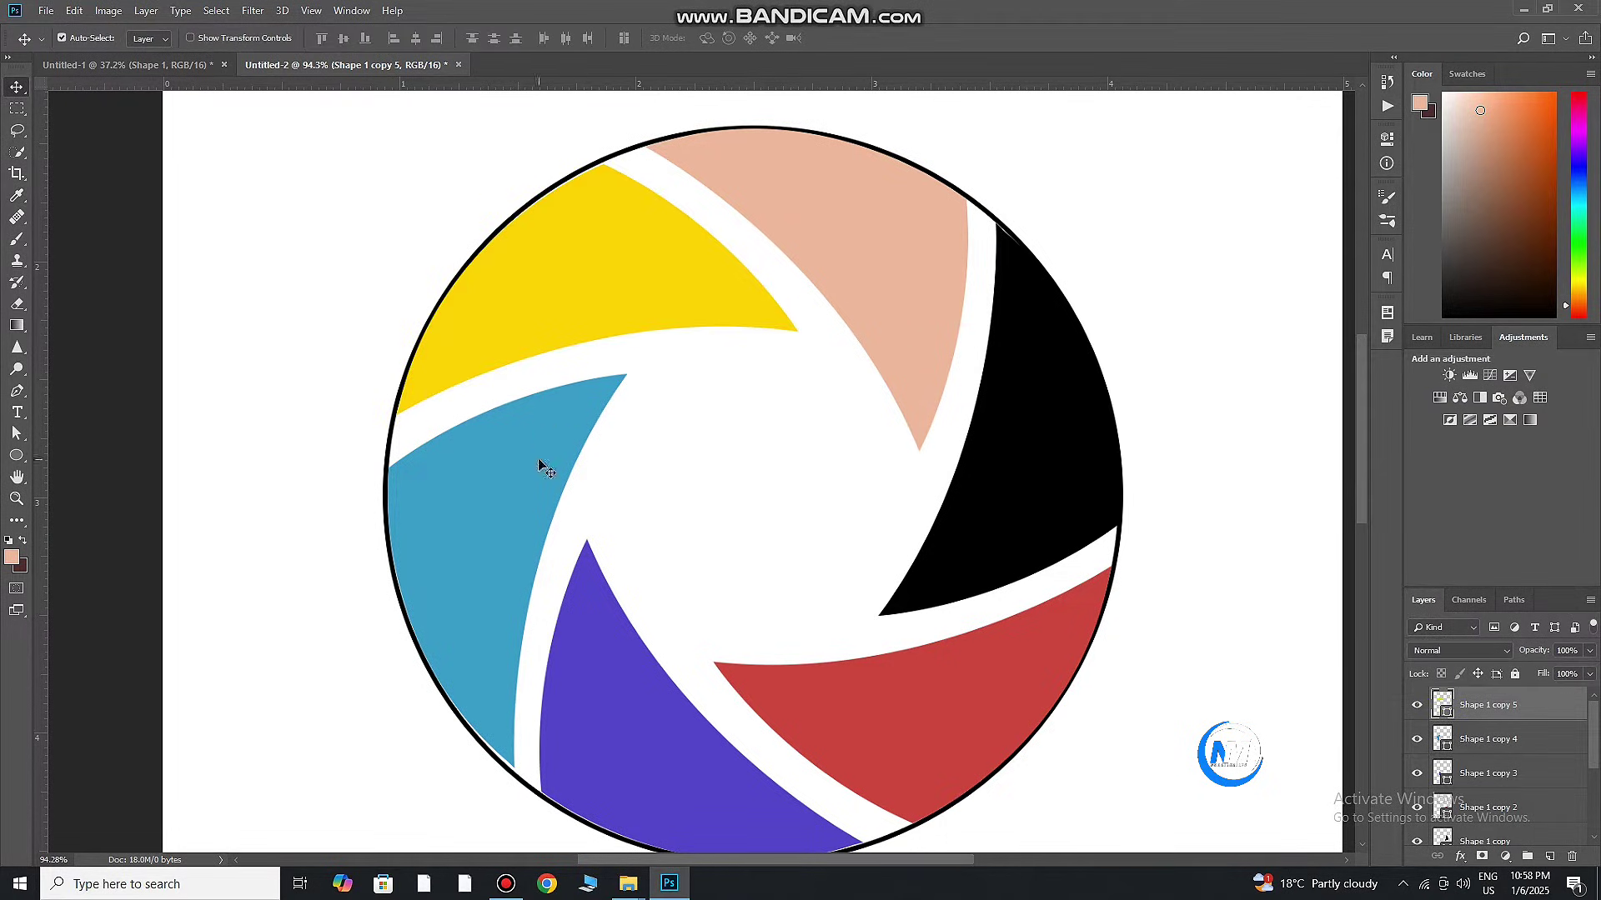
# Nudge the yellow blade, rotate the light blue blade about 1° and shift it, then fit the page
pyautogui.scroll(1, 594, 329)
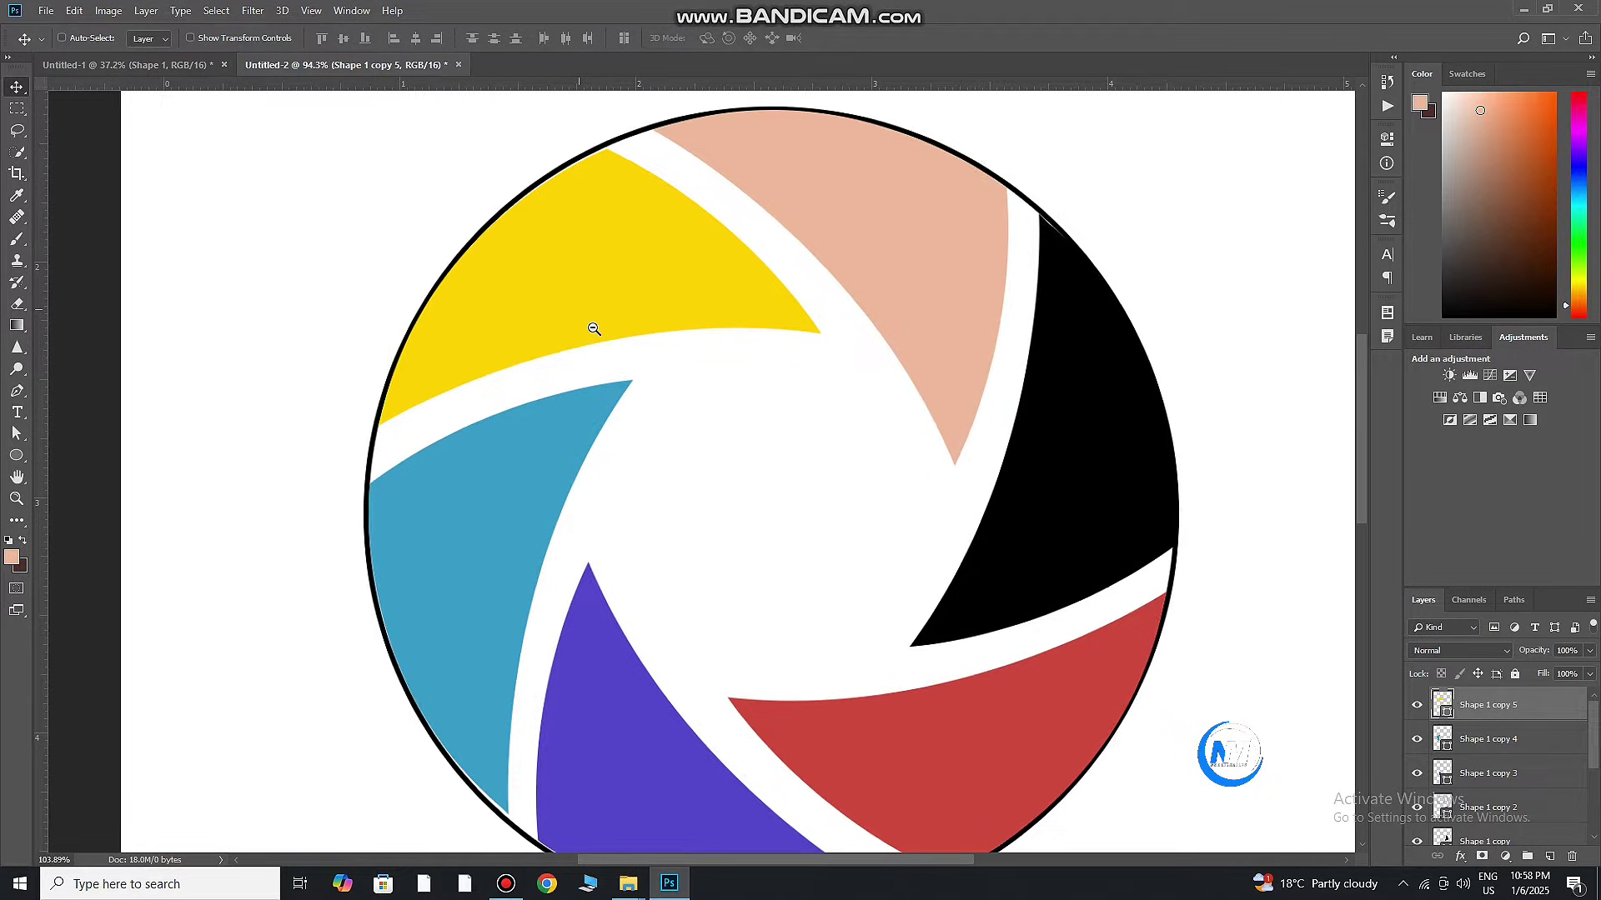
pyautogui.scroll(1, 593, 328)
pyautogui.moveTo(583, 314); pyautogui.dragTo(583, 310)
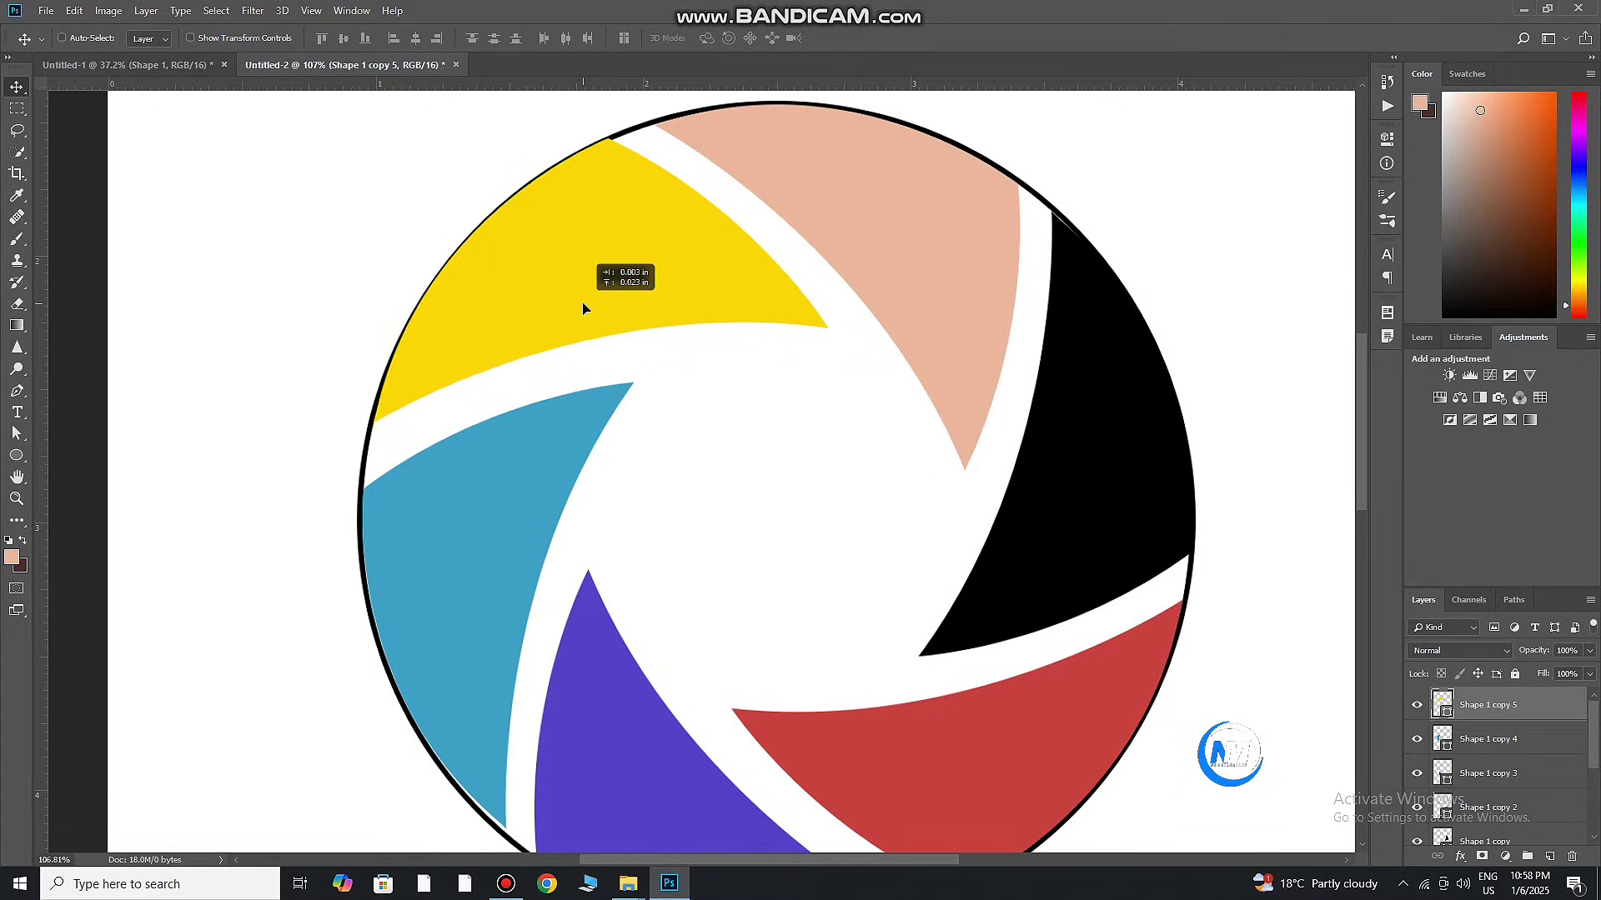
pyautogui.keyDown('ctrl'); pyautogui.click(511, 497); pyautogui.keyUp('ctrl')
pyautogui.moveTo(667, 594); pyautogui.dragTo(590, 461)
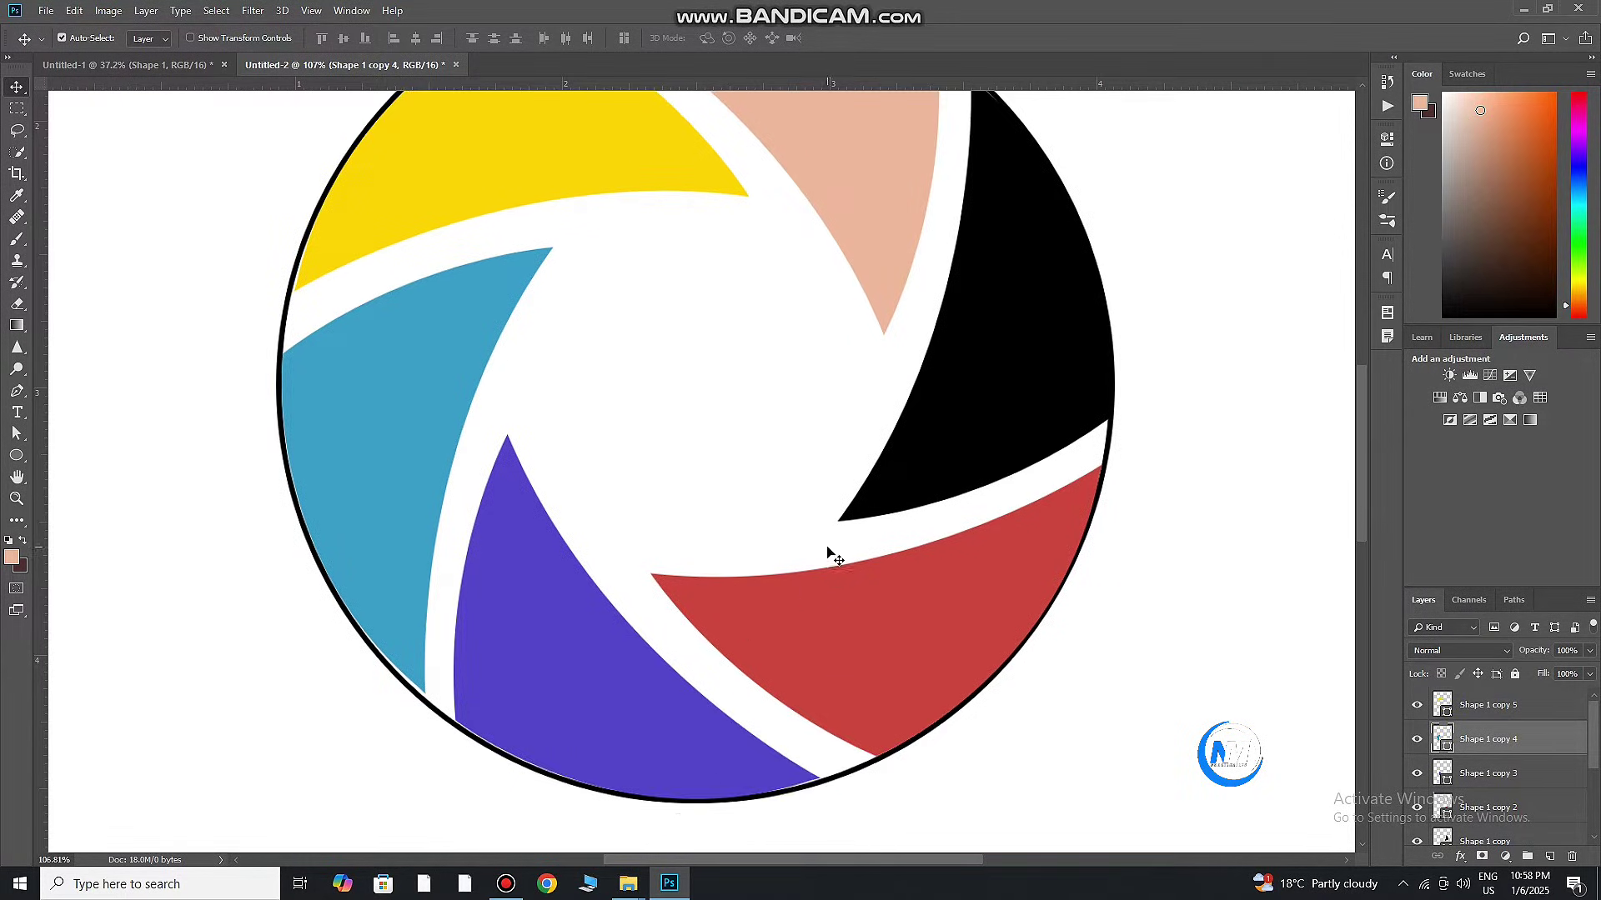
pyautogui.moveTo(402, 482); pyautogui.dragTo(402, 476)
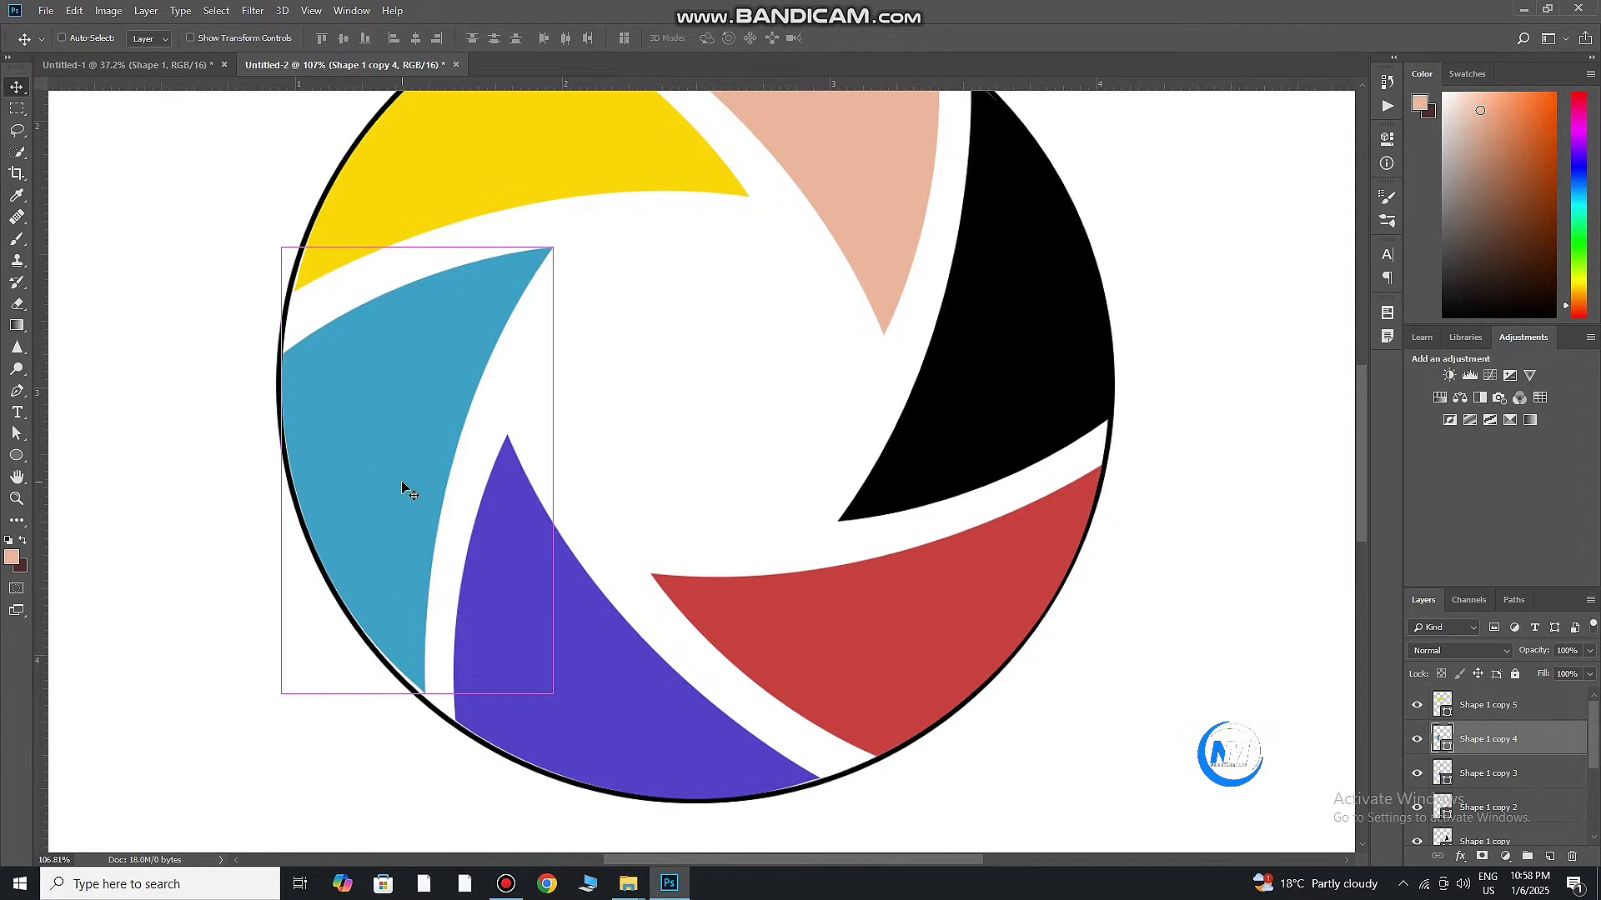
pyautogui.hotkey('ctrl', 't')
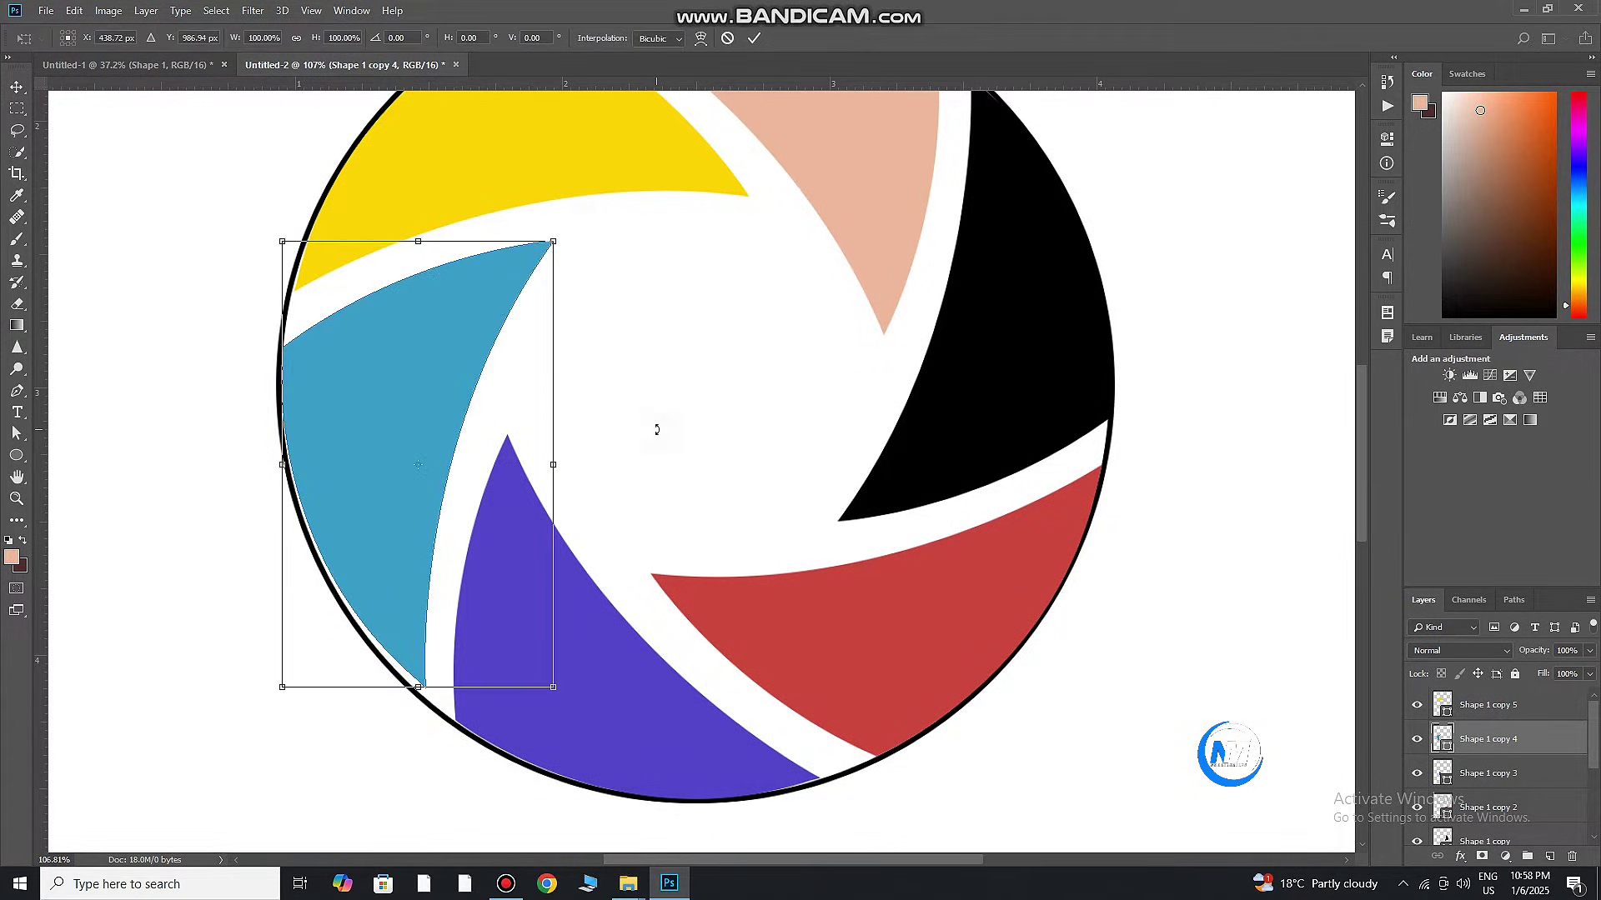
pyautogui.moveTo(654, 428); pyautogui.dragTo(656, 434)
pyautogui.click(755, 40)
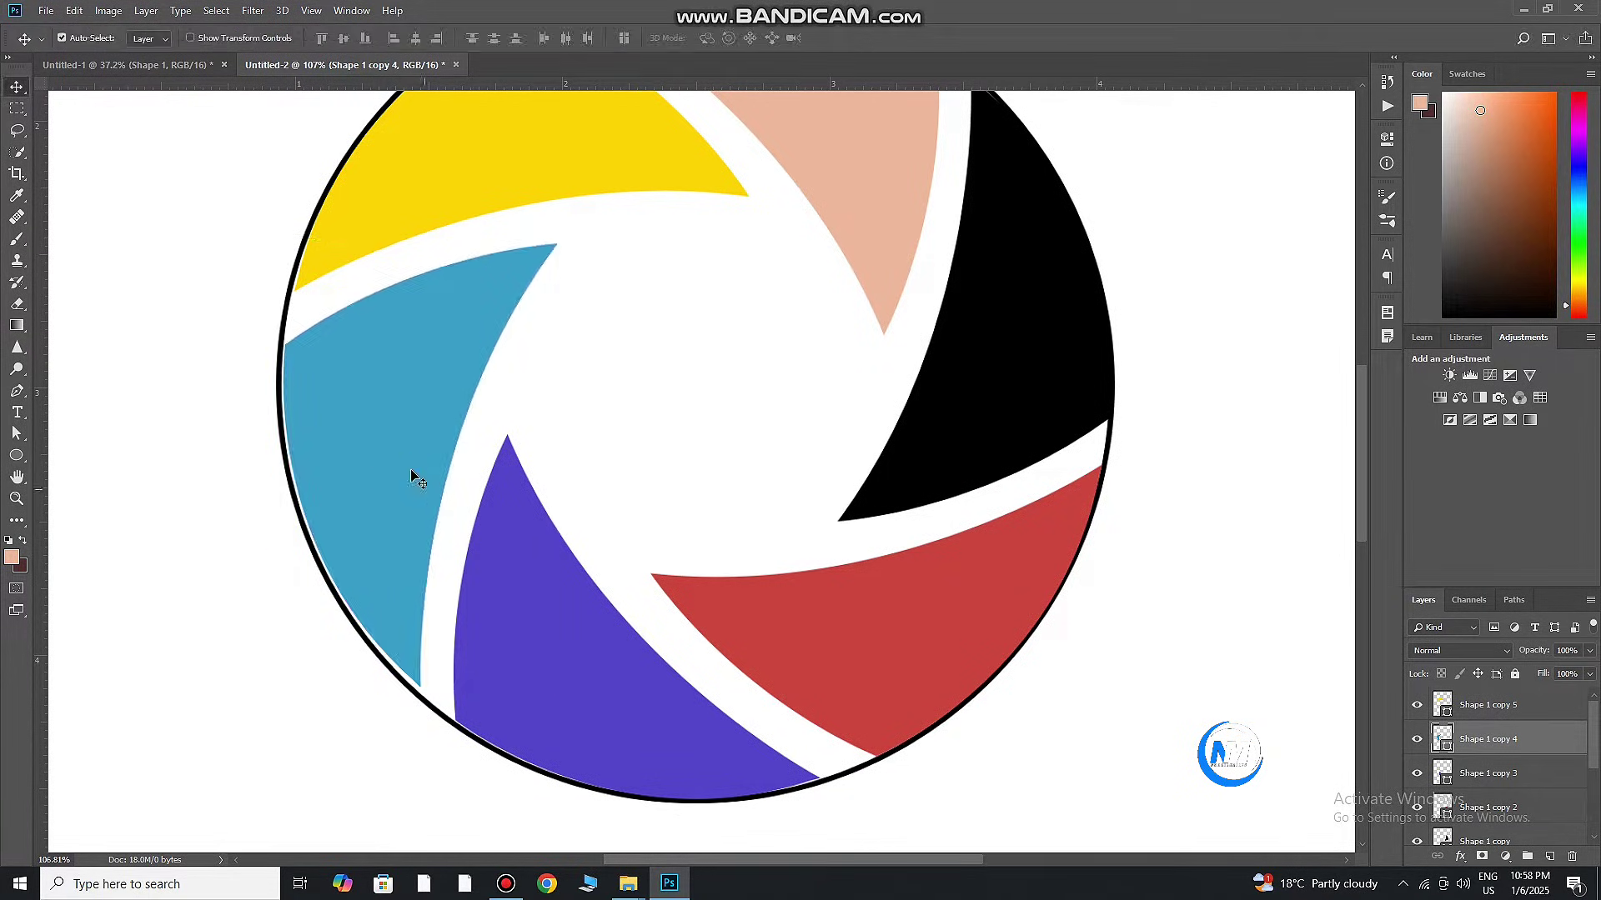
pyautogui.moveTo(382, 492); pyautogui.dragTo(378, 495)
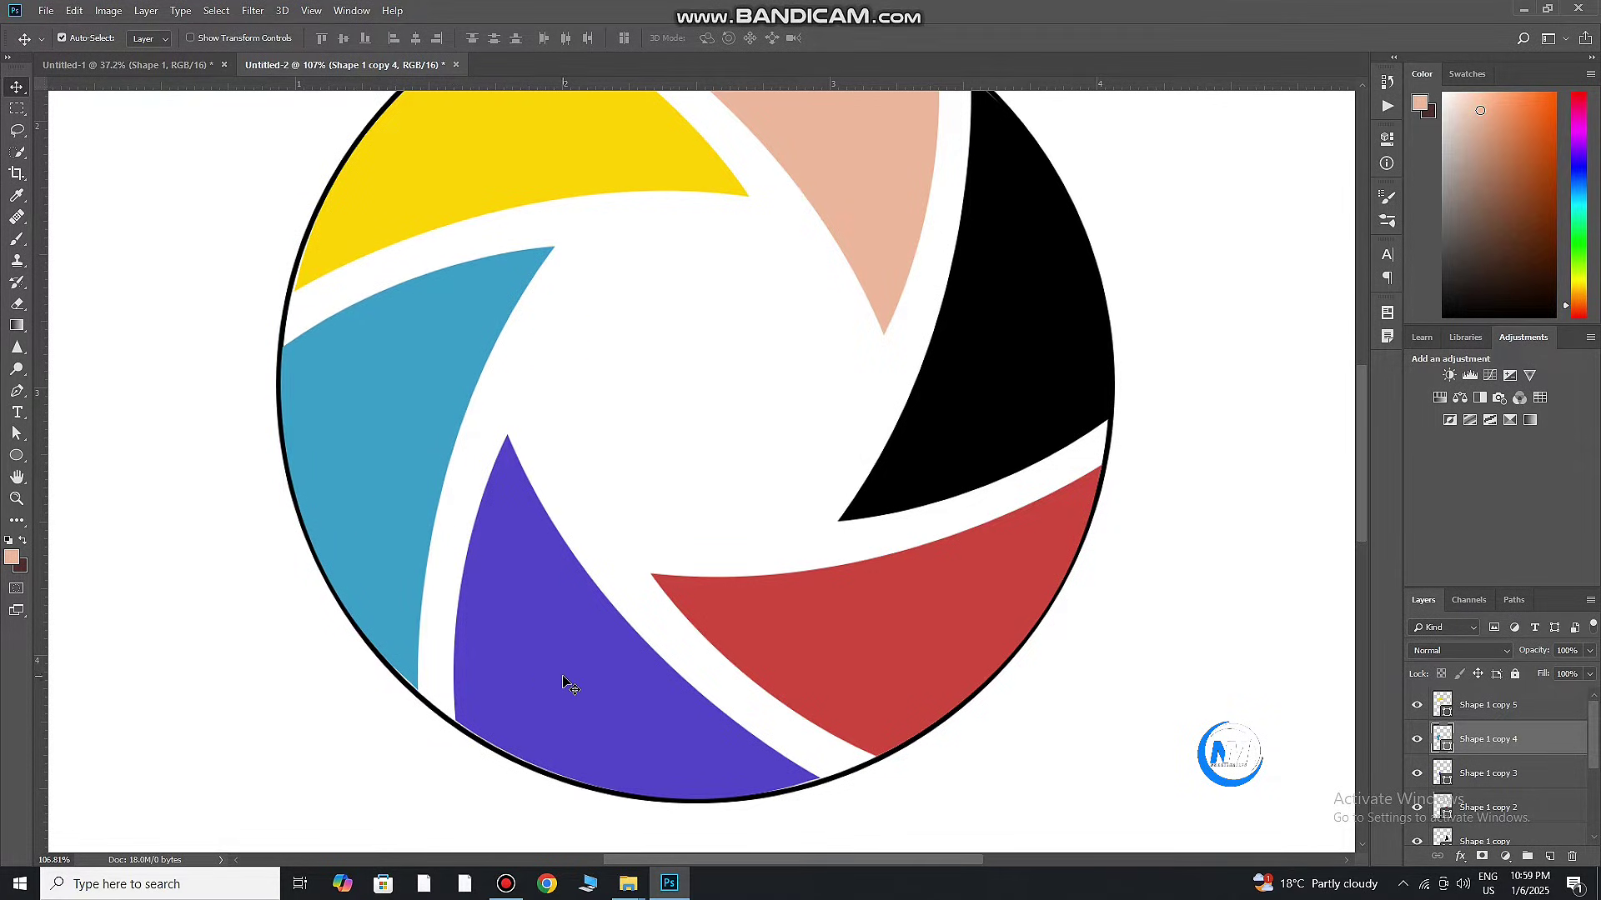
pyautogui.hotkey('ctrl', '0')
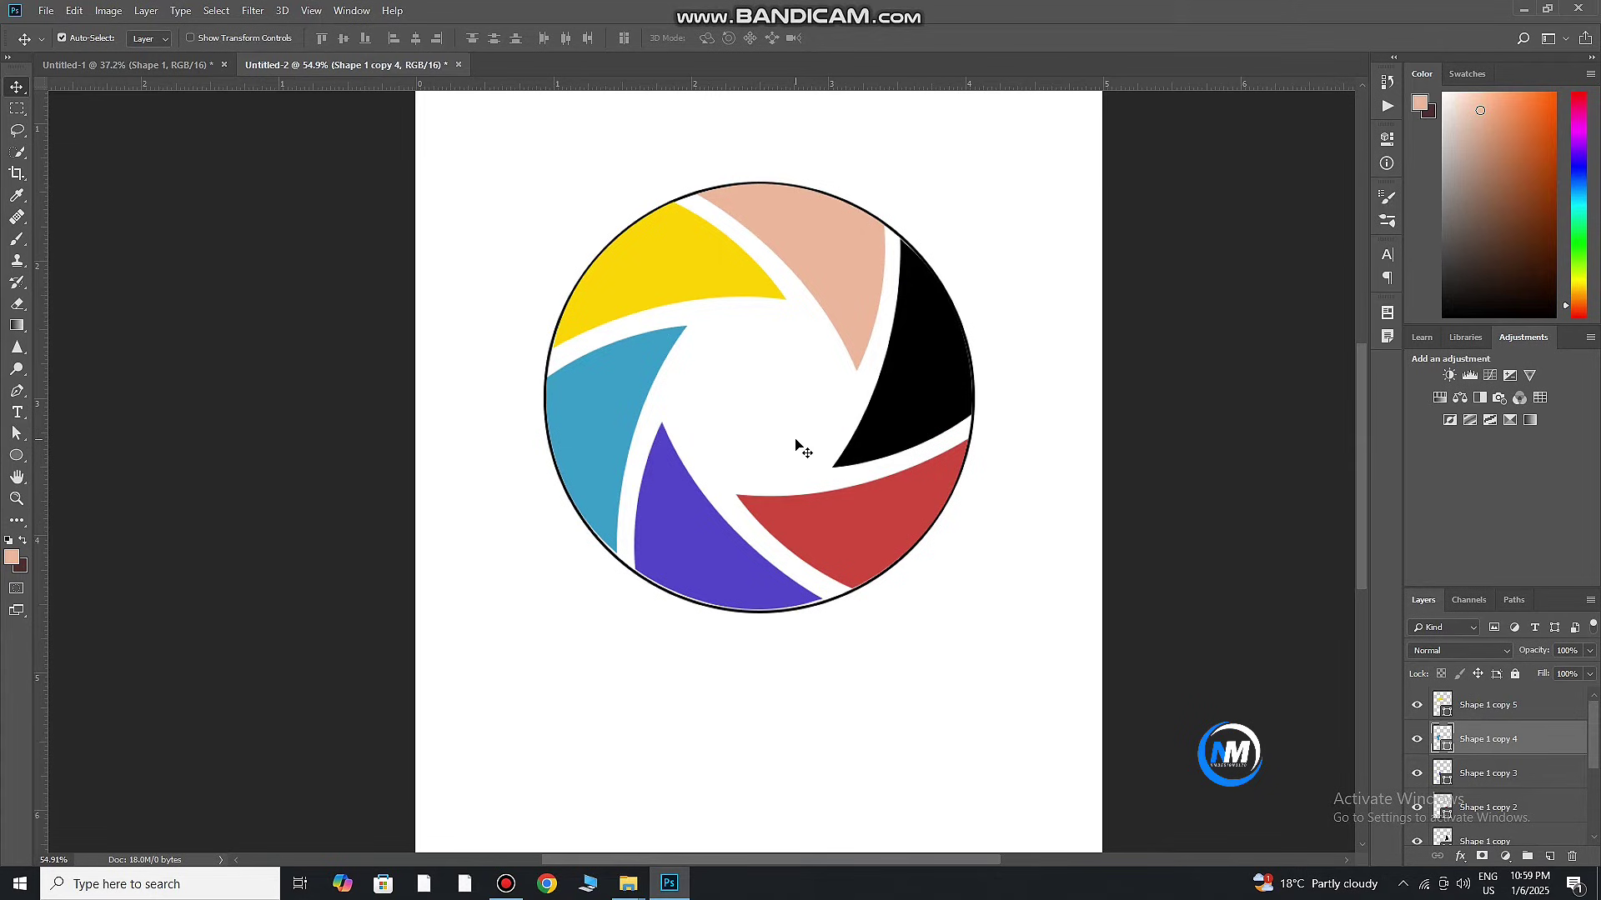
# Hide the Ellipse 1 circle outline and marquee-select all the blade shapes
pyautogui.scroll(-3, 1492, 750)
pyautogui.click(1418, 764)
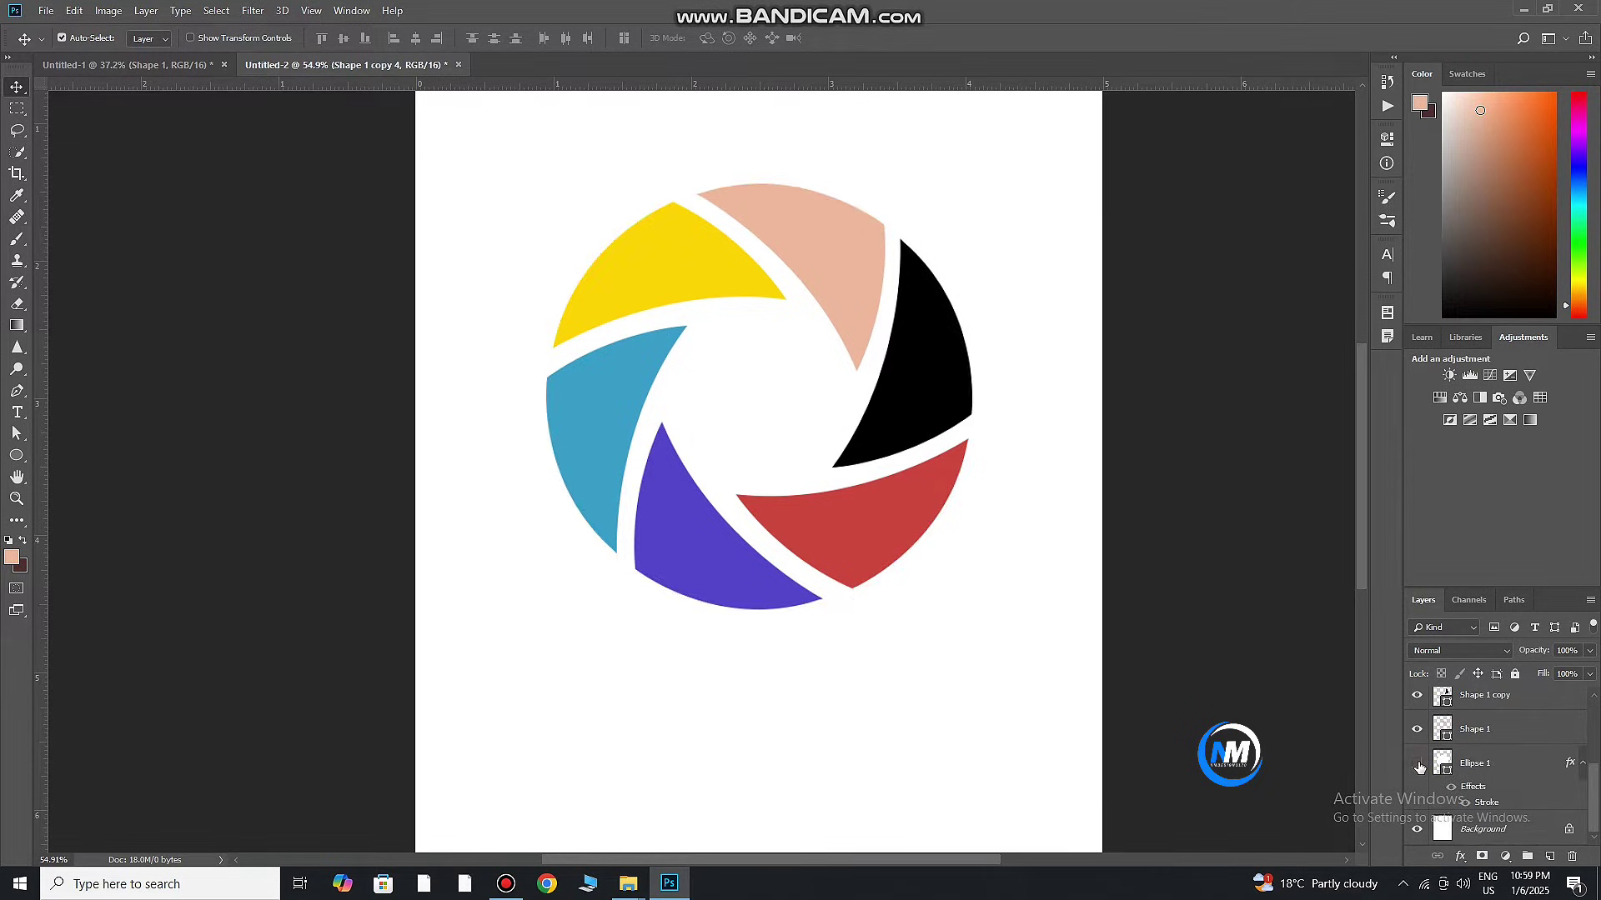
pyautogui.scroll(-2, 904, 322)
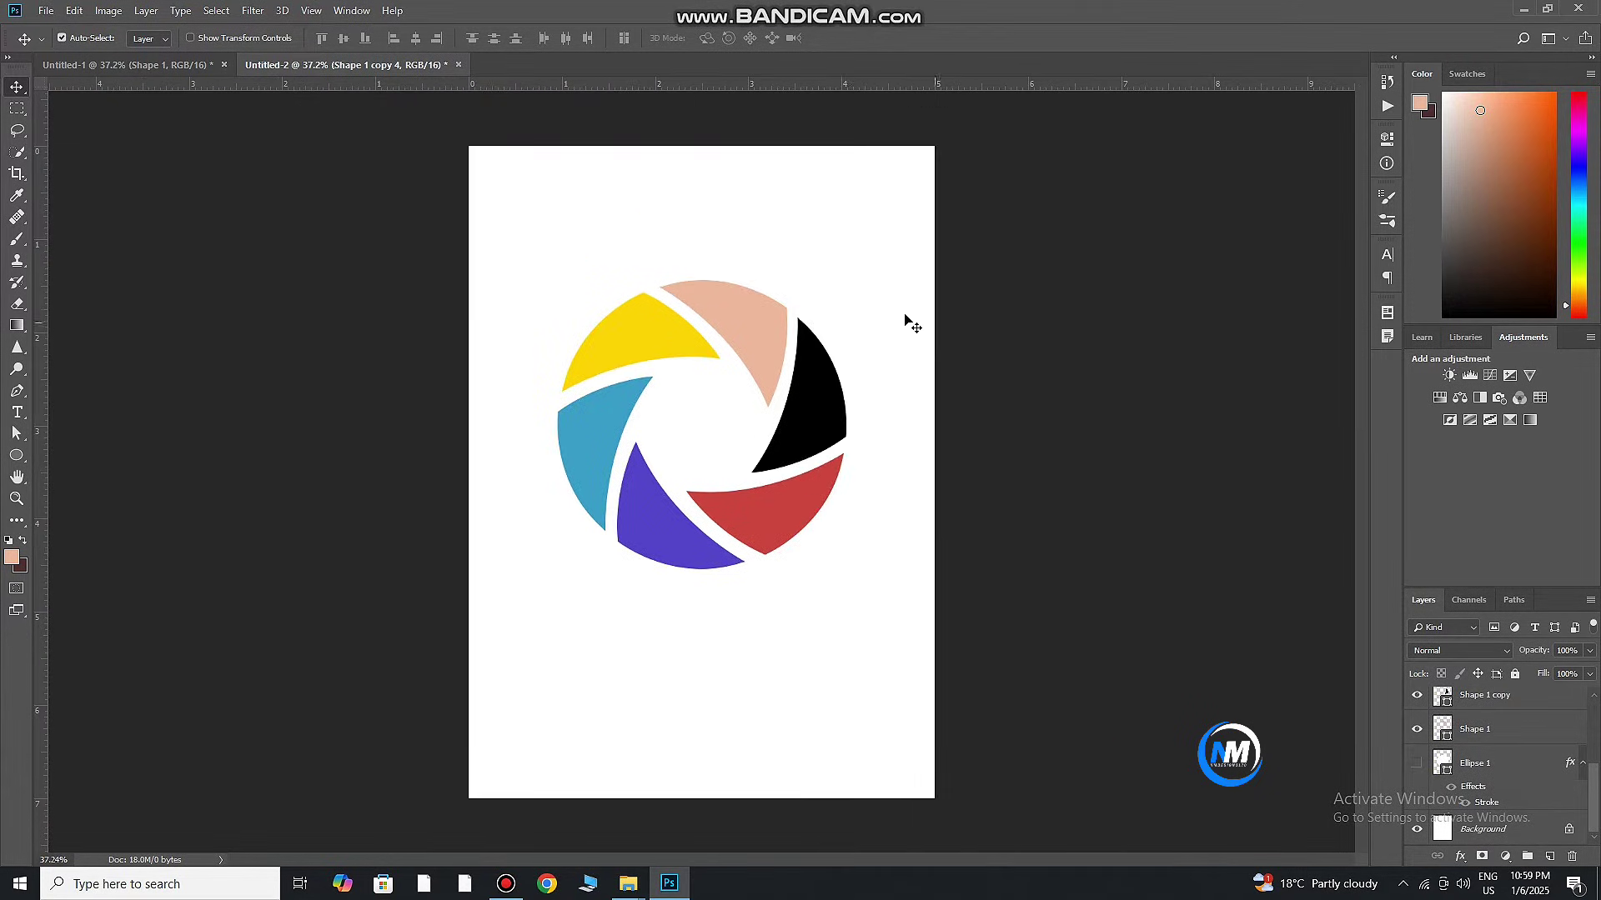
pyautogui.moveTo(850, 272); pyautogui.dragTo(527, 700)
pyautogui.moveTo(742, 554); pyautogui.dragTo(693, 548)
pyautogui.moveTo(872, 214); pyautogui.dragTo(686, 633)
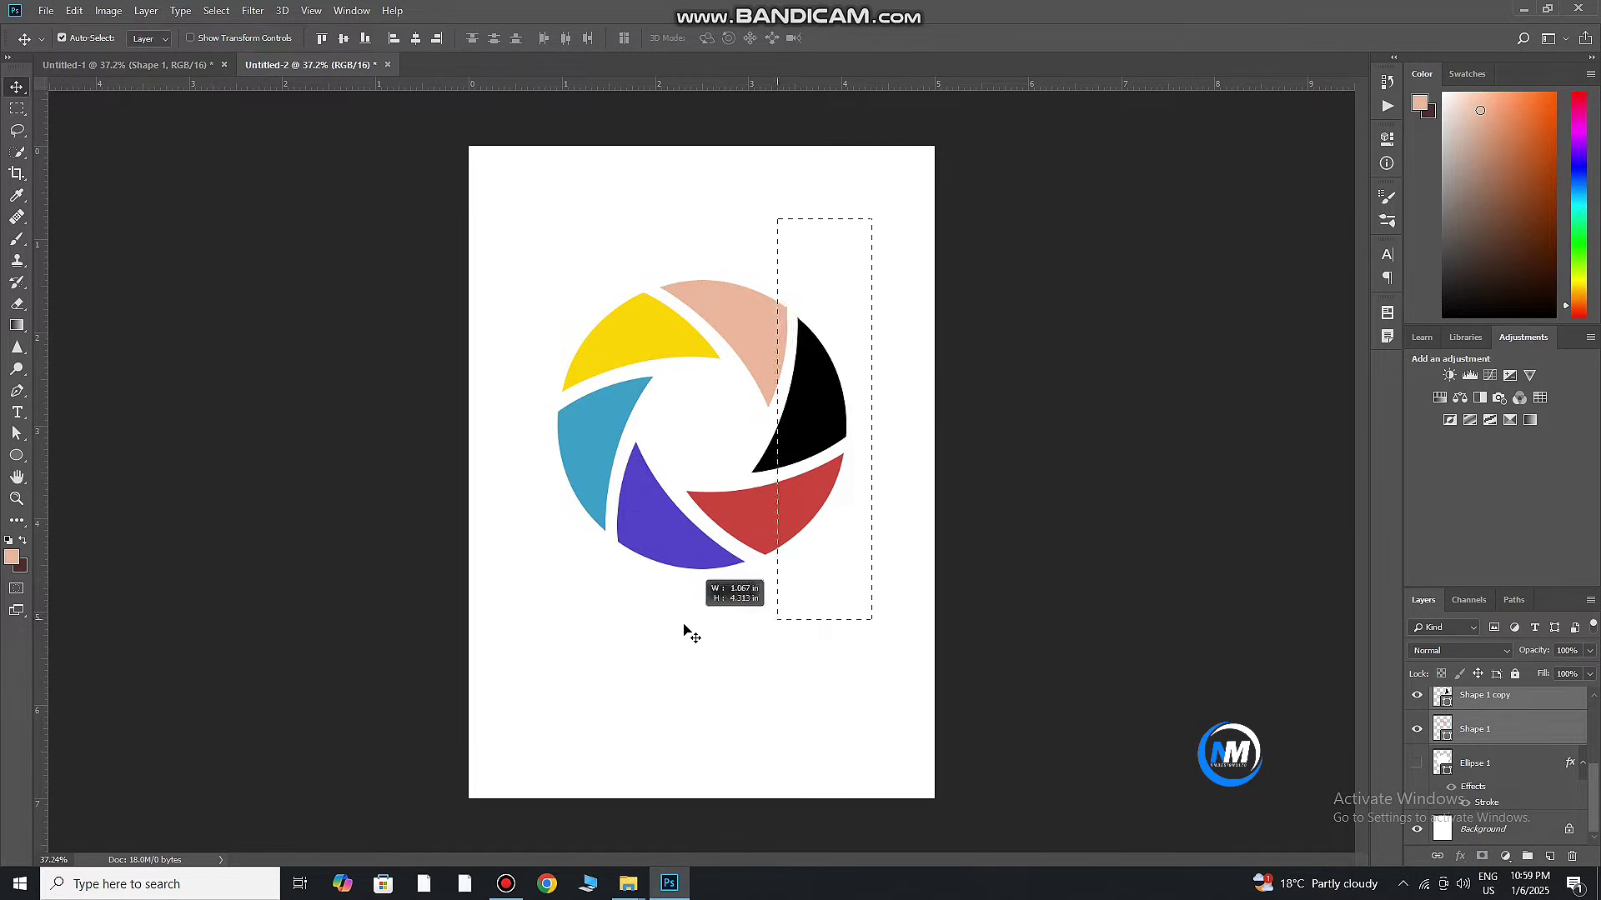
pyautogui.moveTo(753, 322); pyautogui.dragTo(753, 339)
# Scale the blades to about 128% and reposition them slightly up on the page
pyautogui.hotkey('ctrl', 't')
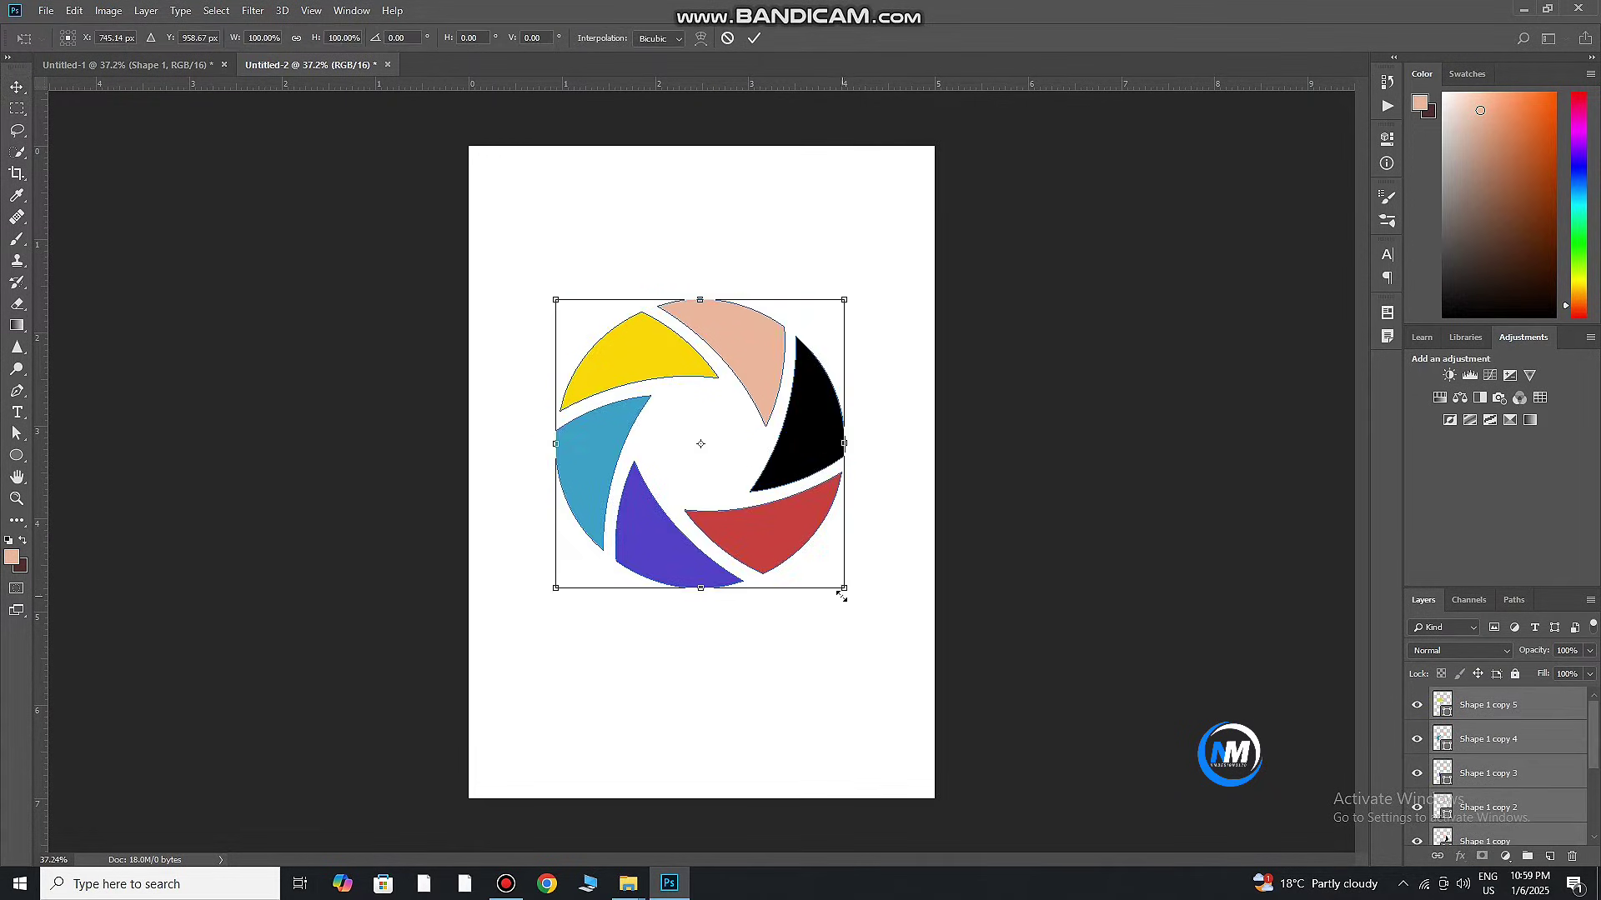
pyautogui.moveTo(843, 599); pyautogui.dragTo(875, 619)
pyautogui.moveTo(812, 540); pyautogui.dragTo(886, 597)
pyautogui.click(761, 39)
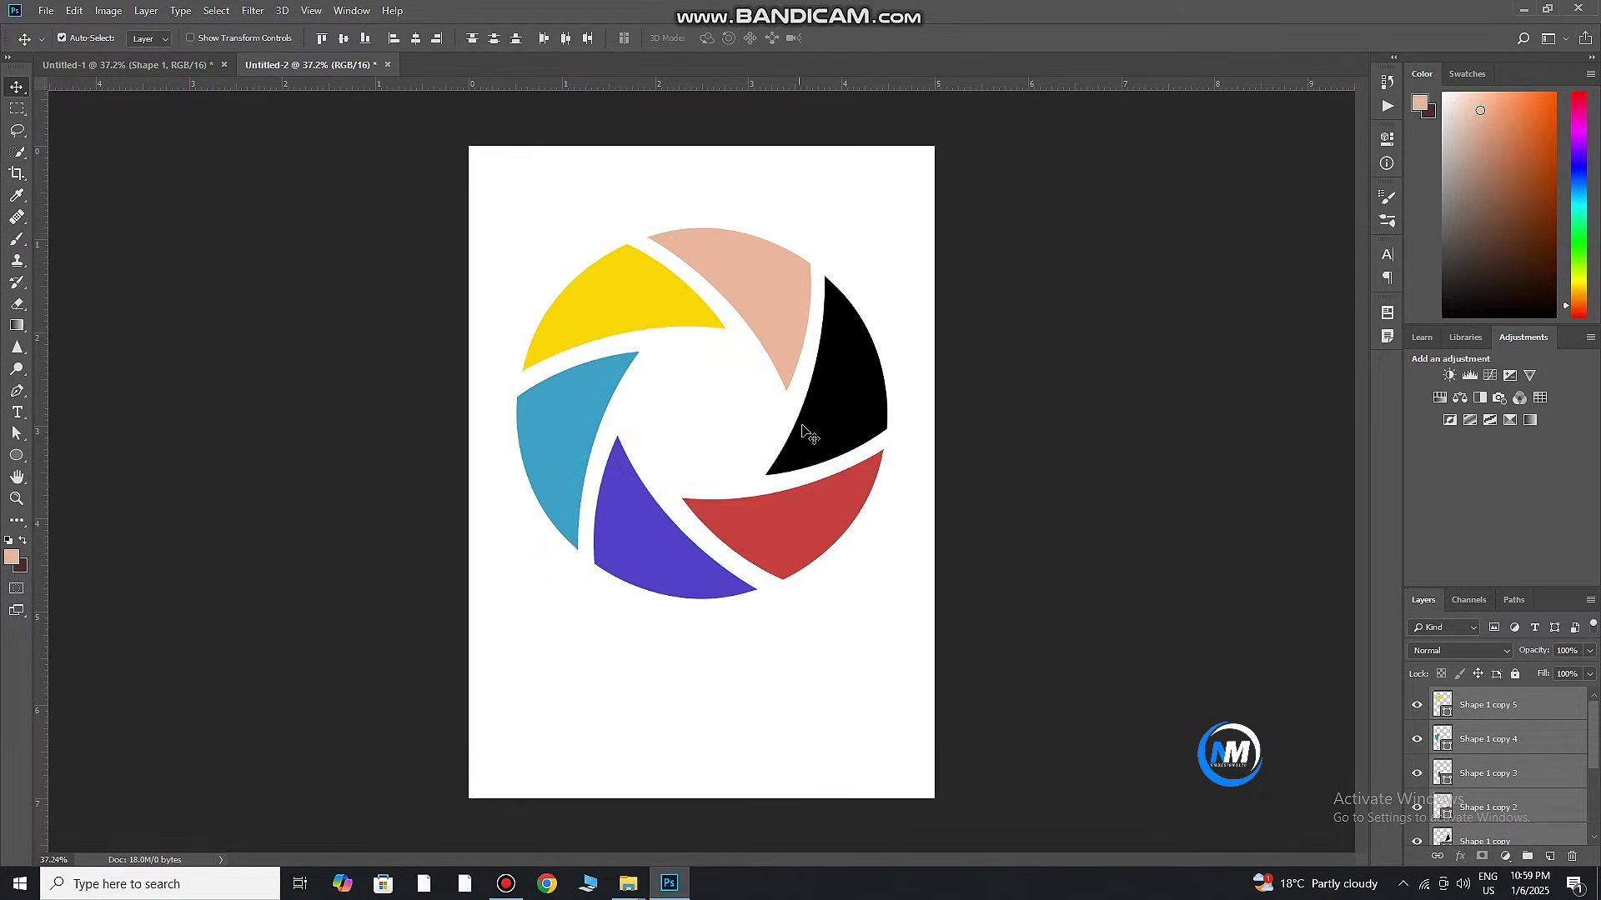
pyautogui.moveTo(786, 518); pyautogui.dragTo(784, 515)
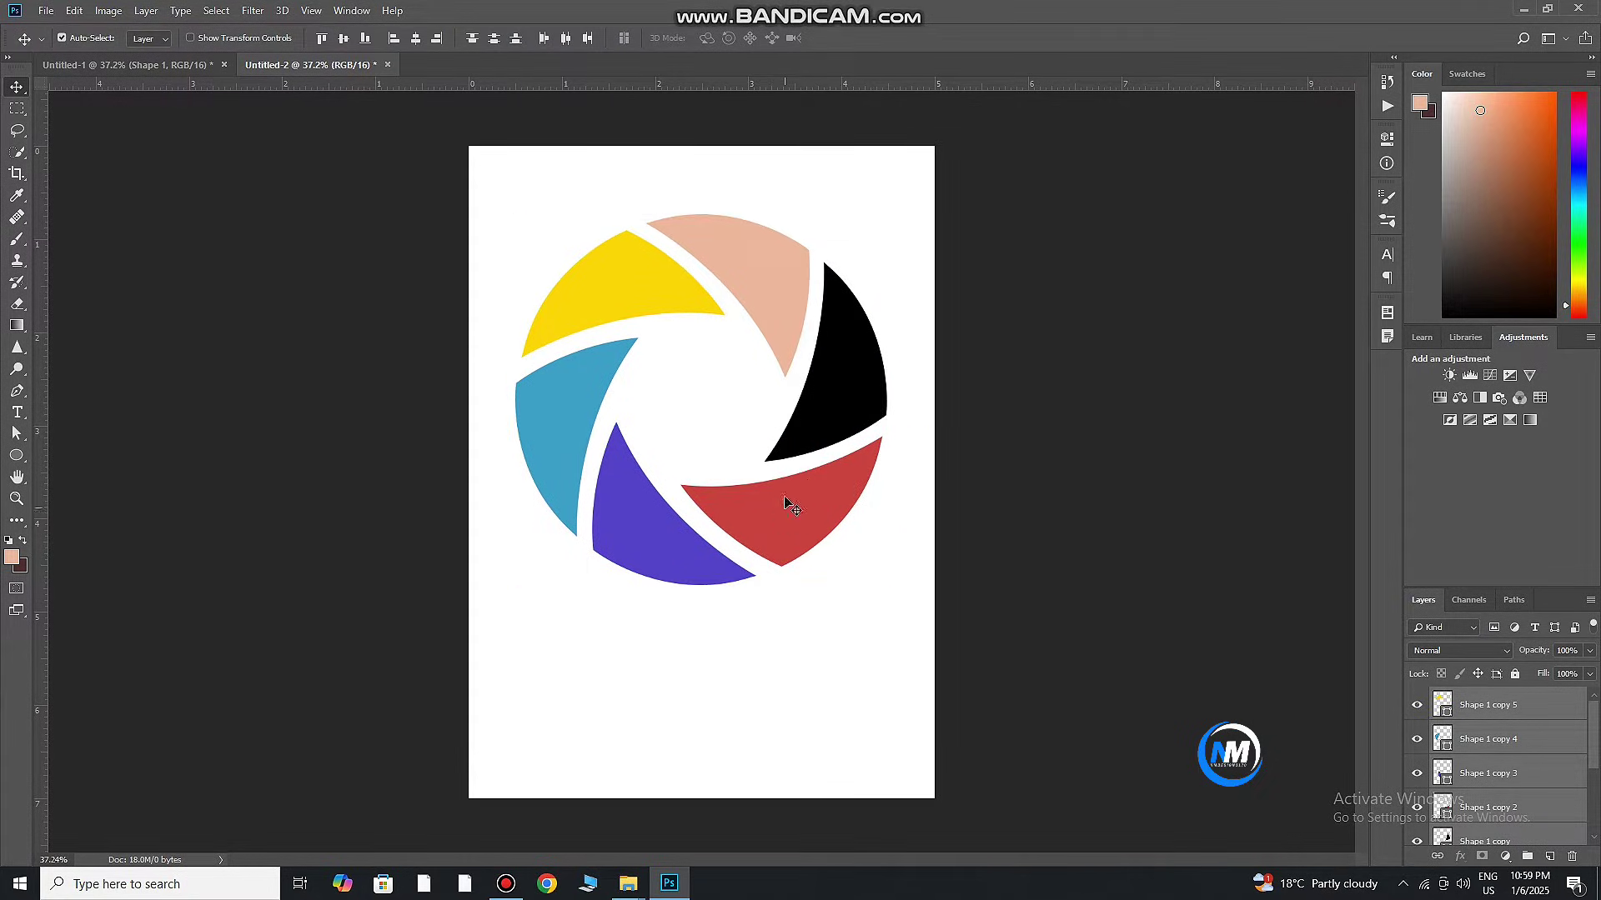
pyautogui.click(1117, 564)
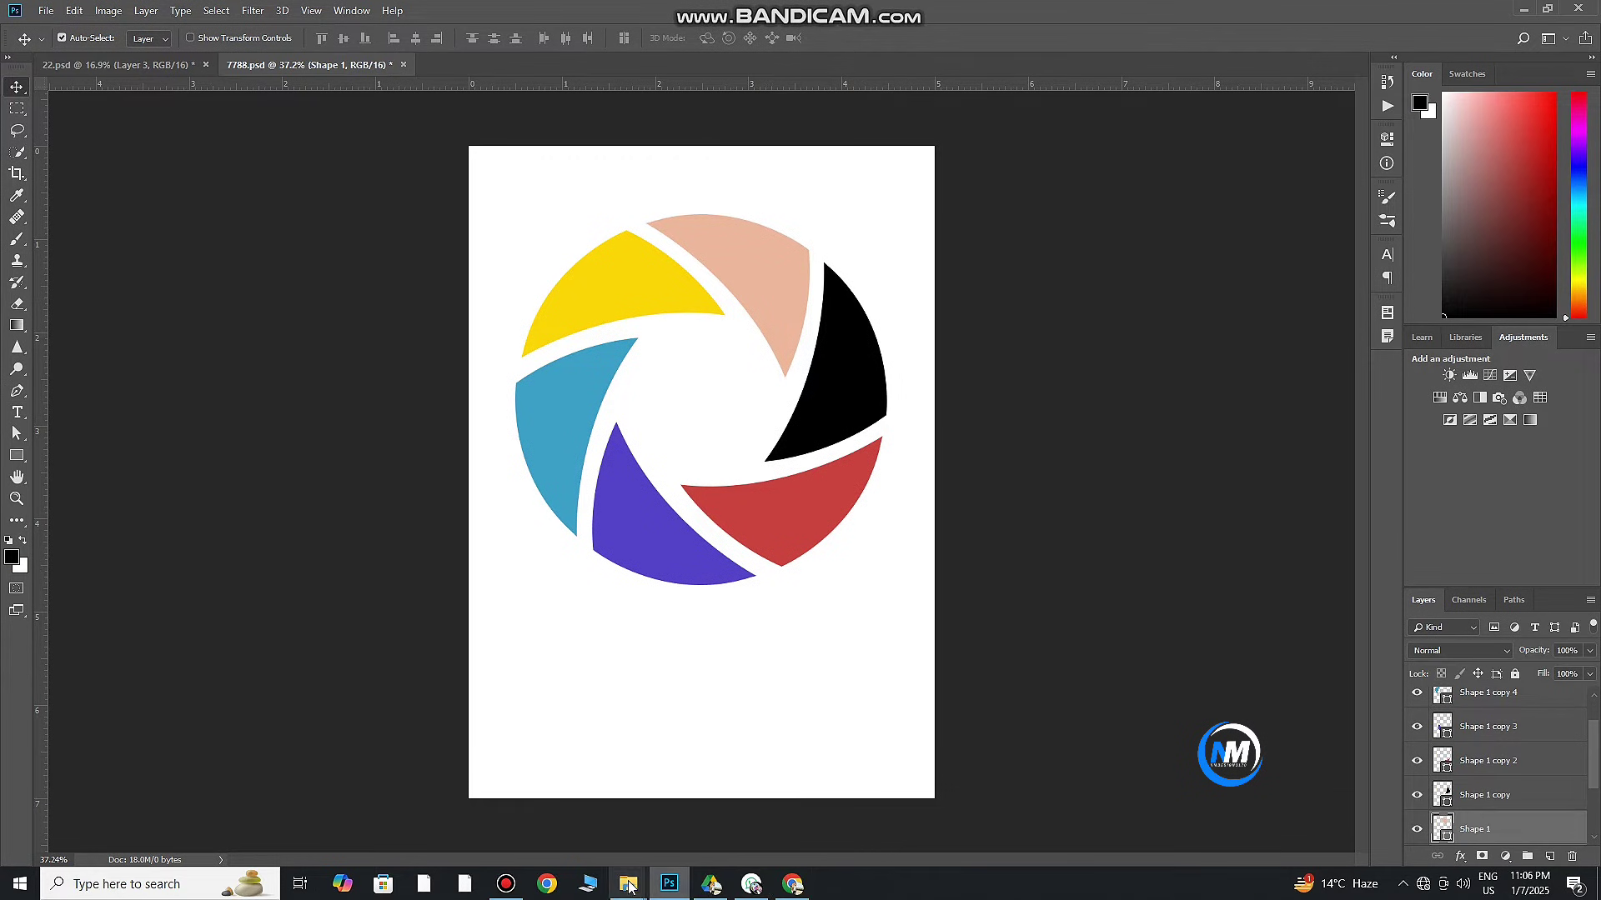
pyautogui.click(629, 885)
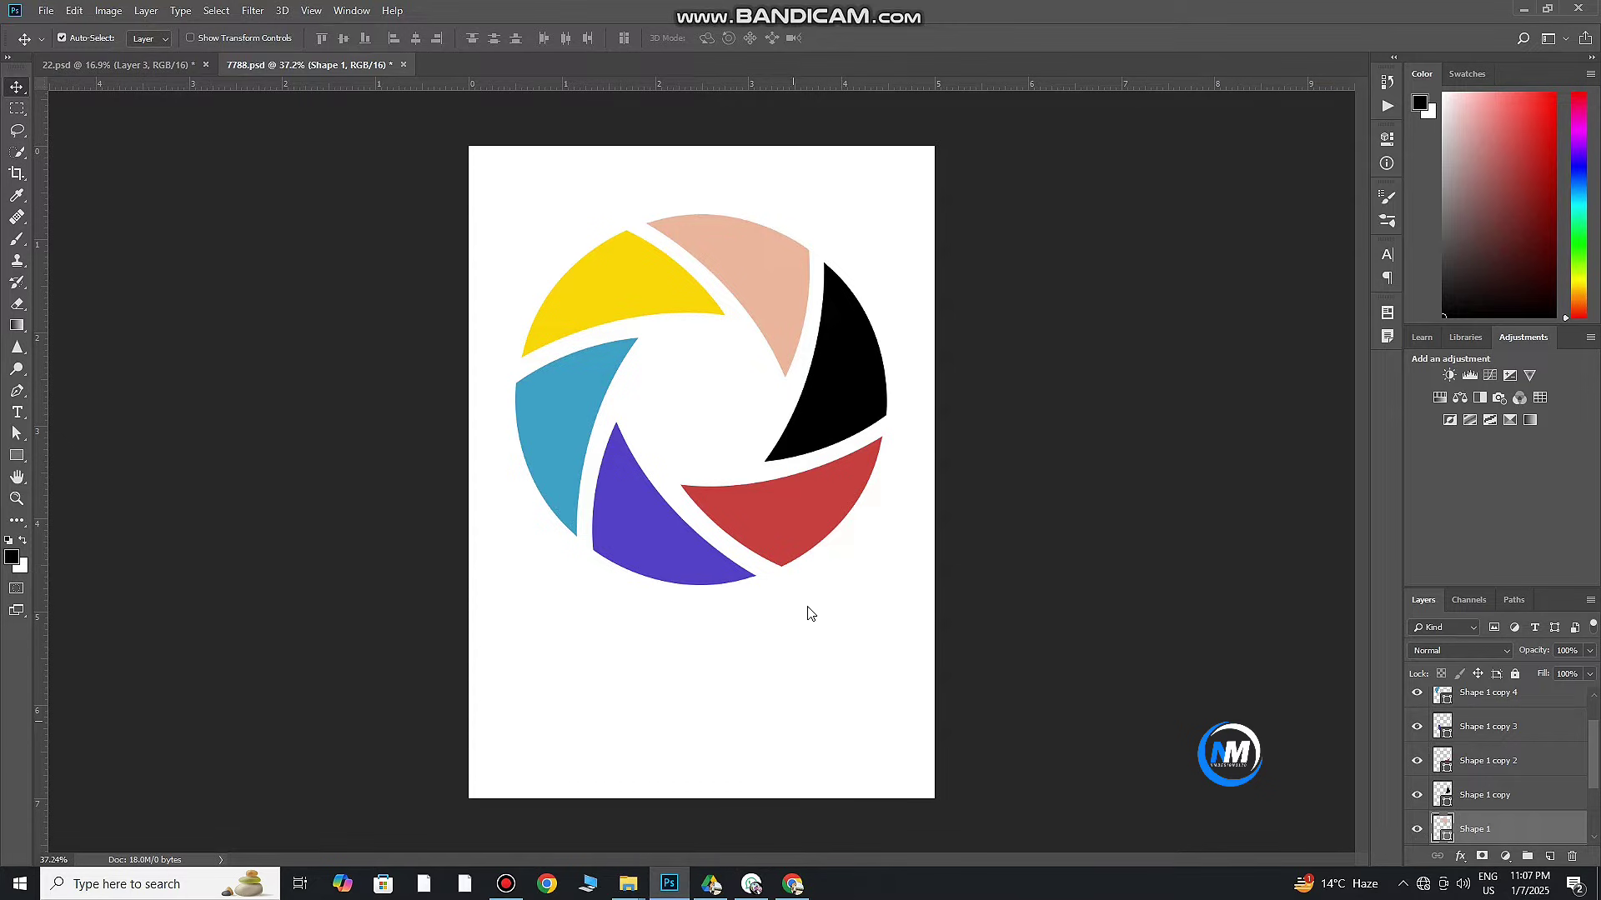
# Place a first portrait photo, scale it over the shutter and clip it to a blade
pyautogui.moveTo(917, 358); pyautogui.dragTo(808, 617)
pyautogui.click(1477, 876)
pyautogui.moveTo(927, 753); pyautogui.dragTo(850, 643)
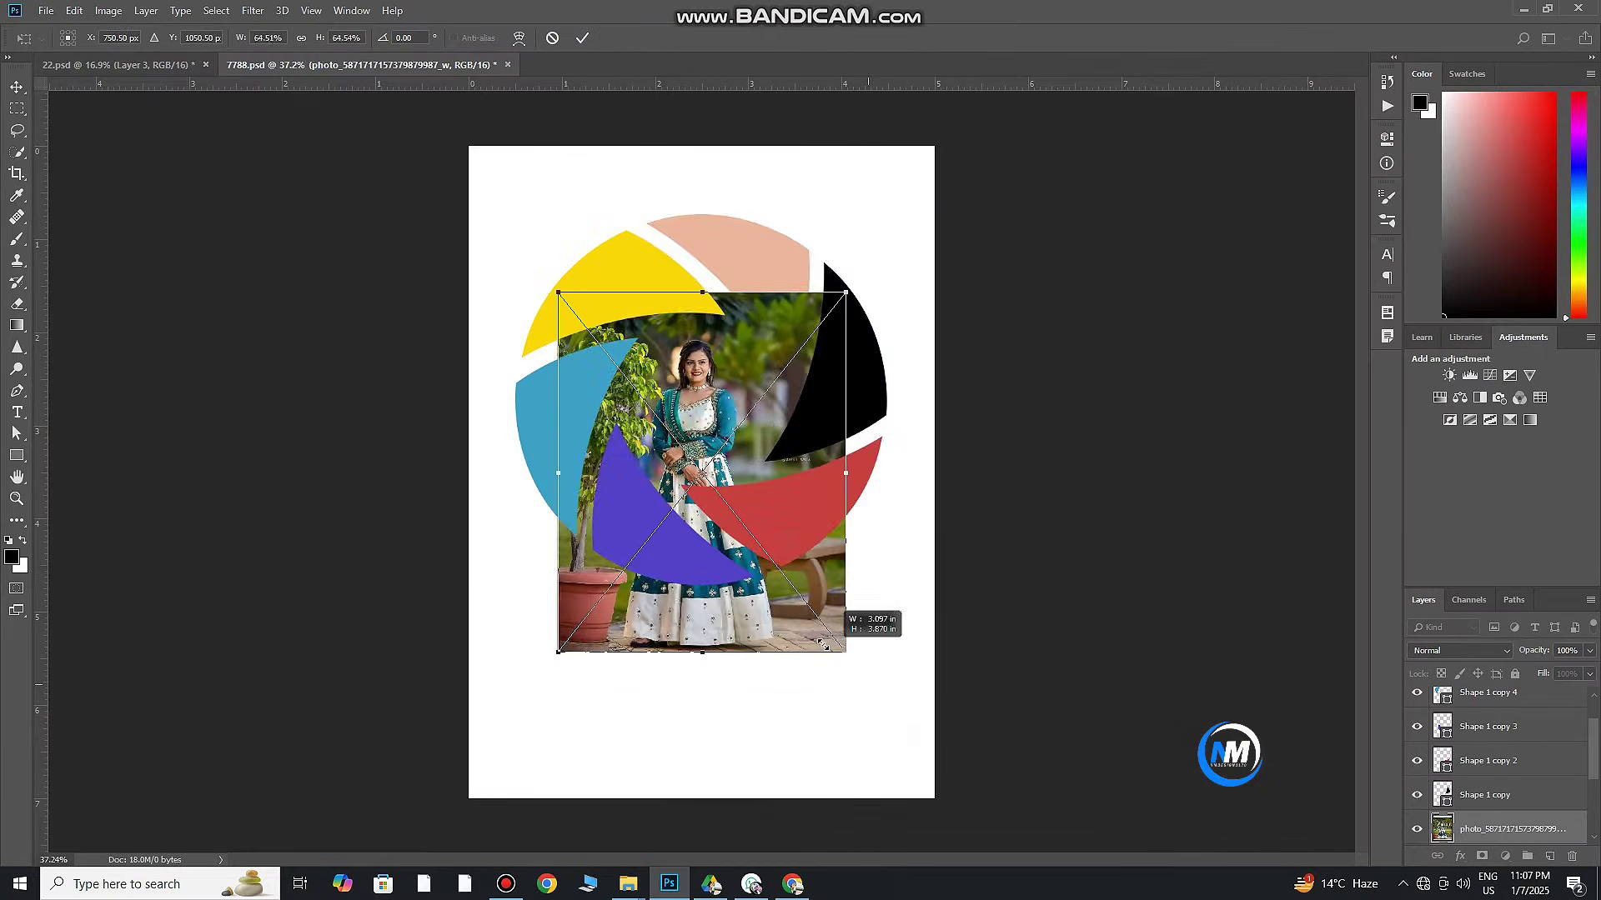
pyautogui.moveTo(700, 291); pyautogui.dragTo(760, 265)
pyautogui.press('Return')
pyautogui.hotkey('ctrl', 'alt', 'g')
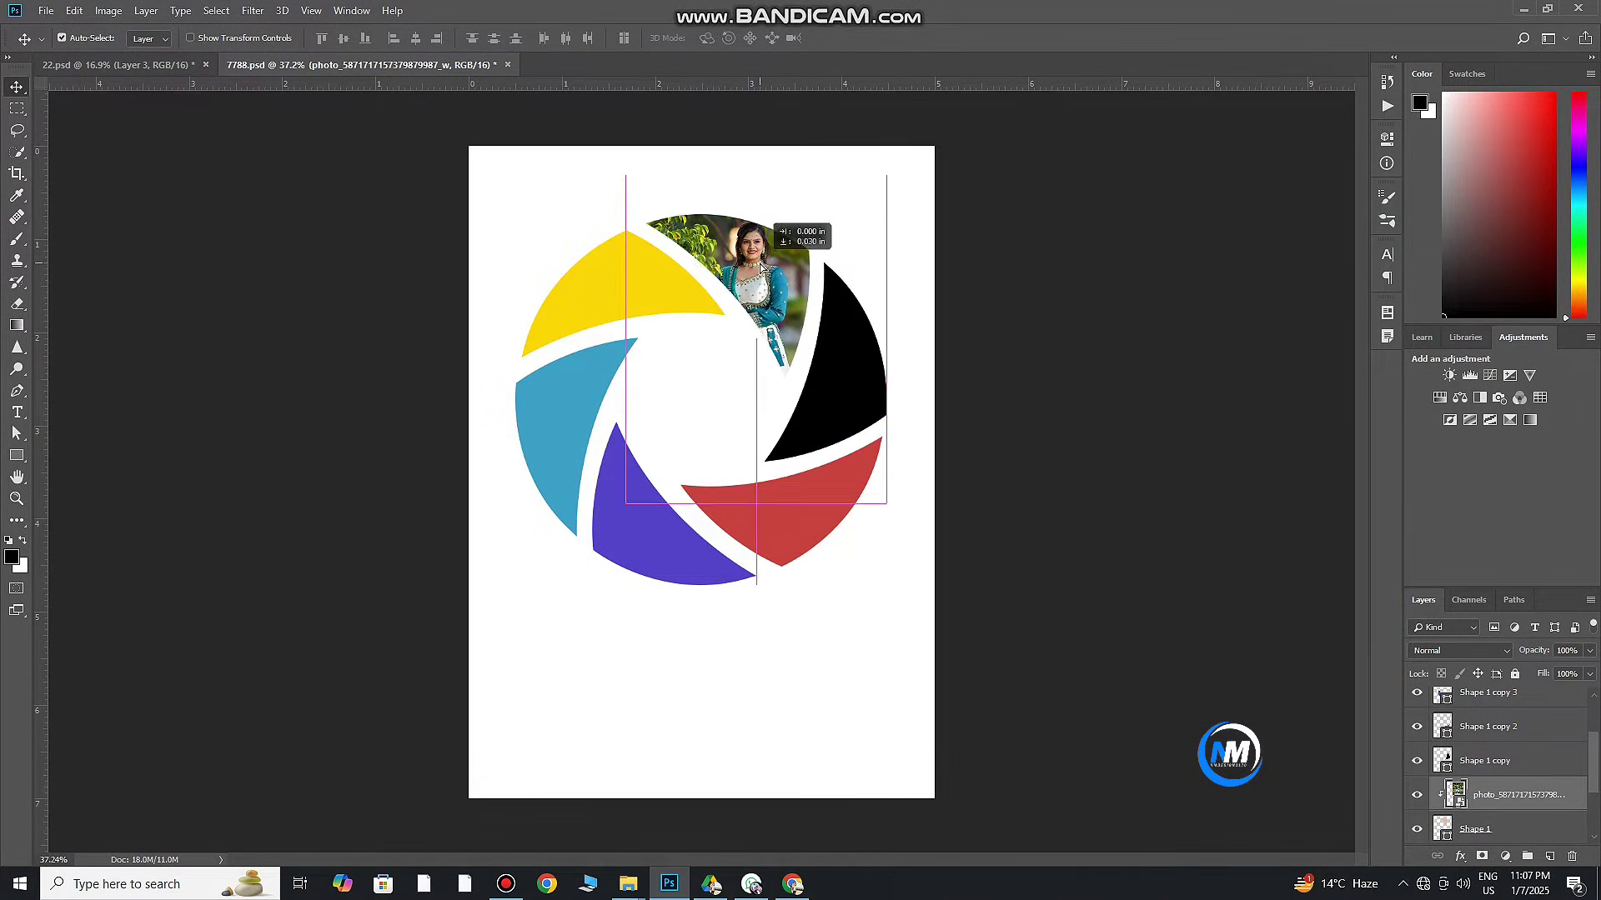
# Place a second portrait, clip it into the top blade and fit it inside
pyautogui.click(859, 384)
pyautogui.click(628, 884)
pyautogui.moveTo(1005, 351); pyautogui.dragTo(710, 520)
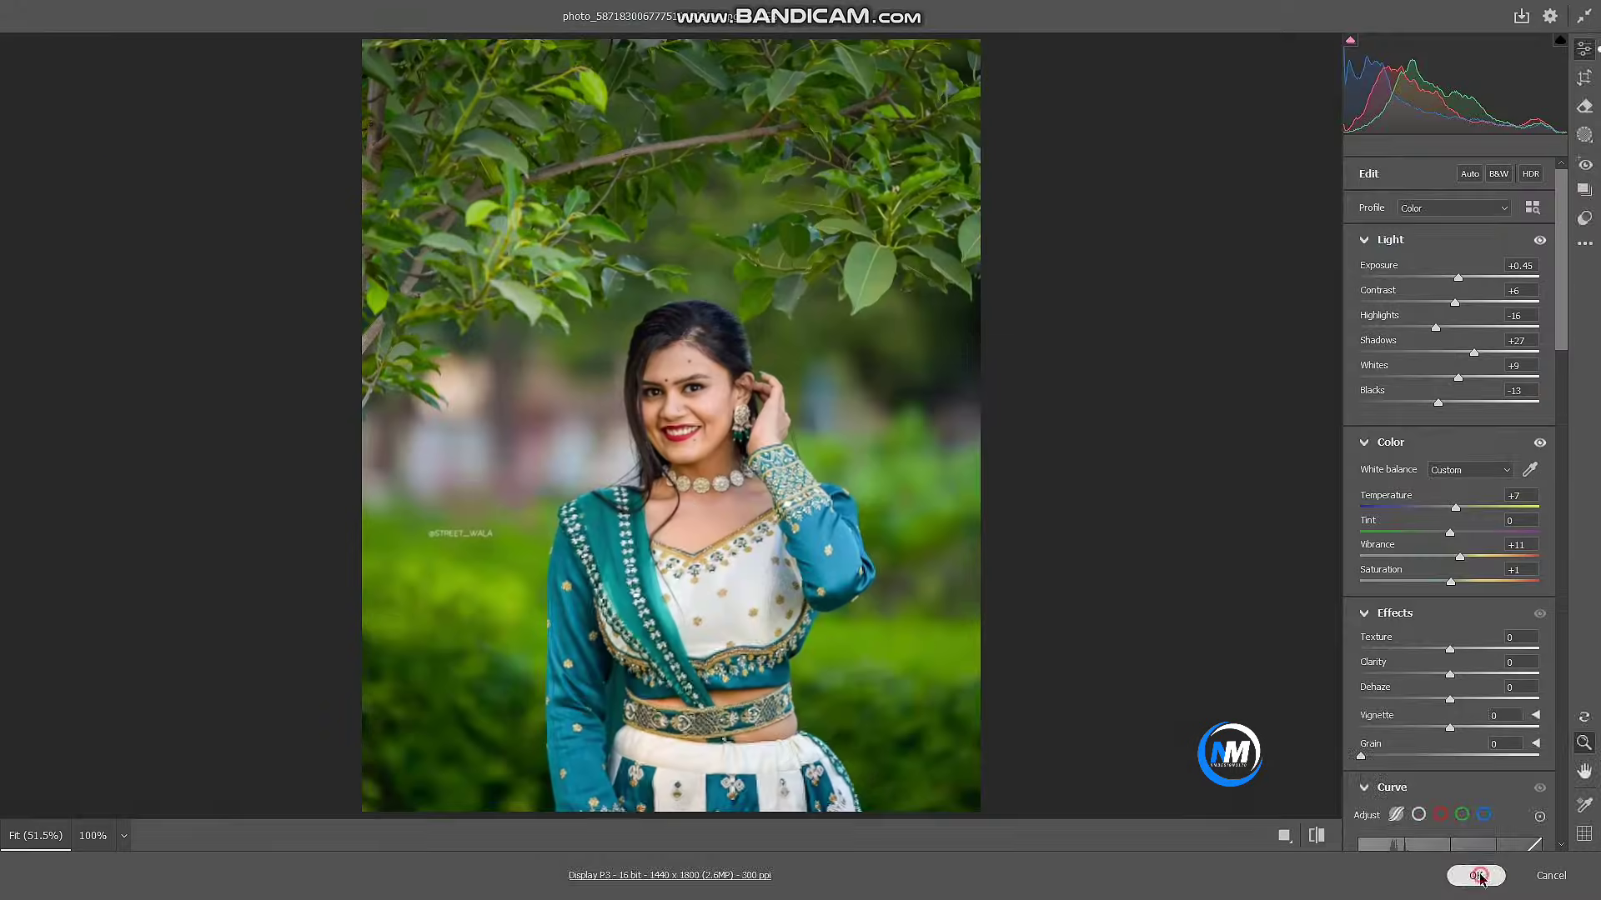
pyautogui.click(1476, 871)
pyautogui.moveTo(928, 742); pyautogui.dragTo(829, 562)
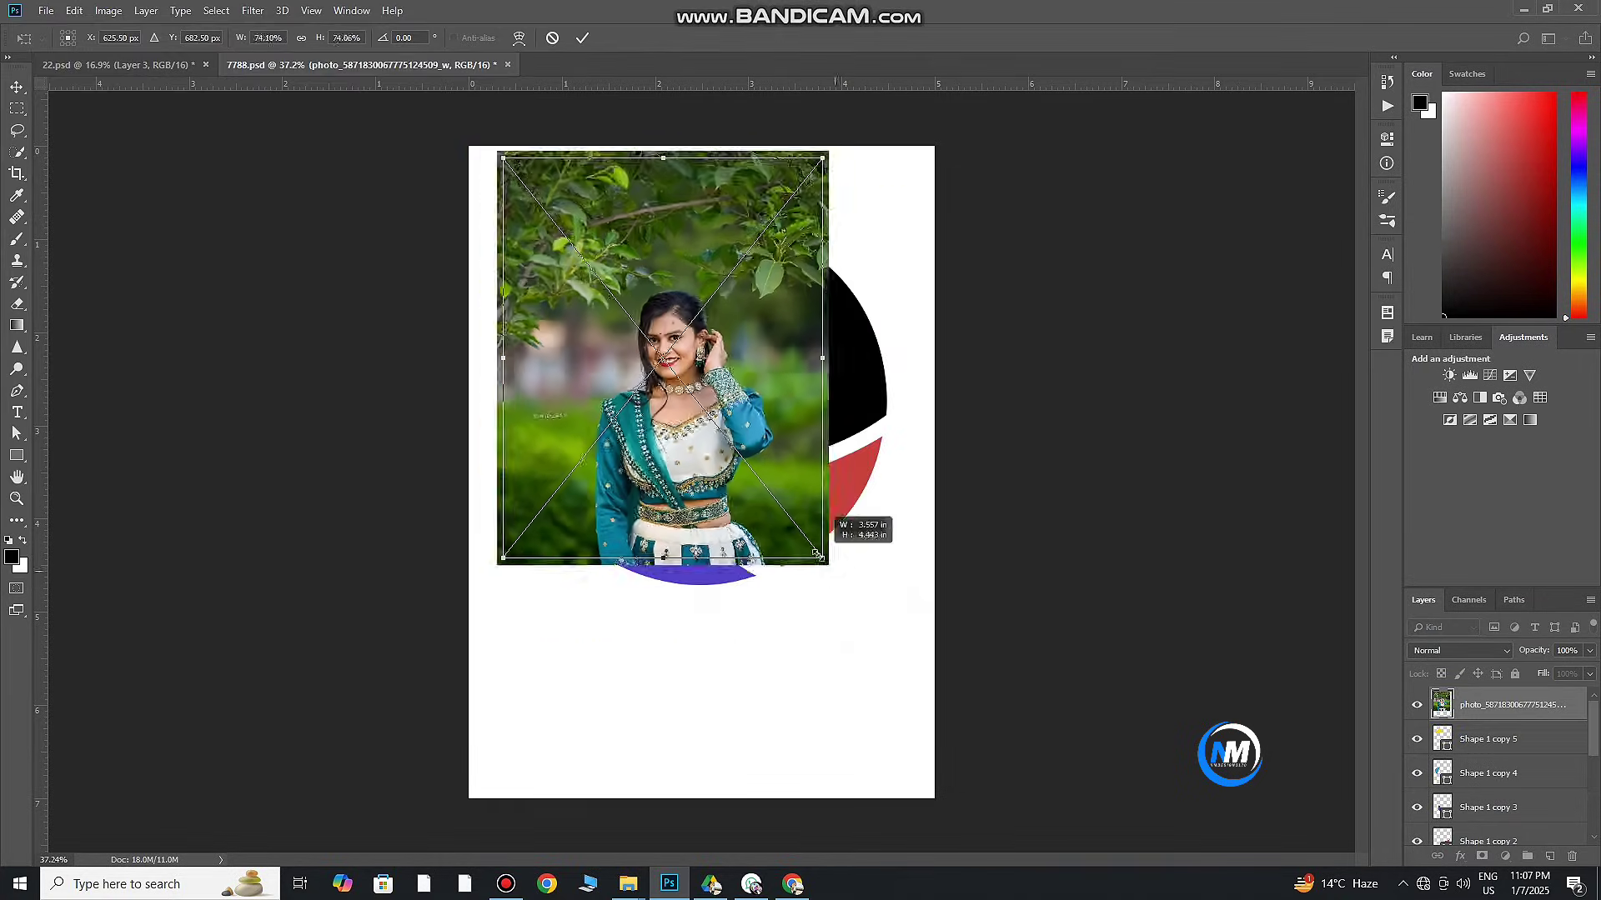
pyautogui.moveTo(630, 382)
pyautogui.mouseDown()
pyautogui.moveTo(659, 421)
pyautogui.moveTo(657, 372)
pyautogui.mouseUp()
pyautogui.keyDown('alt'); pyautogui.click(1557, 718); pyautogui.keyUp('alt')
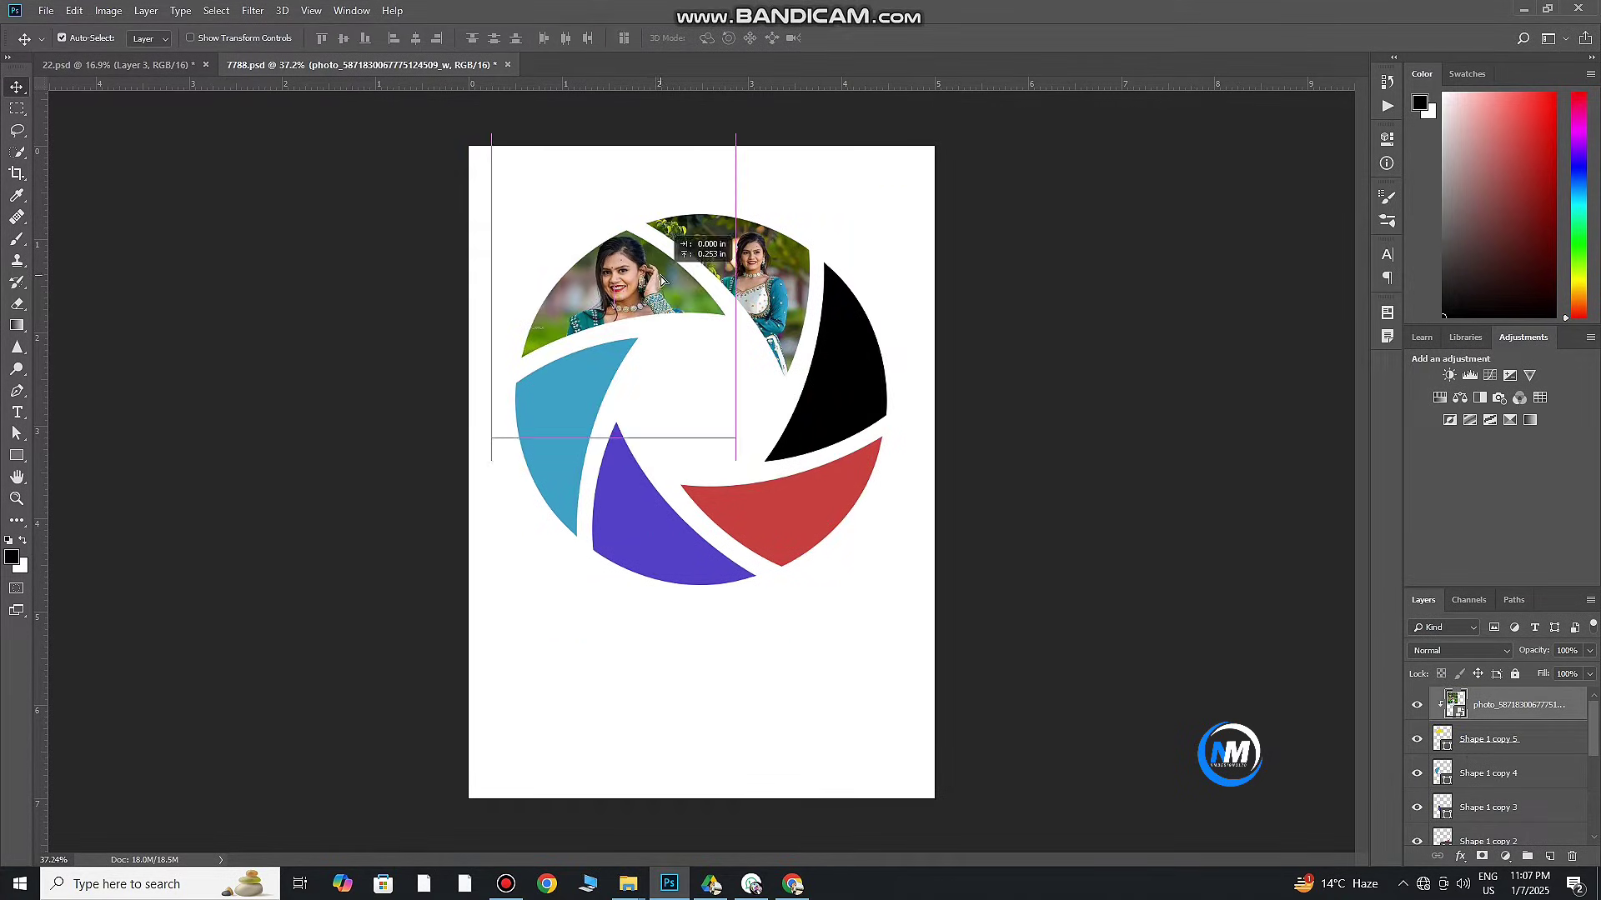
pyautogui.hotkey('ctrl', 't')
pyautogui.moveTo(658, 317); pyautogui.dragTo(683, 334)
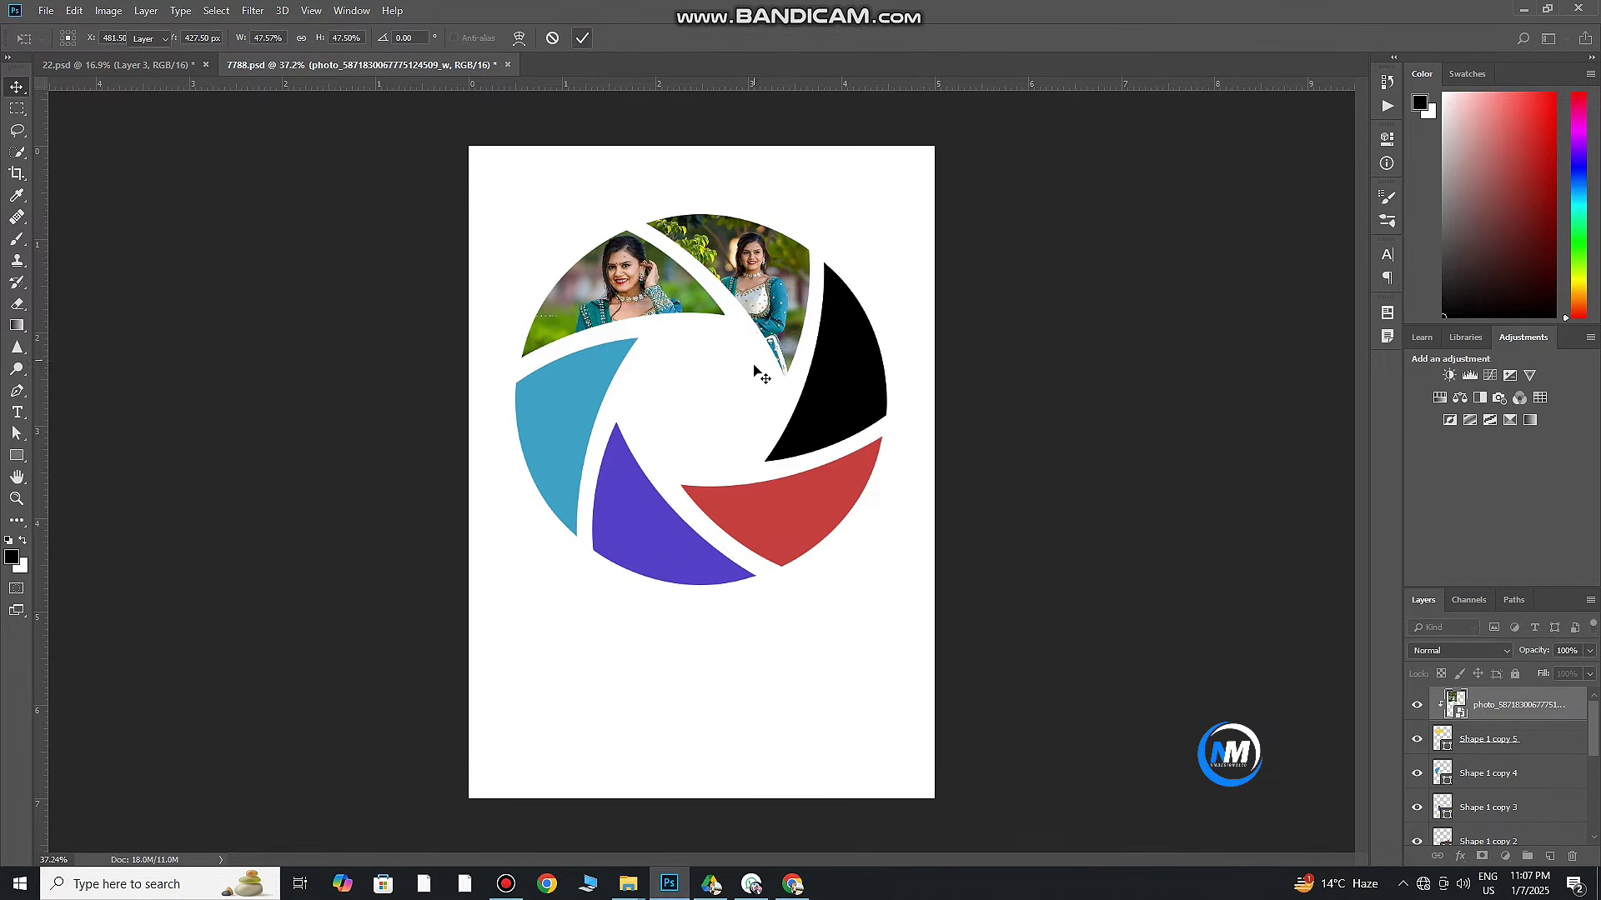
pyautogui.press('Return')
# Place another portrait at about 59%, clip it into the black right blade and fit it
pyautogui.click(627, 884)
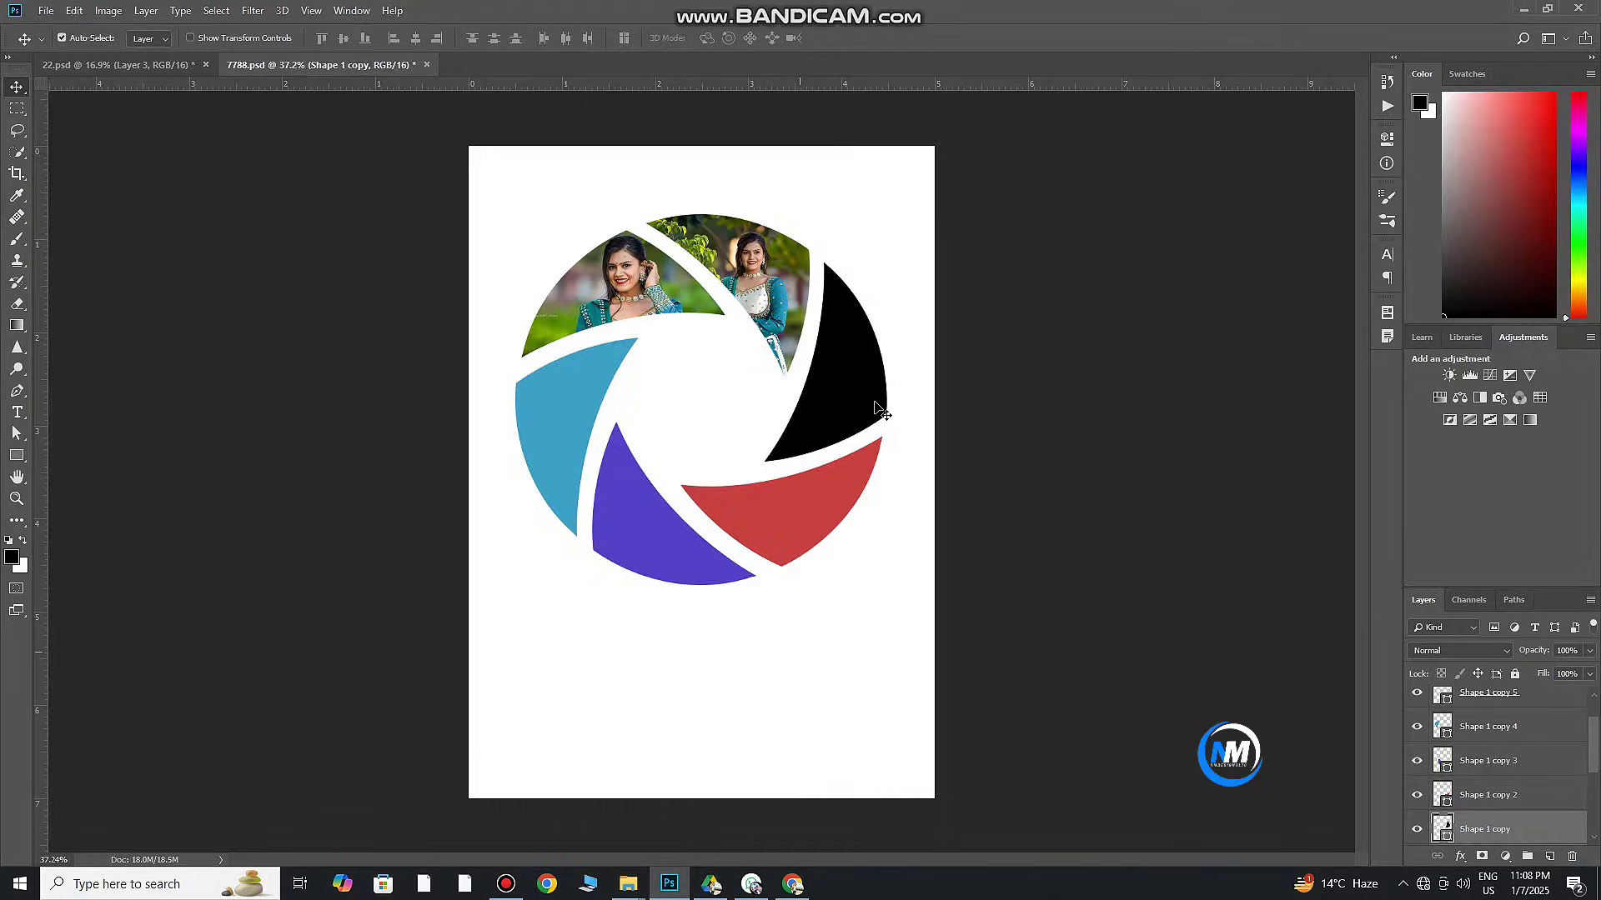
pyautogui.moveTo(1128, 548); pyautogui.dragTo(700, 467)
pyautogui.press('Return')
pyautogui.moveTo(925, 750); pyautogui.dragTo(838, 642)
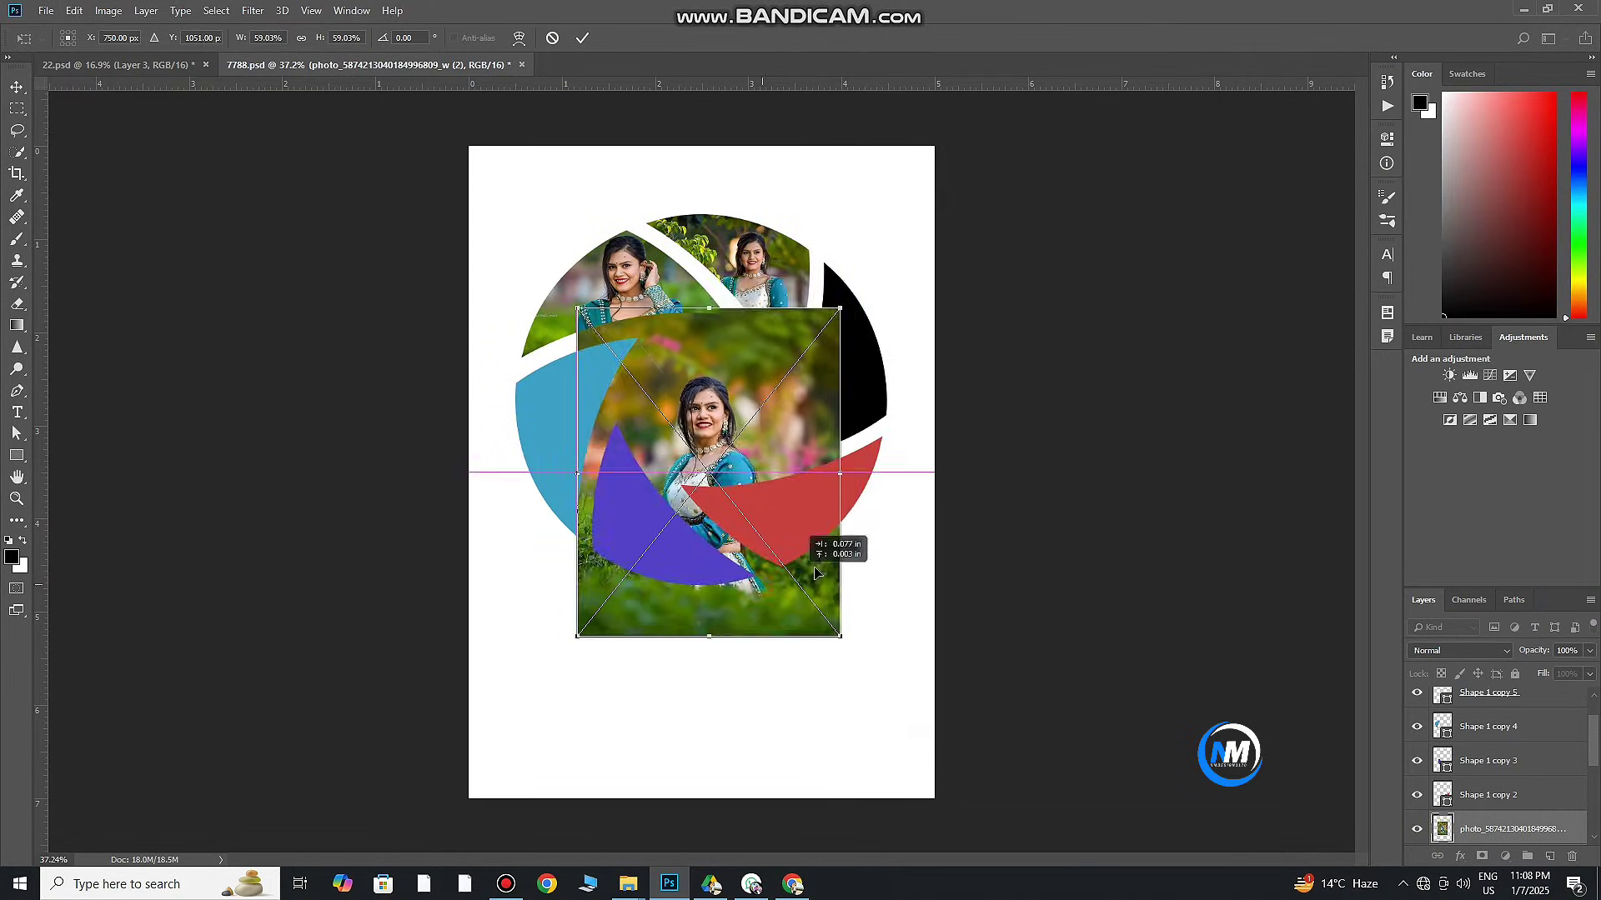
pyautogui.moveTo(750, 500); pyautogui.dragTo(890, 429)
pyautogui.keyDown('alt'); pyautogui.click(1537, 736); pyautogui.keyUp('alt')
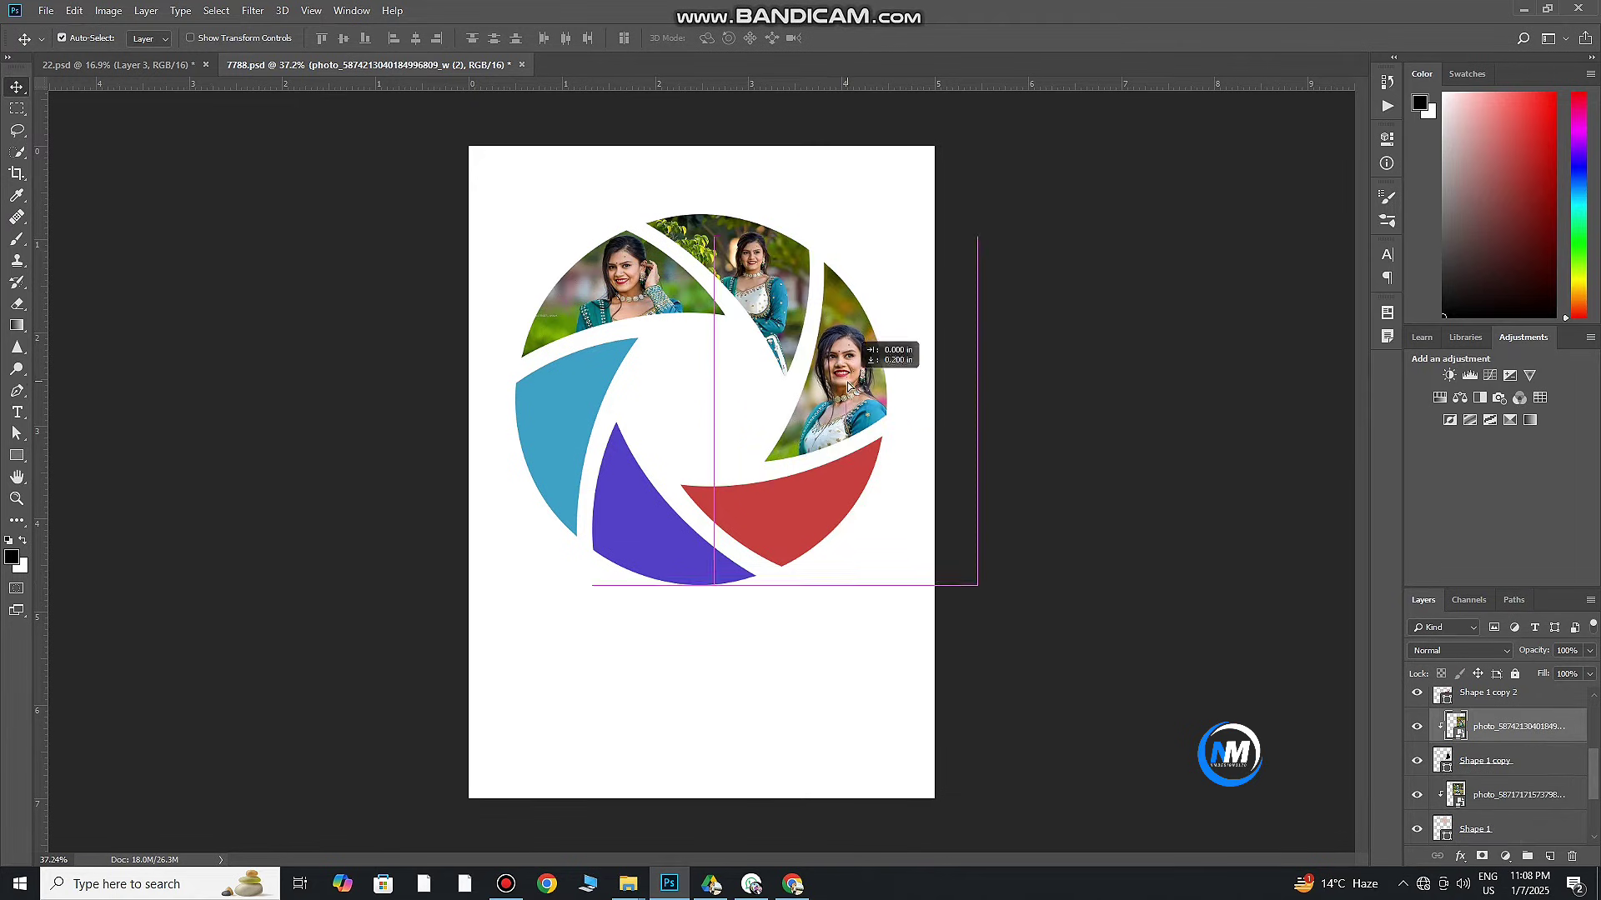
pyautogui.hotkey('ctrl', 't')
pyautogui.moveTo(917, 400); pyautogui.dragTo(926, 392)
pyautogui.click(581, 38)
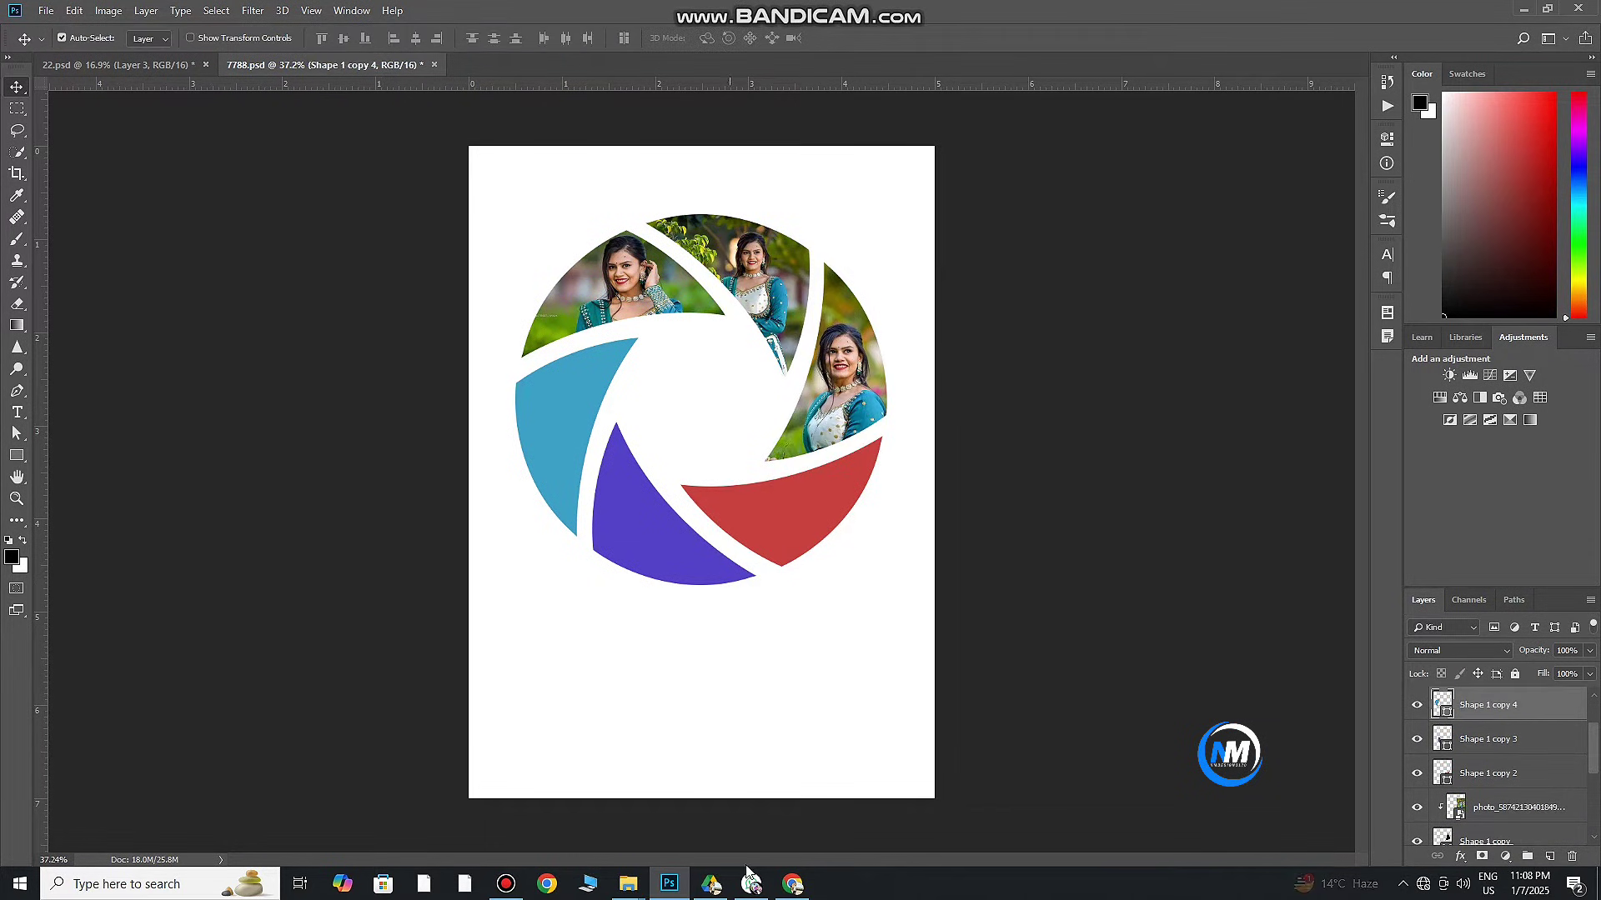
# Clip a full-length portrait into the blue left blade, then bring in and resize a fifth photo
pyautogui.click(628, 884)
pyautogui.moveTo(1338, 261); pyautogui.dragTo(1080, 762)
pyautogui.moveTo(926, 751); pyautogui.dragTo(704, 613)
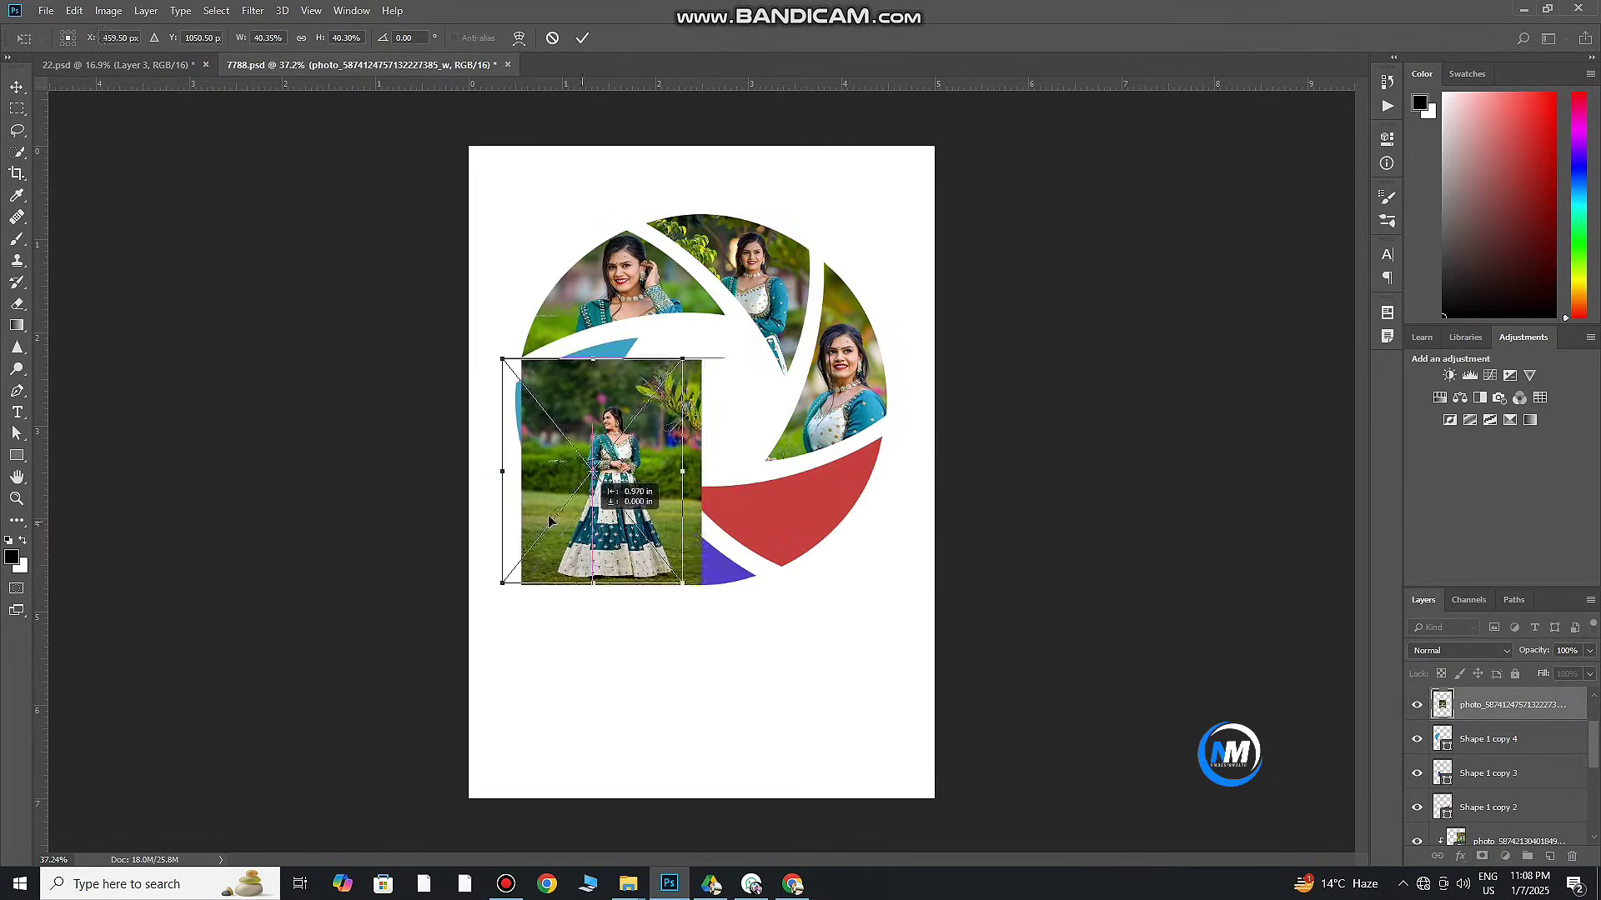
pyautogui.moveTo(600, 483); pyautogui.dragTo(584, 424)
pyautogui.moveTo(680, 537); pyautogui.dragTo(707, 581)
pyautogui.keyDown('alt'); pyautogui.click(1487, 720); pyautogui.keyUp('alt')
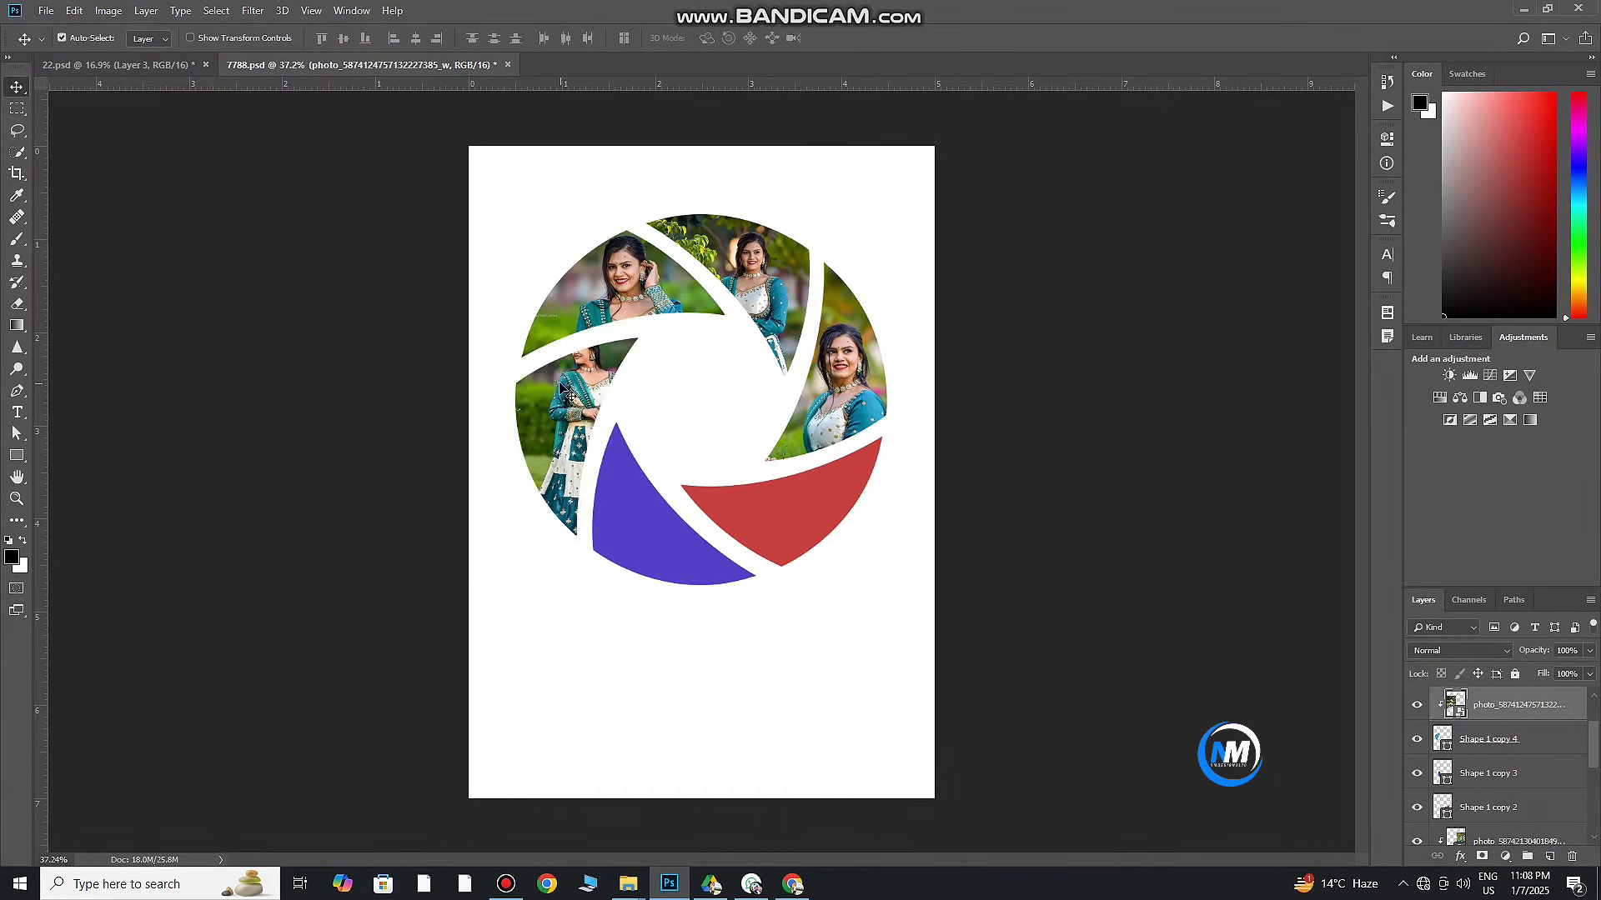
pyautogui.moveTo(584, 434); pyautogui.dragTo(590, 375)
pyautogui.click(628, 884)
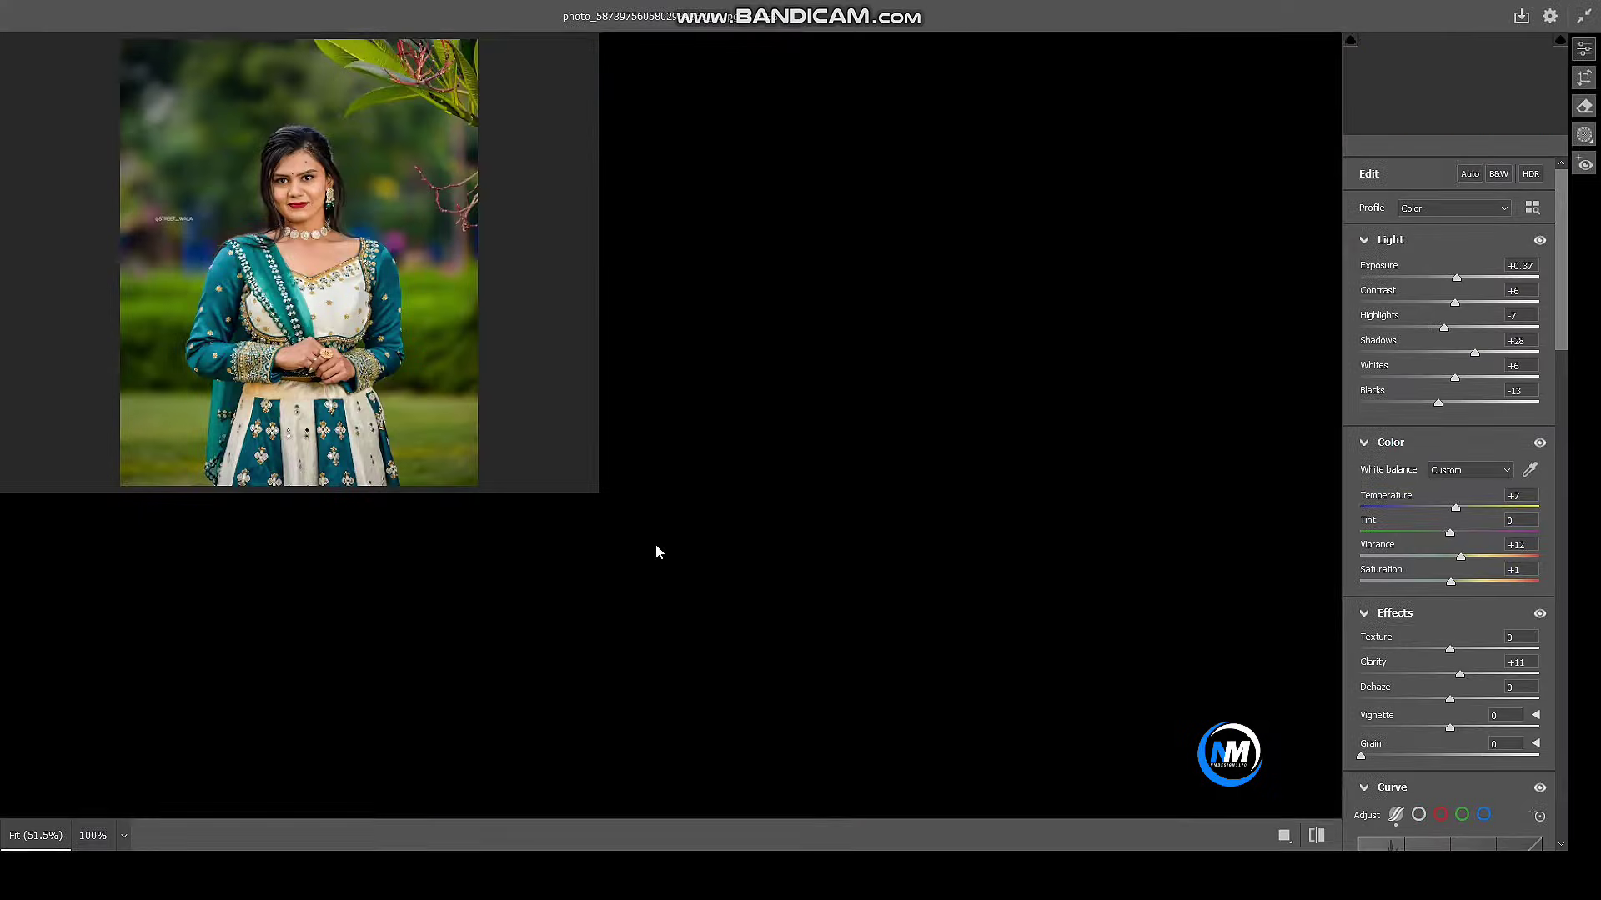
pyautogui.moveTo(929, 761); pyautogui.dragTo(779, 661)
# Clip the fifth photo into the lower-left purple blade, restacking it above its shape
pyautogui.moveTo(697, 542); pyautogui.dragTo(674, 479)
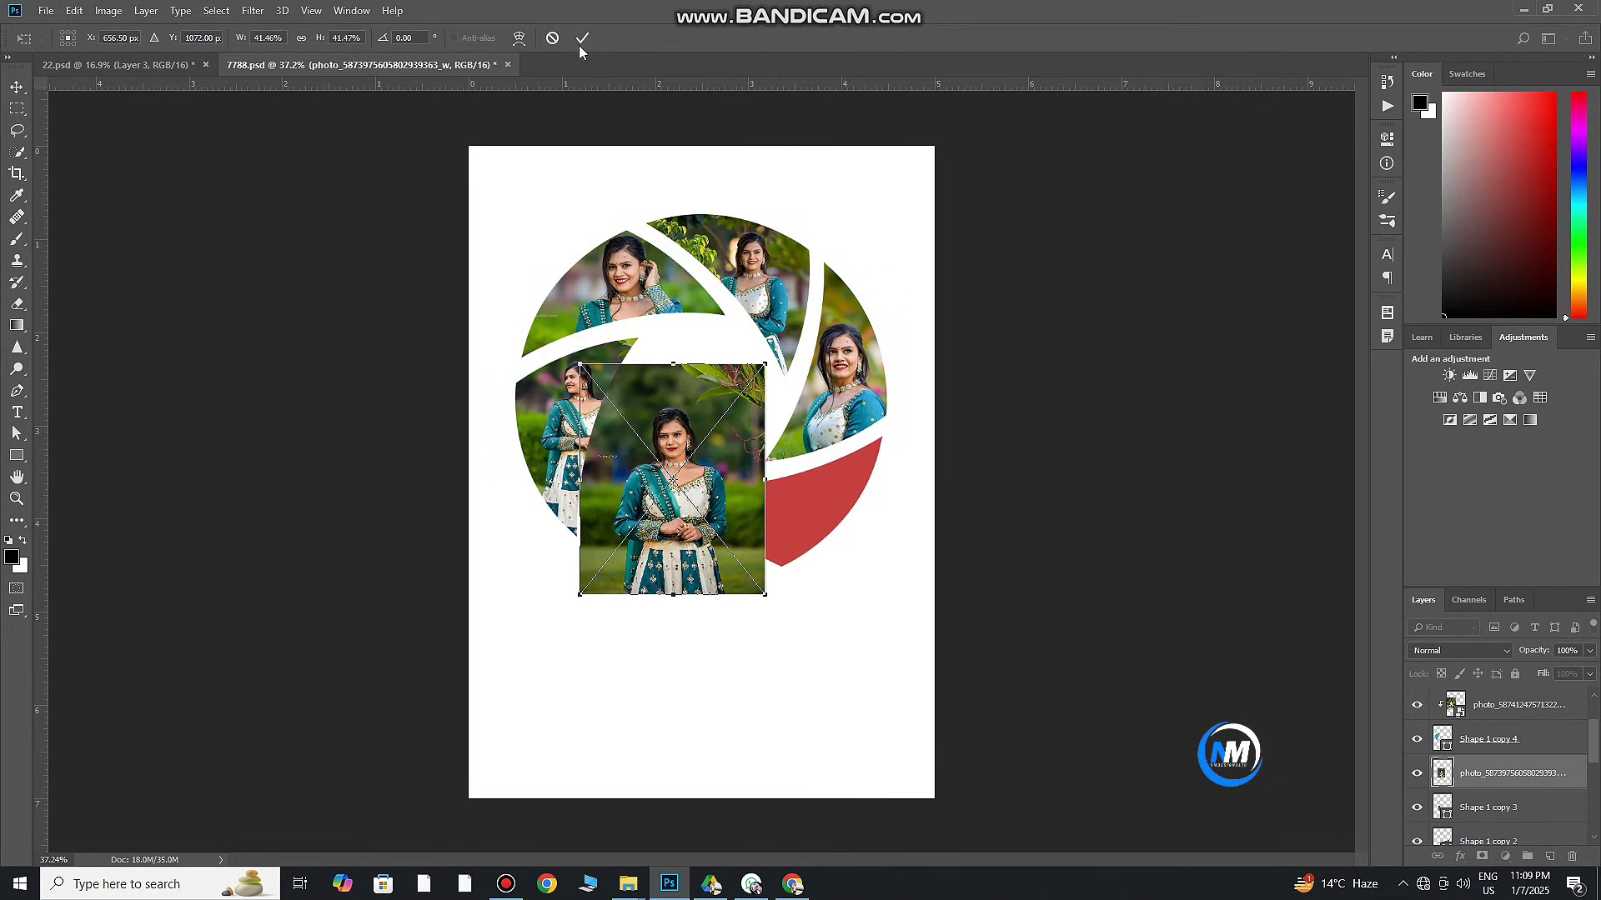
pyautogui.click(582, 37)
pyautogui.hotkey('ctrl', 'alt', 'g')
pyautogui.moveTo(650, 533); pyautogui.dragTo(602, 586)
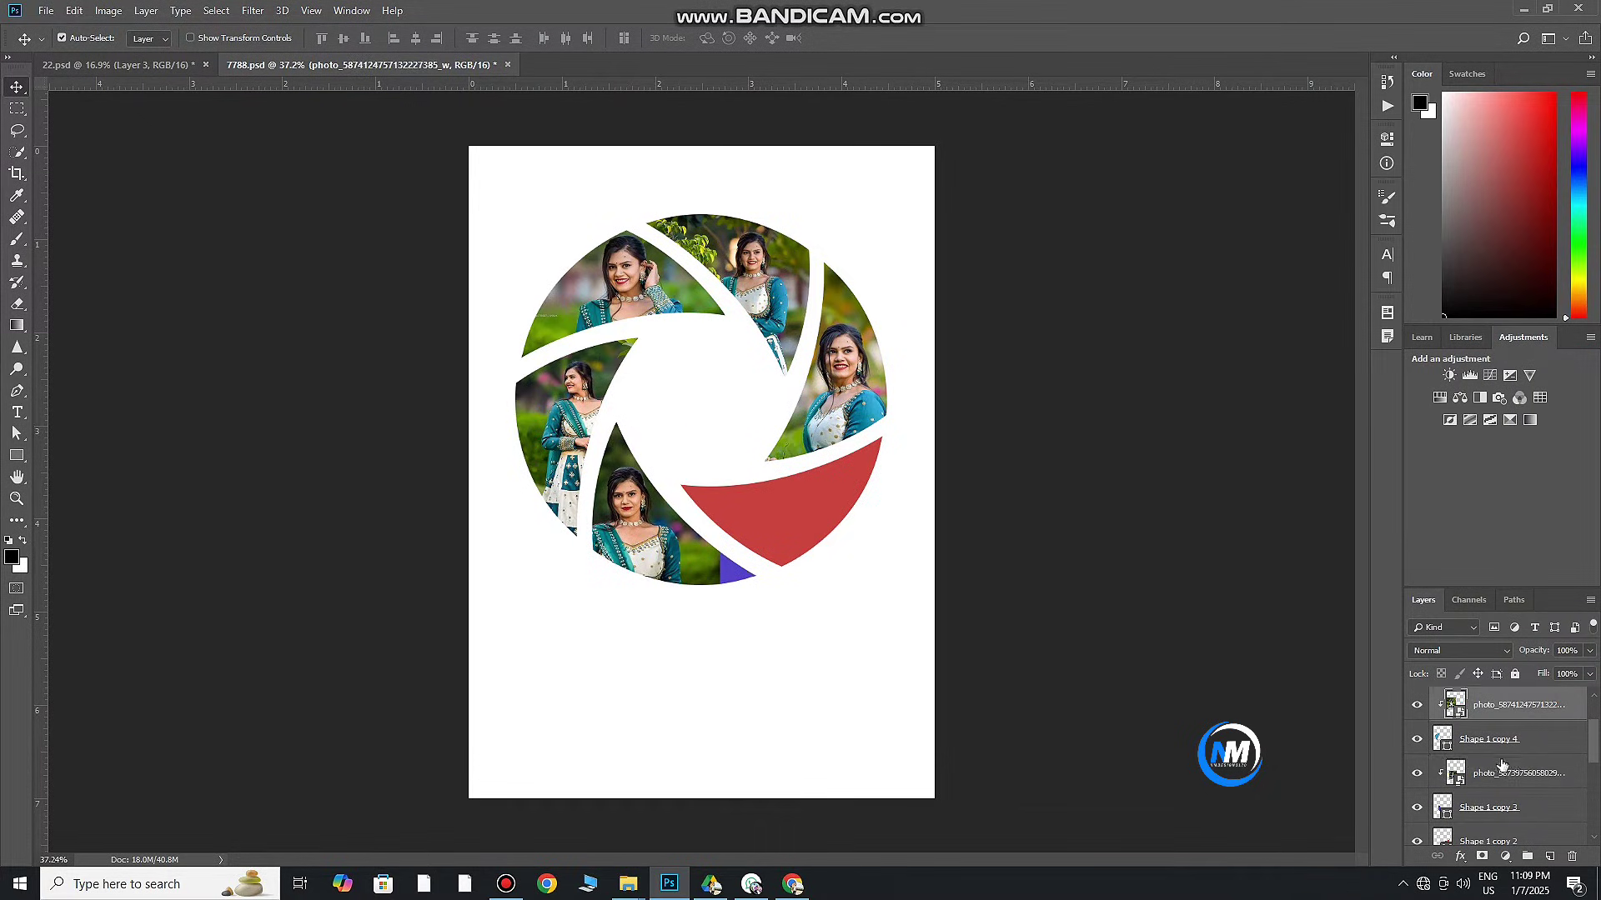
pyautogui.moveTo(1517, 773); pyautogui.dragTo(1525, 783)
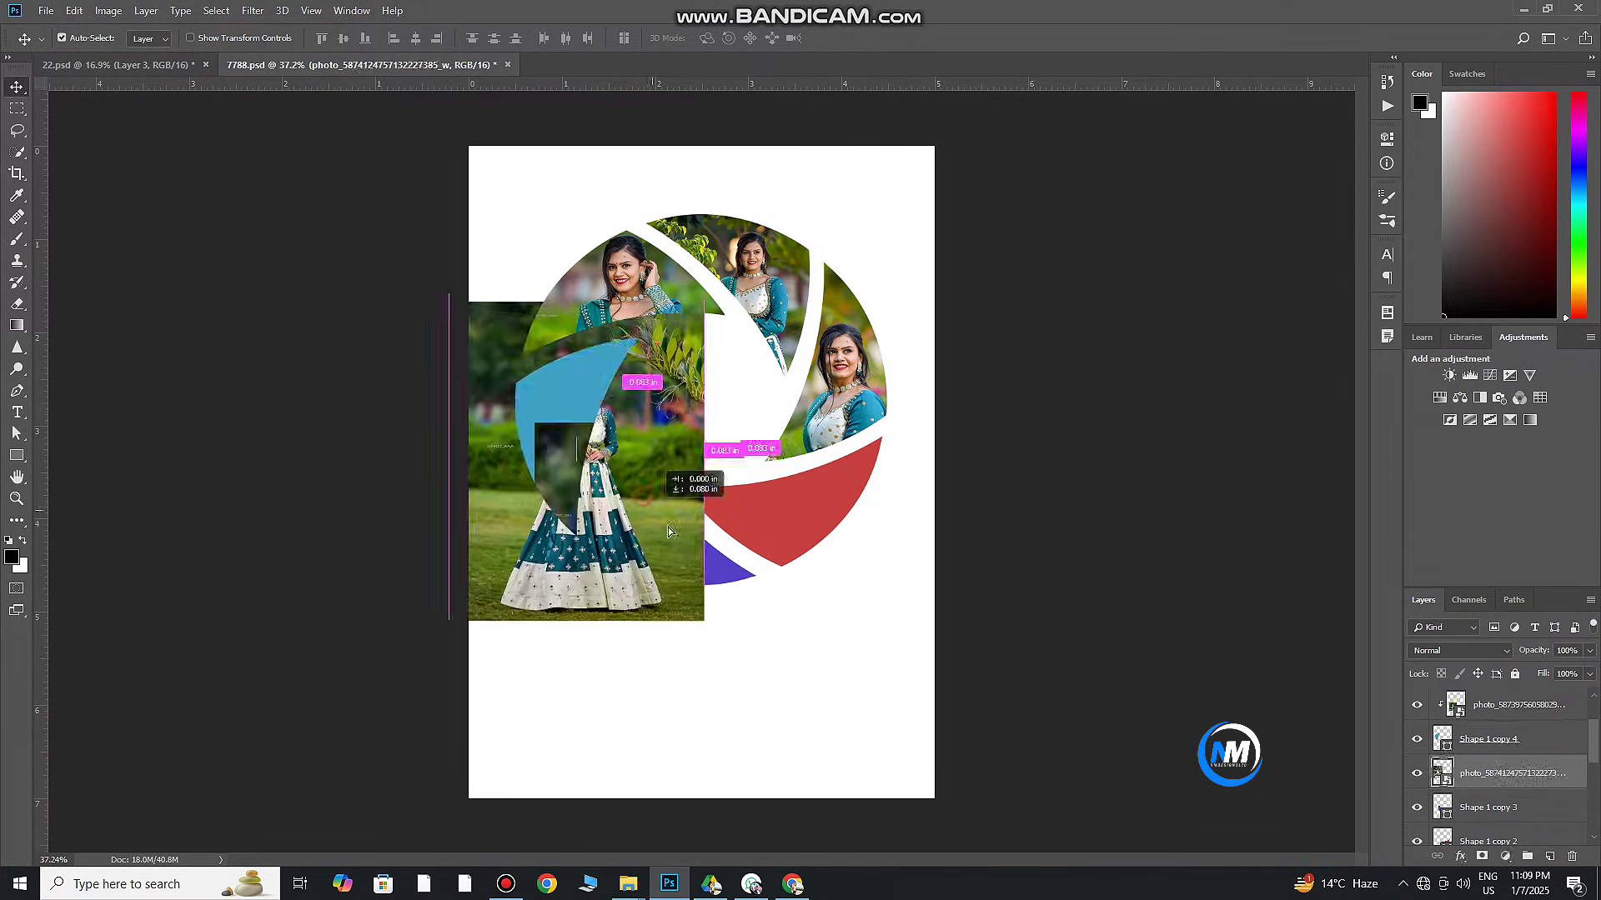
pyautogui.moveTo(500, 357); pyautogui.dragTo(667, 621)
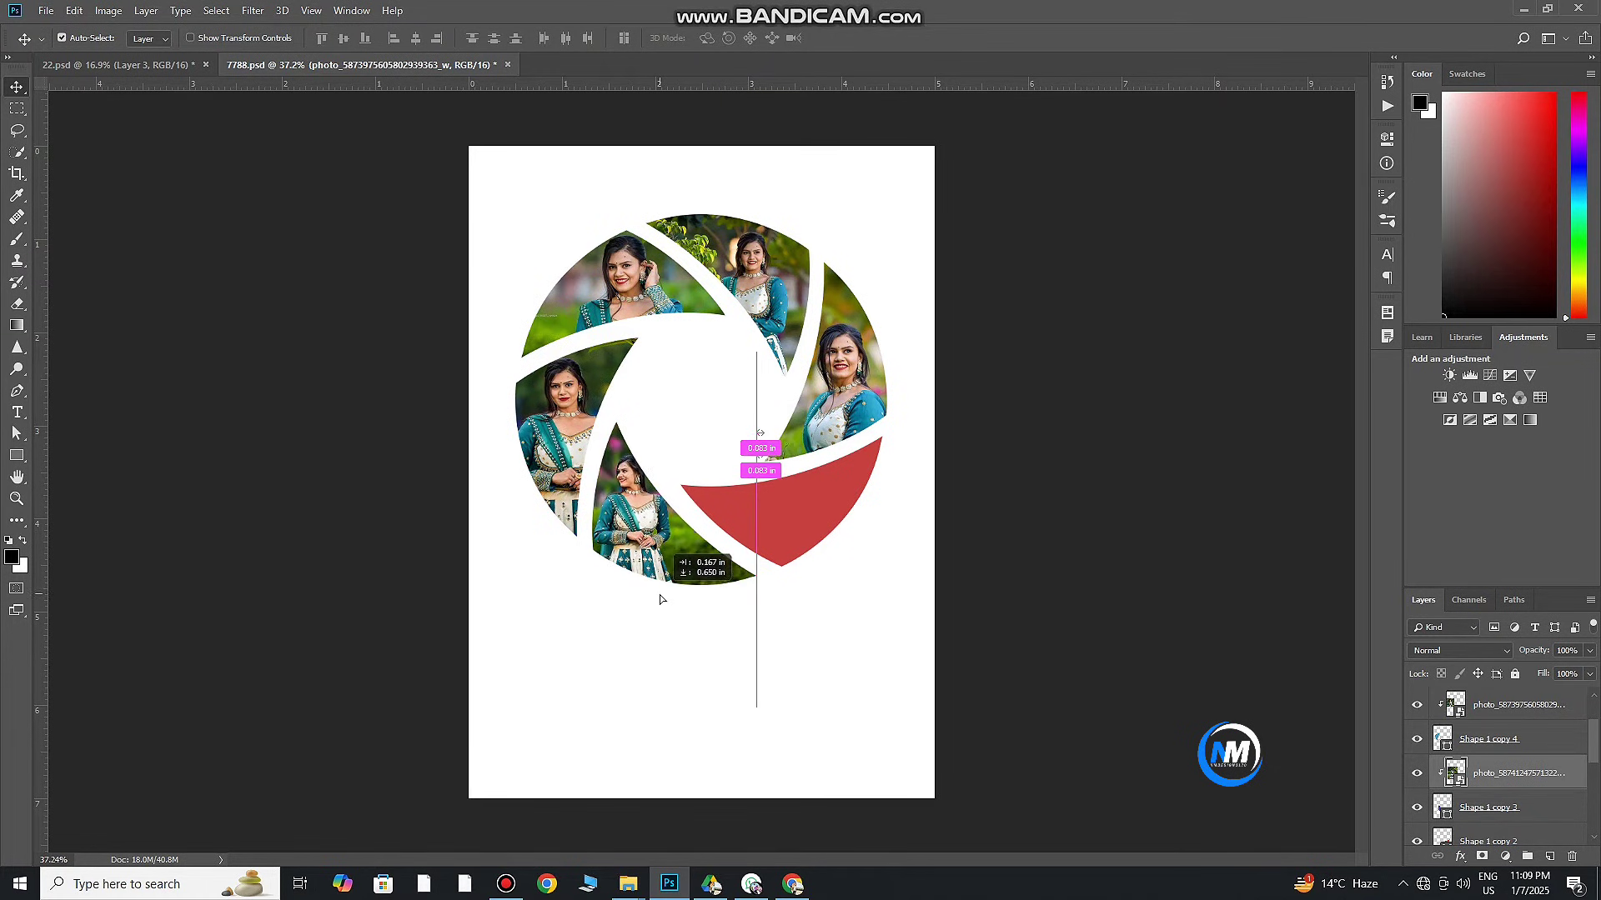
# Place one more portrait, clip it into the red lower-right blade and fit it
pyautogui.click(628, 884)
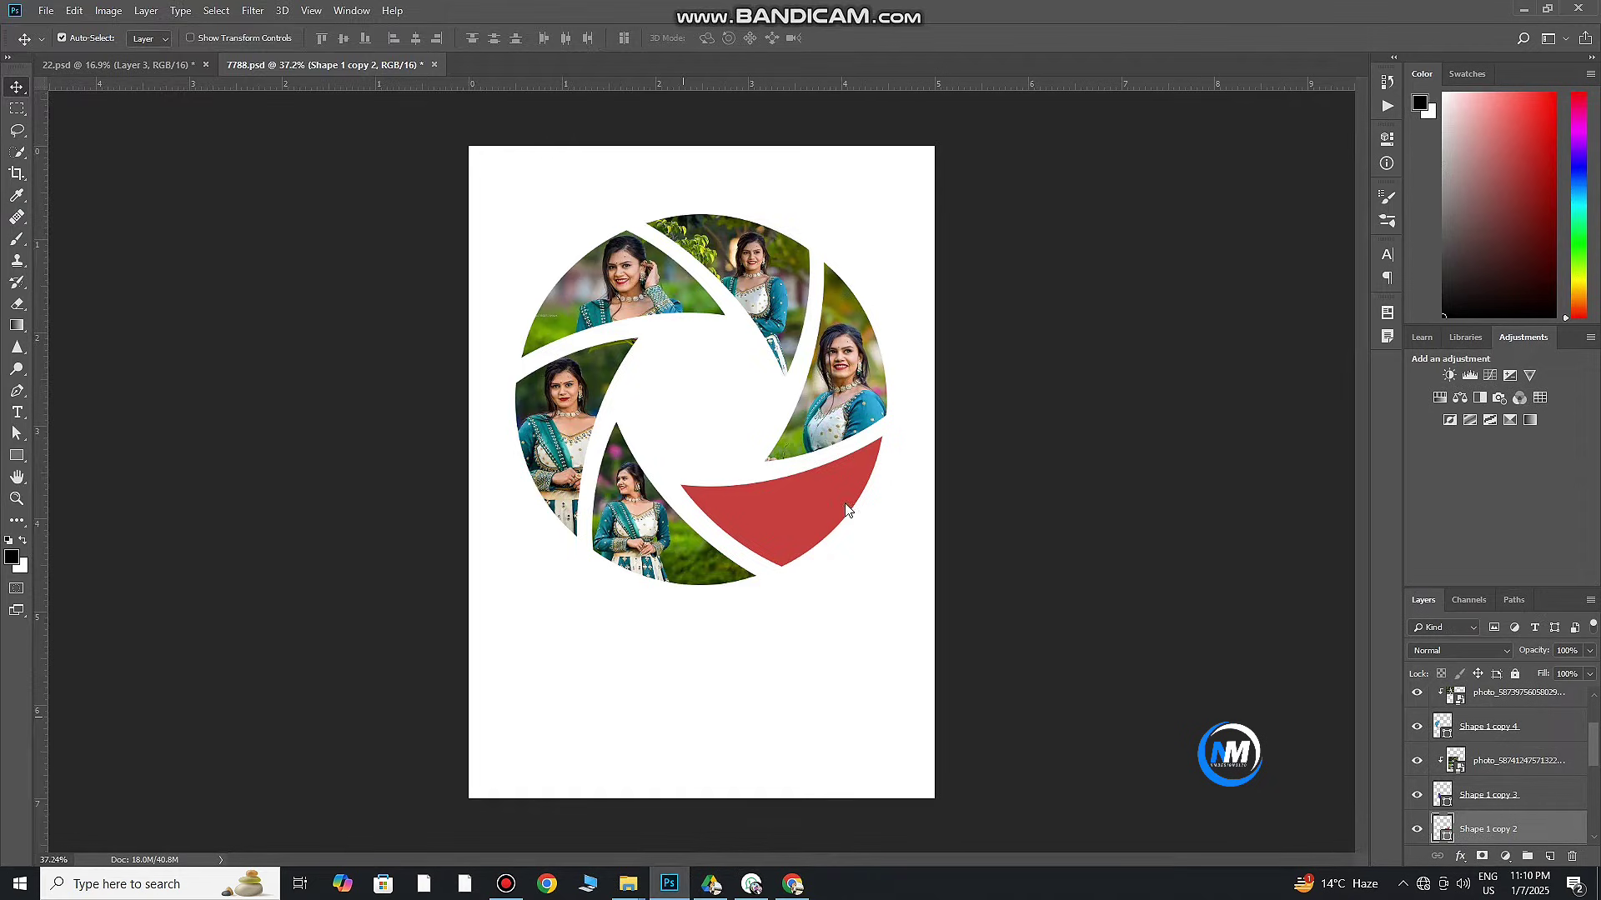
pyautogui.moveTo(1089, 190); pyautogui.dragTo(659, 557)
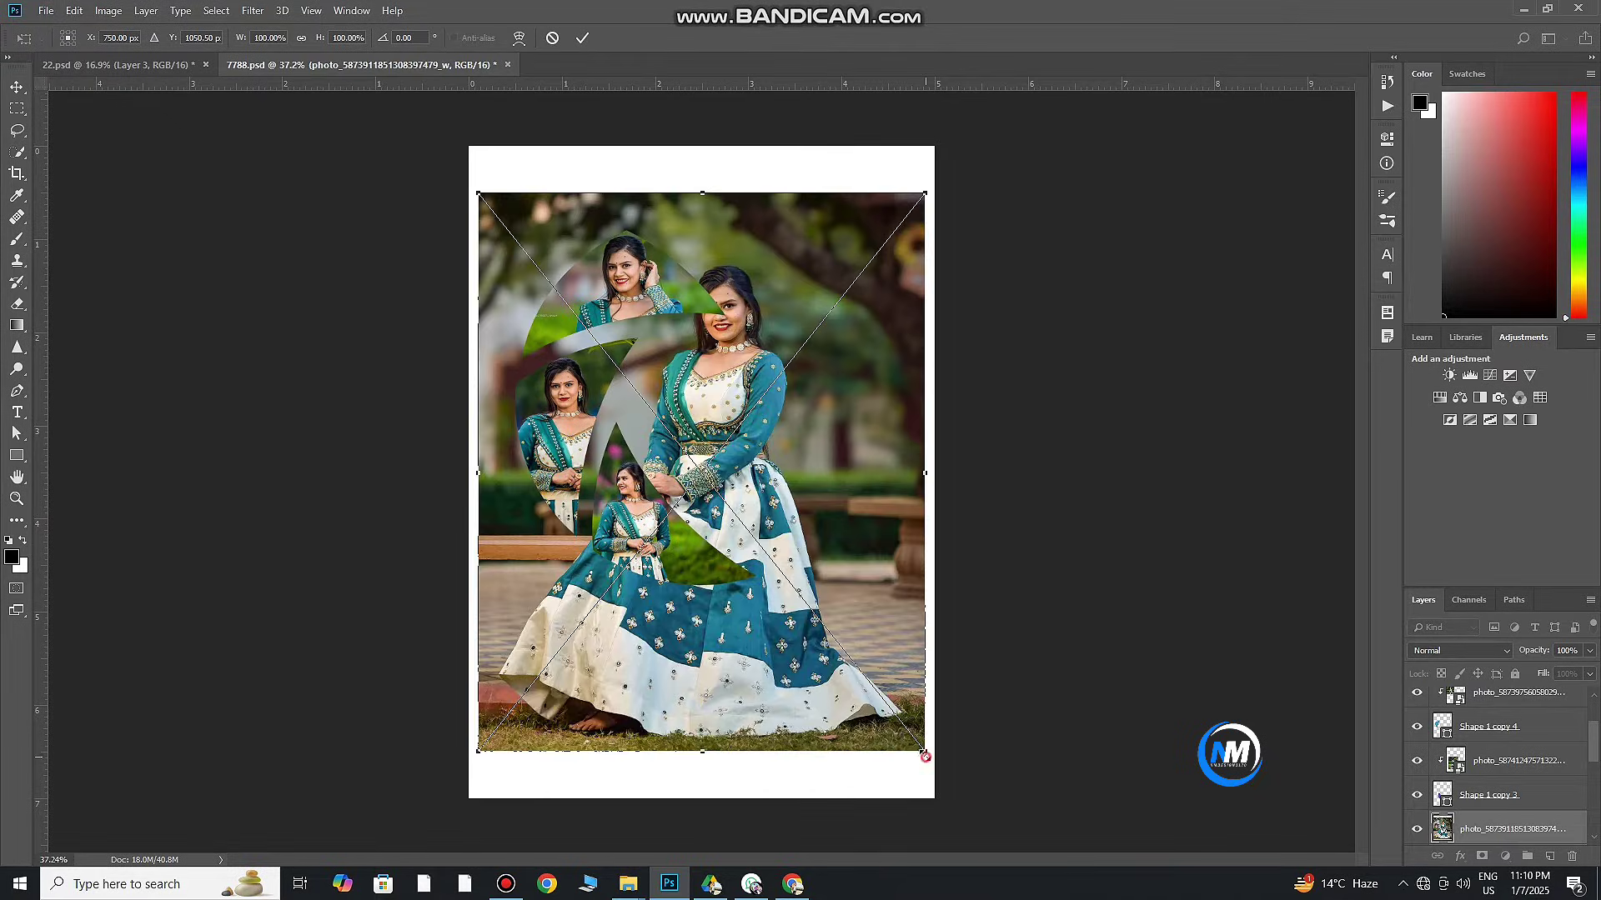
pyautogui.moveTo(477, 193); pyautogui.dragTo(700, 412)
pyautogui.press('Return')
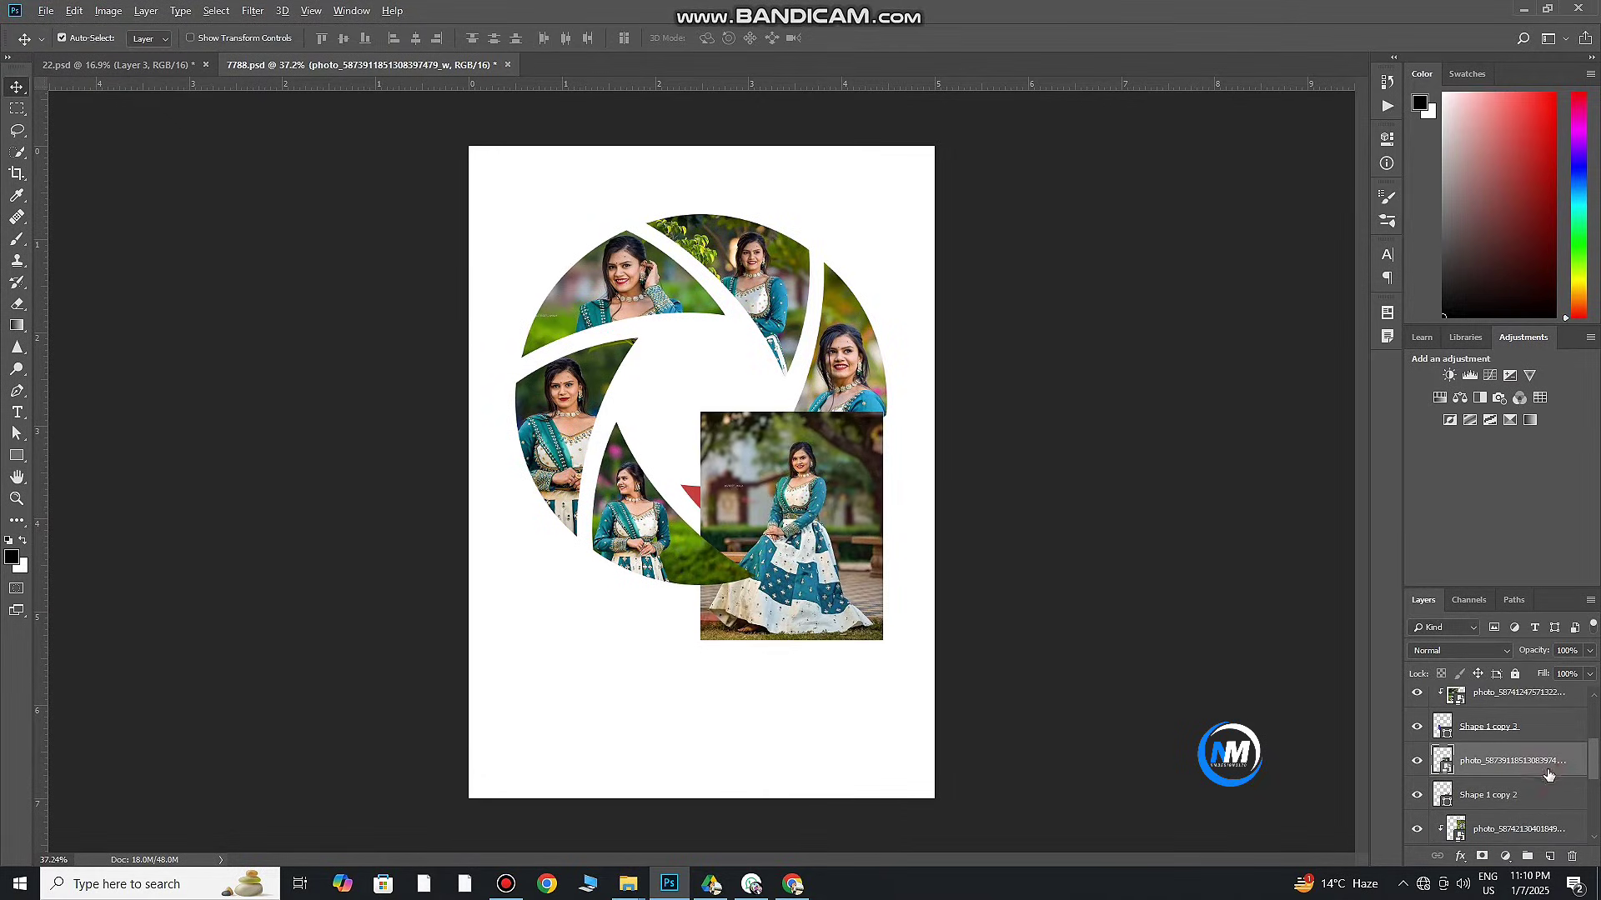
pyautogui.hotkey('ctrl', 'alt', 'g')
pyautogui.hotkey('ctrl', 't')
pyautogui.moveTo(894, 436); pyautogui.dragTo(900, 431)
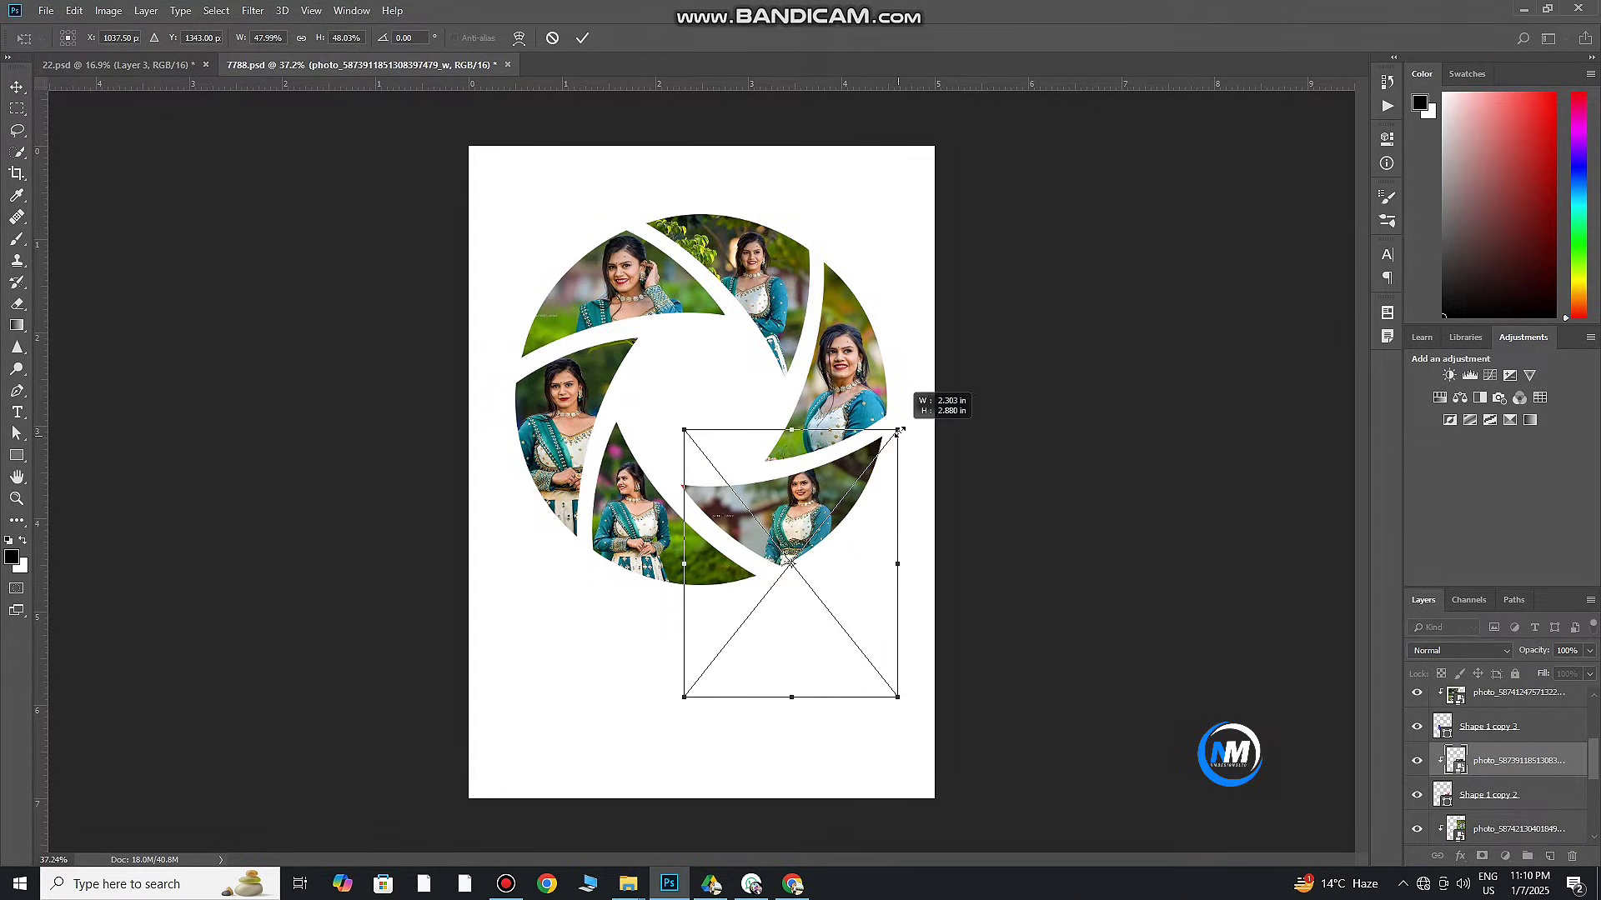
pyautogui.moveTo(875, 497); pyautogui.dragTo(865, 503)
pyautogui.click(581, 38)
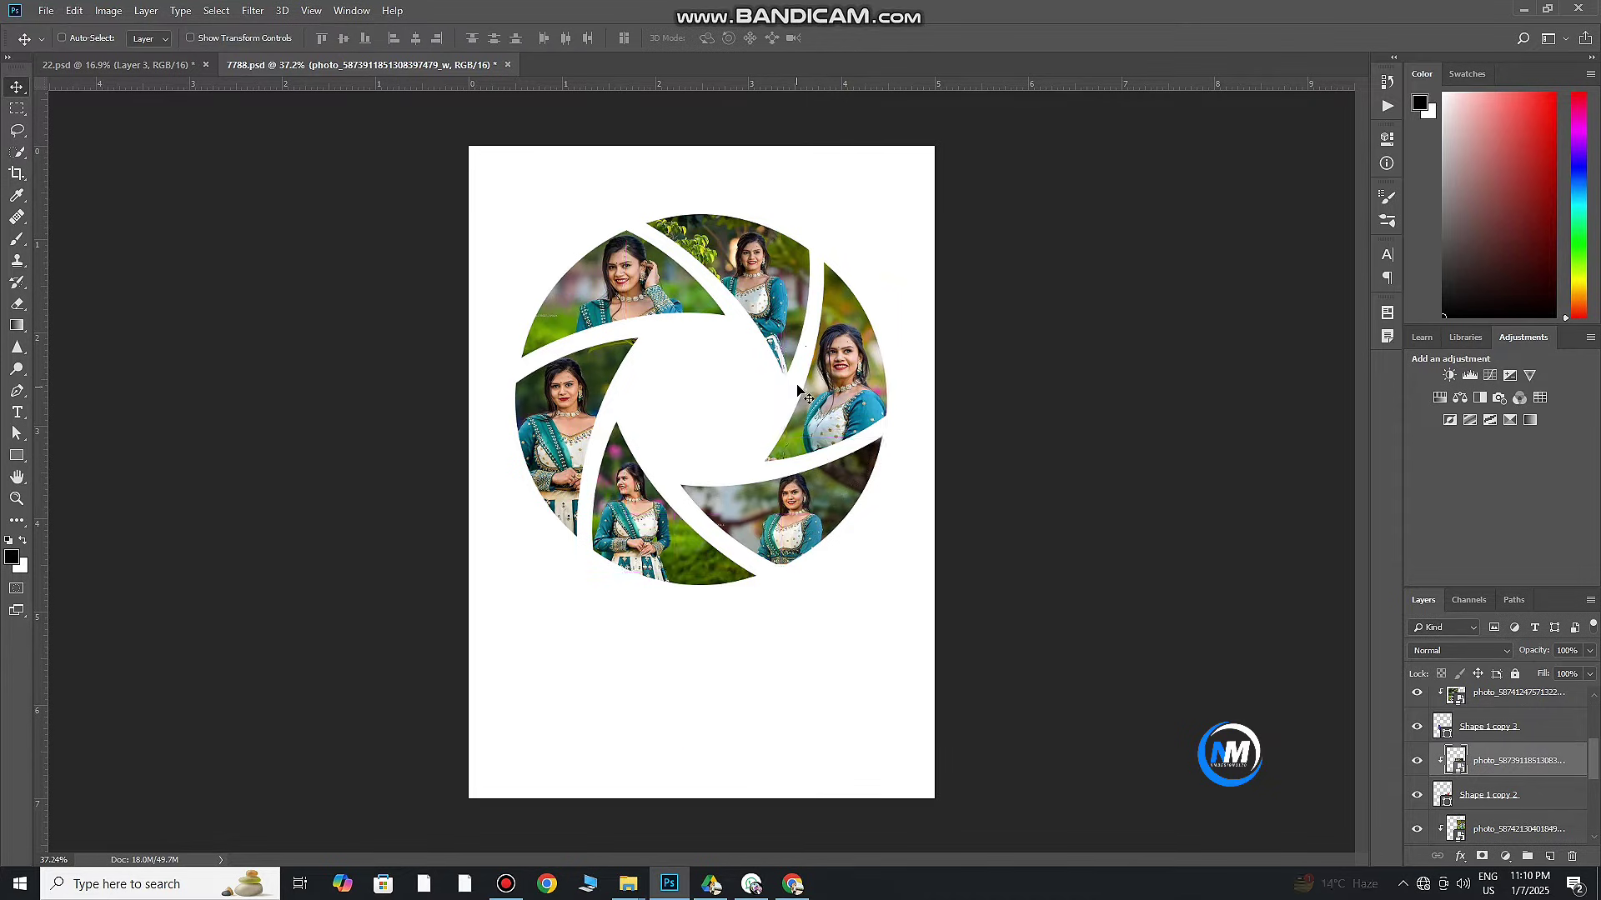
# Copy the full-length dress cutout from 22.psd into the collage, bring it to front and scale to about 60%
pyautogui.click(116, 64)
pyautogui.moveTo(667, 500); pyautogui.dragTo(719, 523)
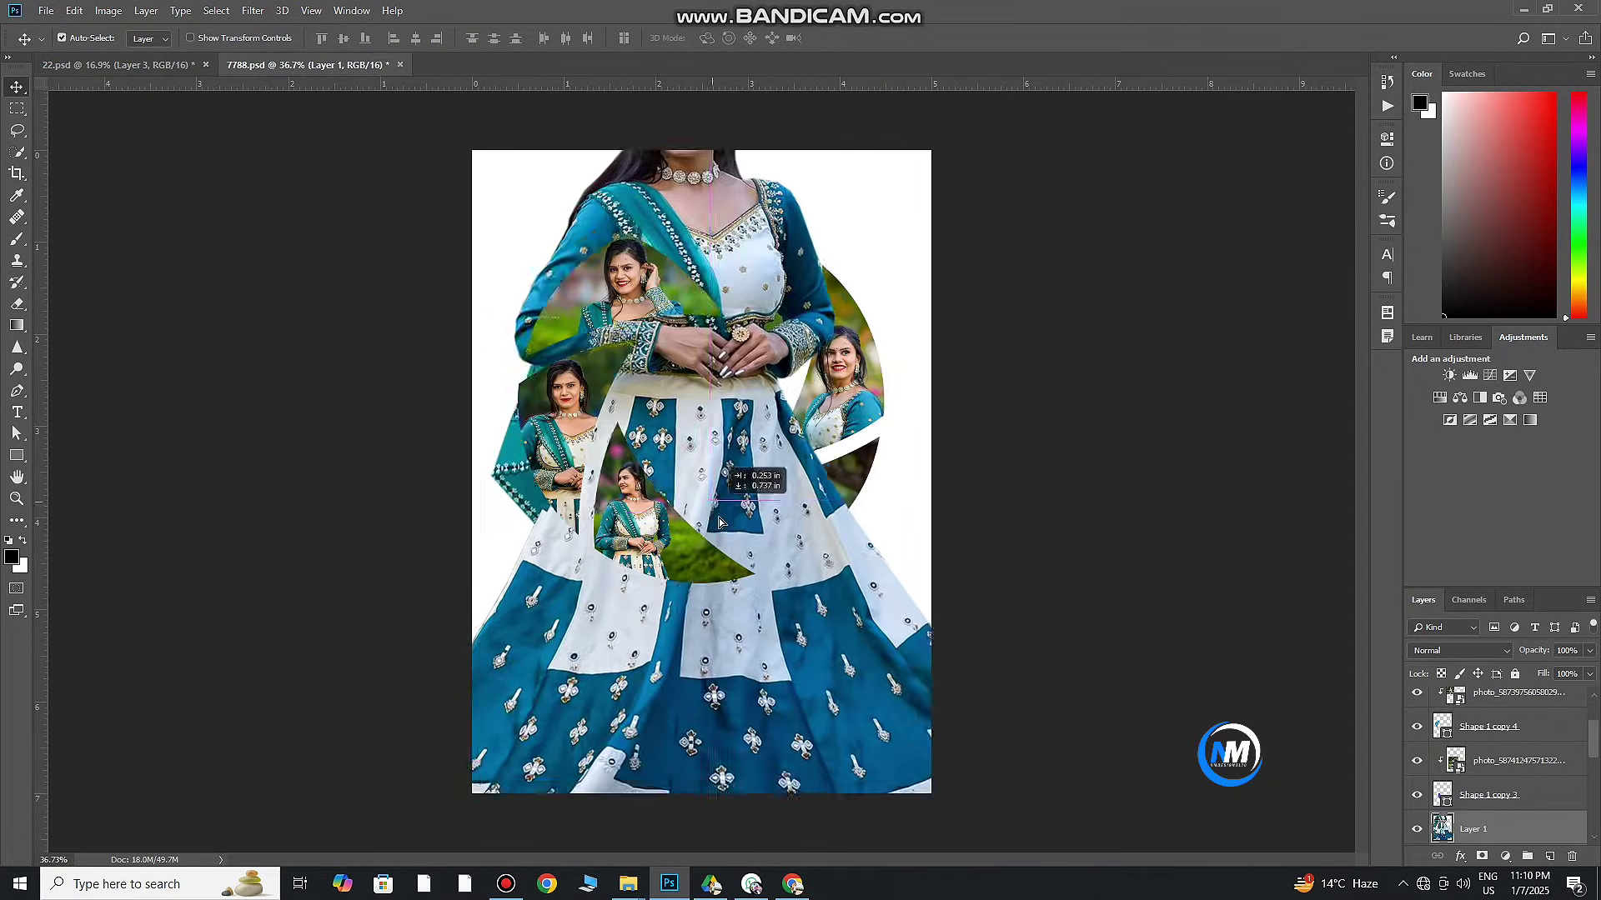
pyautogui.hotkey('ctrl', 'shift', ']')
pyautogui.hotkey('ctrl', 't')
pyautogui.hotkey('ctrl', '0')
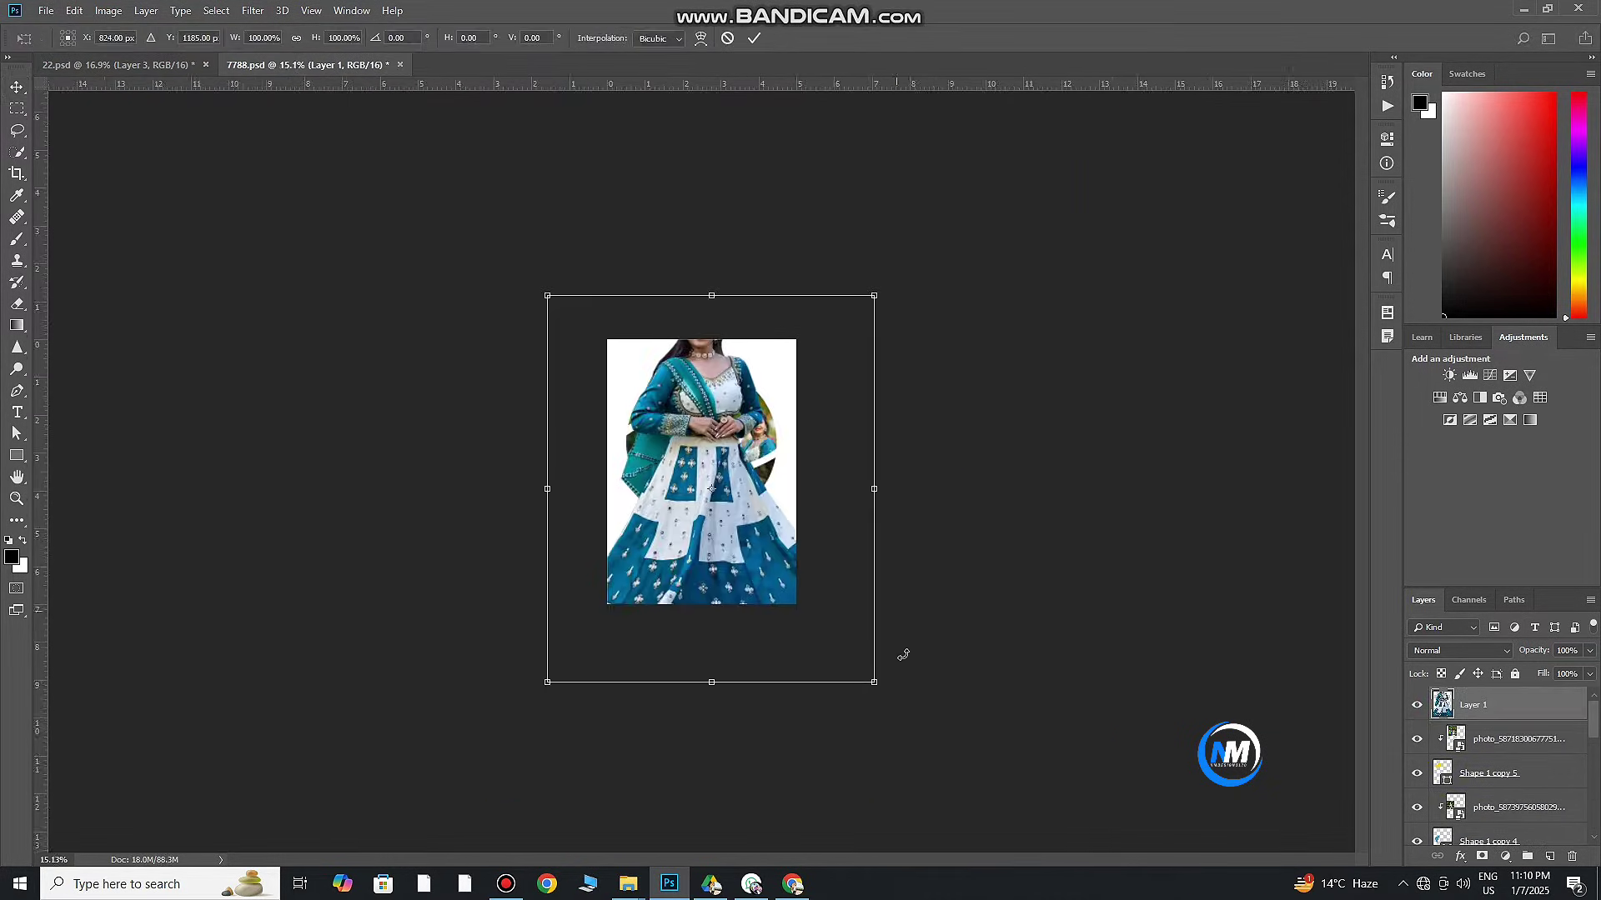
pyautogui.moveTo(874, 682); pyautogui.dragTo(745, 515)
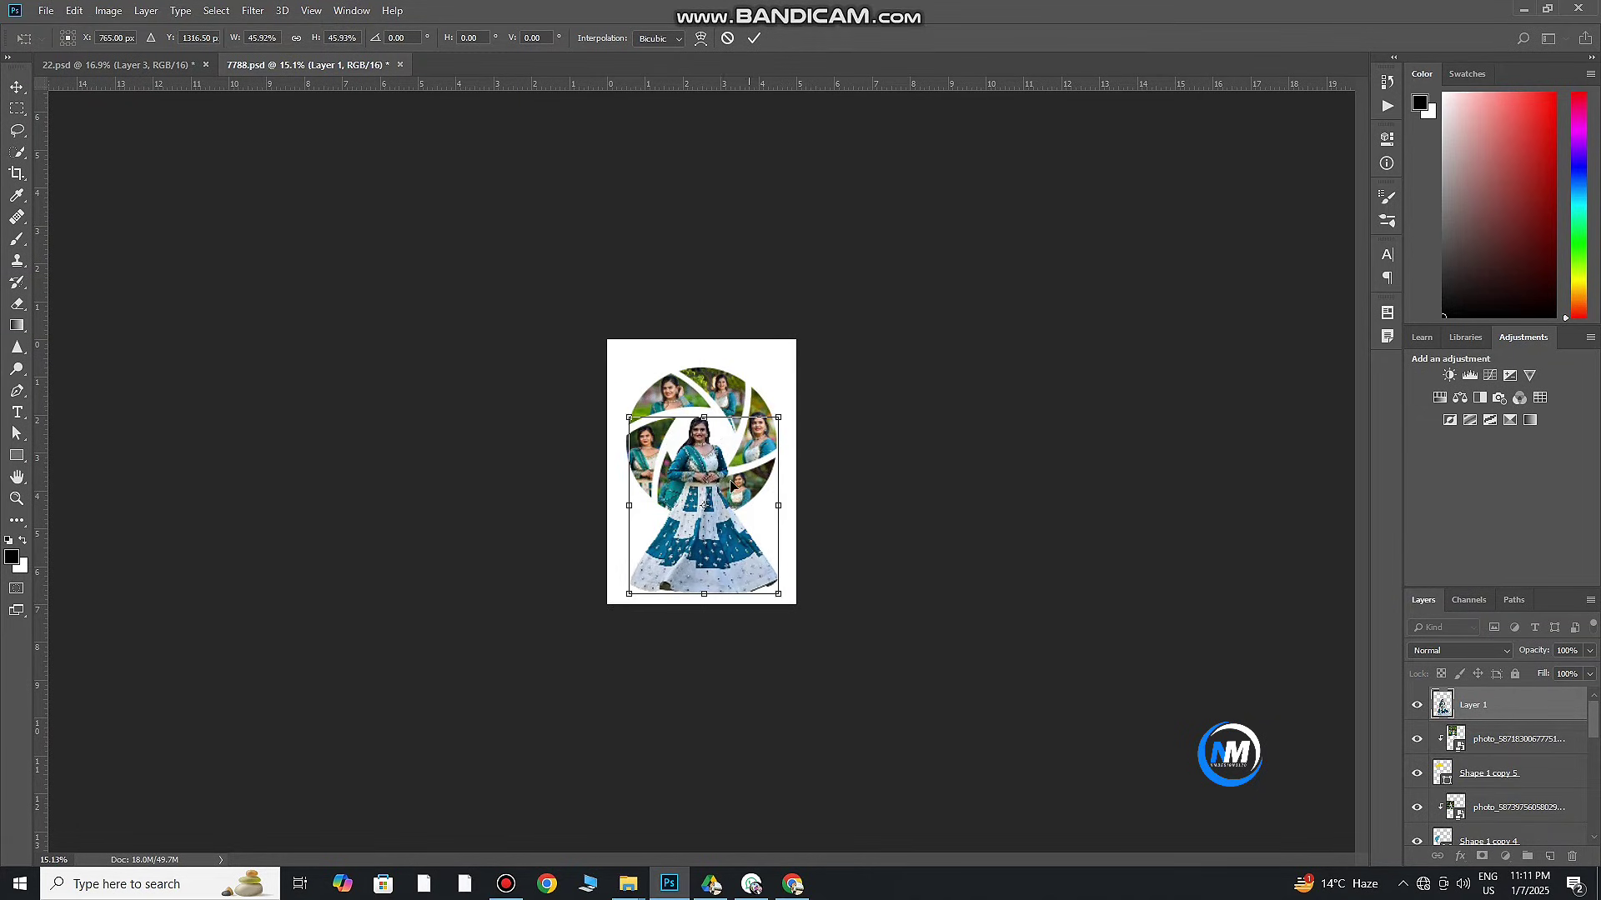
pyautogui.press('Return')
# Enlarge the cutout to about 88% and move it to the lower centre of the page
pyautogui.hotkey('ctrl', '0')
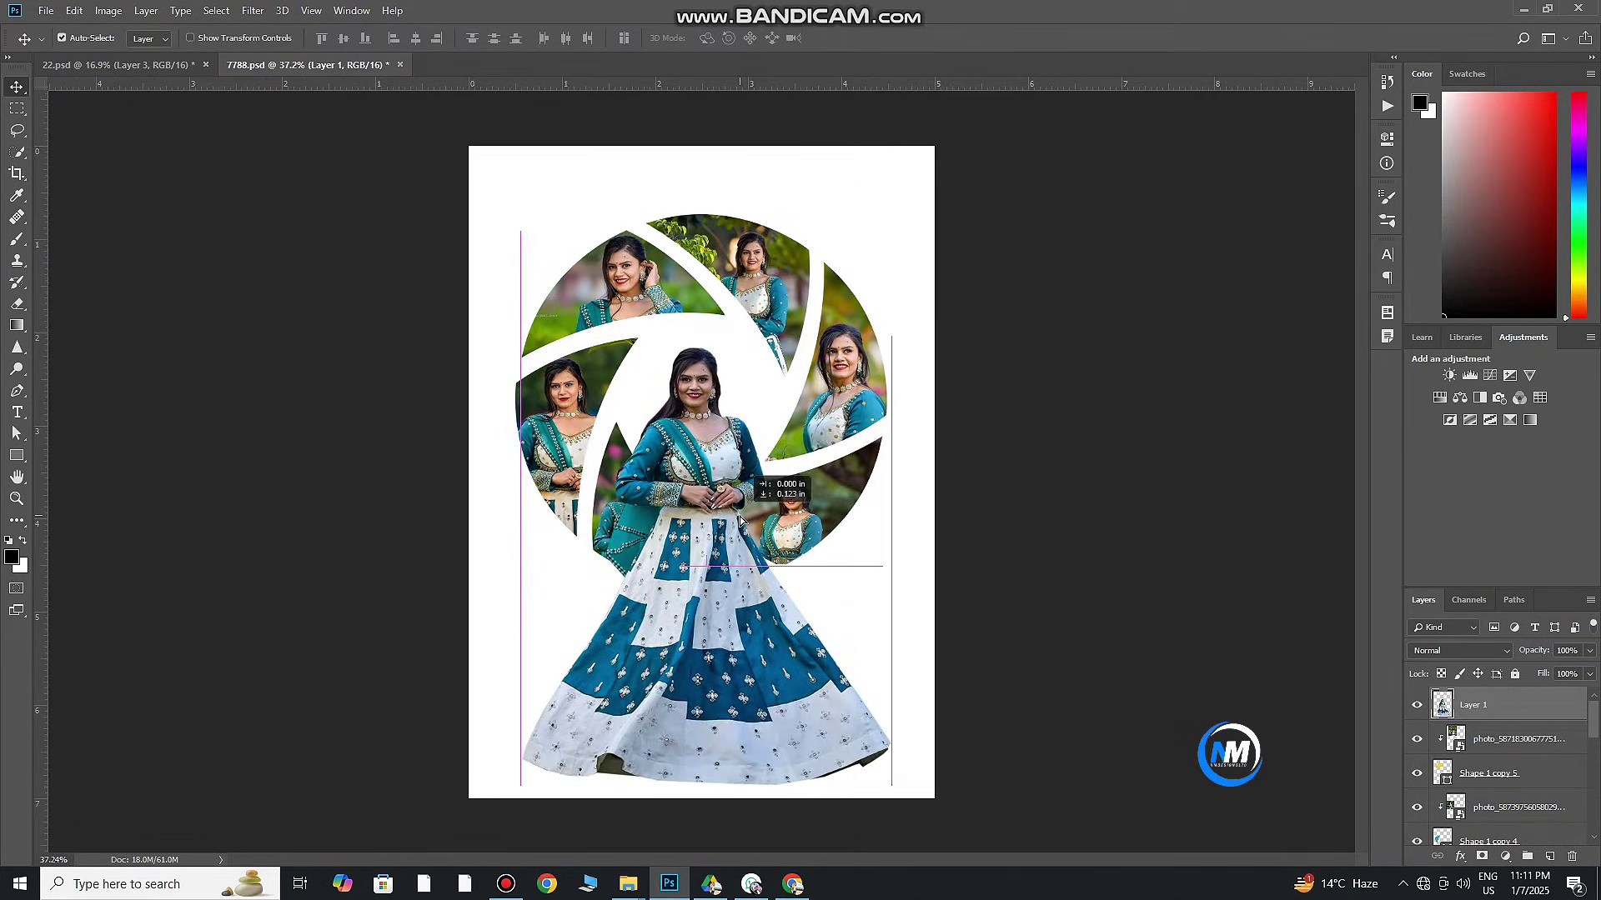
pyautogui.hotkey('ctrl', 't')
pyautogui.moveTo(758, 679); pyautogui.dragTo(760, 682)
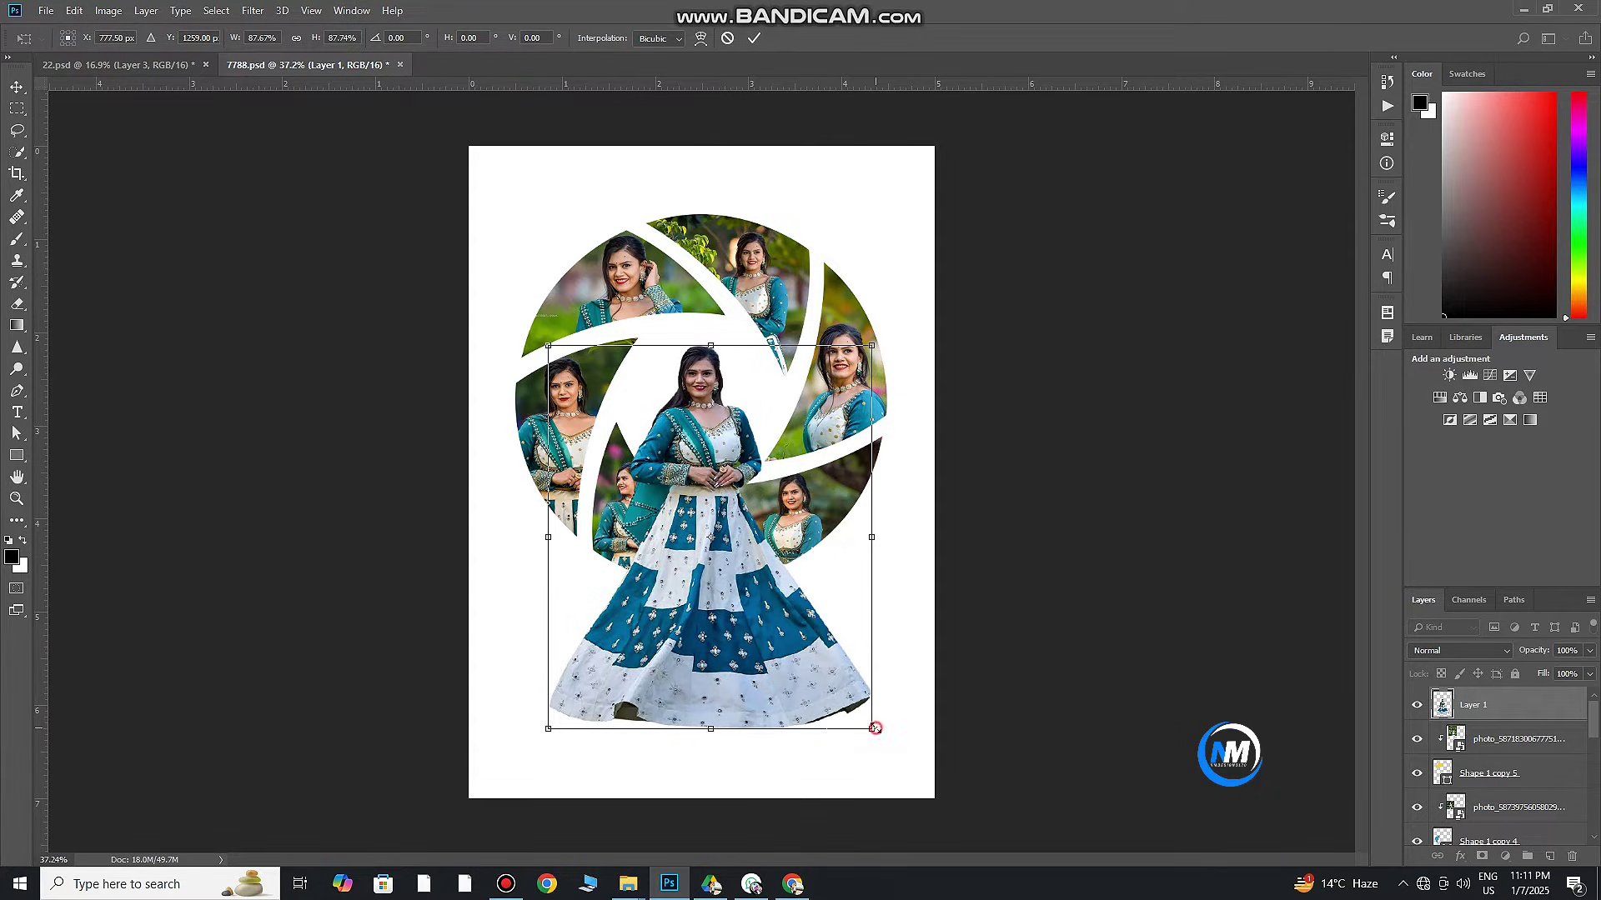
pyautogui.moveTo(872, 725); pyautogui.dragTo(886, 745)
pyautogui.click(754, 38)
pyautogui.moveTo(686, 608); pyautogui.dragTo(697, 610)
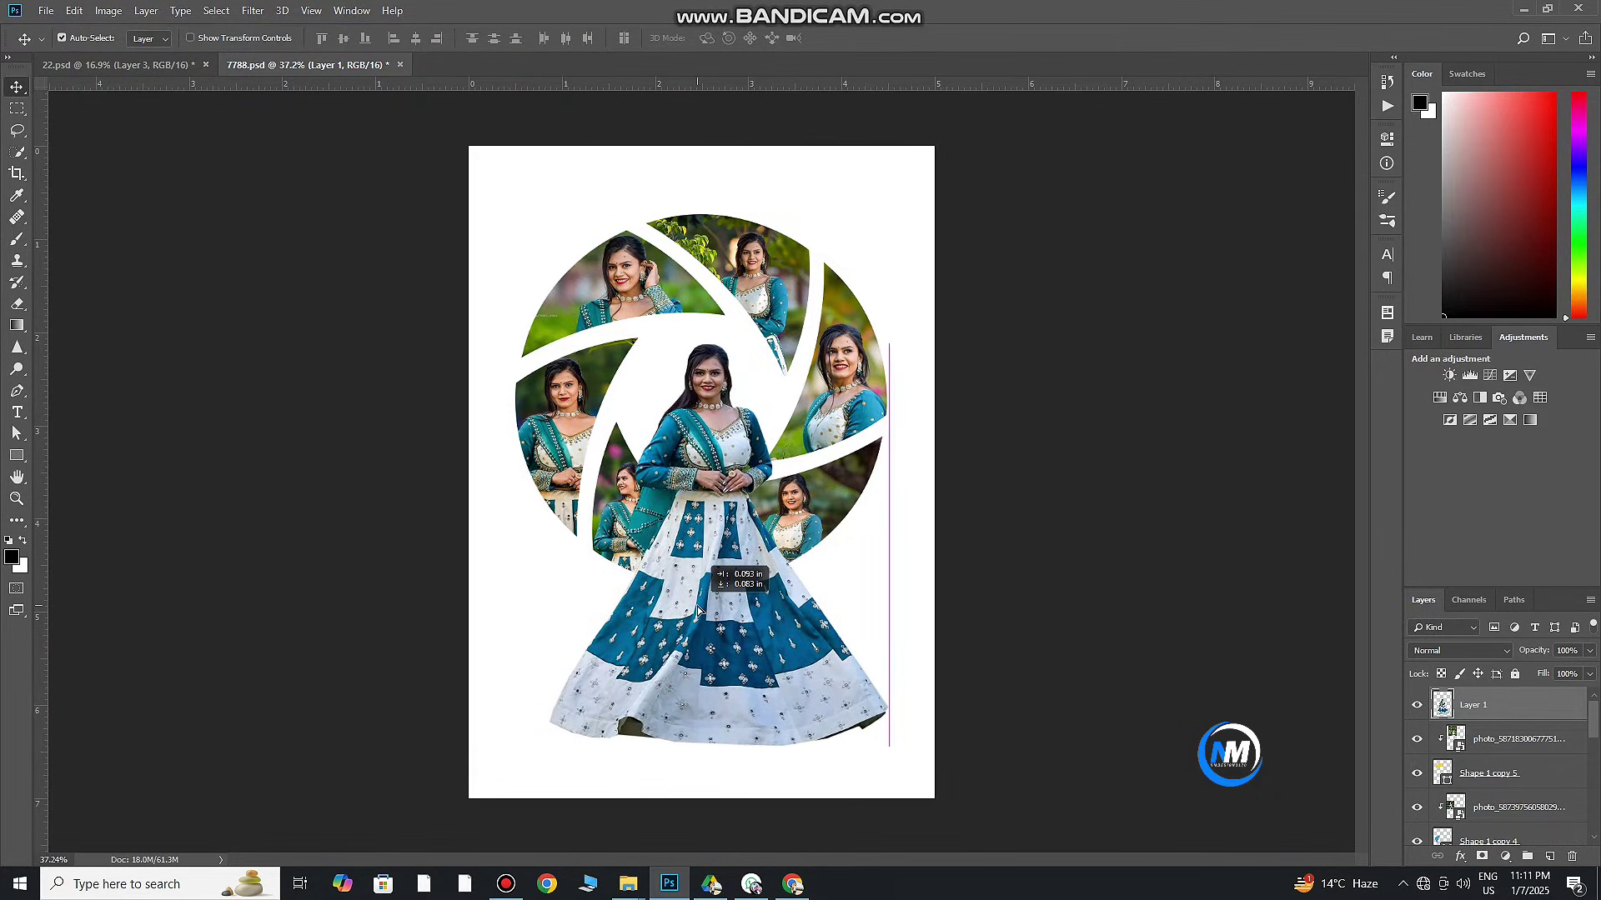
# Cancel an accidental resize of a blade photo and reselect the full-length cutout
pyautogui.scroll(2, 698, 326)
pyautogui.click(575, 583)
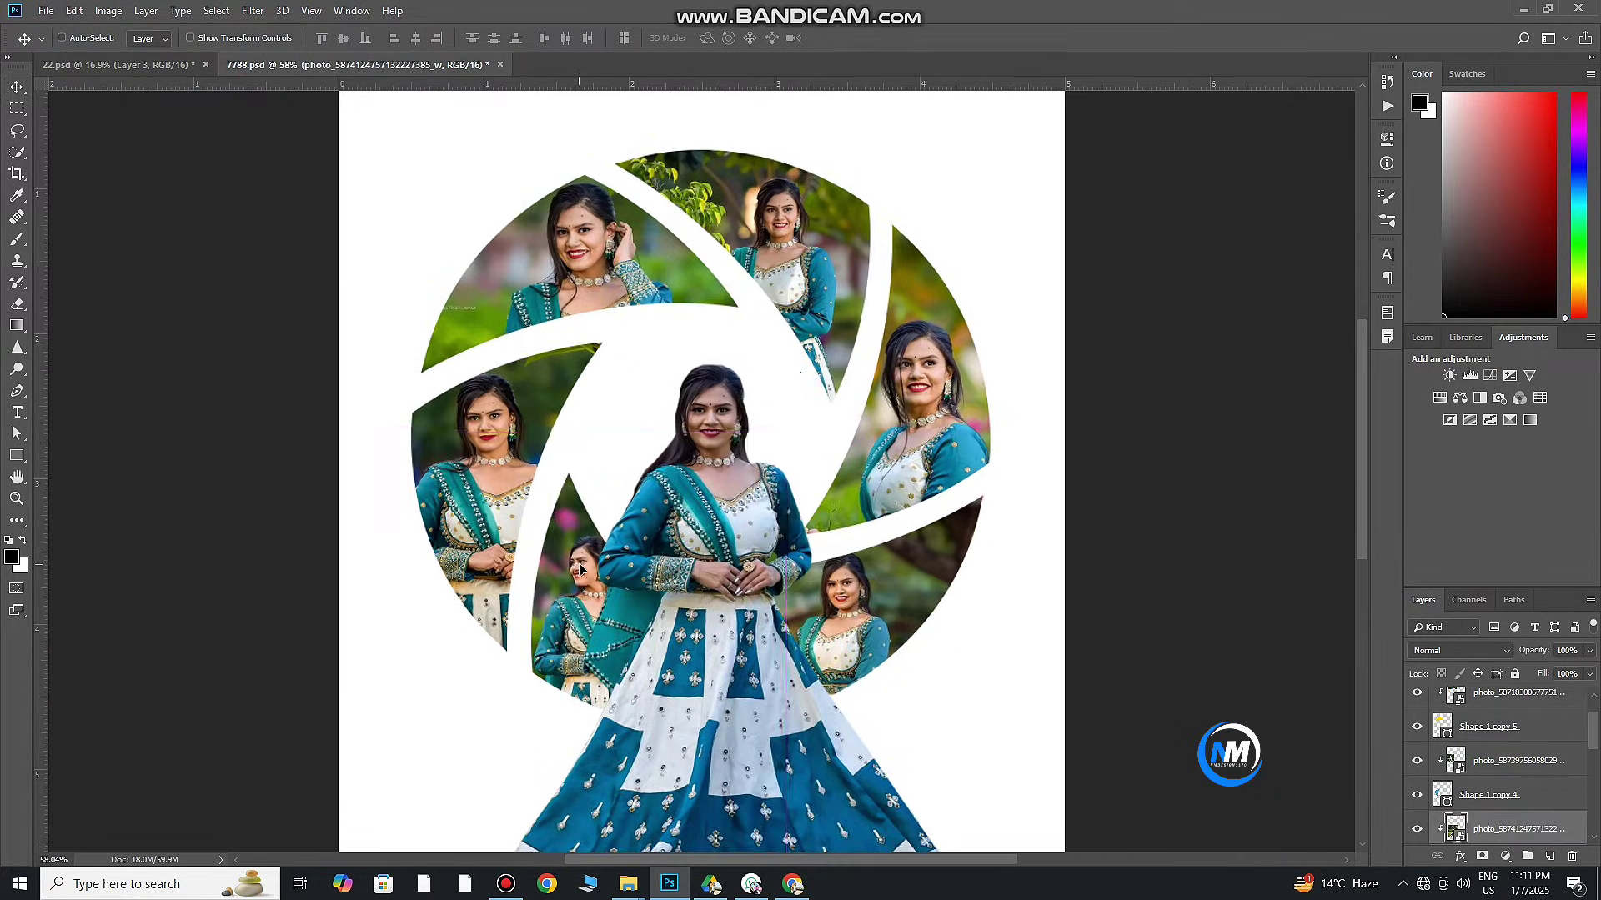
pyautogui.hotkey('ctrl', 't')
pyautogui.moveTo(802, 413); pyautogui.dragTo(818, 421)
pyautogui.press('Escape')
pyautogui.keyDown('ctrl'); pyautogui.click(722, 423); pyautogui.keyUp('ctrl')
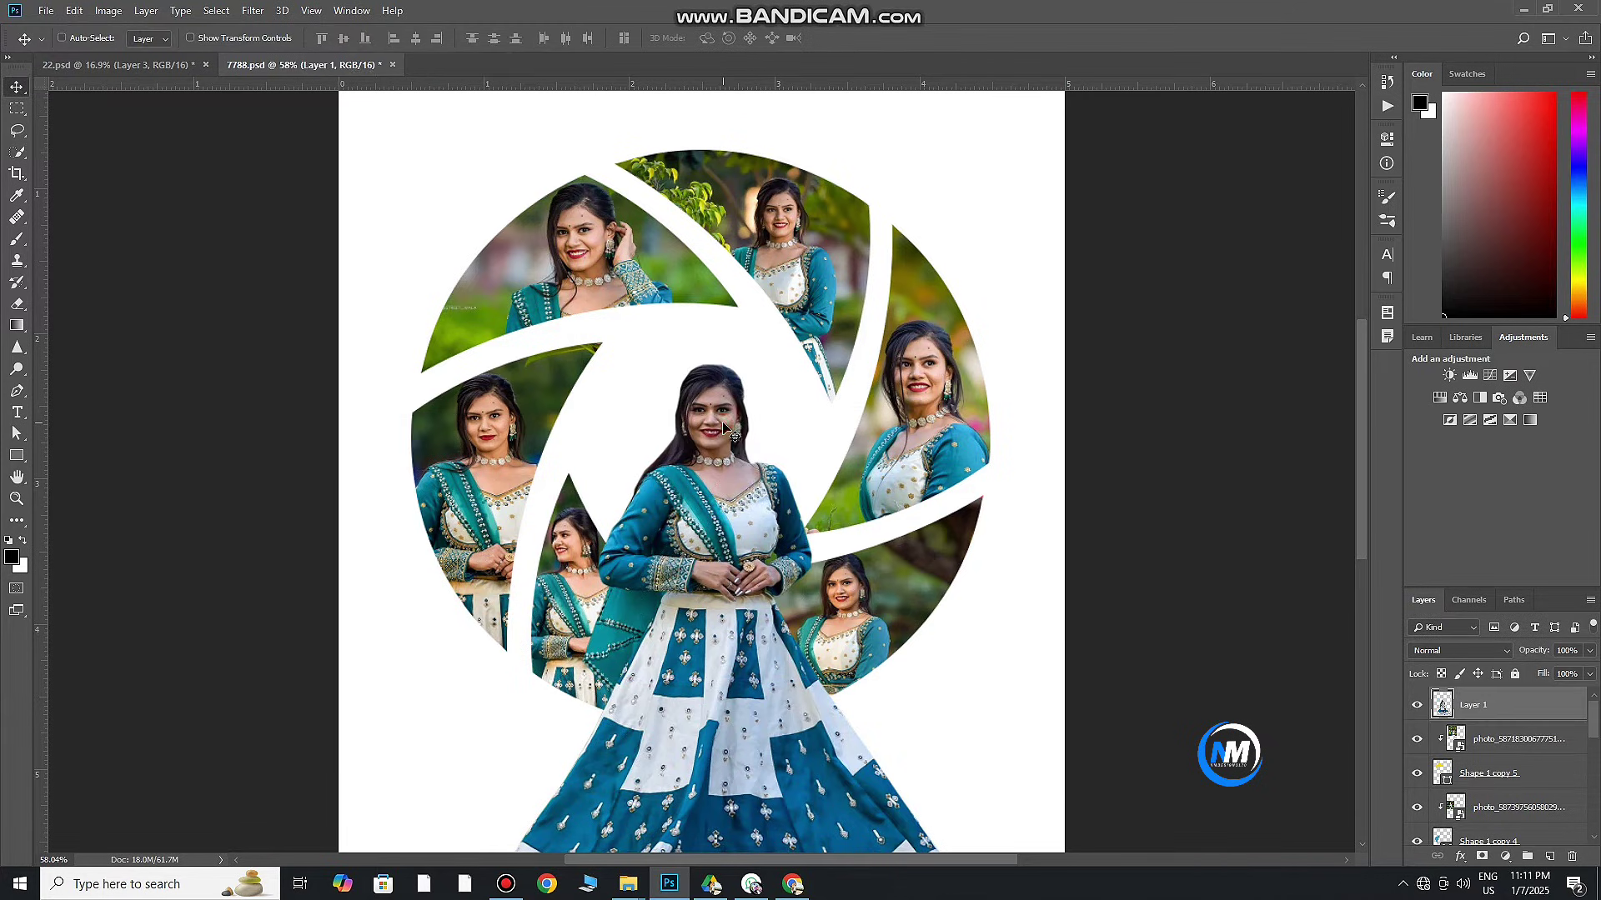
# Apply two Camera Raw passes to the woman cutout: temperature +5, sharpening 9, exposure +0.45, clarity +10
pyautogui.hotkey('ctrl', 'shift', 'a')
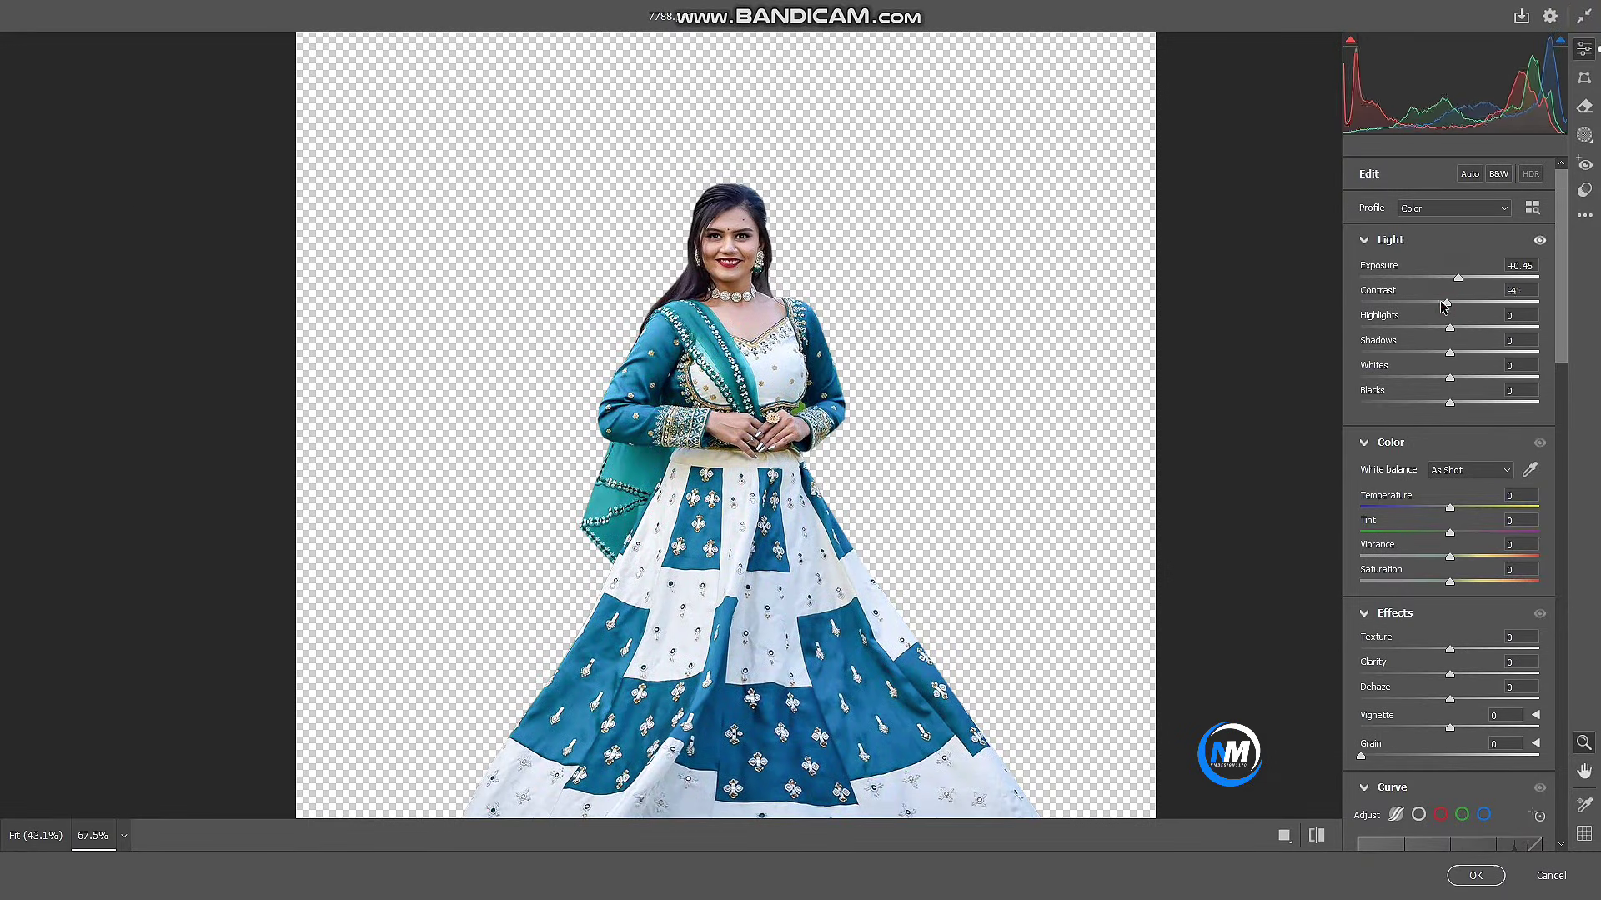
pyautogui.moveTo(1451, 509); pyautogui.dragTo(1455, 517)
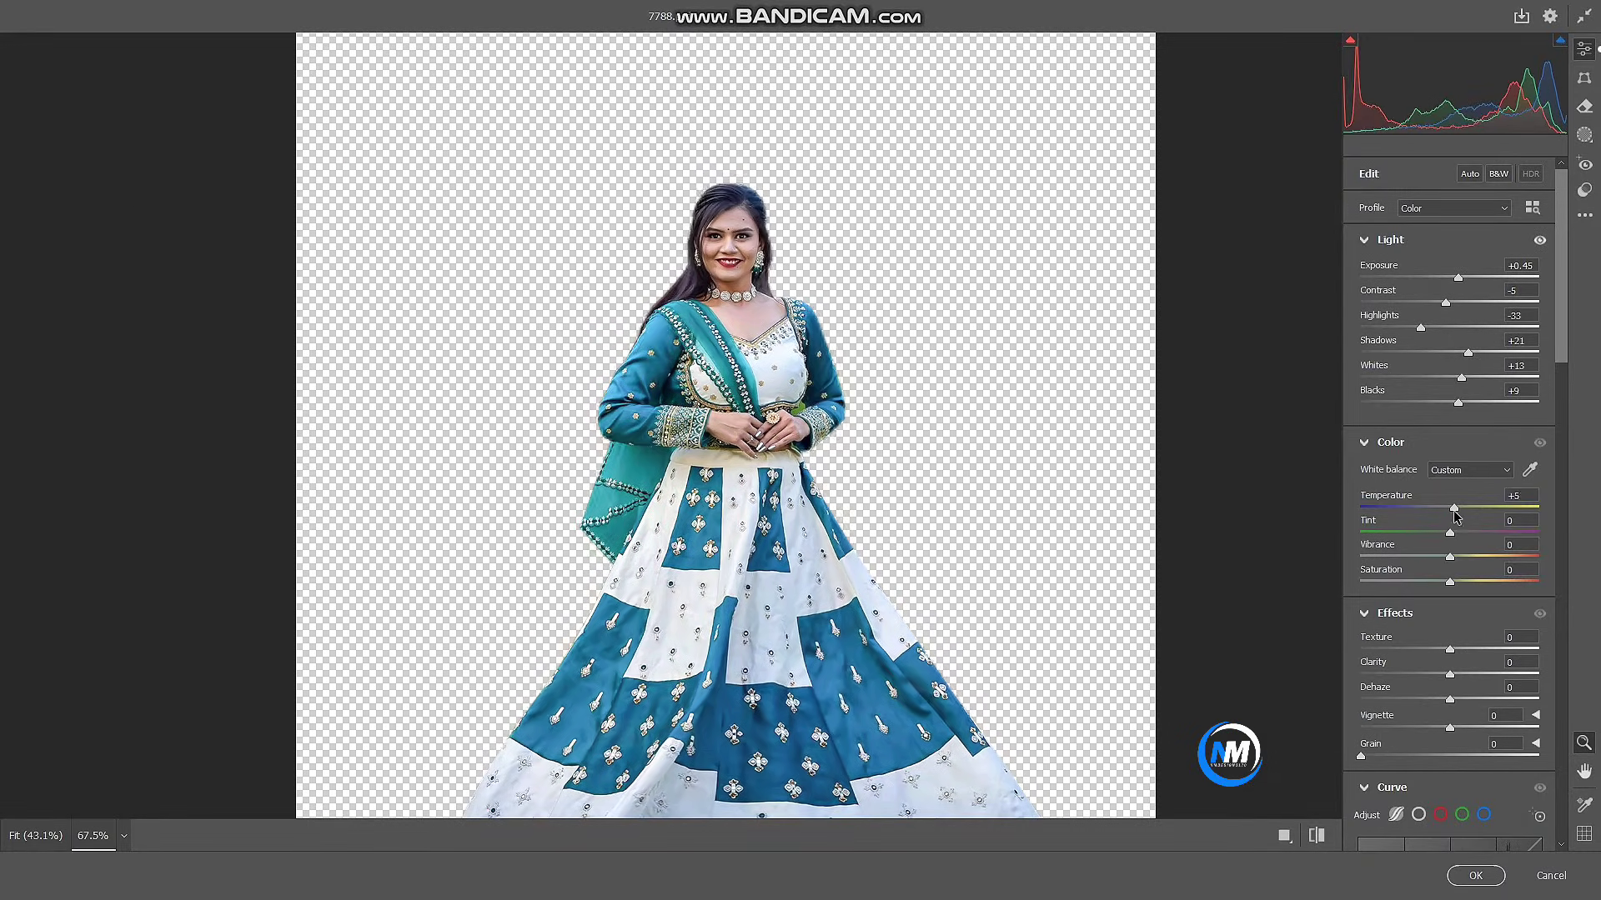
pyautogui.scroll(-6, 1424, 679)
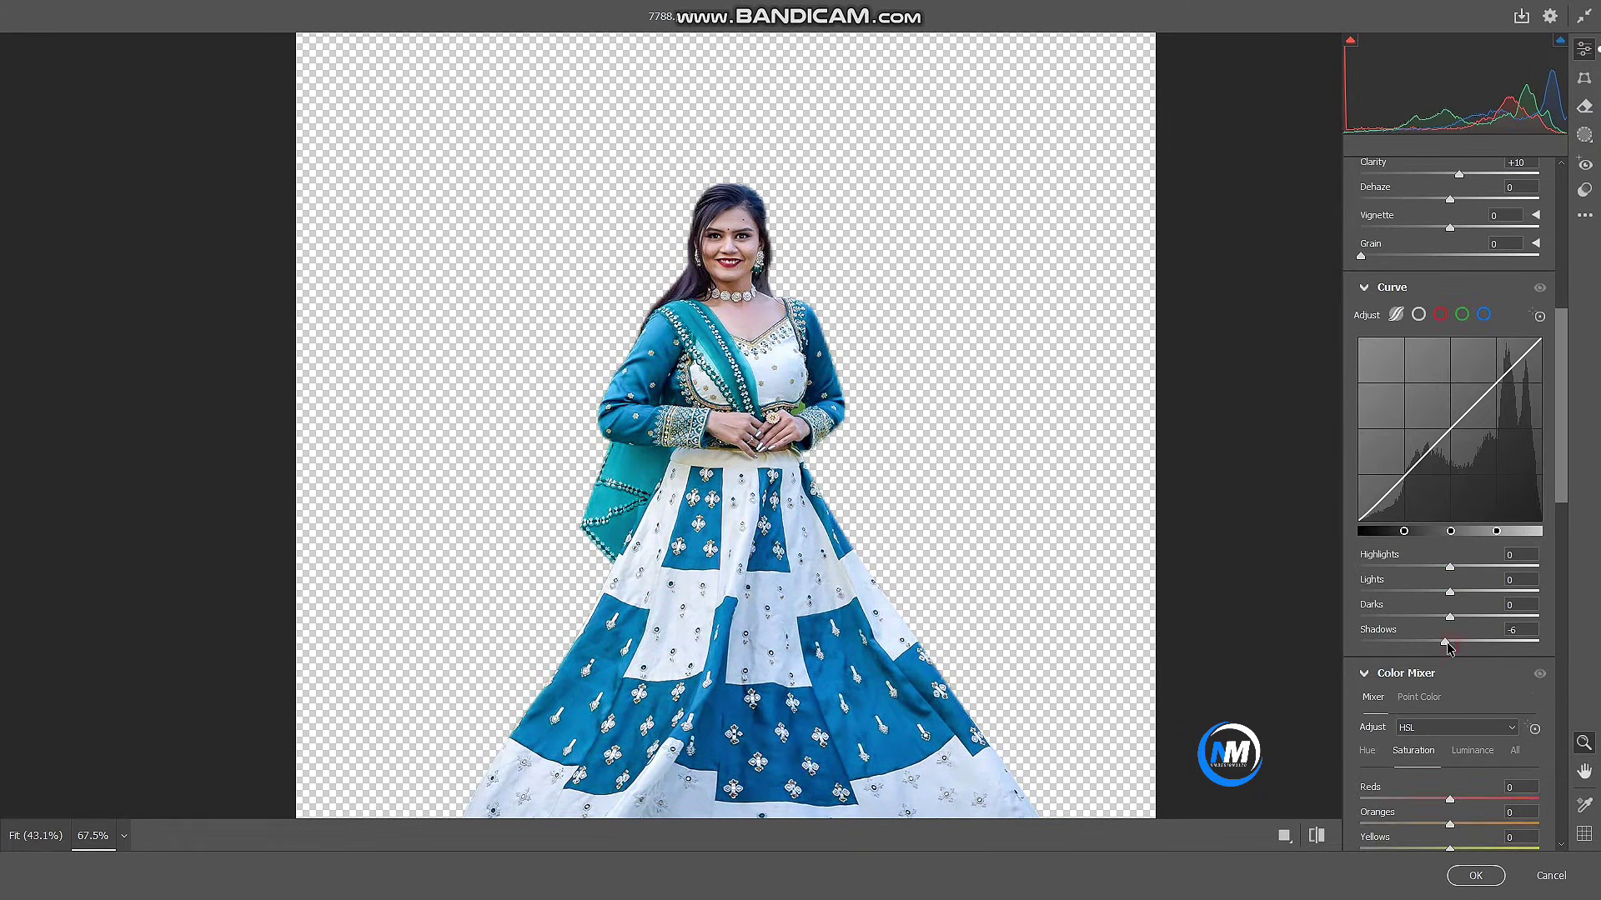
pyautogui.scroll(-2, 1442, 583)
pyautogui.scroll(-3, 1467, 509)
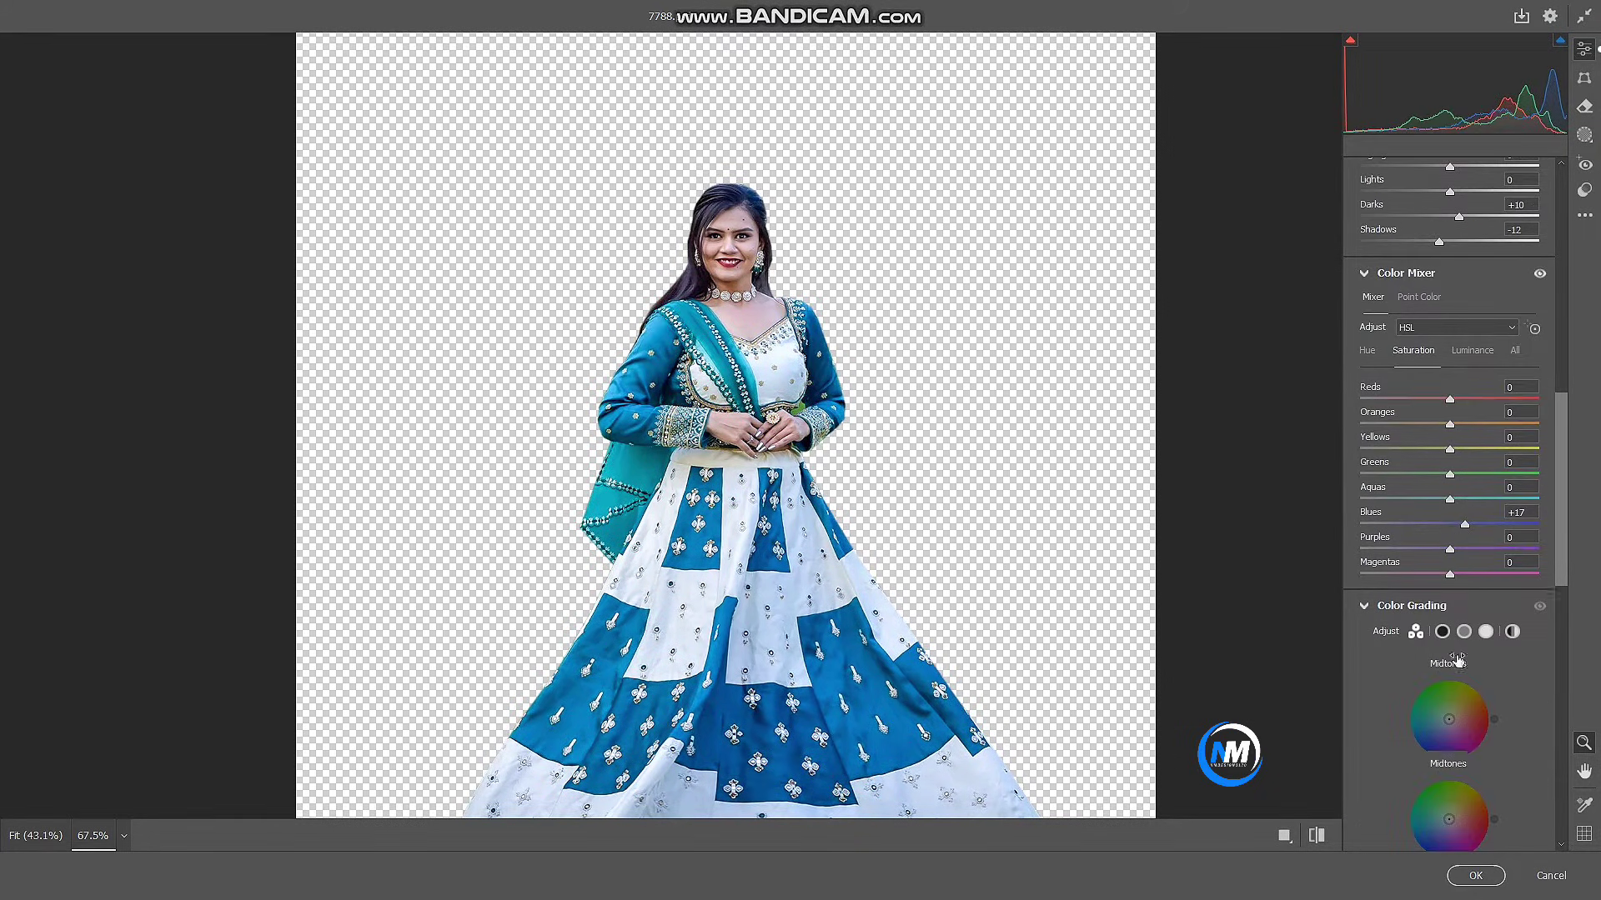
pyautogui.scroll(-6, 1425, 603)
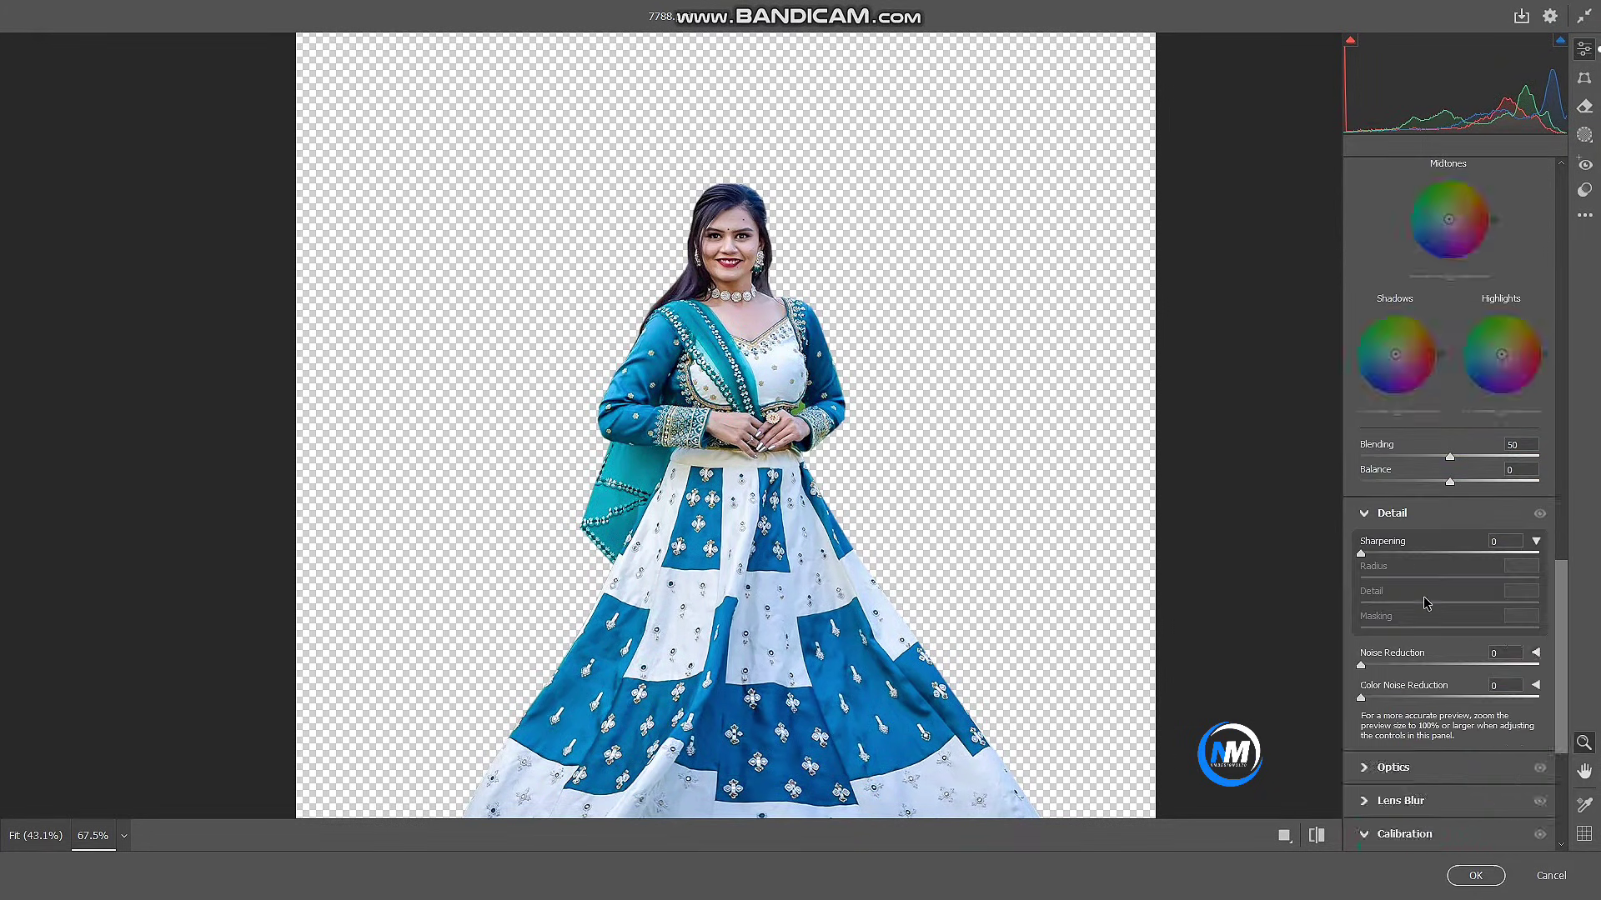
pyautogui.click(1371, 554)
pyautogui.scroll(-4, 1453, 817)
pyautogui.click(1474, 875)
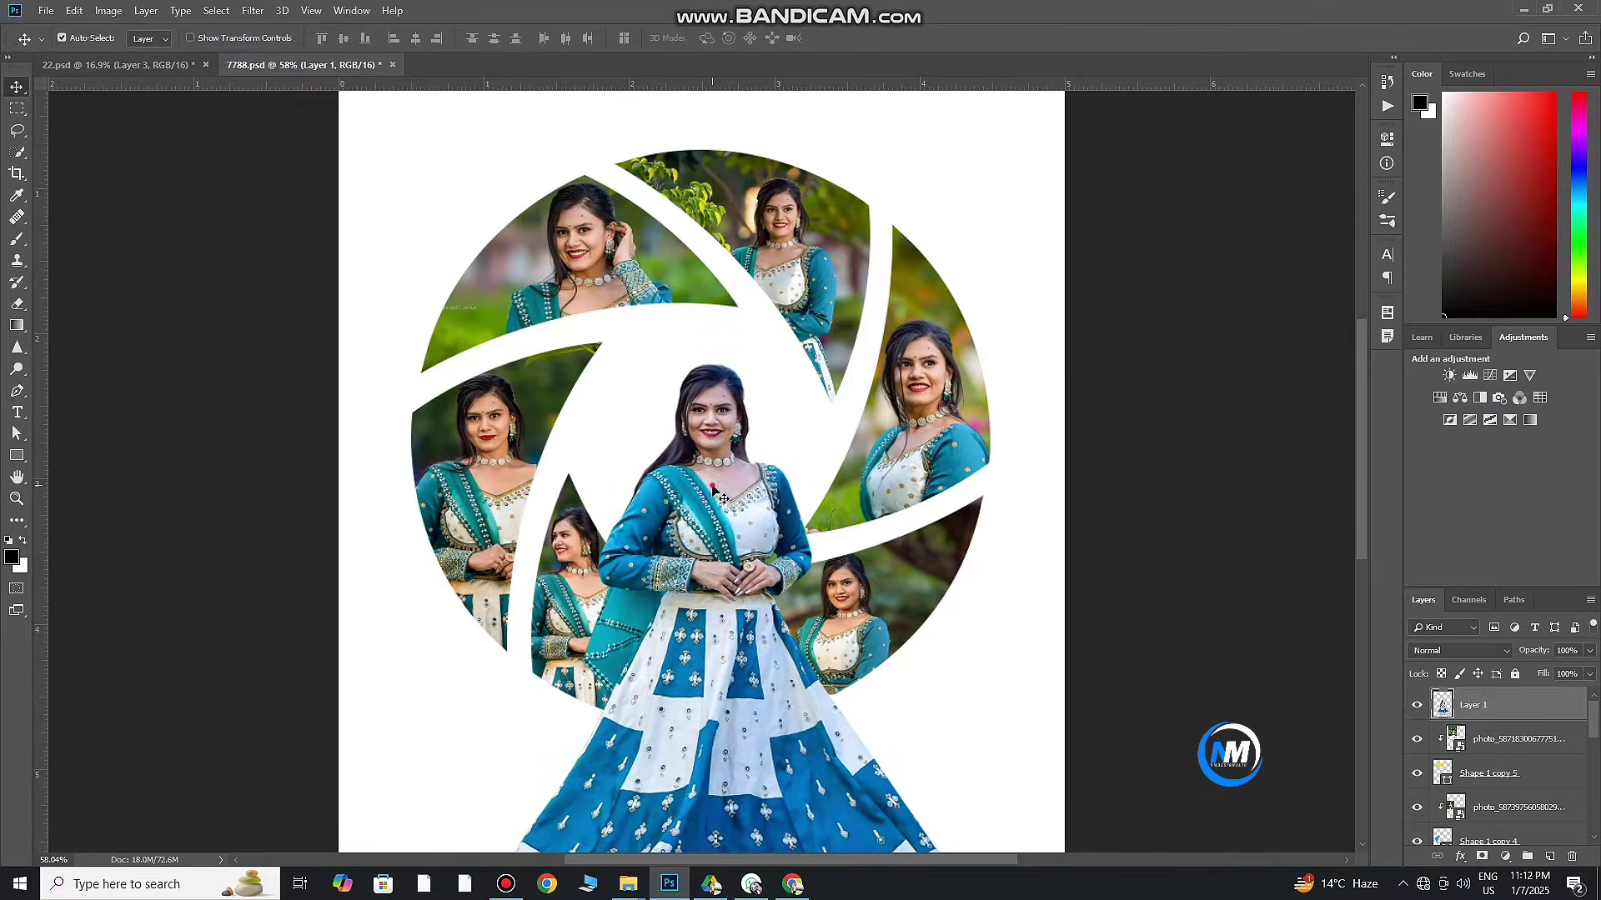
pyautogui.hotkey('ctrl', 'shift', 'a')
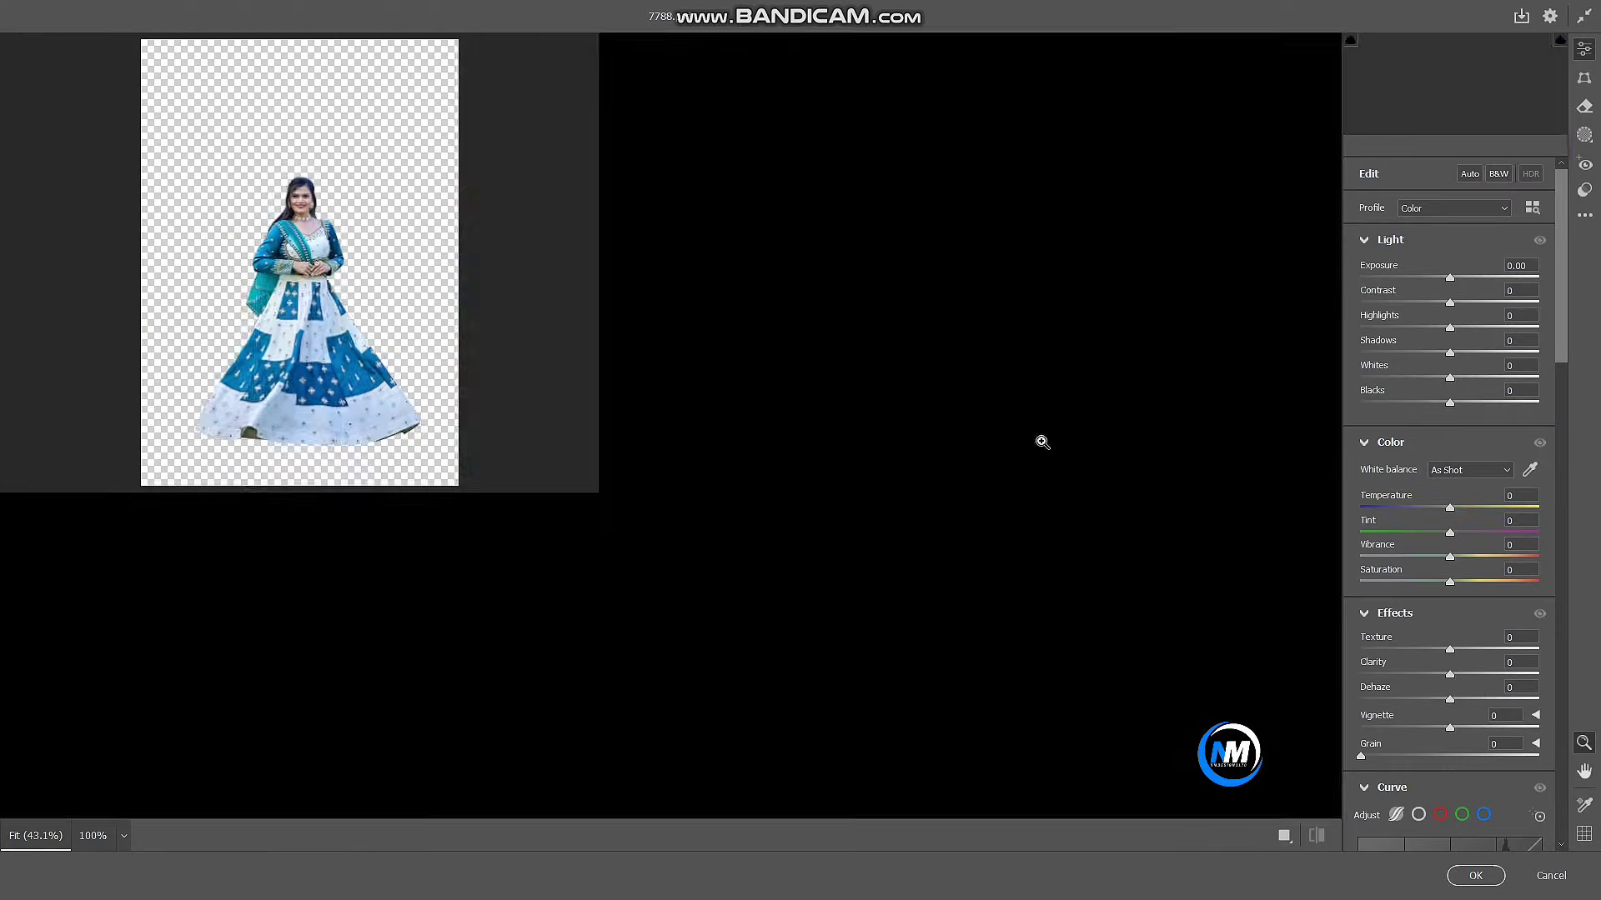
pyautogui.click(1476, 876)
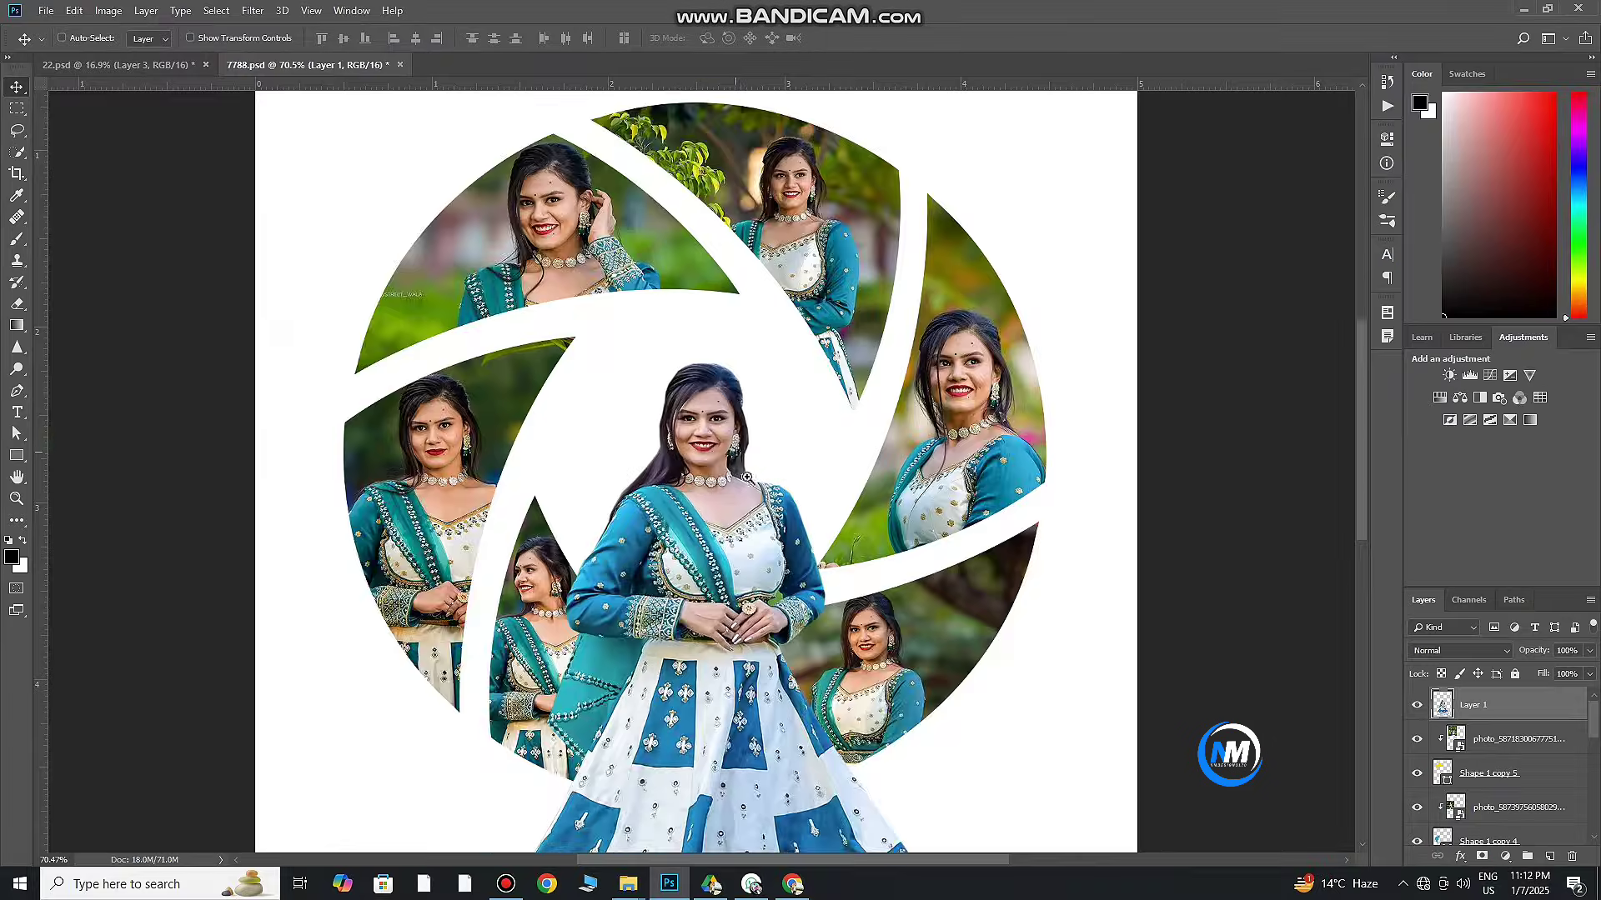
# Turn the first traced hem gap into a selection and delete the dark background
pyautogui.scroll(5, 675, 593)
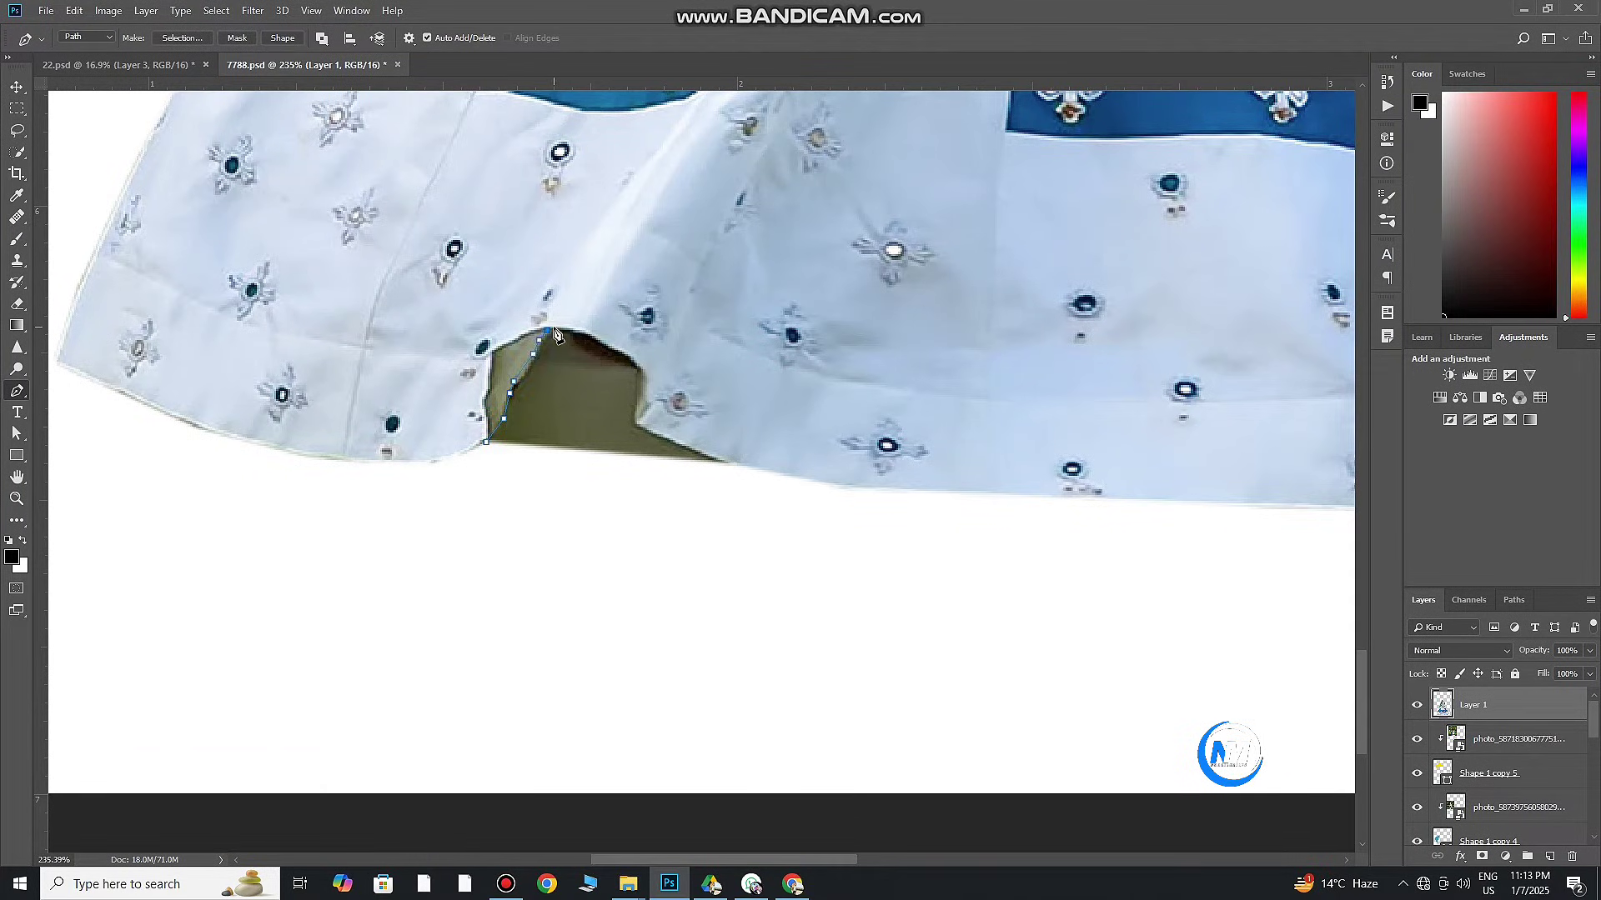
pyautogui.rightClick(492, 450)
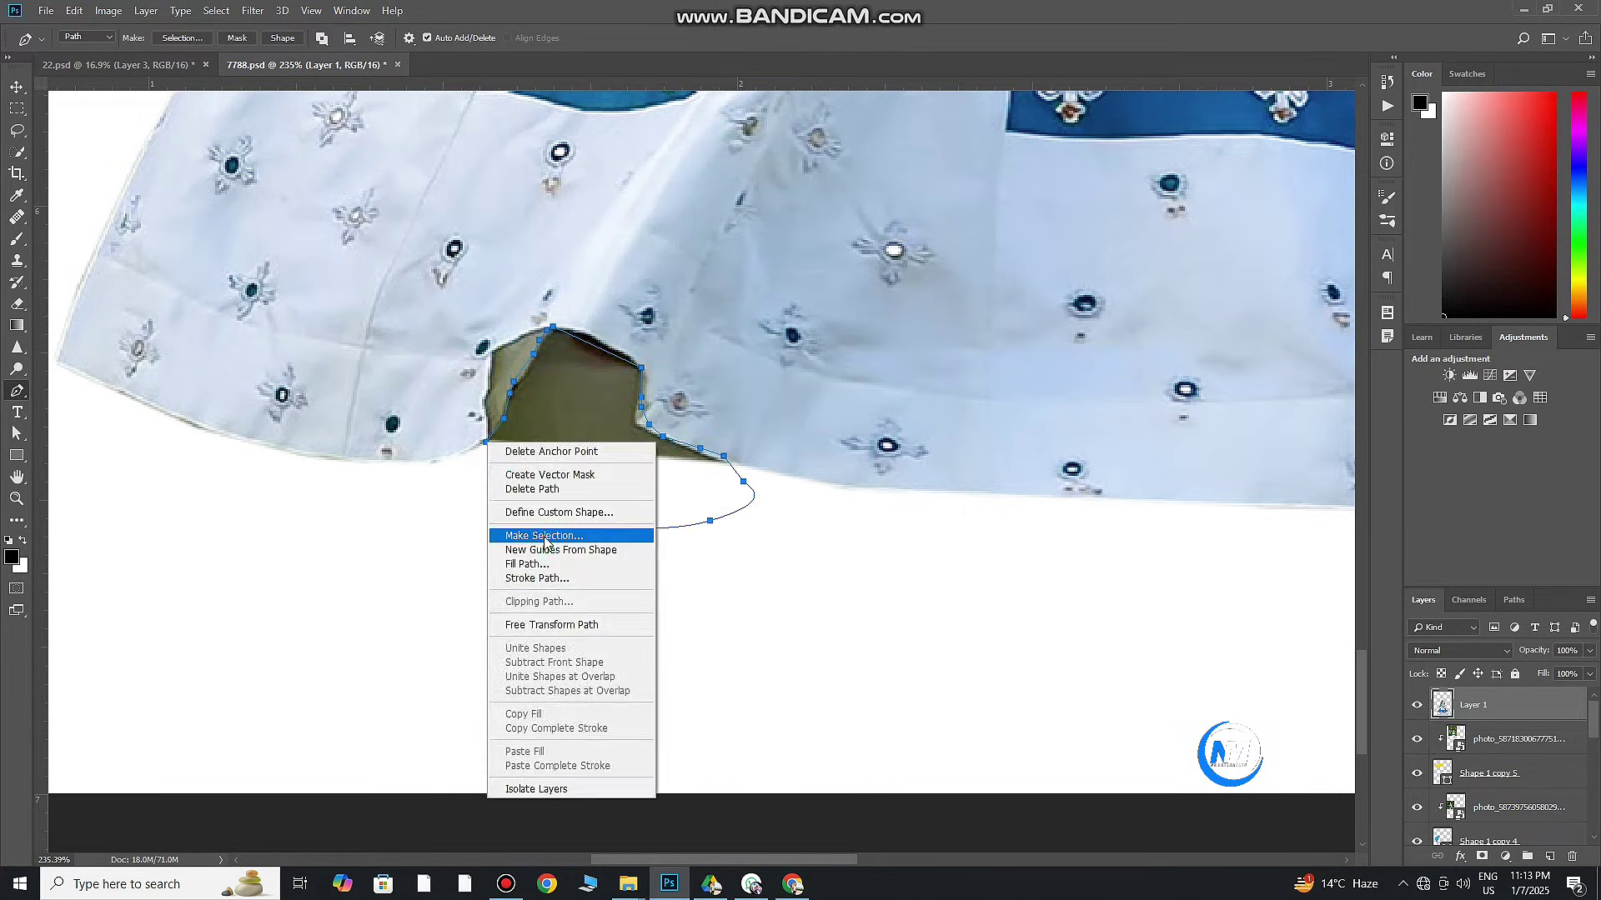
pyautogui.click(572, 533)
pyautogui.press('Return')
pyautogui.press('Delete')
# Delete the second dark strip under the skirt hem, then return to Move and fit the poster in view
pyautogui.scroll(-5, 877, 507)
pyautogui.scroll(6, 878, 507)
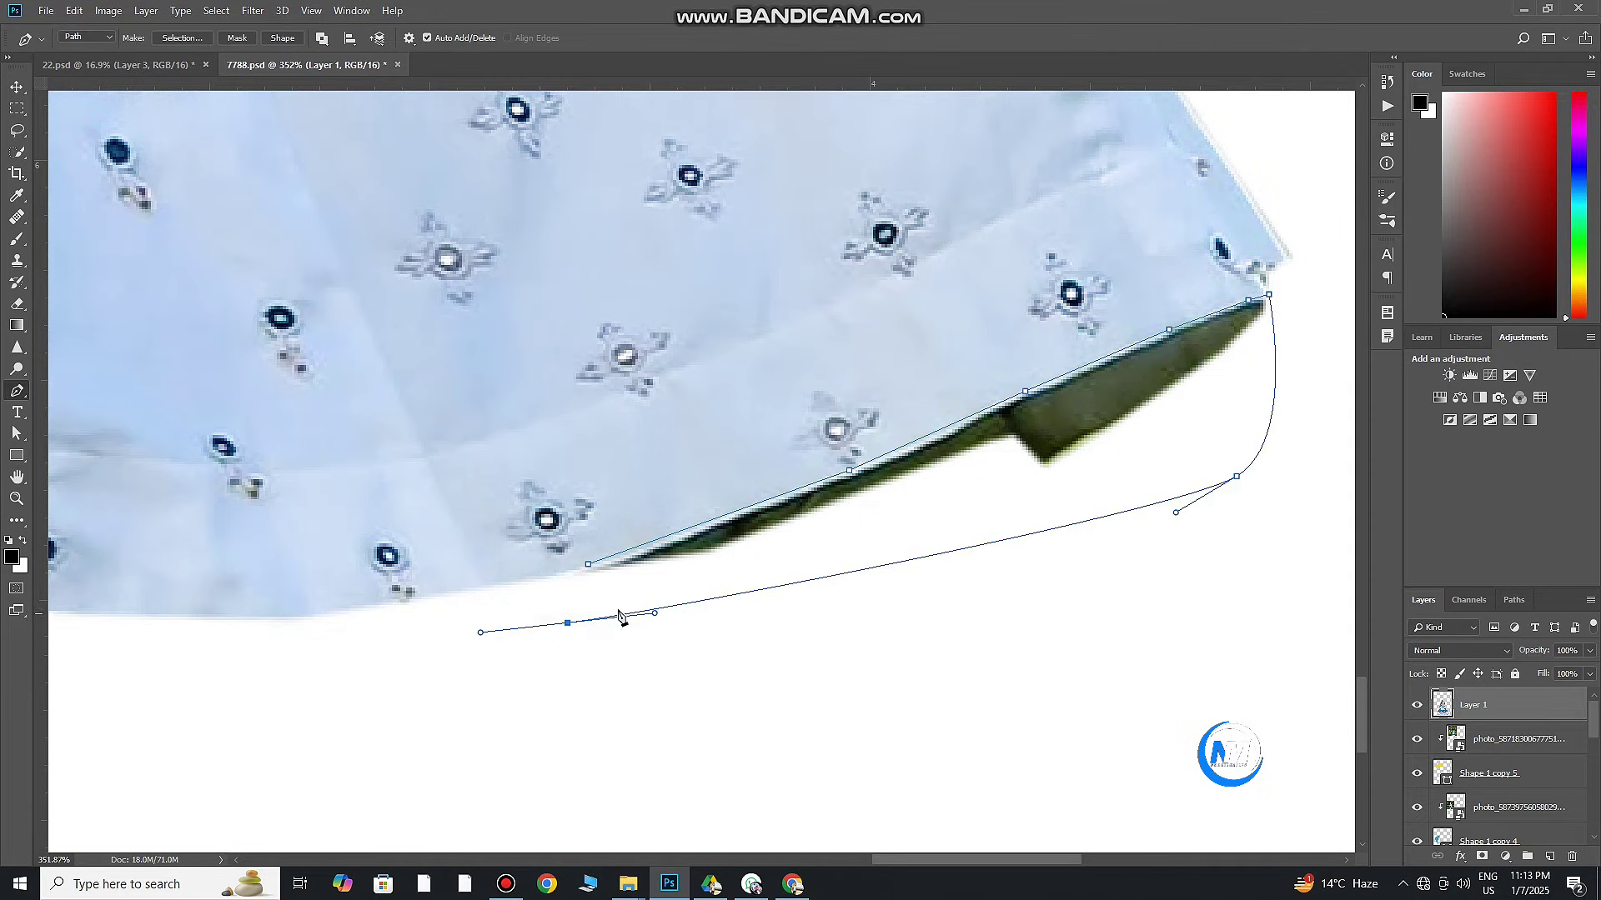
pyautogui.rightClick(588, 564)
pyautogui.click(634, 308)
pyautogui.press('Return')
pyautogui.press('Delete')
pyautogui.scroll(-5, 483, 590)
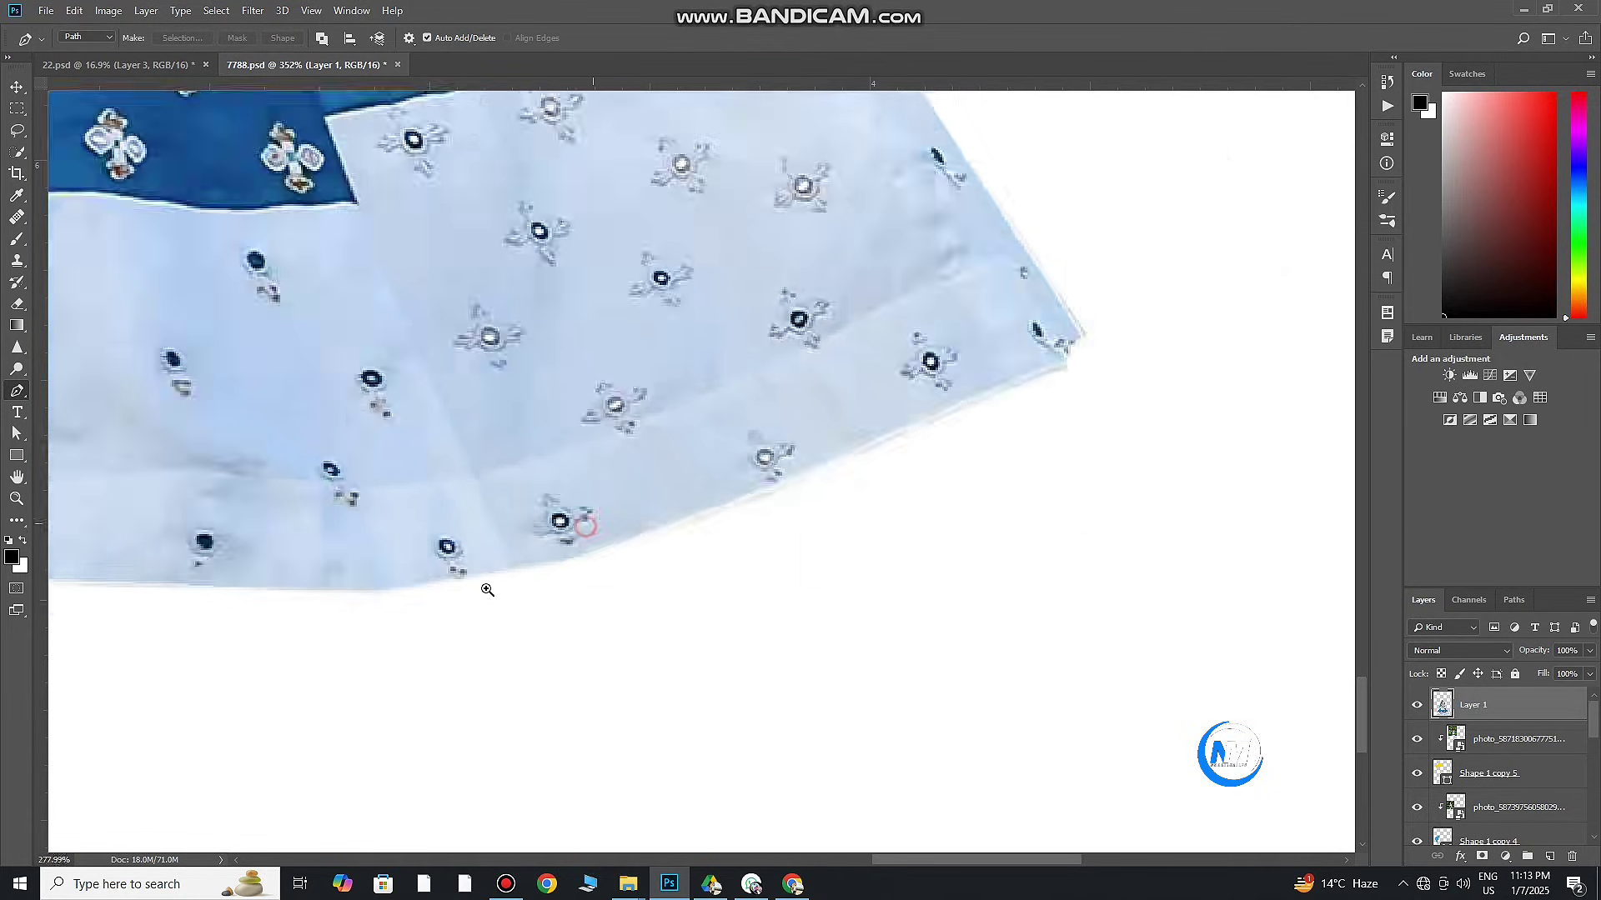
pyautogui.scroll(-2, 171, 295)
pyautogui.press('v')
pyautogui.hotkey('ctrl', '0')
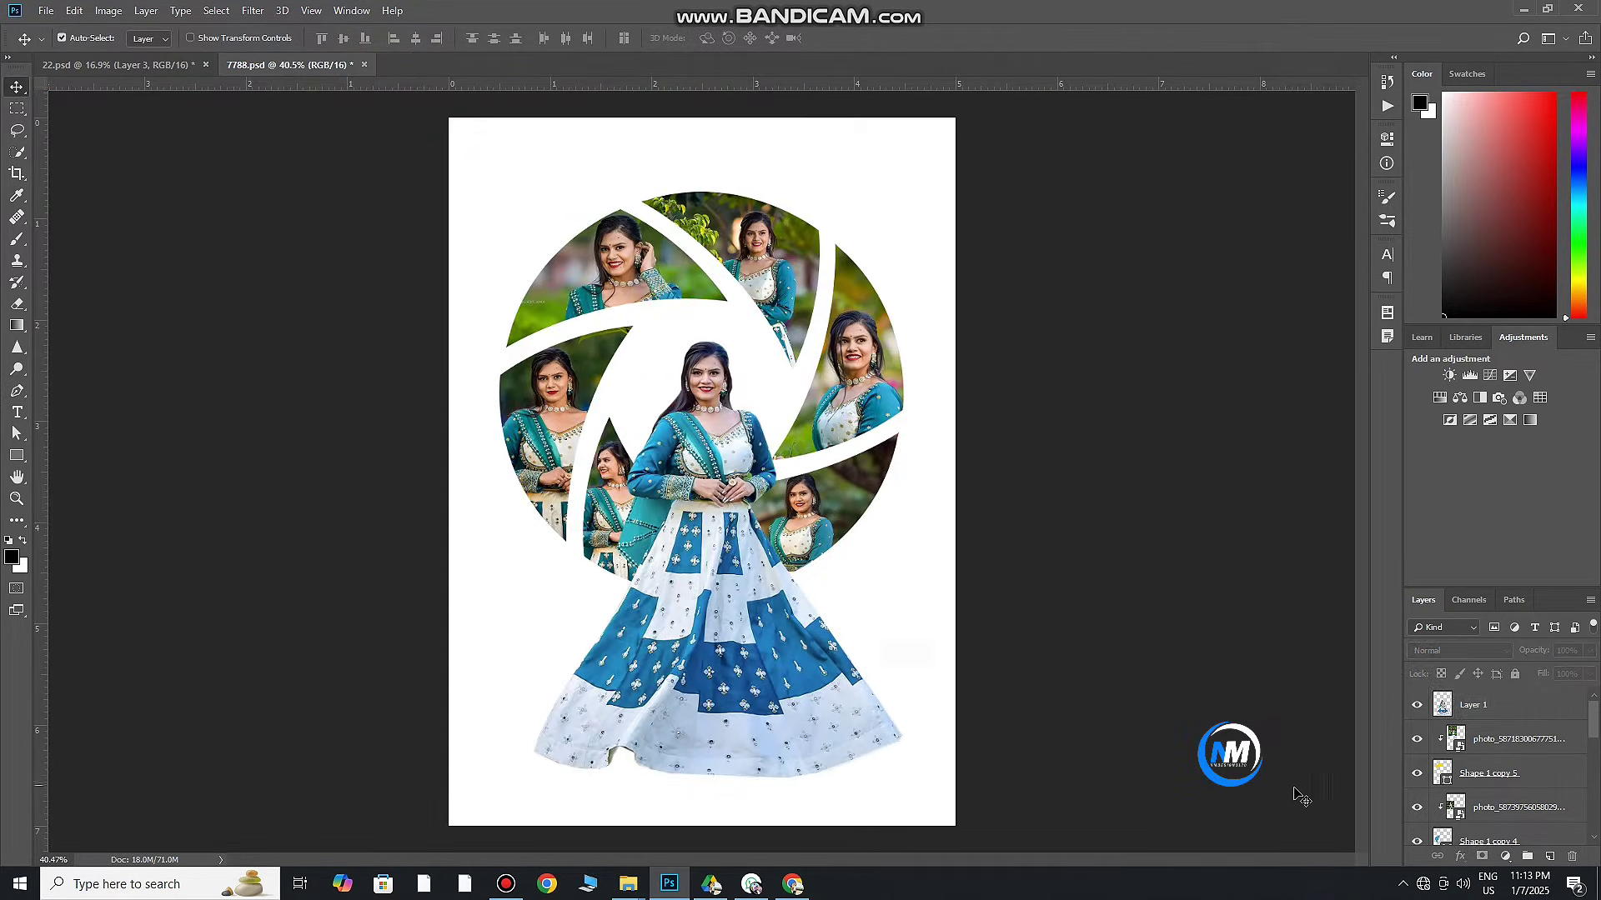
pyautogui.scroll(-5, 1519, 821)
# Give the Background layer a lightened blue Color Overlay sampled from the dress
pyautogui.click(1569, 829)
pyautogui.doubleClick(1526, 828)
pyautogui.click(1084, 627)
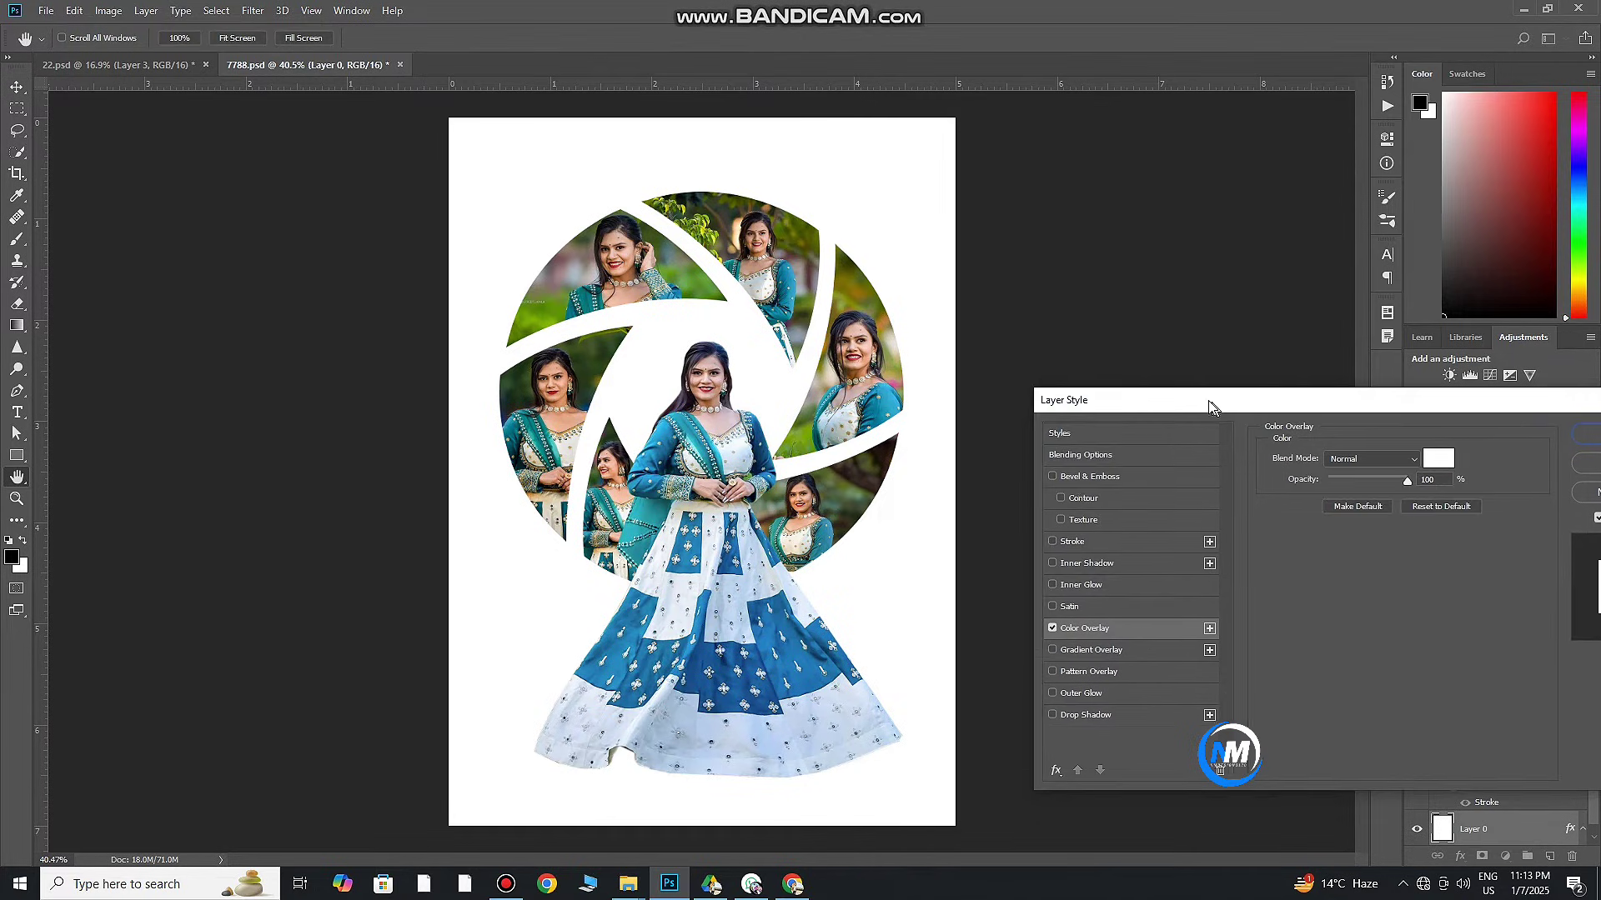
pyautogui.click(1434, 453)
pyautogui.click(786, 430)
pyautogui.click(1522, 395)
pyautogui.moveTo(1408, 476); pyautogui.dragTo(1365, 477)
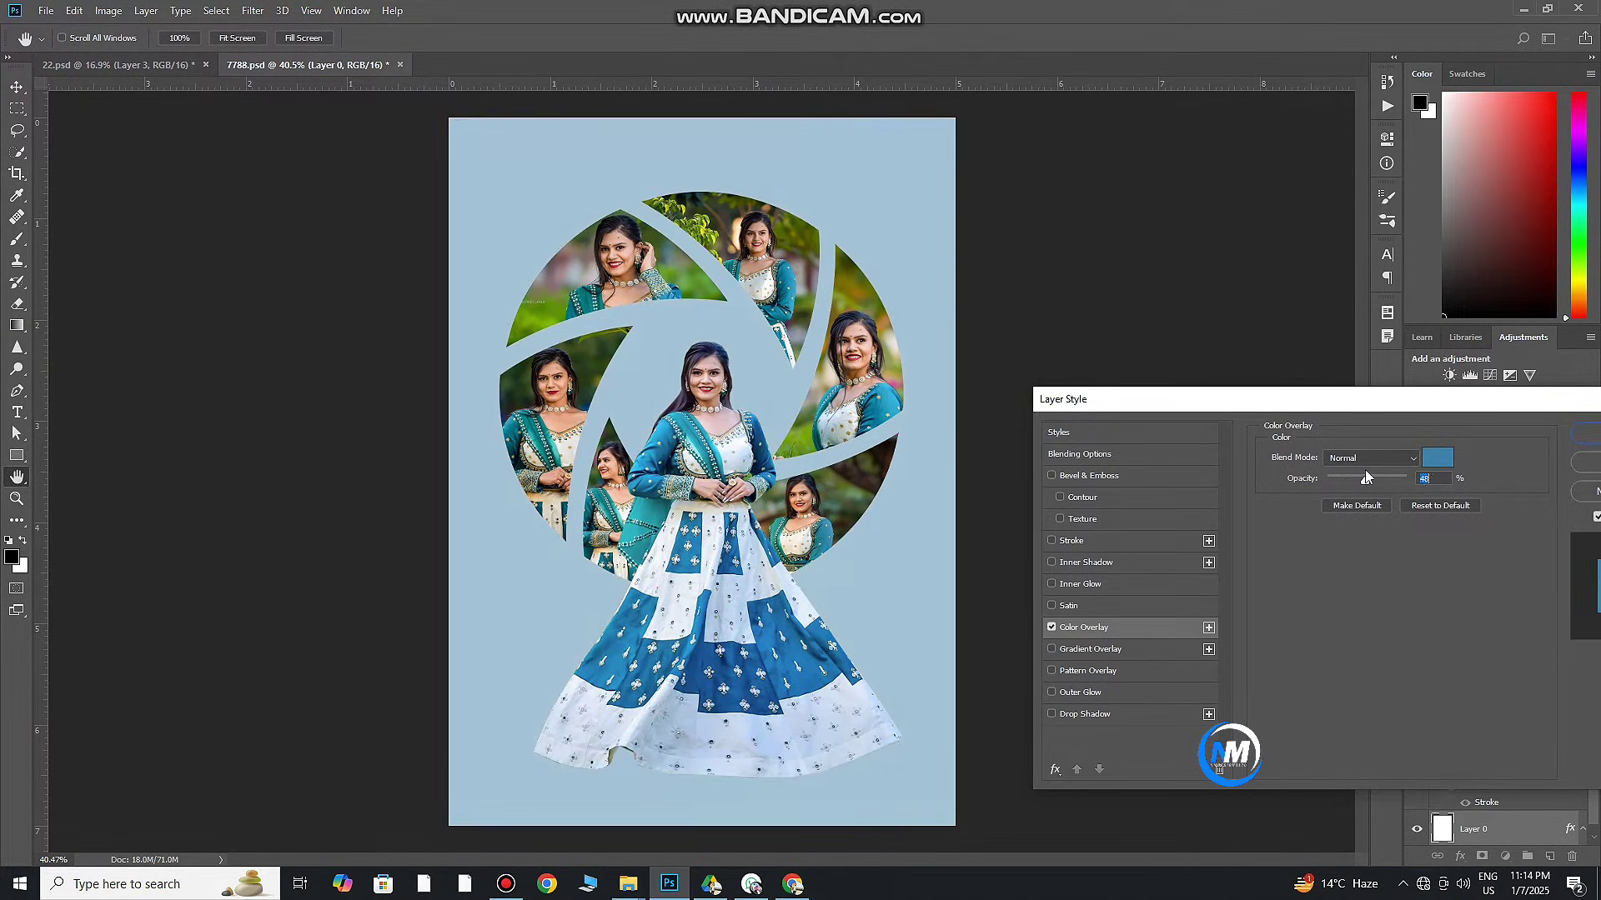
pyautogui.moveTo(1384, 401); pyautogui.dragTo(1322, 411)
pyautogui.click(1526, 443)
pyautogui.moveTo(628, 884)
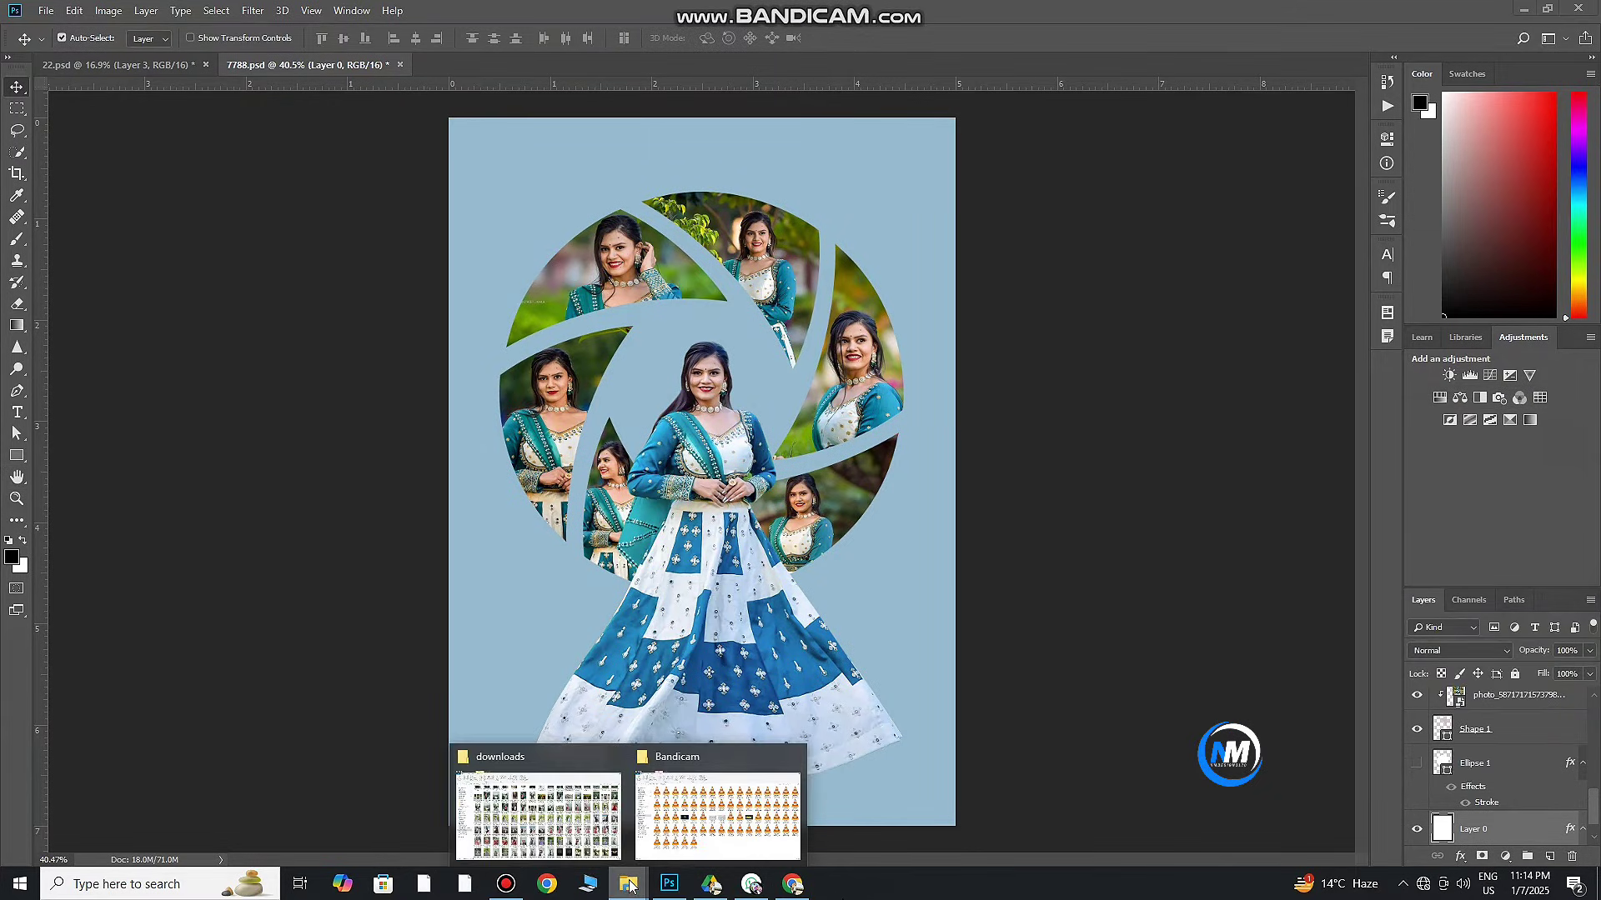
# Place the yellow glow image, enlarge it to cover the poster, and lower its opacity to about 43%
pyautogui.click(537, 813)
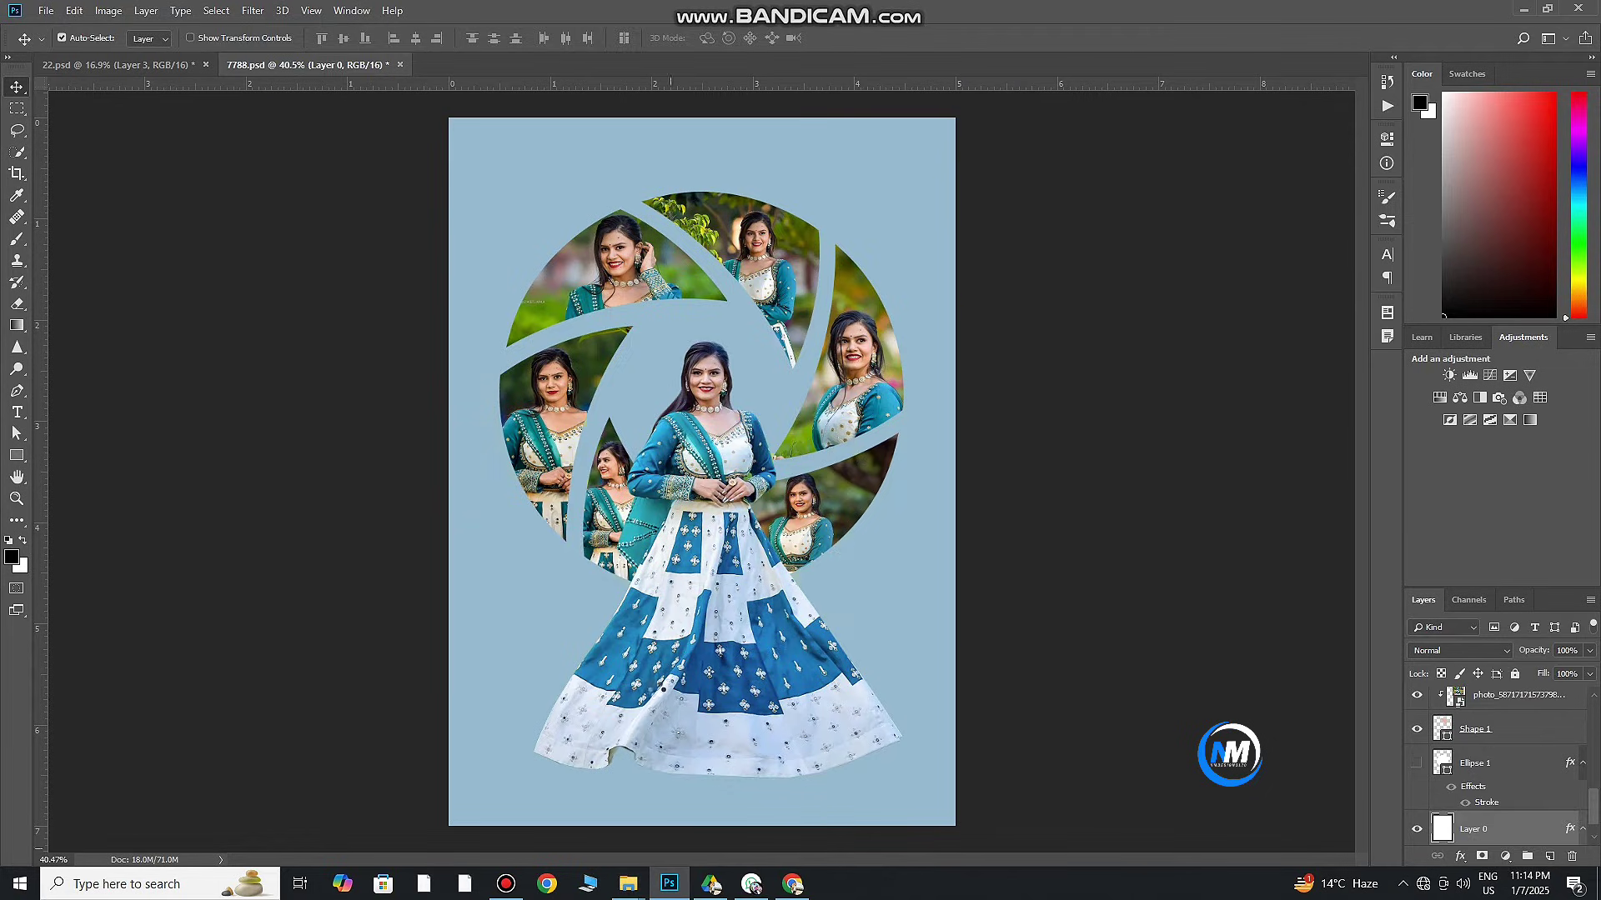
pyautogui.moveTo(1106, 583); pyautogui.dragTo(737, 647)
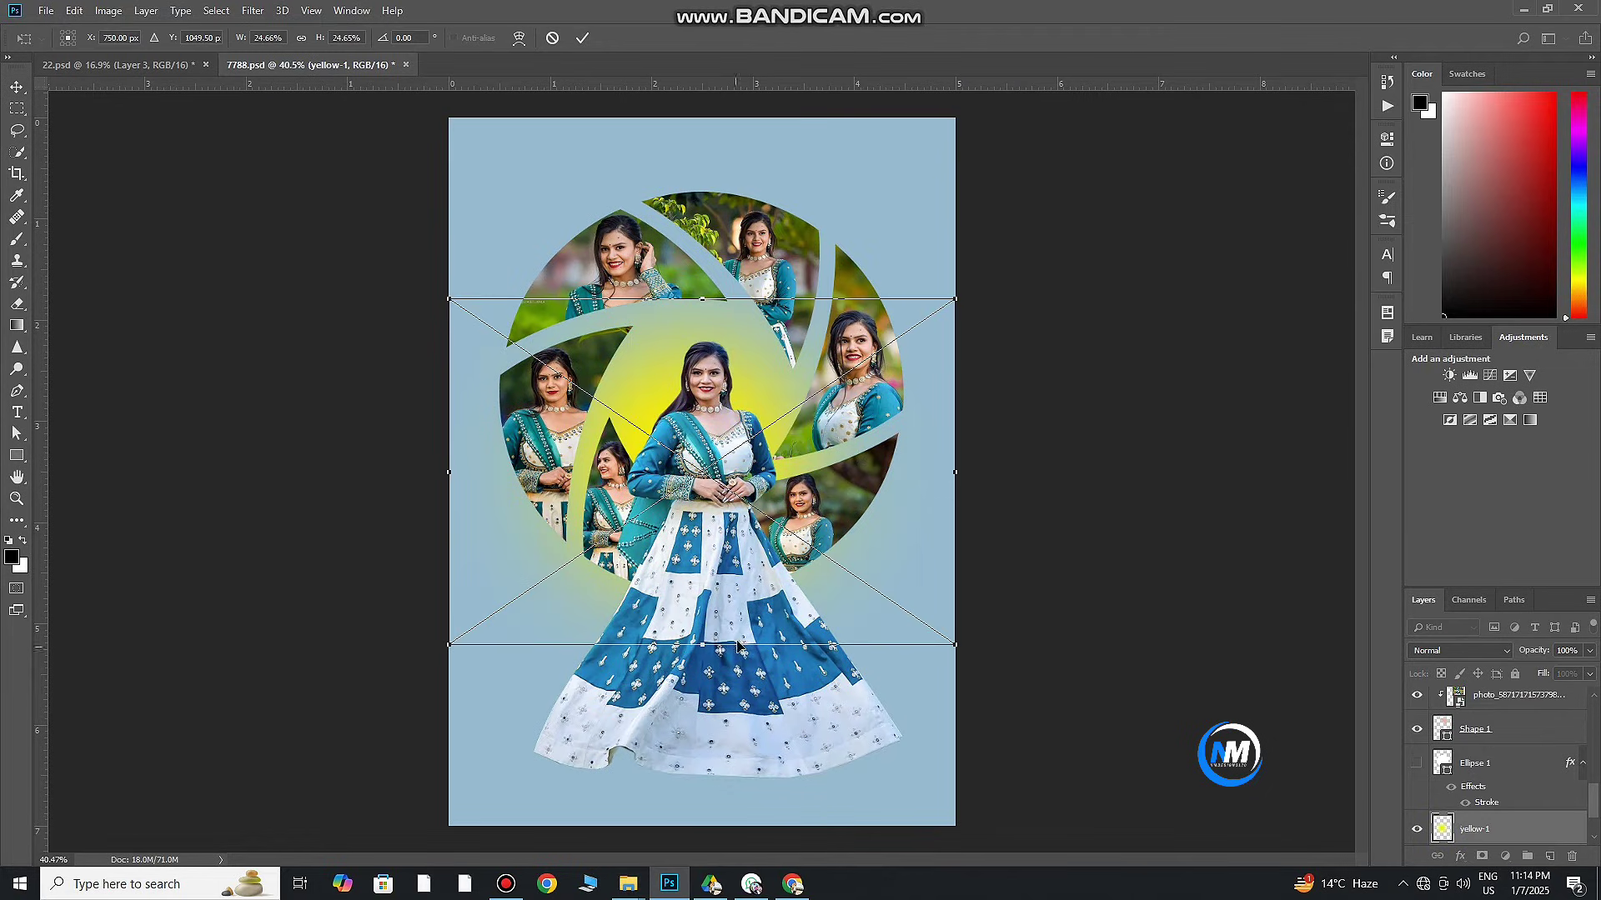
pyautogui.moveTo(957, 648); pyautogui.dragTo(1276, 838)
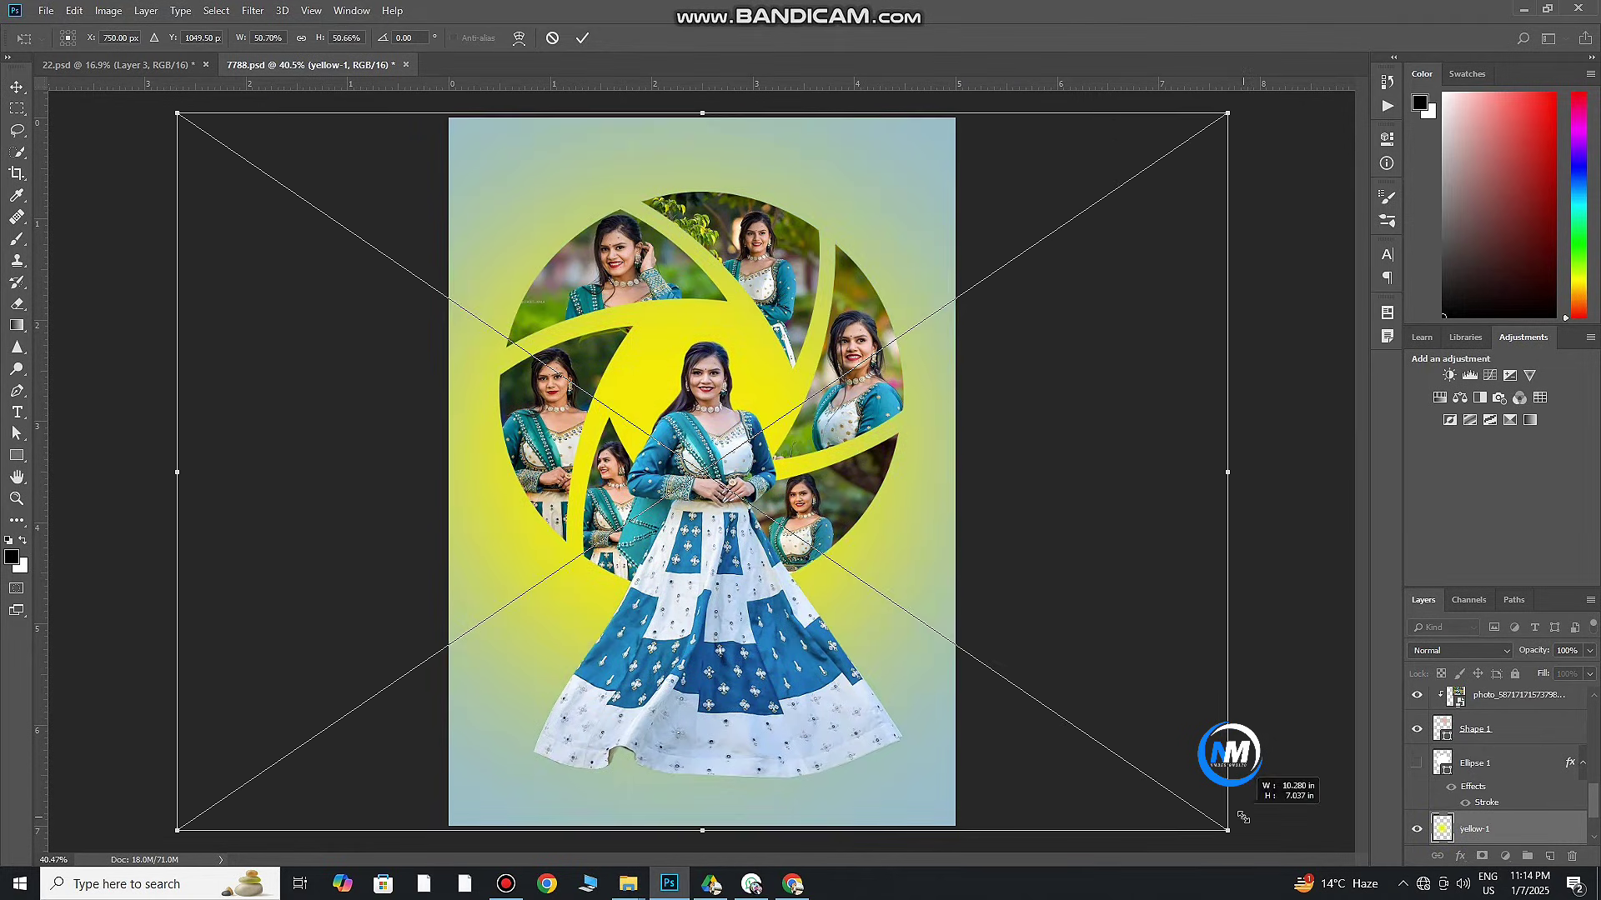
pyautogui.click(582, 37)
pyautogui.moveTo(1589, 655); pyautogui.dragTo(1544, 666)
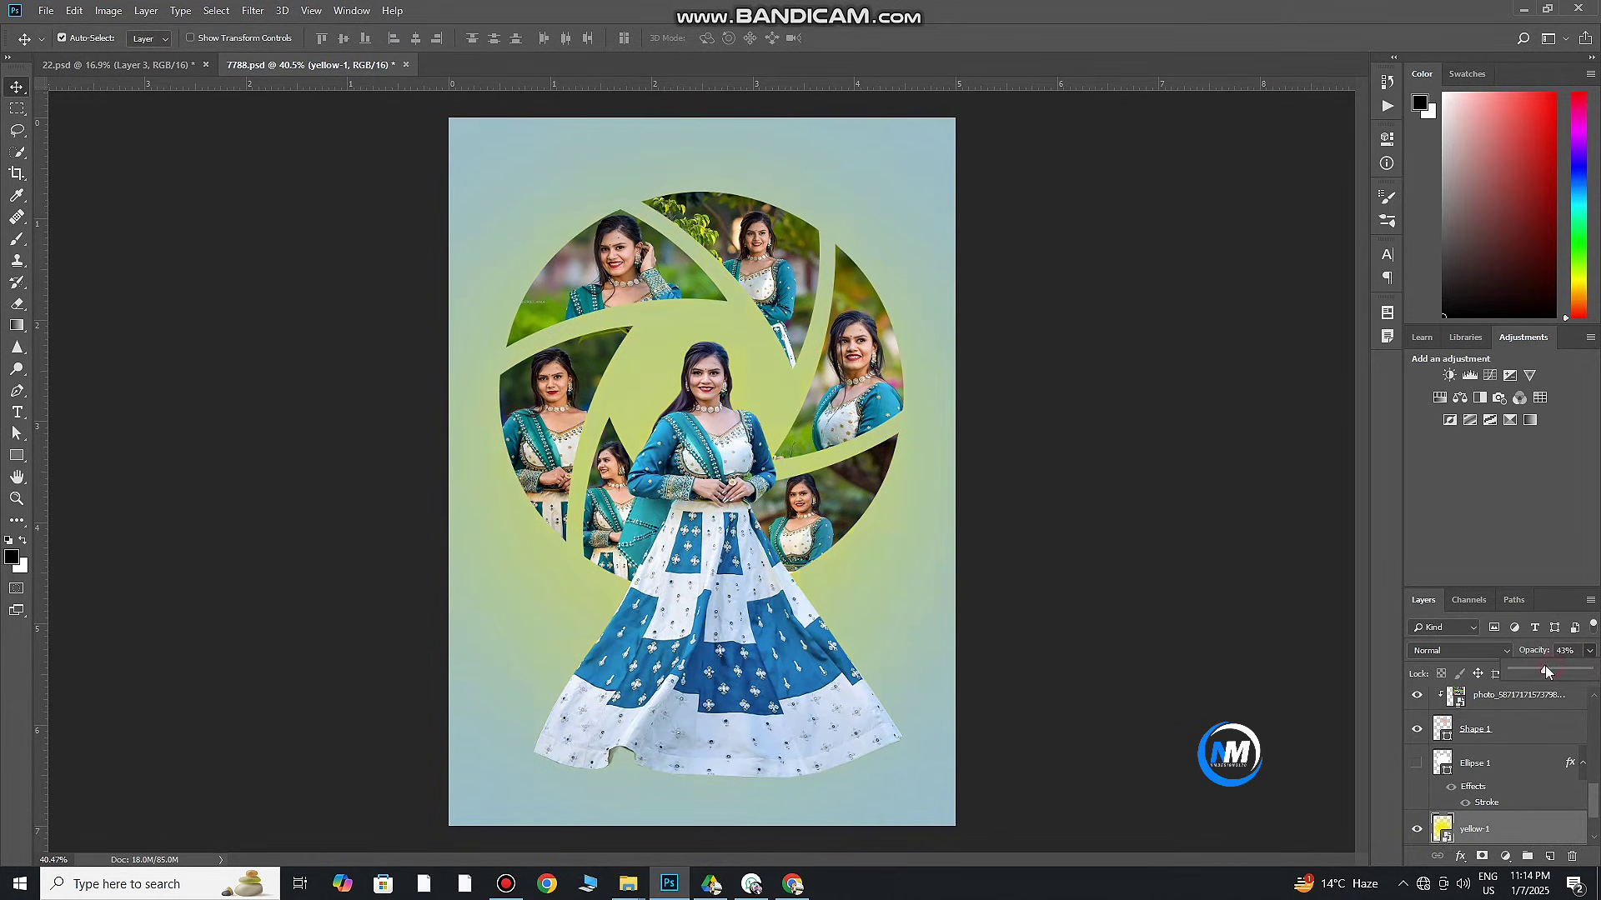
pyautogui.scroll(-2, 1526, 847)
# Try a solid colour fill layer sampled from the dress, then cancel it
pyautogui.click(1525, 797)
pyautogui.click(1505, 856)
pyautogui.click(1500, 563)
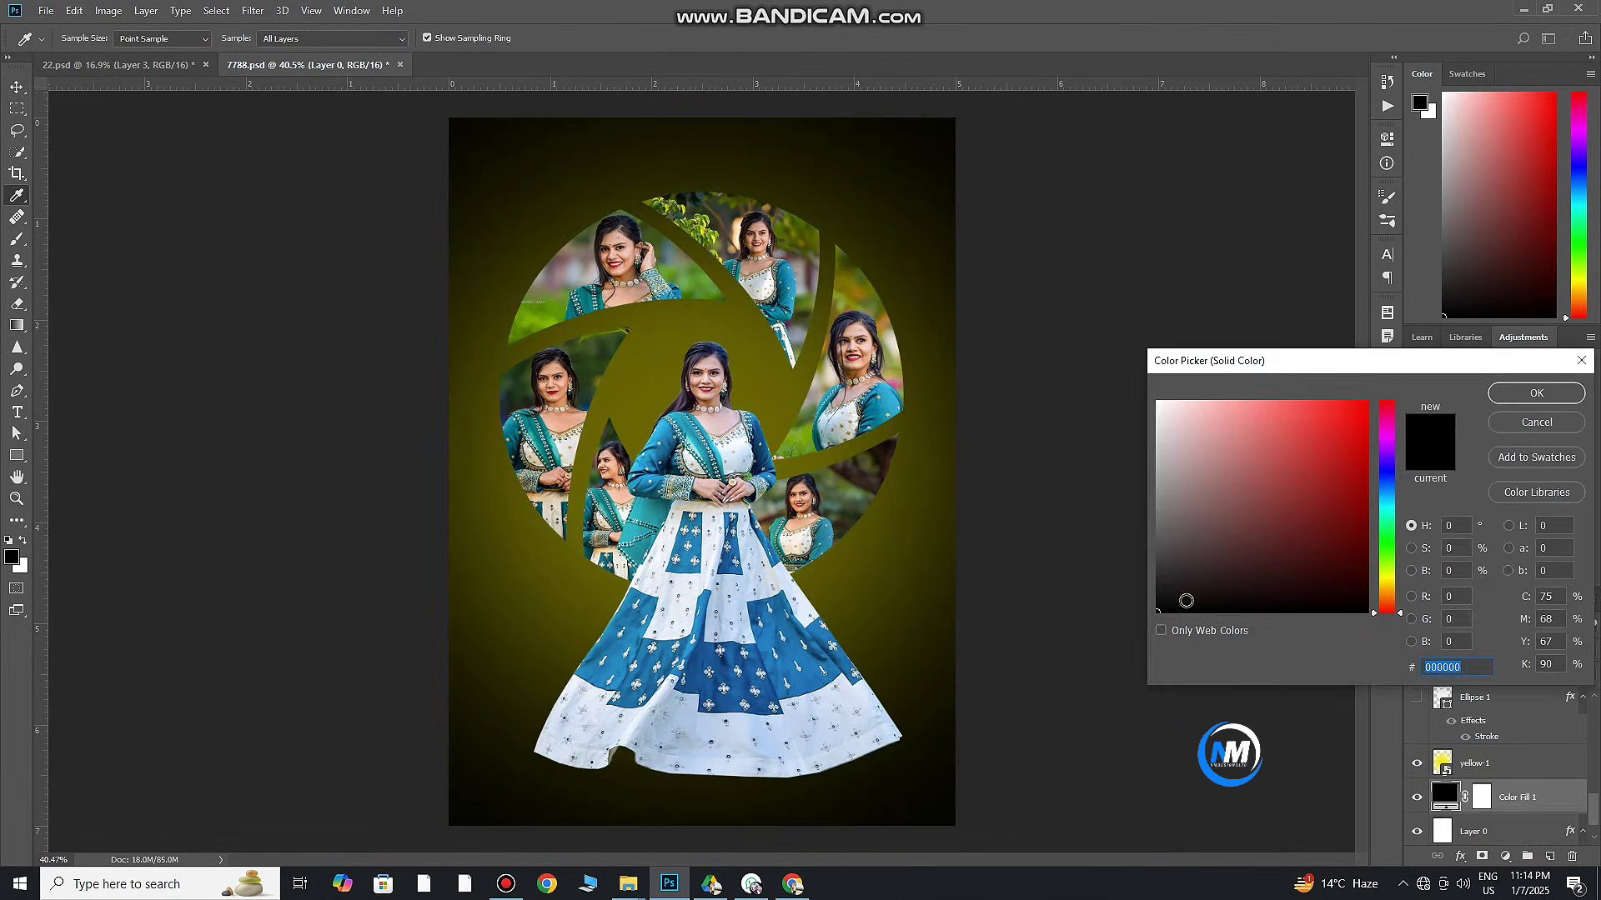
pyautogui.click(803, 625)
pyautogui.click(1509, 424)
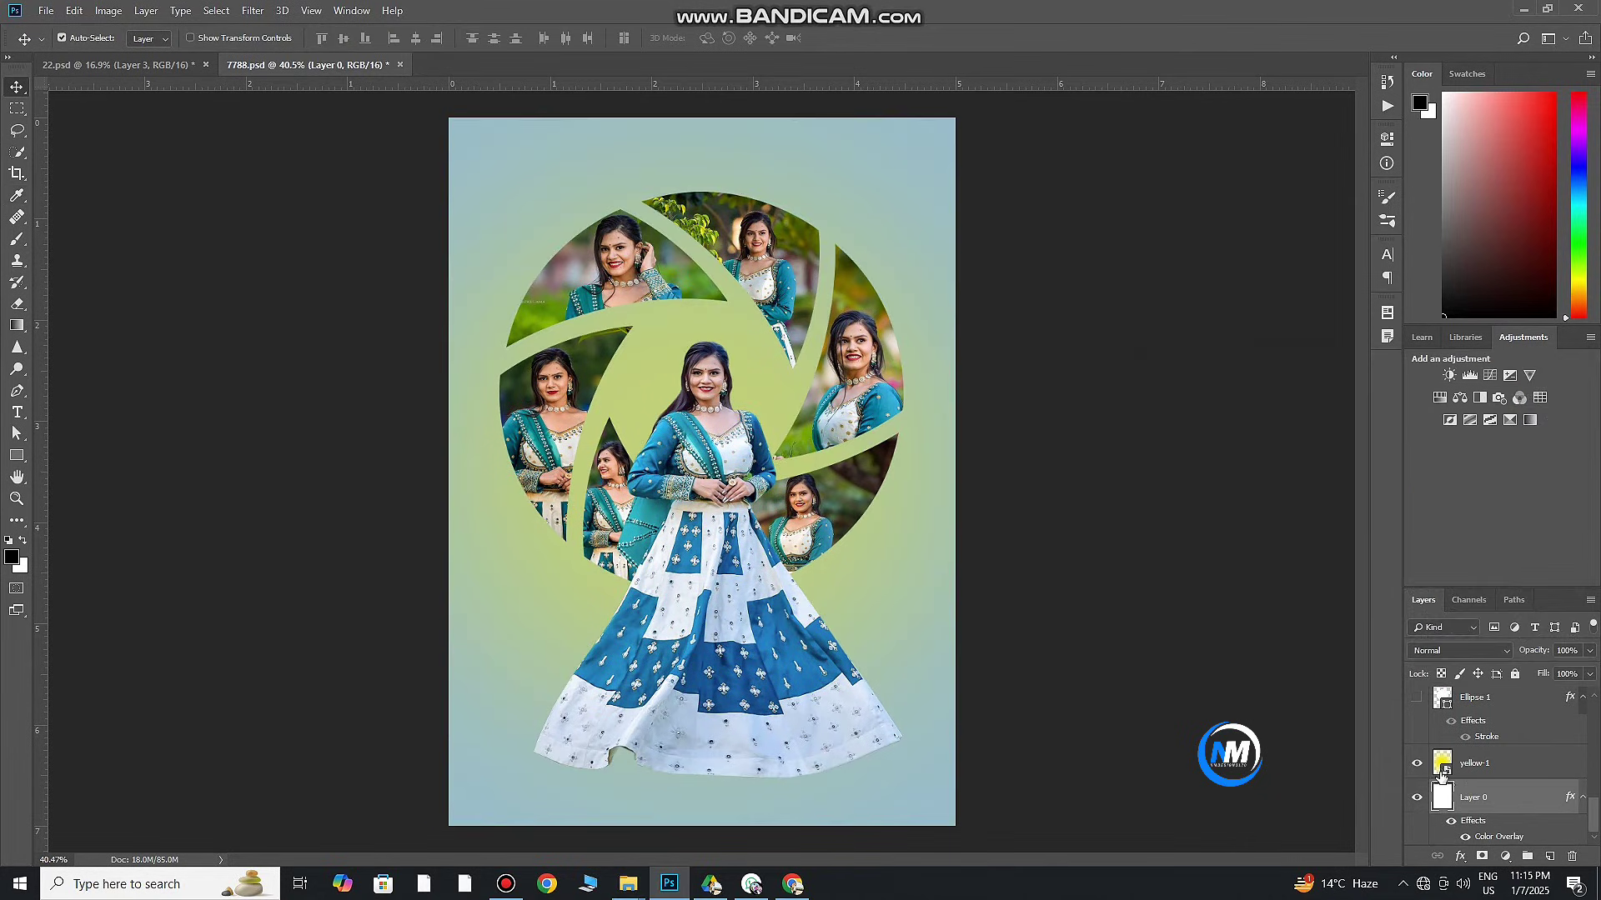
# Add a near-white Color Overlay to the yellow glow layer
pyautogui.doubleClick(1443, 774)
pyautogui.click(992, 638)
pyautogui.click(1334, 467)
pyautogui.click(1168, 401)
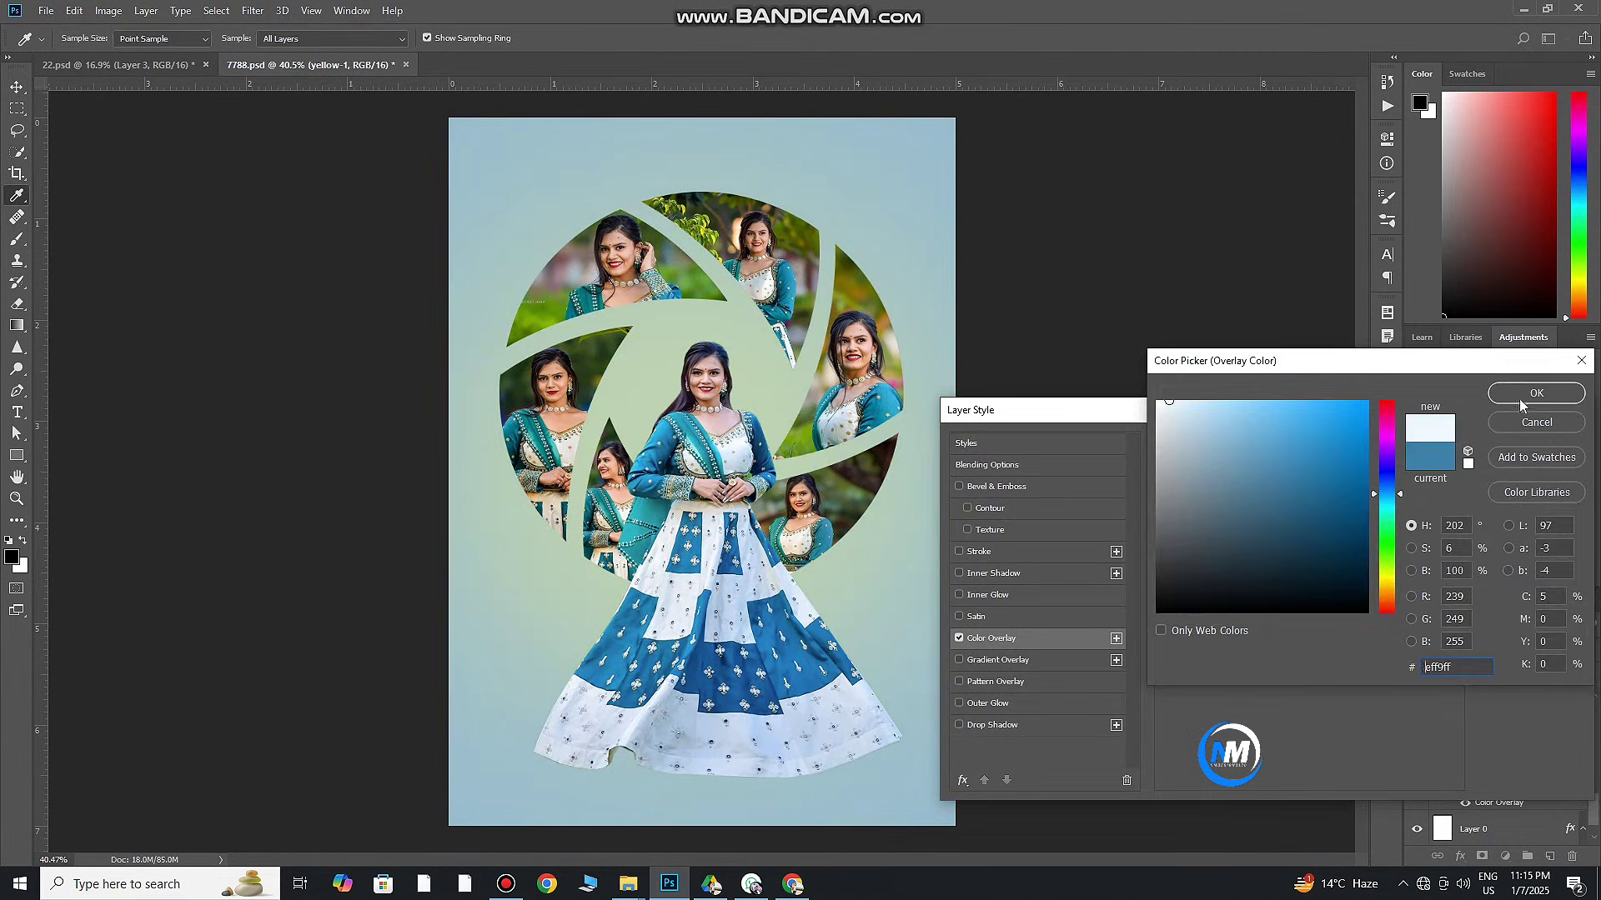
pyautogui.press('Return')
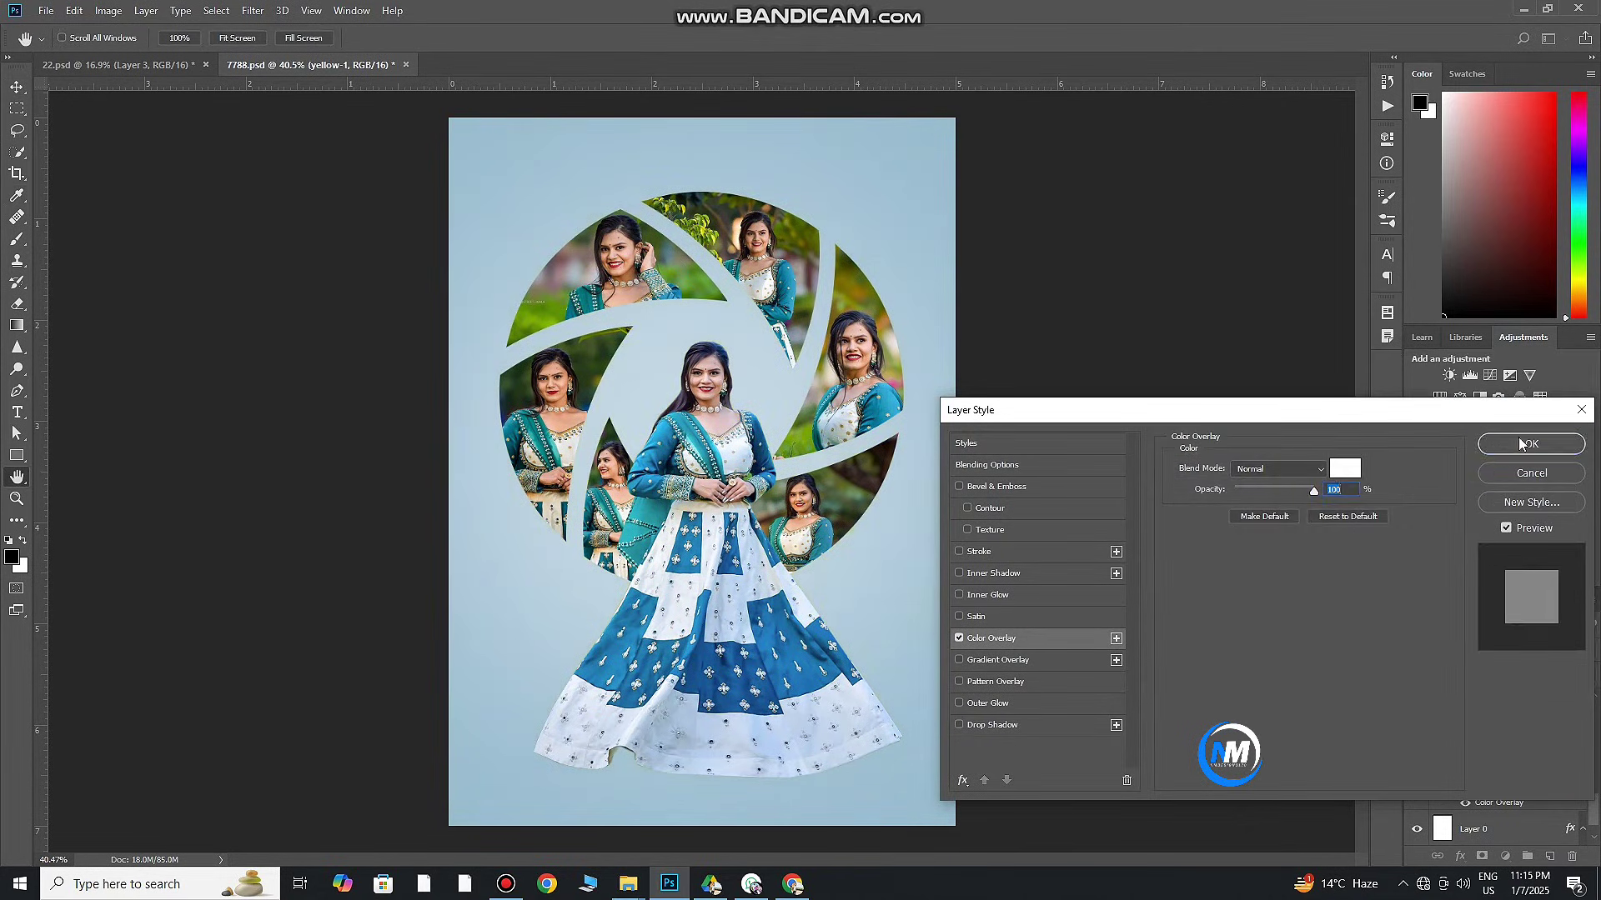
pyautogui.click(1520, 444)
# Centre the glow on the poster
pyautogui.hotkey('ctrl', 't')
pyautogui.hotkey('ctrl', '0')
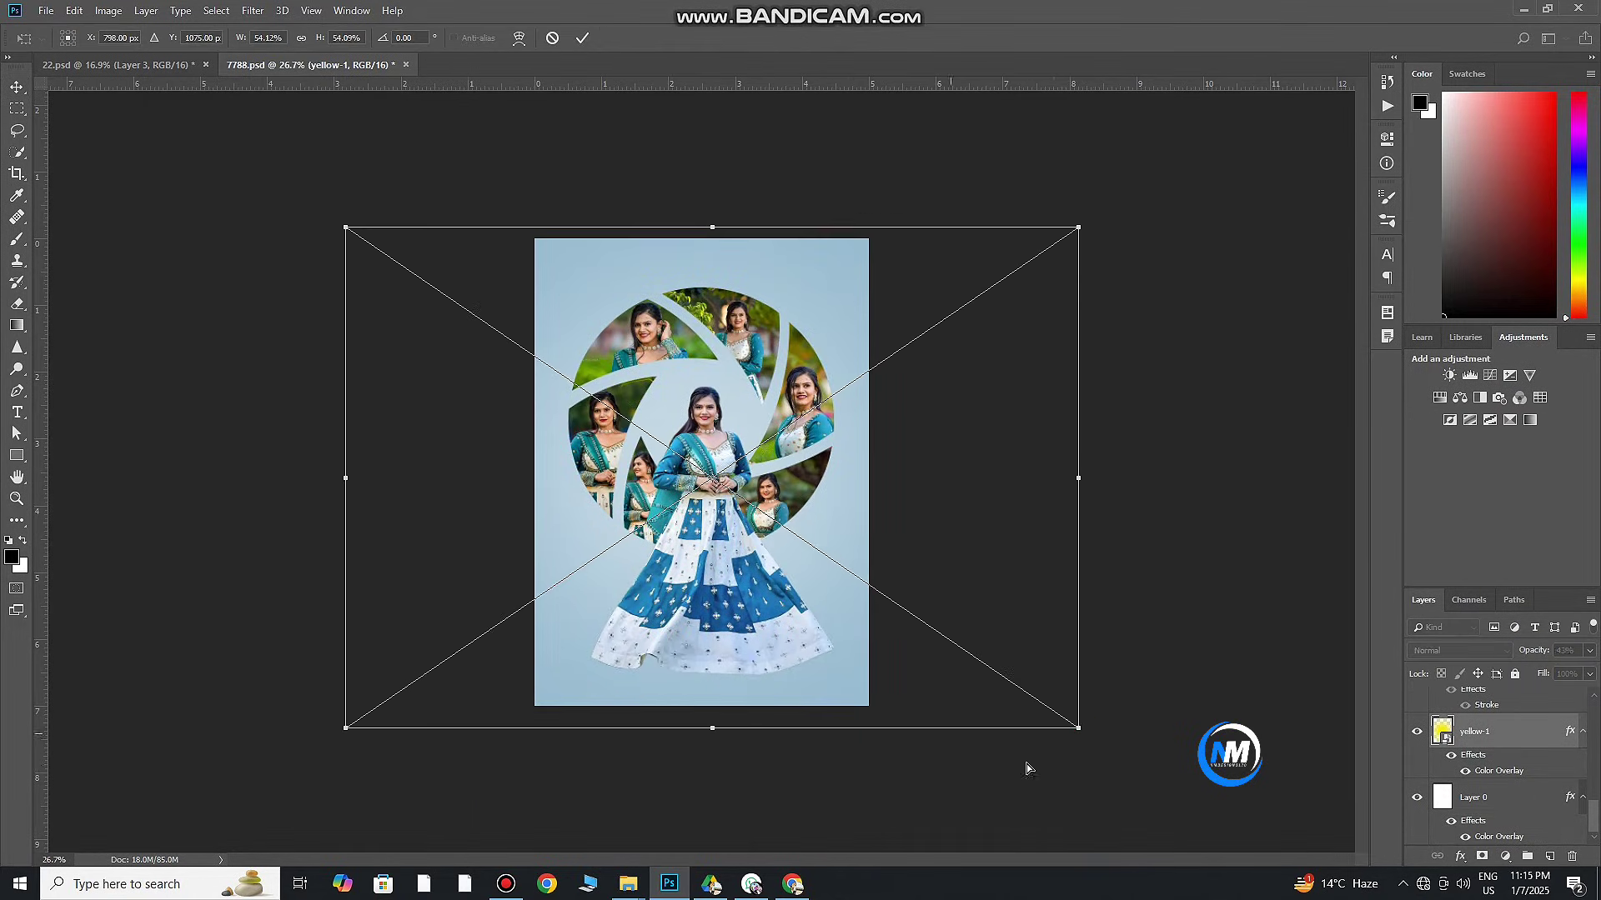
pyautogui.press('Return')
pyautogui.moveTo(700, 473); pyautogui.dragTo(814, 530)
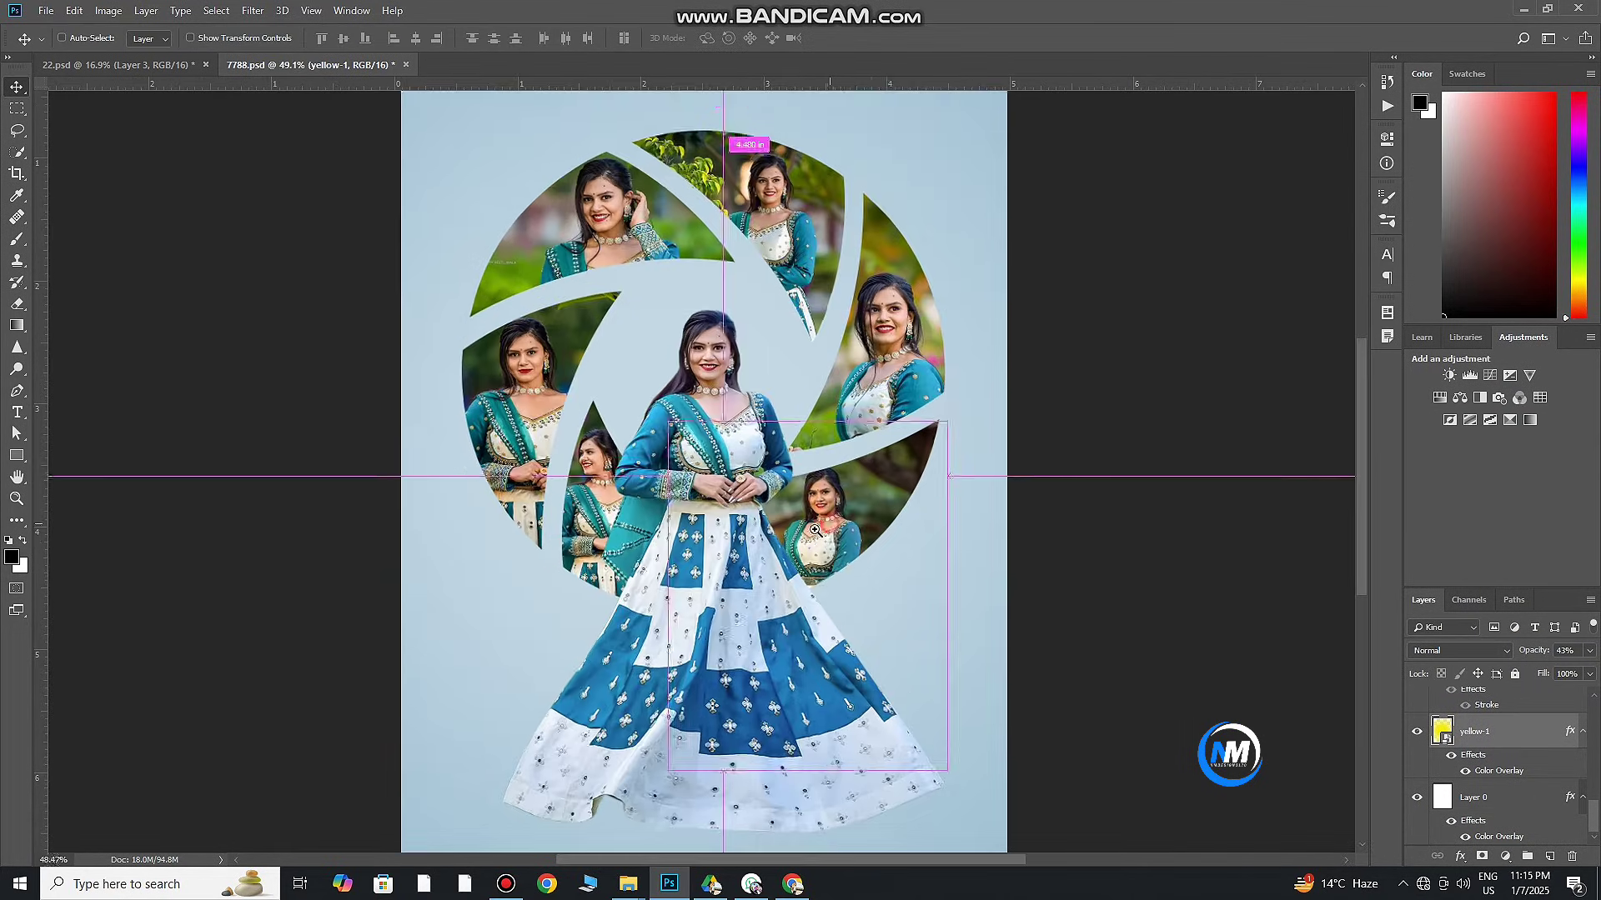
pyautogui.hotkey('ctrl', '0')
# Change the Background overlay to a greenish olive at 57% opacity
pyautogui.click(1492, 797)
pyautogui.doubleClick(1498, 836)
pyautogui.click(1418, 483)
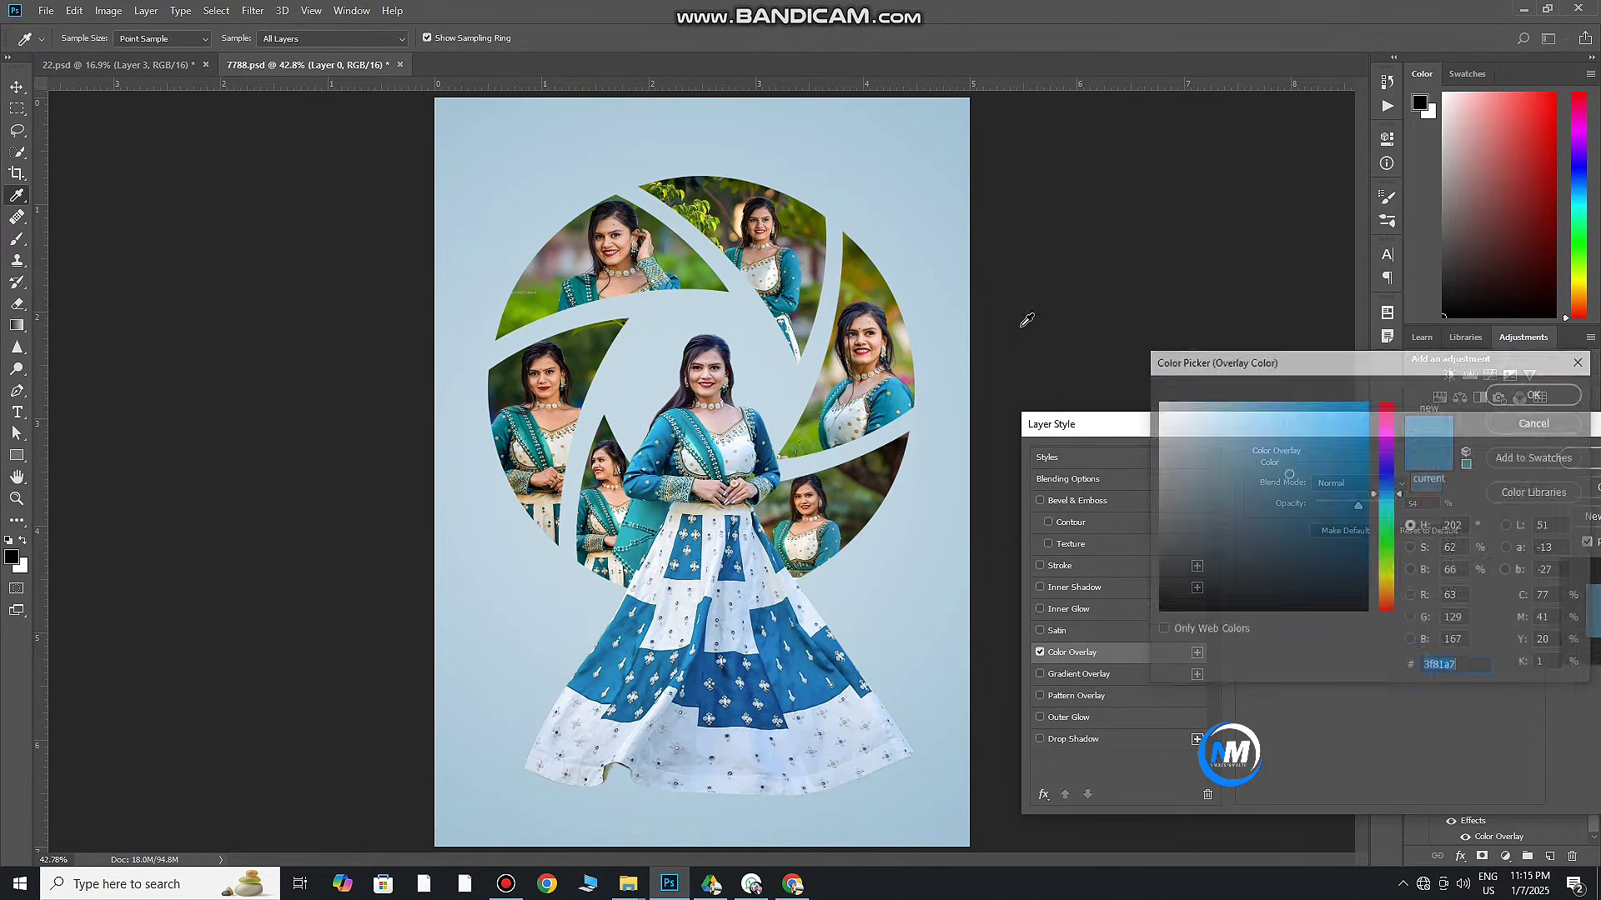
pyautogui.click(862, 252)
pyautogui.moveTo(858, 265); pyautogui.dragTo(900, 240)
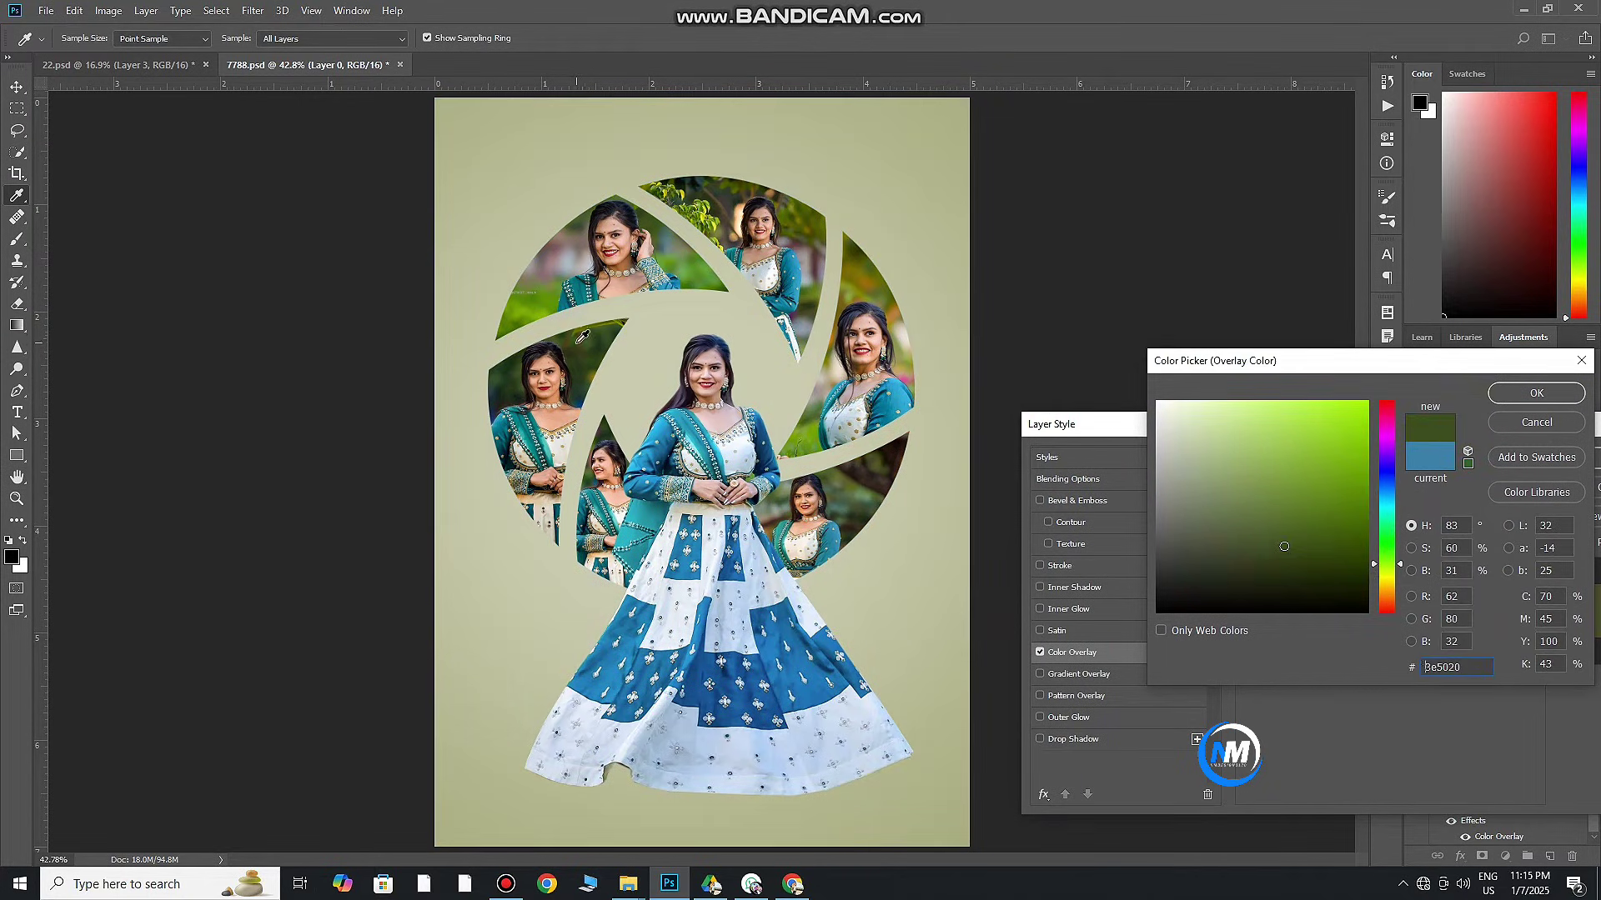
pyautogui.click(1537, 392)
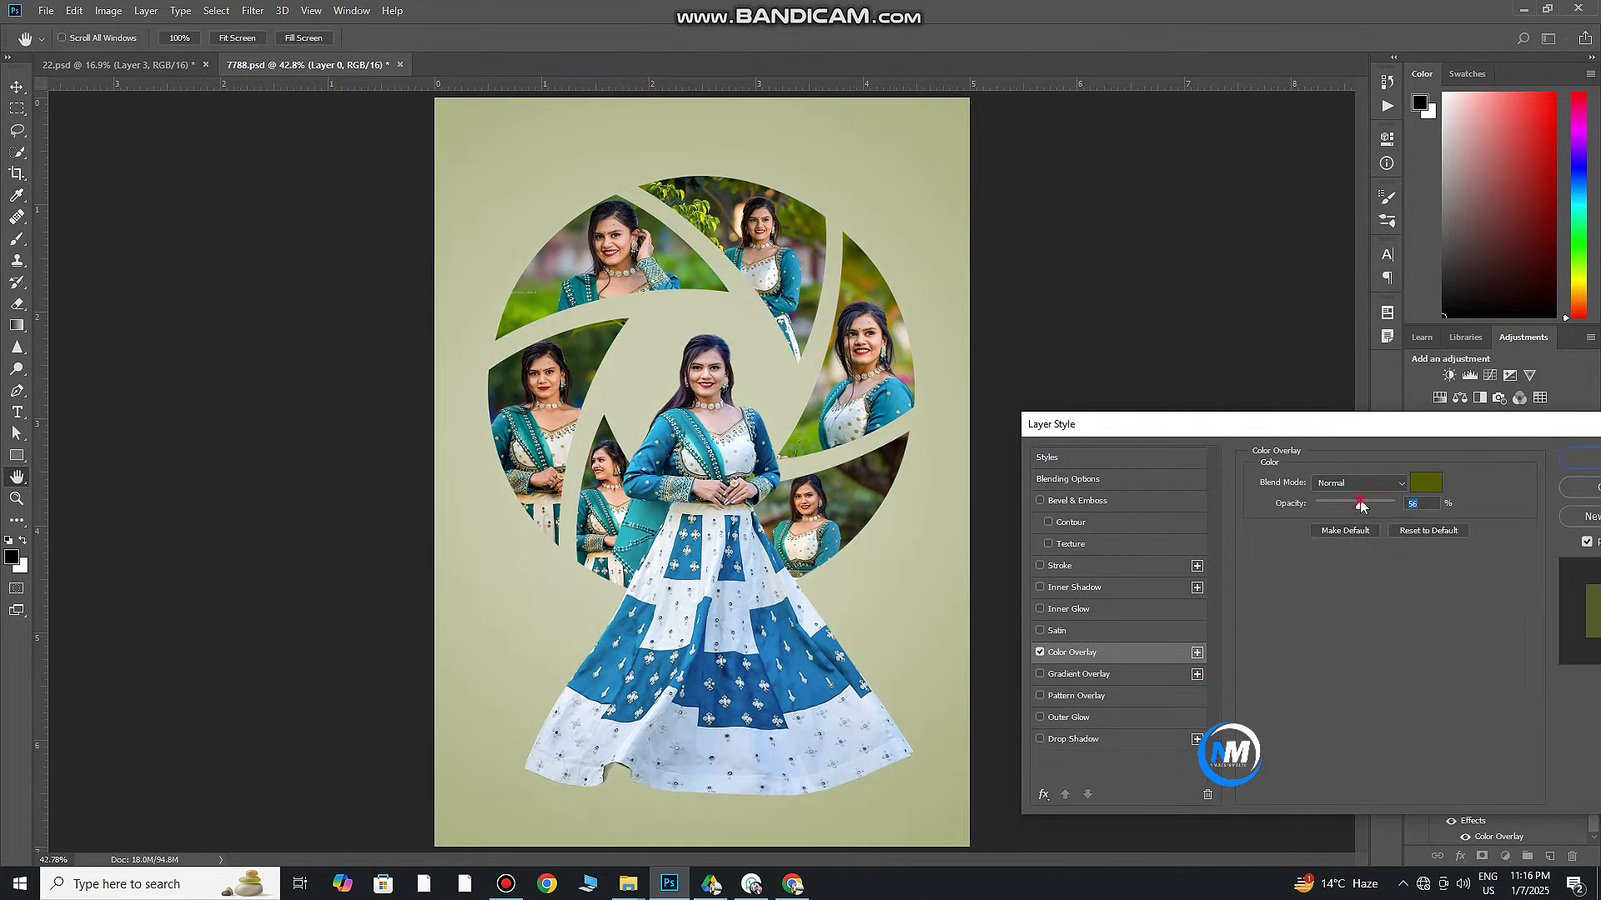
pyautogui.moveTo(1394, 502); pyautogui.dragTo(1361, 492)
pyautogui.moveTo(1167, 423); pyautogui.dragTo(1117, 434)
pyautogui.click(1532, 468)
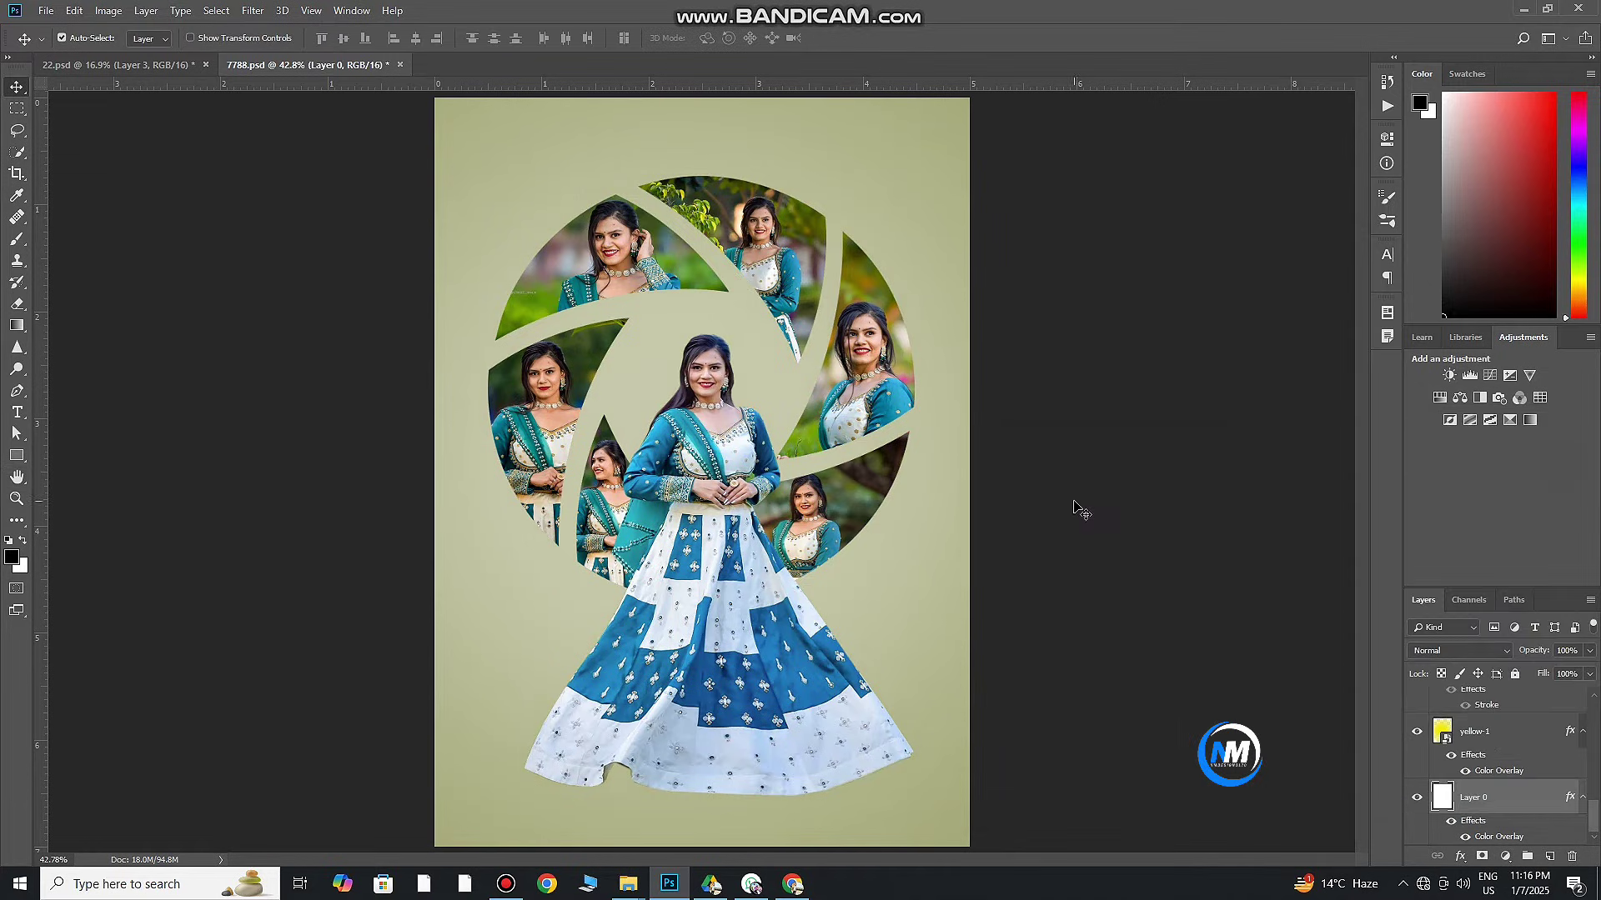
# Raise the yellow glow layer's opacity to 77%
pyautogui.press('v')
pyautogui.hotkey('ctrl', '0')
pyautogui.click(1503, 735)
pyautogui.click(1589, 650)
pyautogui.moveTo(1548, 669)
pyautogui.mouseDown()
pyautogui.moveTo(1592, 667)
pyautogui.moveTo(1571, 668)
pyautogui.mouseUp()
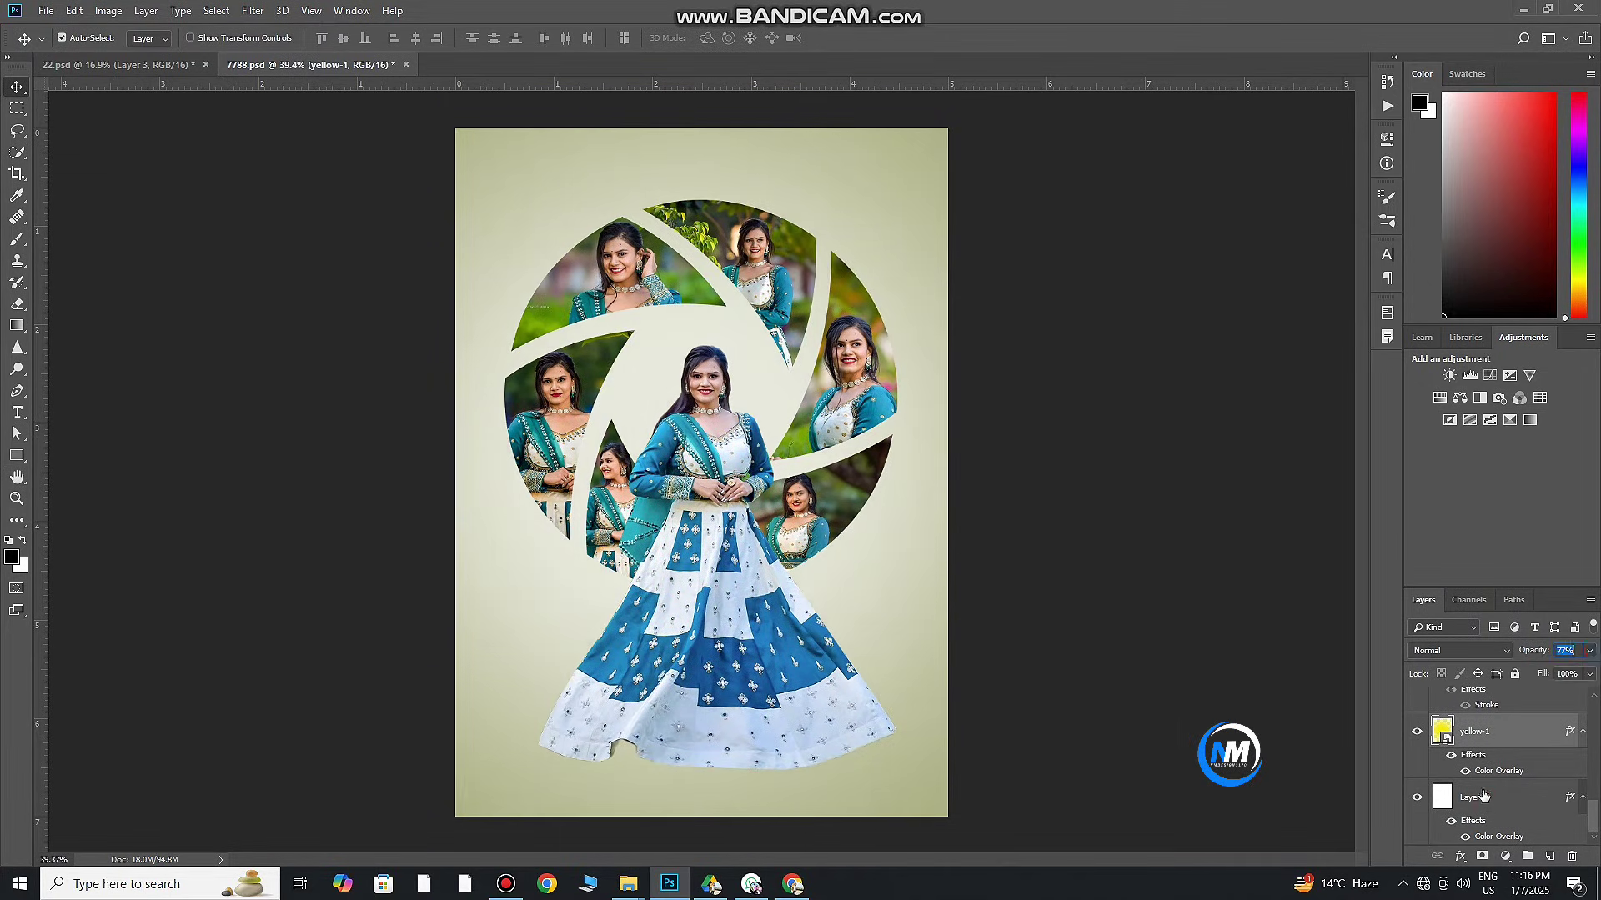
pyautogui.hotkey('ctrl', '-')
pyautogui.moveTo(627, 884)
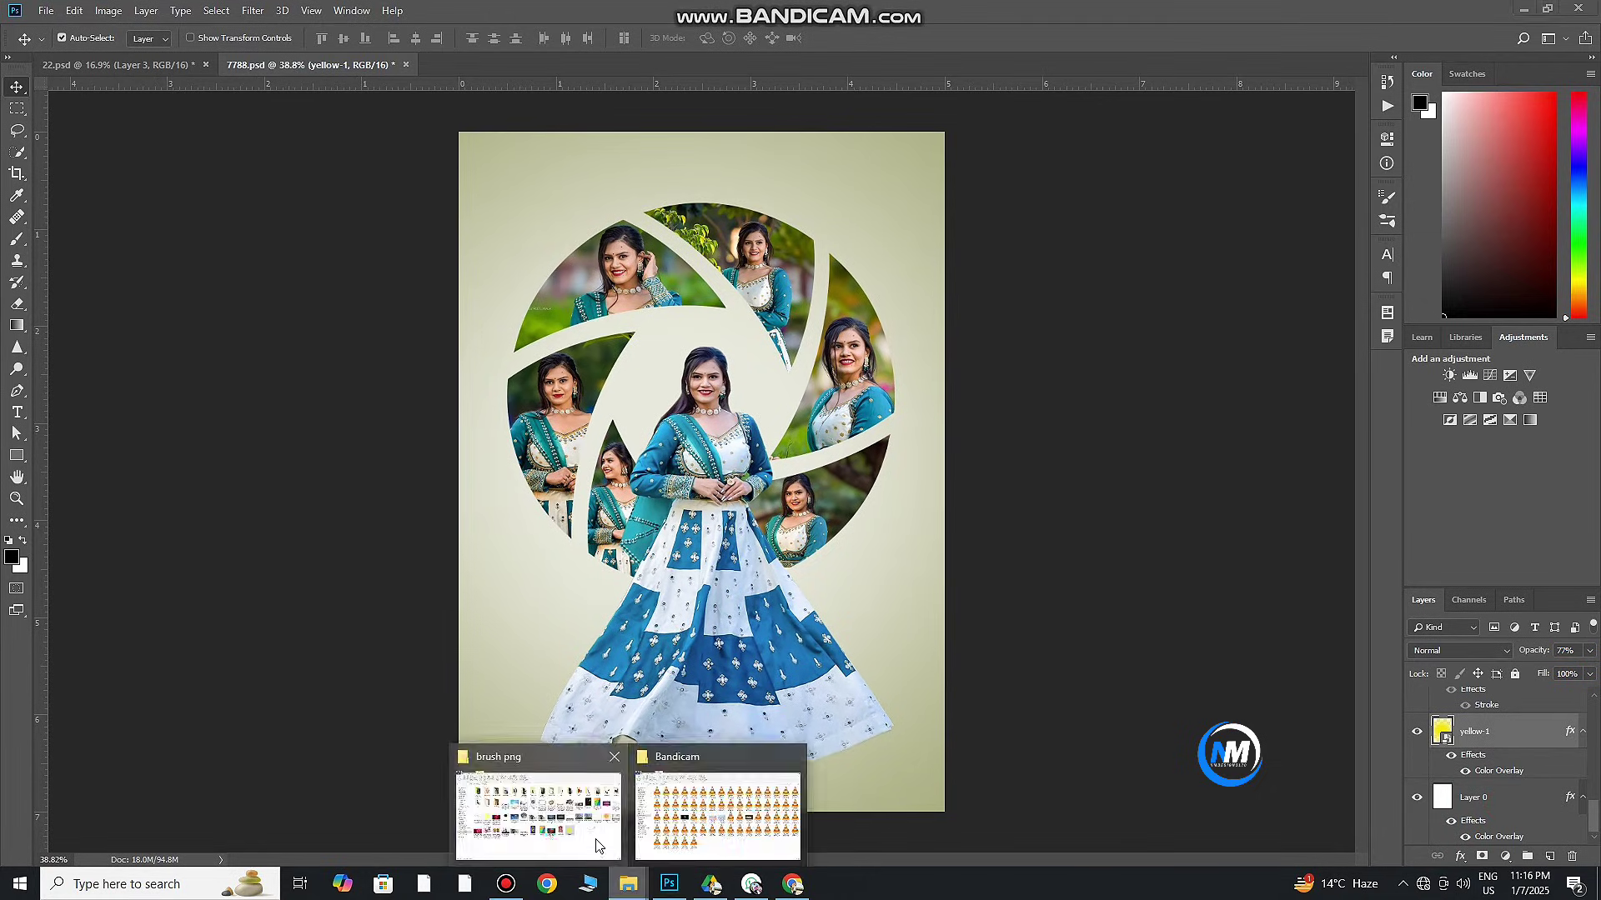
# Place the pink brush-stroke PNG, scaled and rotated, along the poster's bottom edge
pyautogui.click(742, 804)
pyautogui.moveTo(683, 780); pyautogui.dragTo(700, 467)
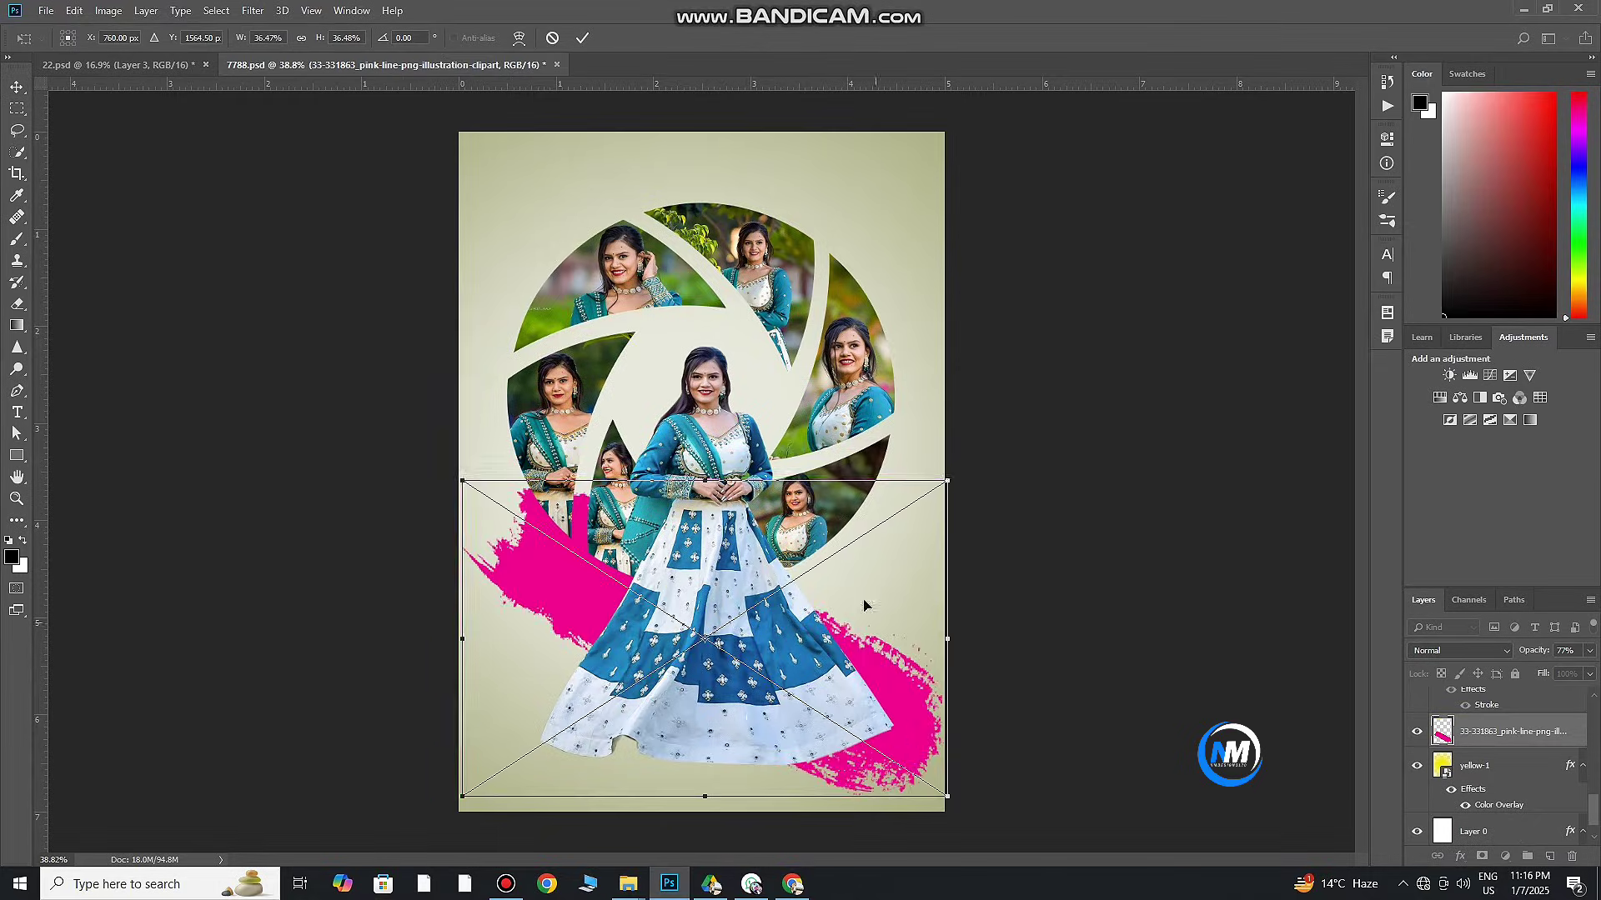
pyautogui.hotkey('ctrl', '-')
pyautogui.moveTo(882, 678); pyautogui.dragTo(748, 625)
pyautogui.moveTo(763, 529); pyautogui.dragTo(834, 587)
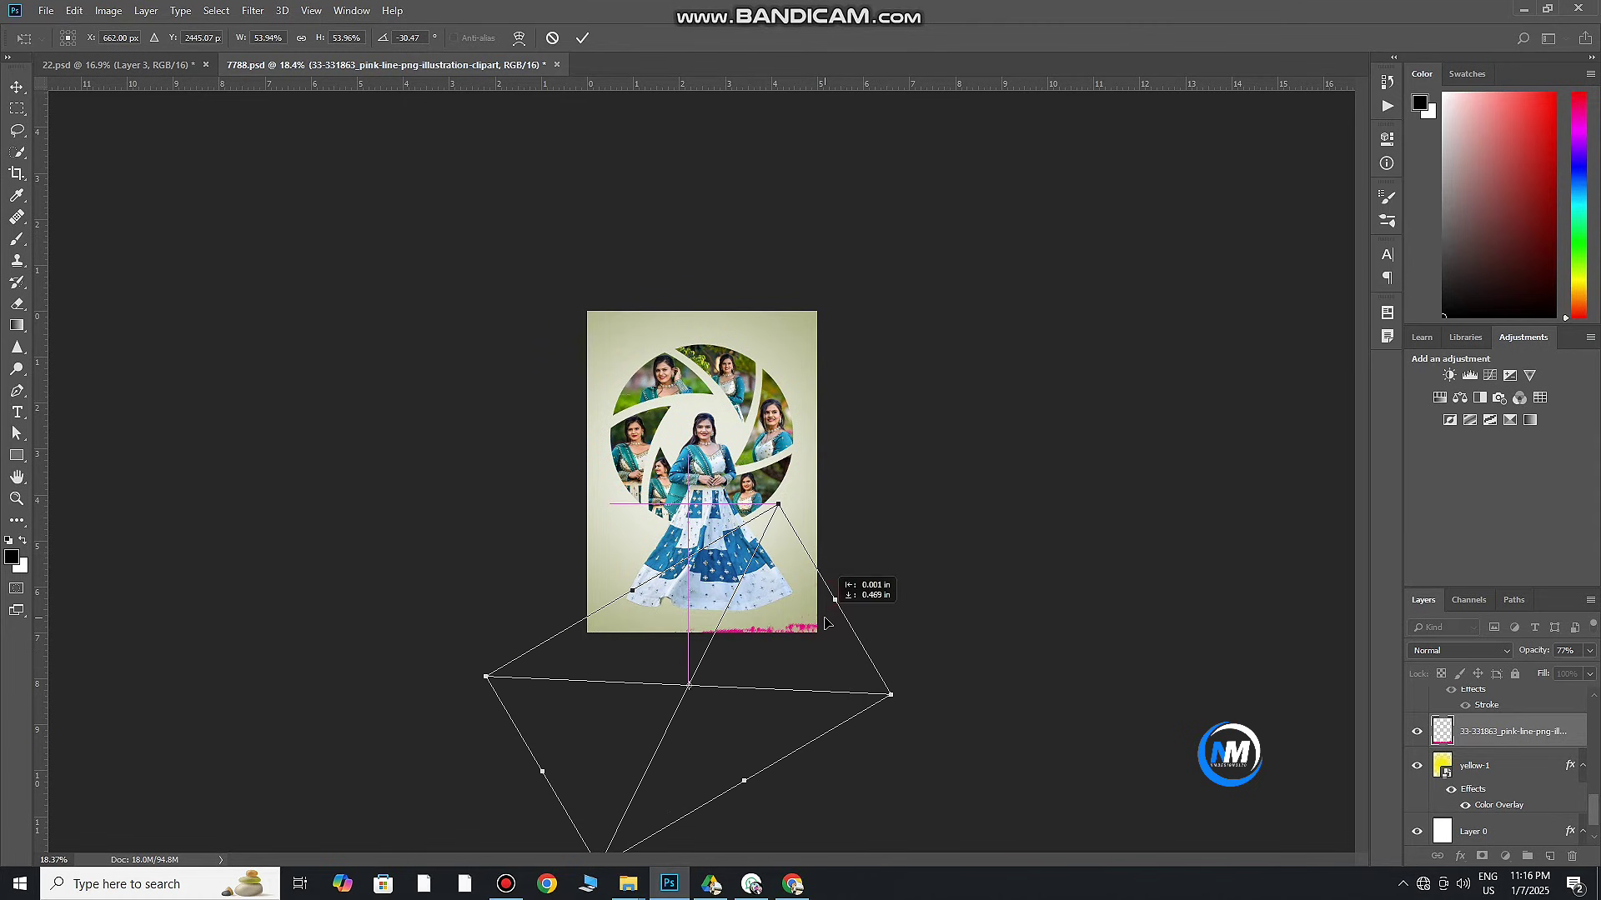
pyautogui.moveTo(937, 583); pyautogui.dragTo(768, 650)
pyautogui.press('Return')
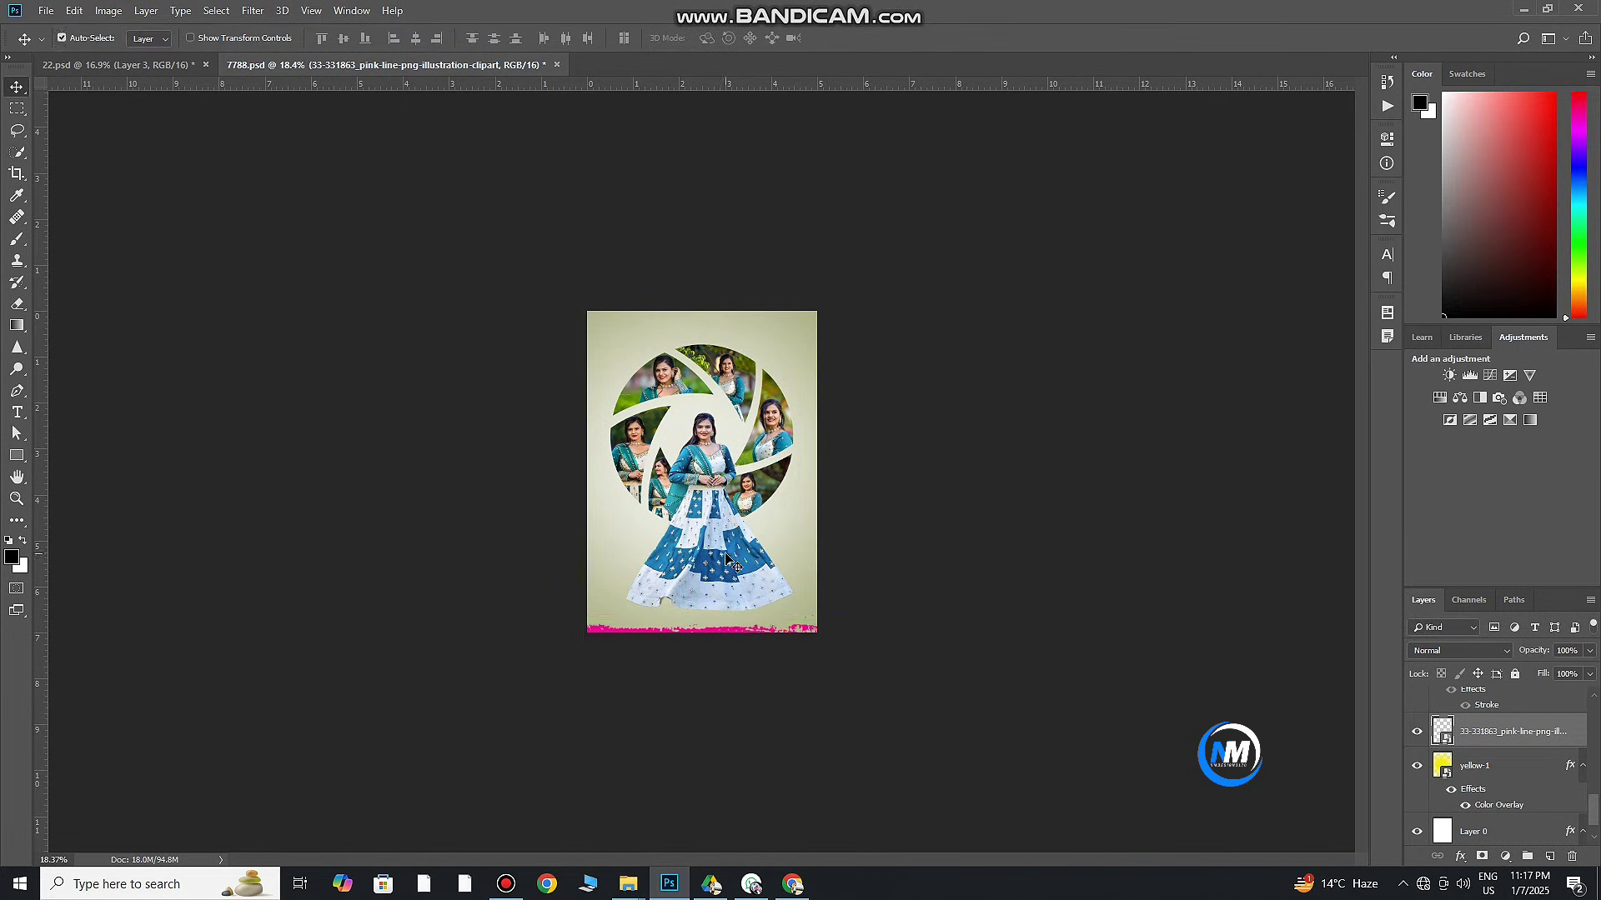
pyautogui.hotkey('ctrl', '+')
# Recolour the brush stroke white with a Color Overlay, then make Layer 1 active
pyautogui.doubleClick(1515, 725)
pyautogui.click(1038, 660)
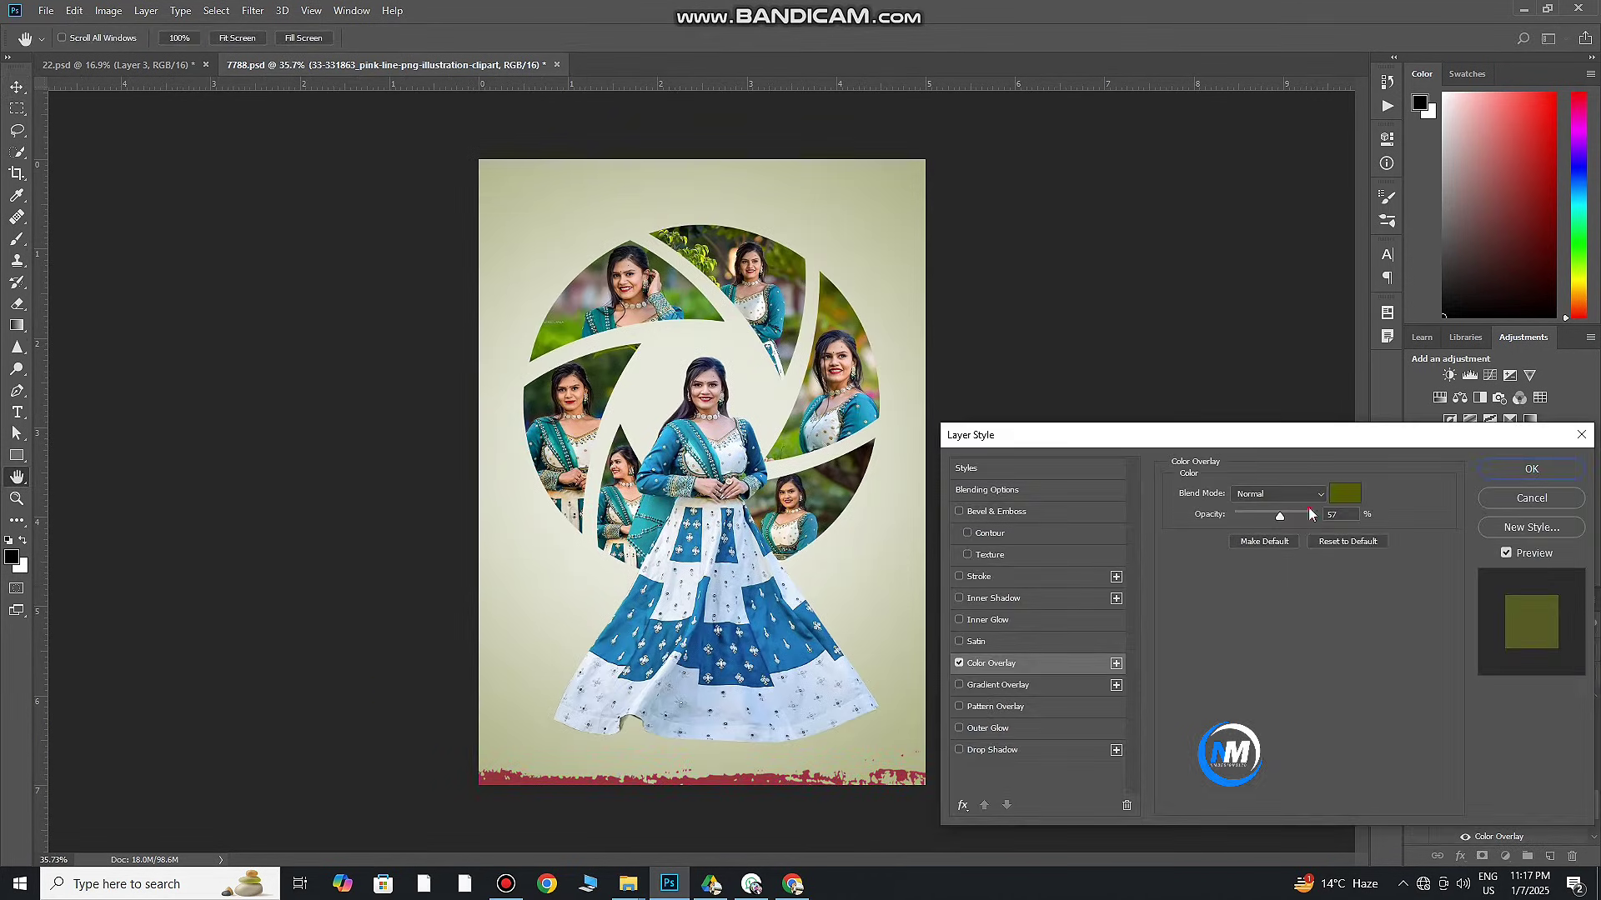
pyautogui.click(1345, 494)
pyautogui.click(1543, 446)
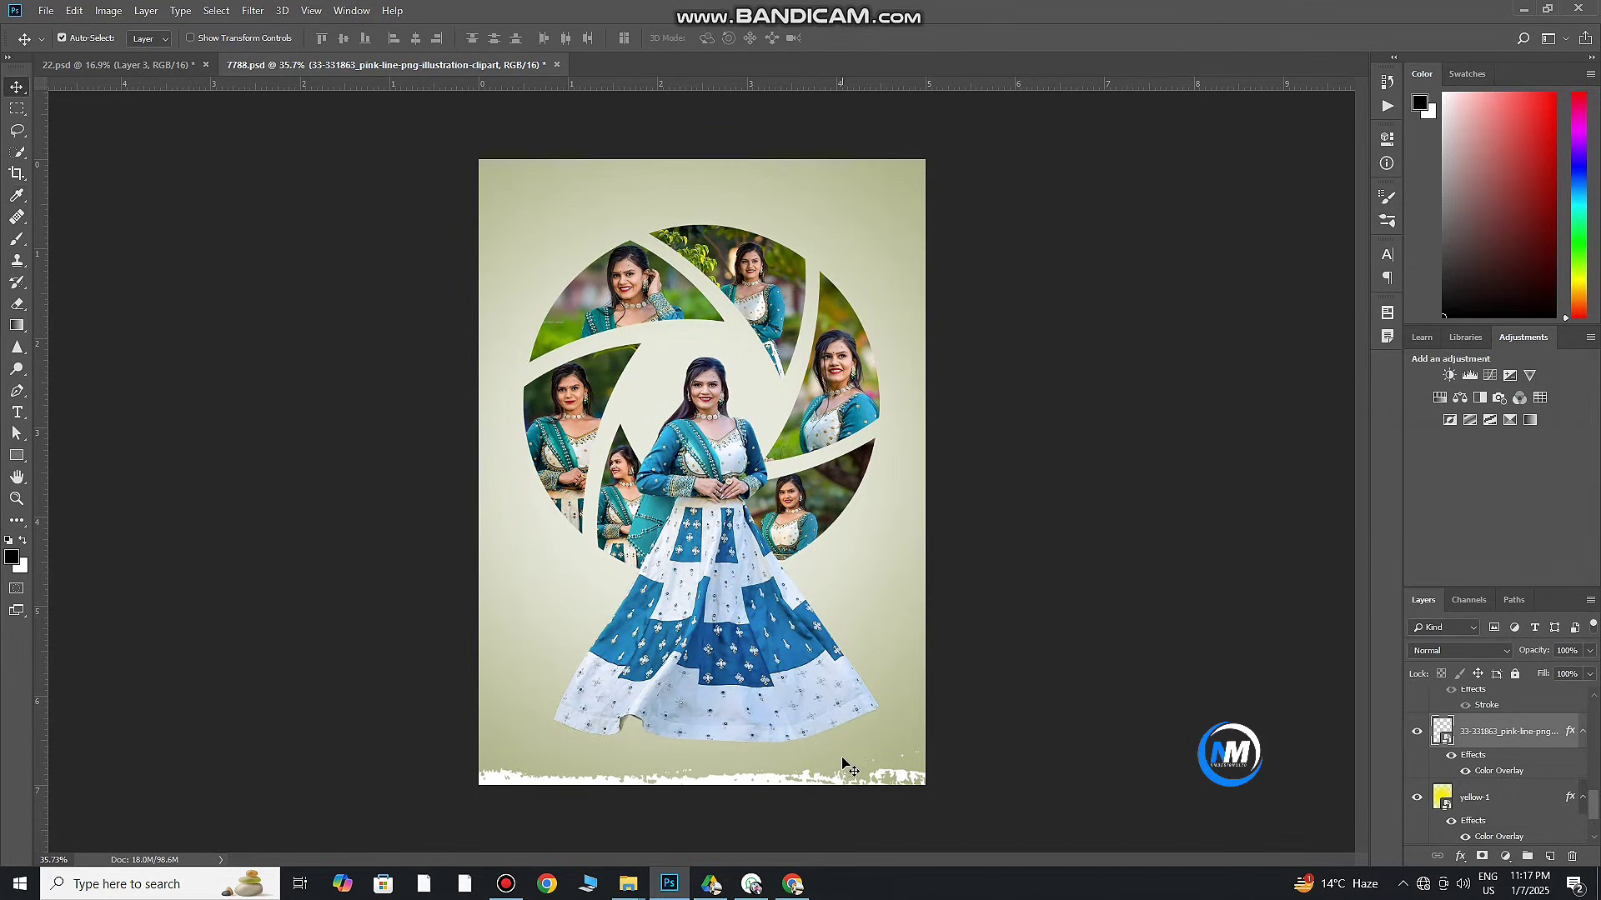
pyautogui.scroll(2, 850, 764)
pyautogui.scroll(-3, 867, 742)
pyautogui.scroll(-2, 883, 729)
pyautogui.click(892, 723)
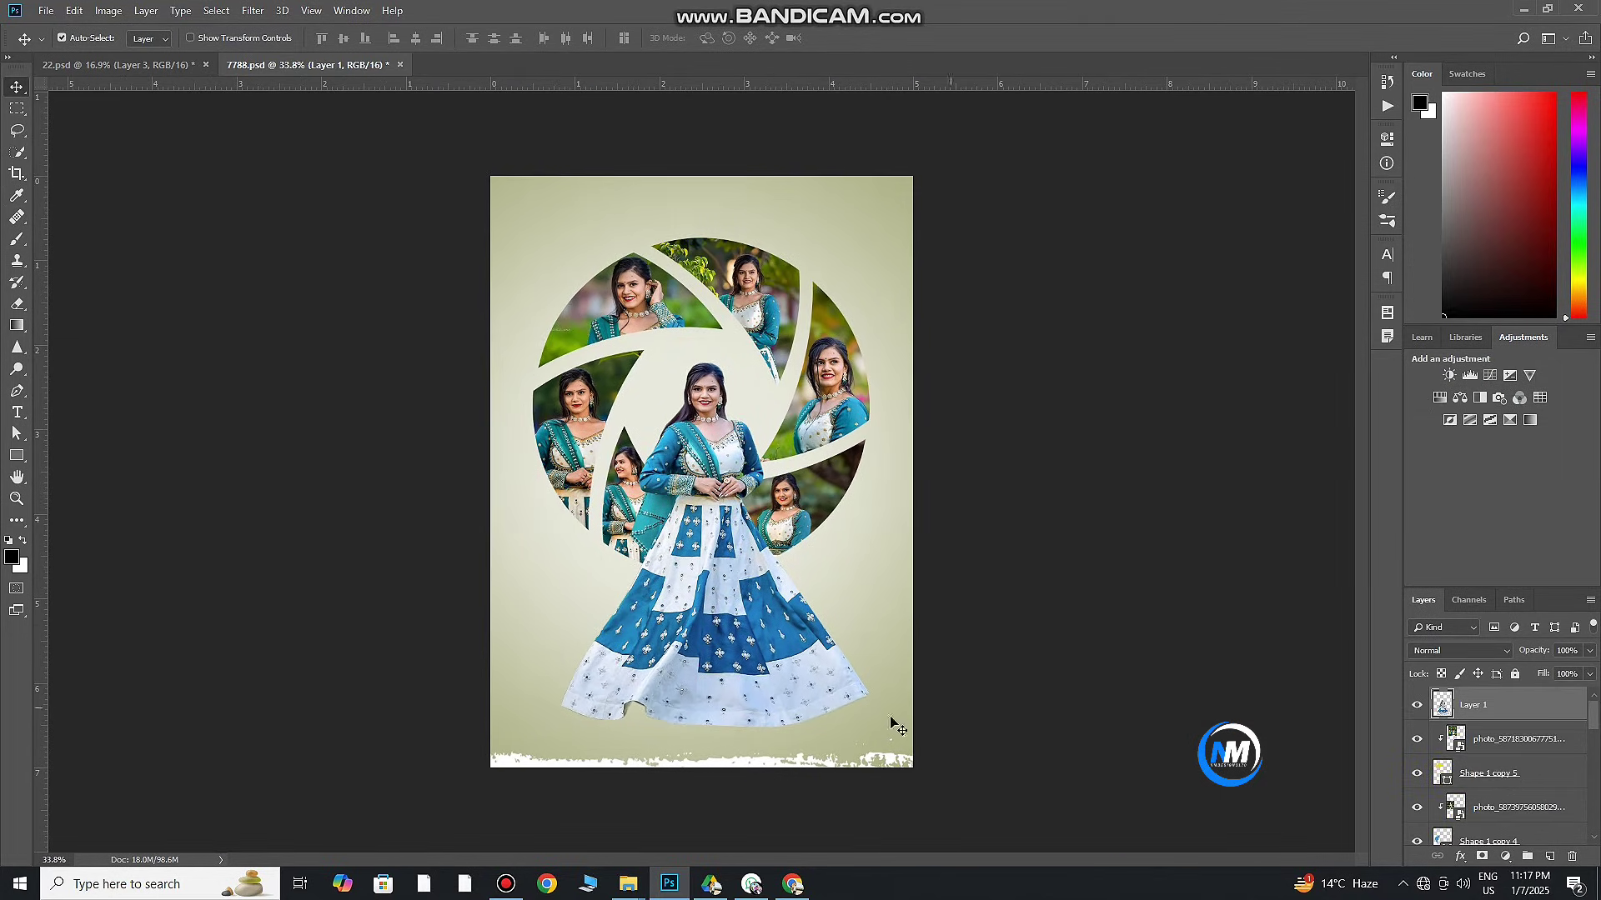
# Place the Text (10) poem paragraph from the E drive Text folder into the collage
pyautogui.click(631, 883)
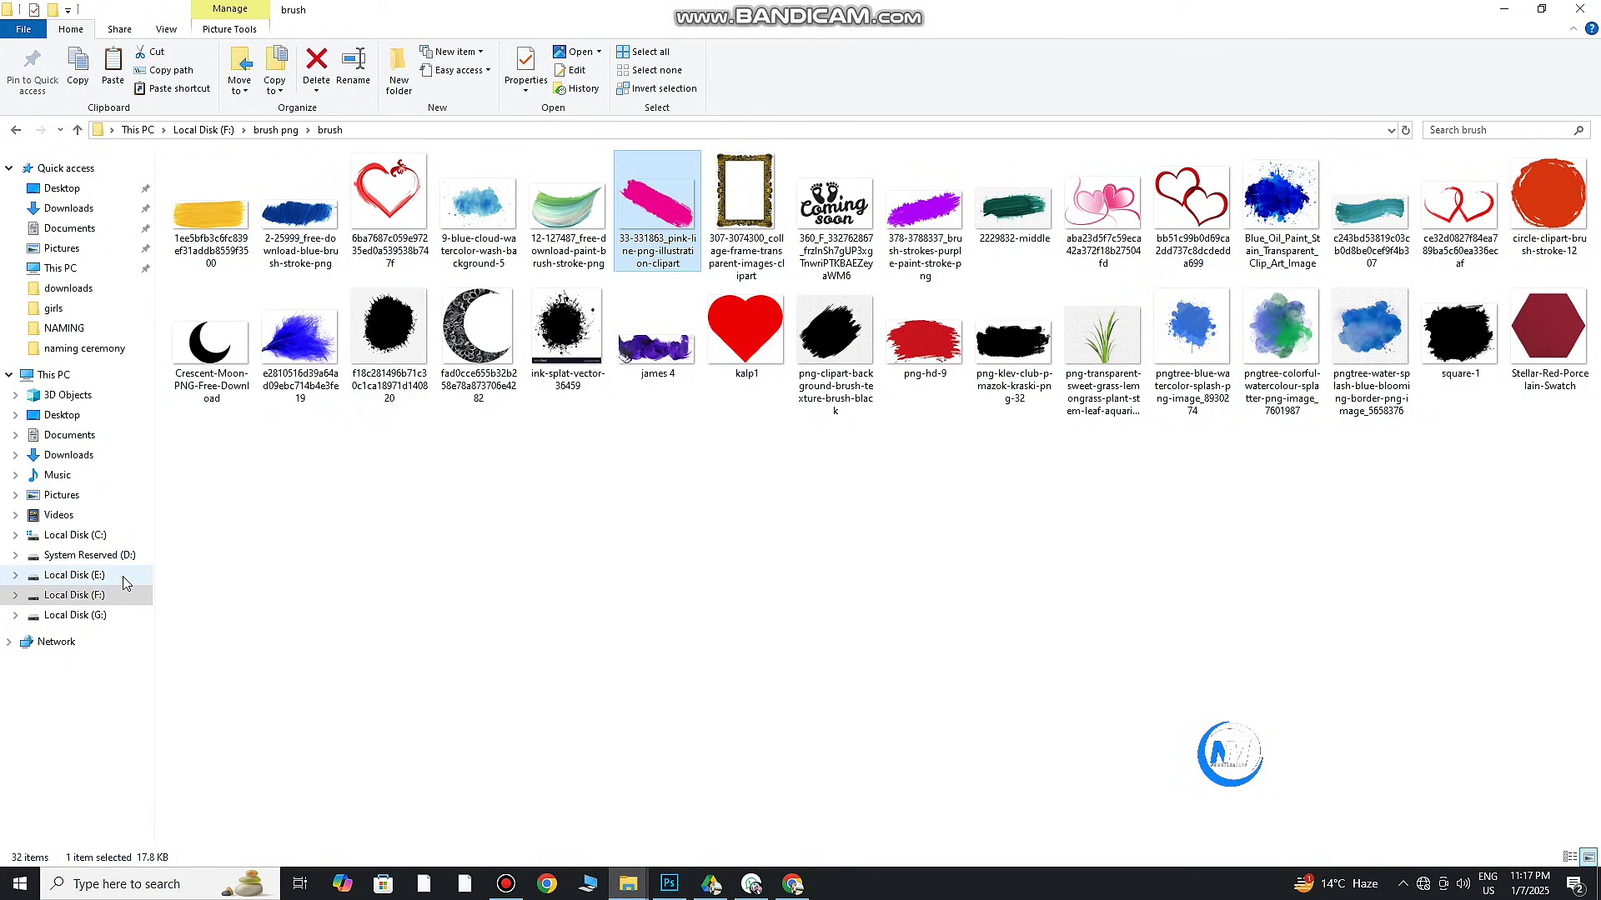
pyautogui.click(74, 575)
pyautogui.doubleClick(476, 342)
pyautogui.doubleClick(394, 180)
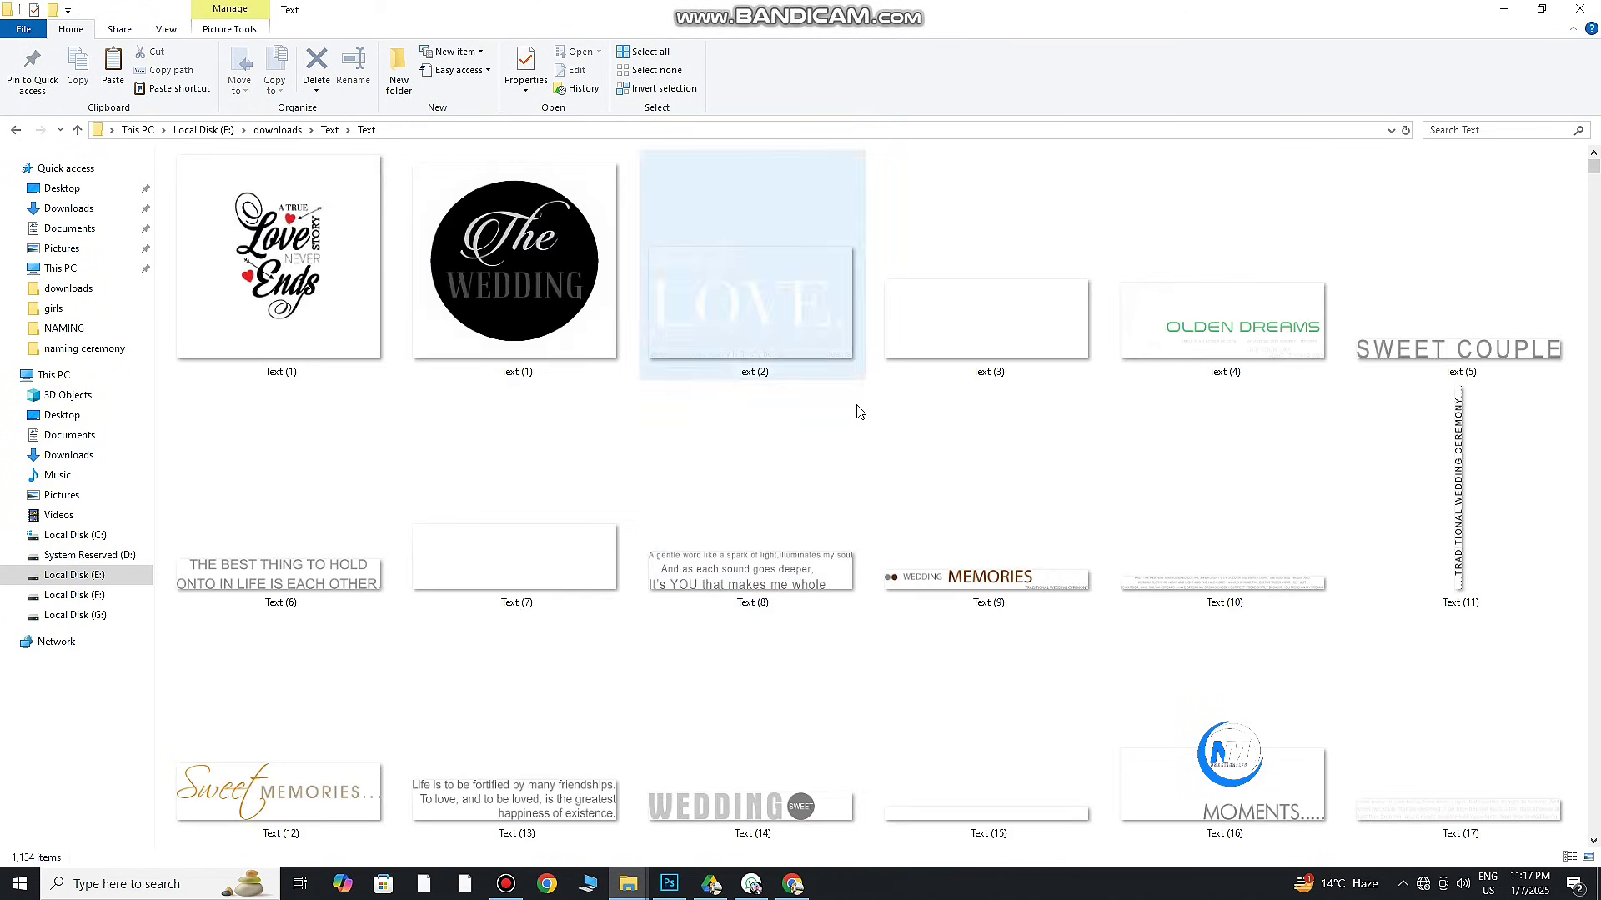
pyautogui.scroll(-2, 1232, 584)
pyautogui.moveTo(1226, 250)
pyautogui.mouseDown()
pyautogui.moveTo(890, 496)
pyautogui.moveTo(913, 755)
pyautogui.mouseUp()
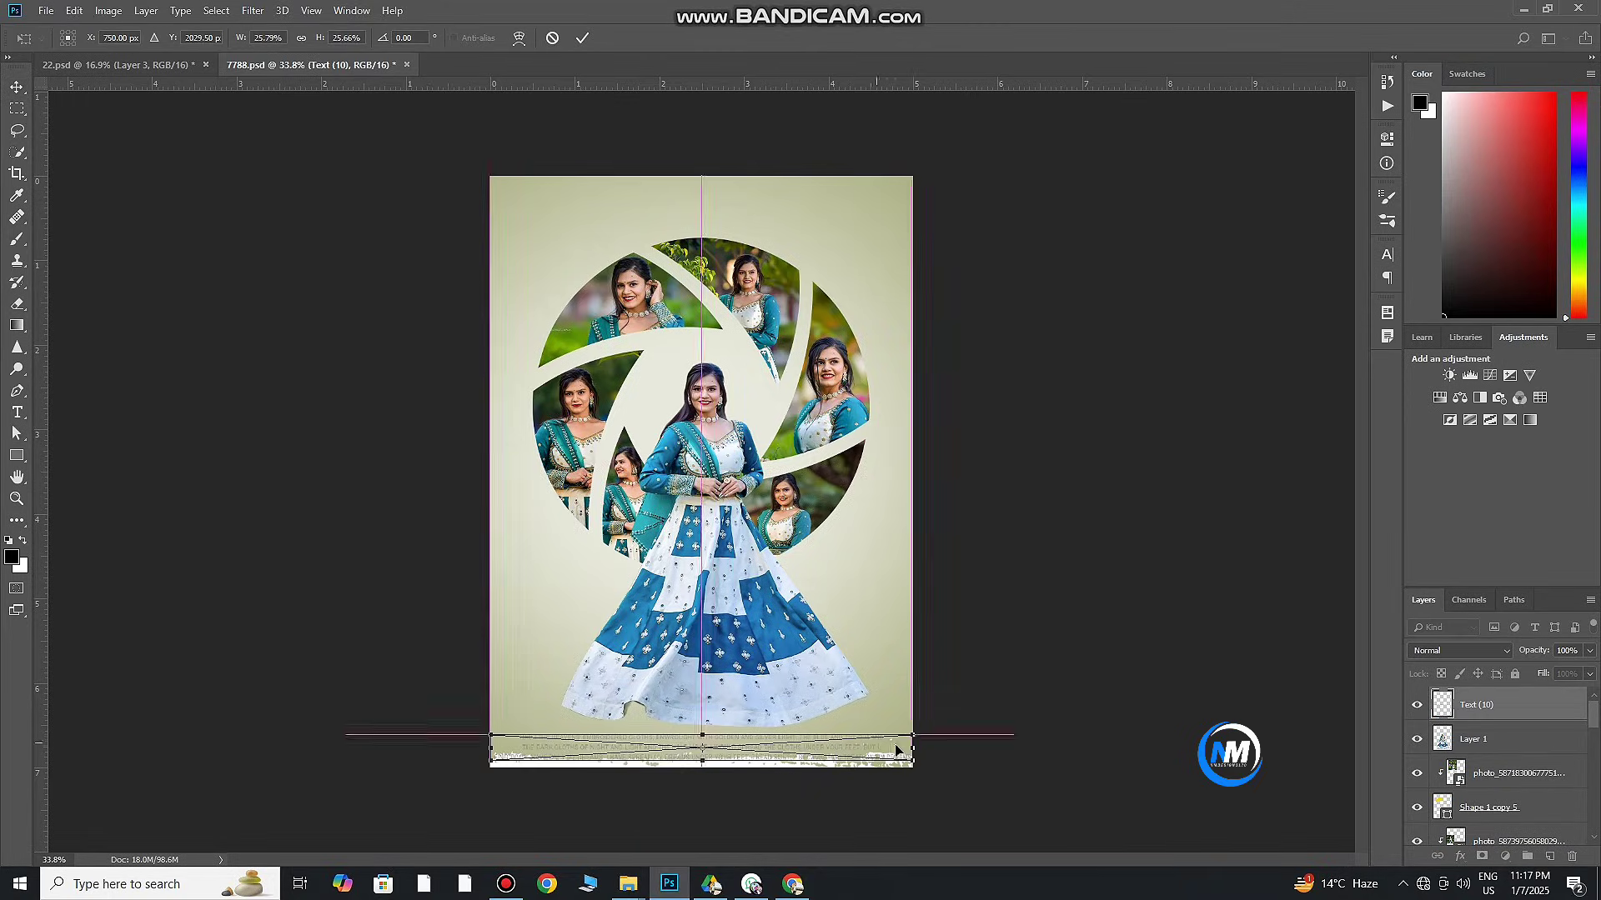
pyautogui.press('Return')
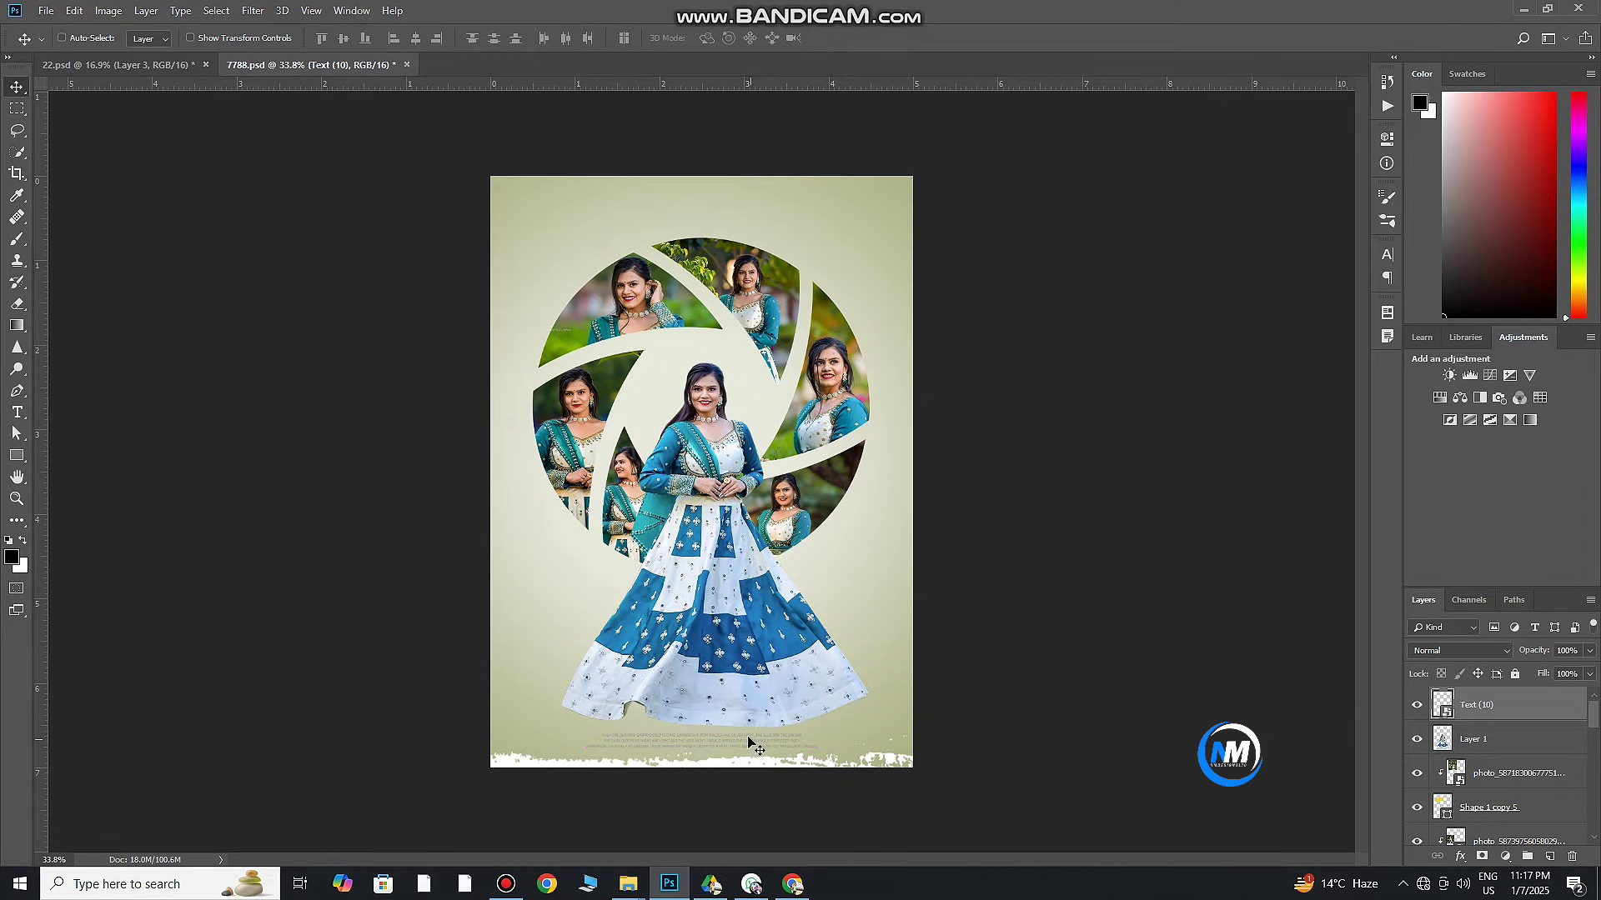
# Make the poem text black with a Color Overlay and set it just above the bottom border
pyautogui.doubleClick(1567, 710)
pyautogui.click(992, 663)
pyautogui.click(1344, 493)
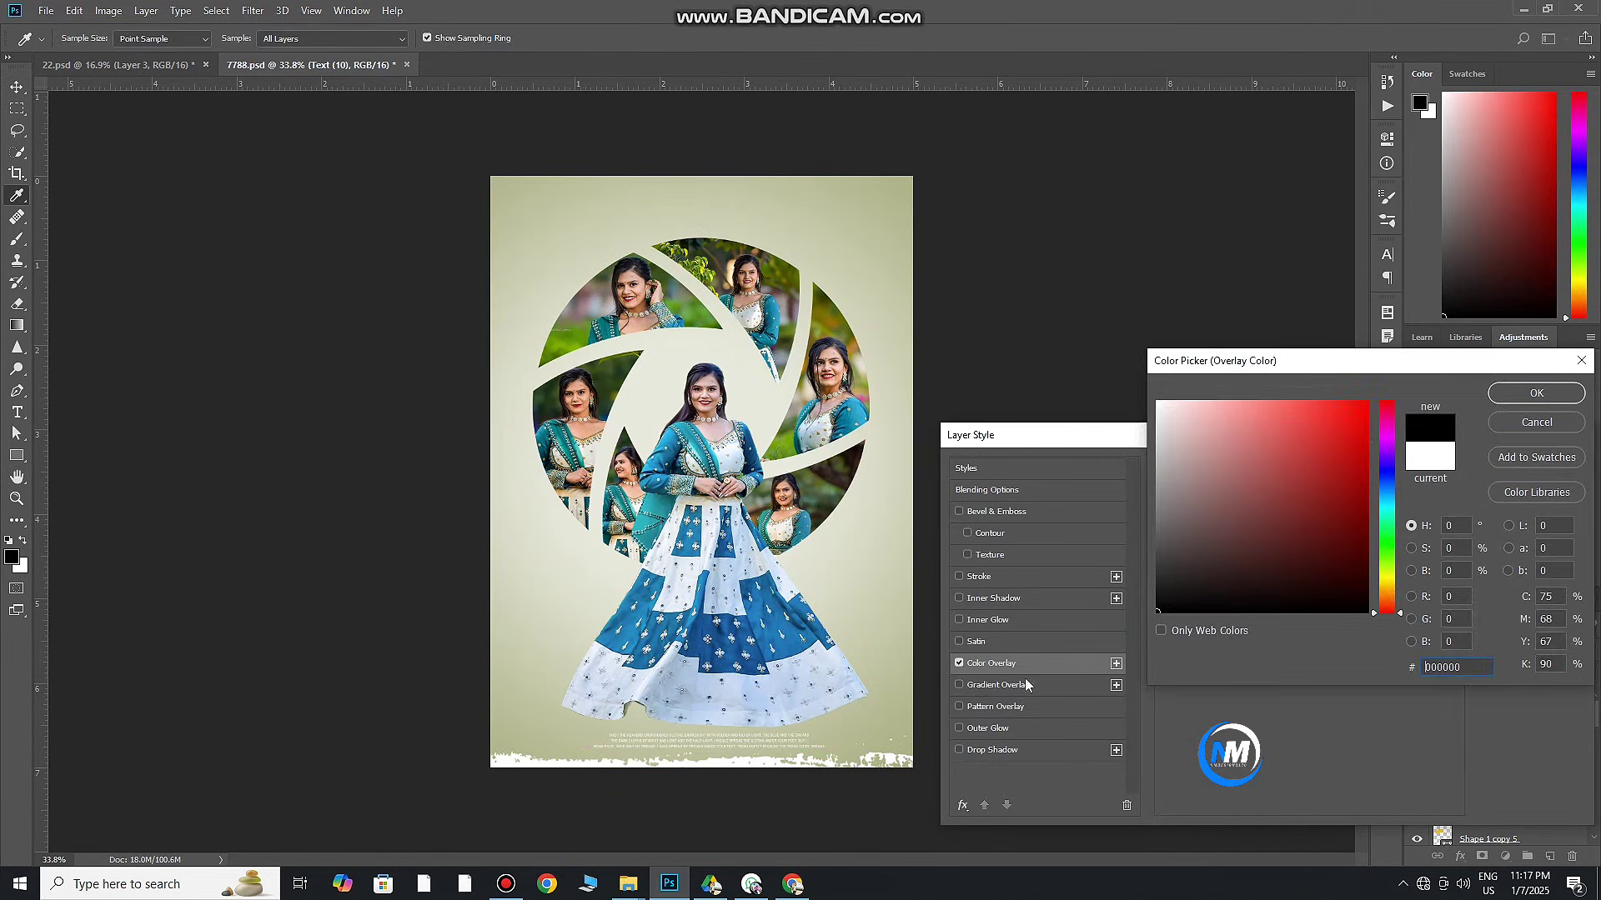
pyautogui.press('Return')
pyautogui.press('Return')
pyautogui.scroll(5, 731, 692)
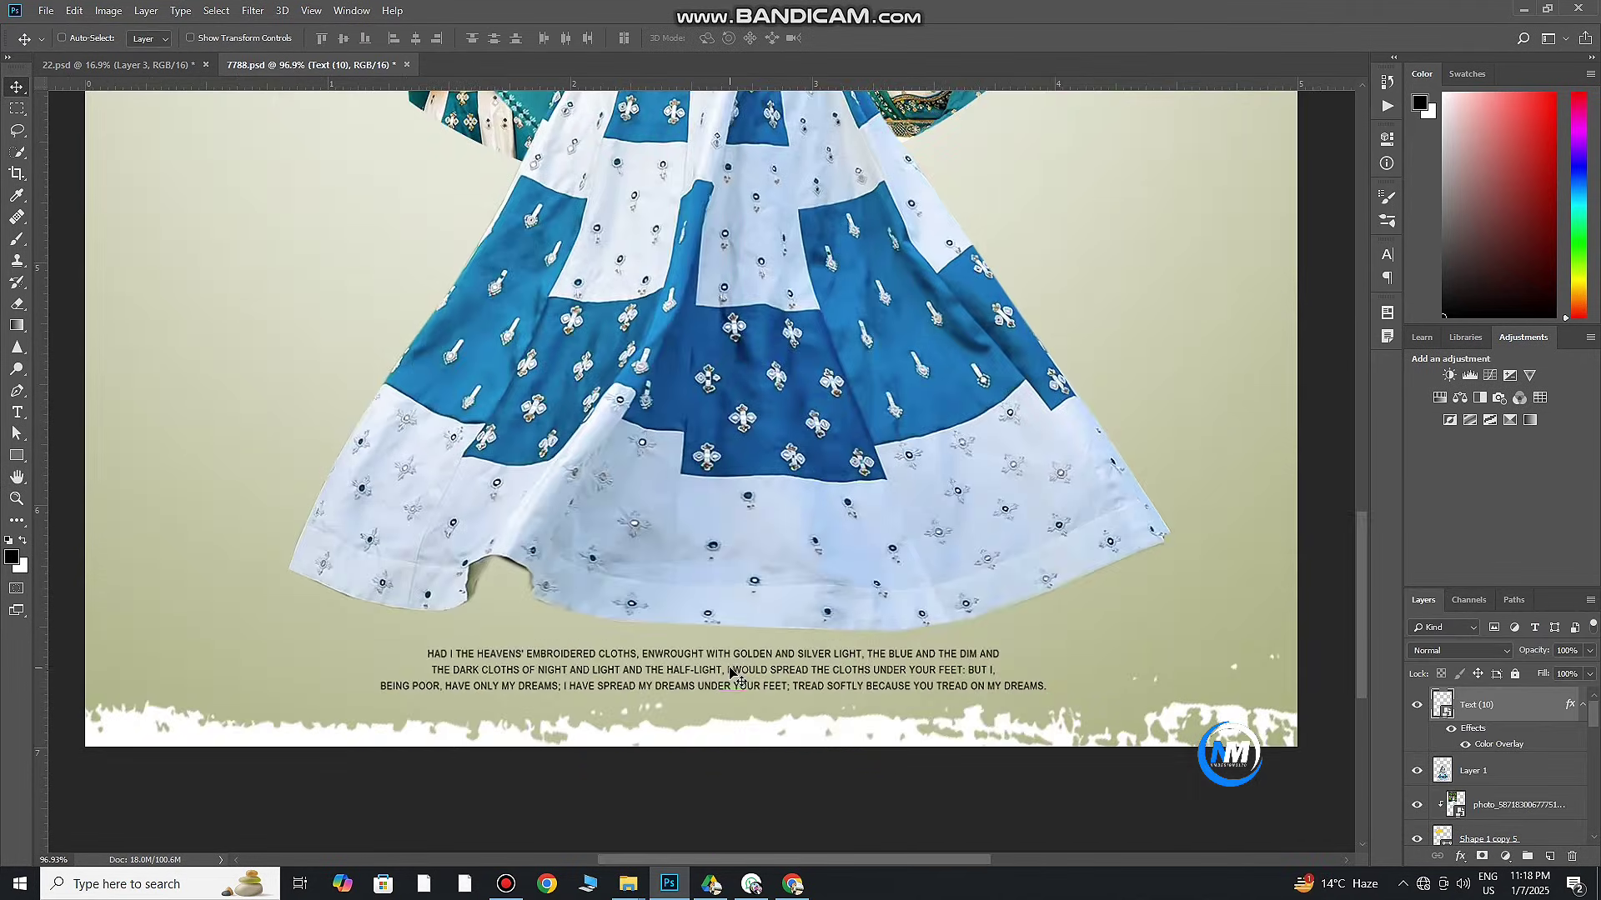
pyautogui.moveTo(728, 672); pyautogui.dragTo(730, 692)
pyautogui.keyDown('ctrl'); pyautogui.click(728, 692); pyautogui.keyUp('ctrl')
# Give Shape 1 copy 5 a black drop shadow with distance 1, spread 11, size 9
pyautogui.scroll(-8, 722, 663)
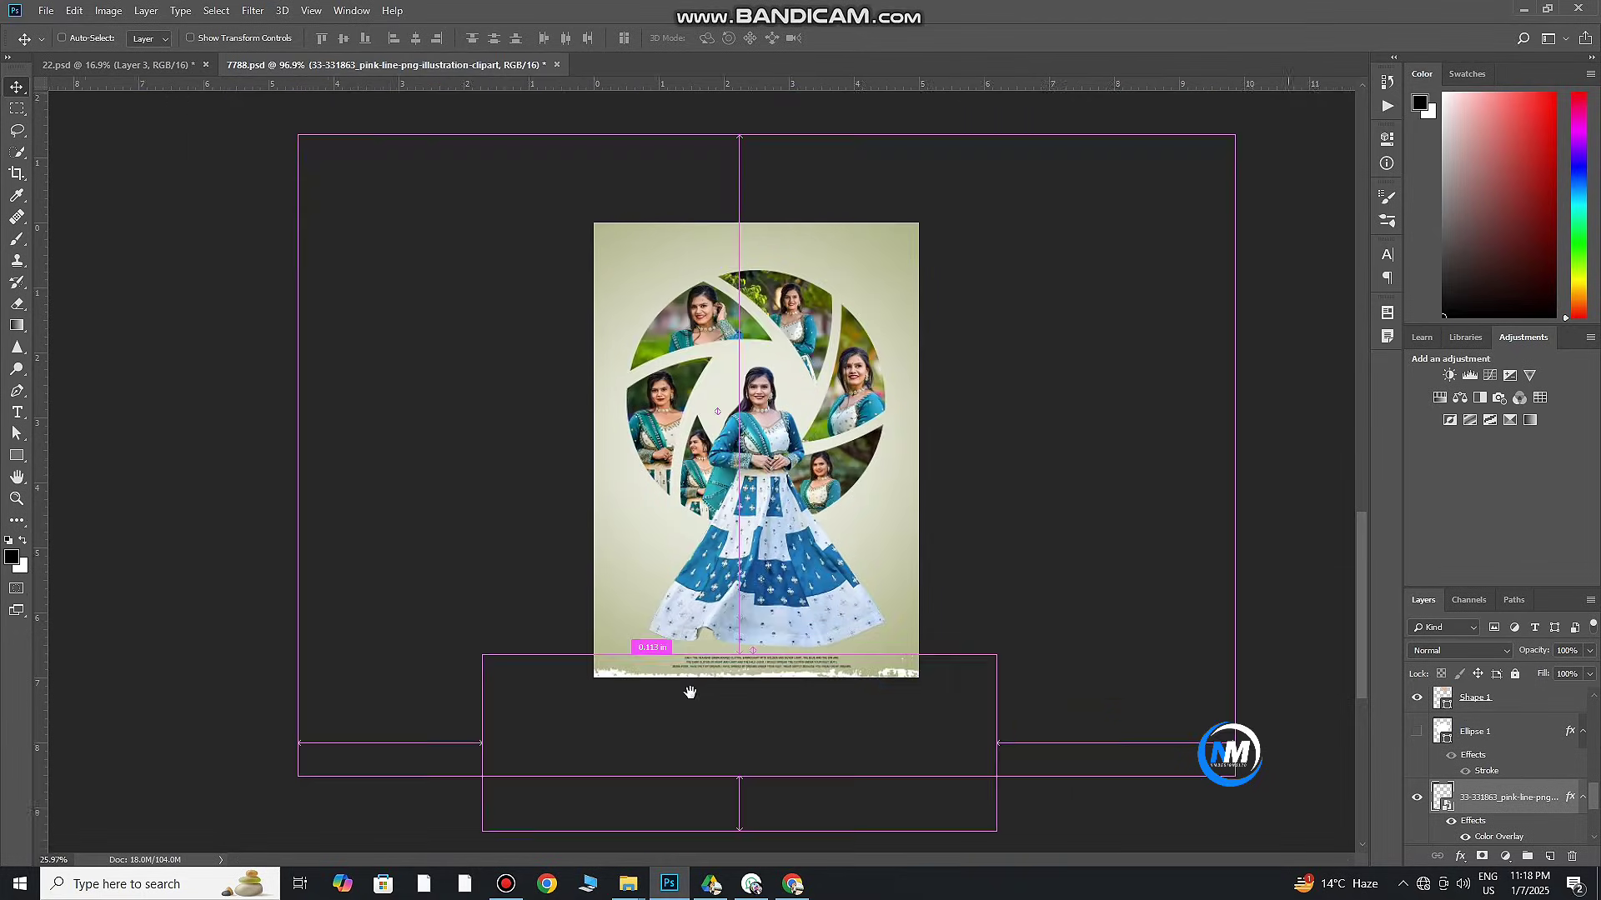
pyautogui.scroll(2, 722, 663)
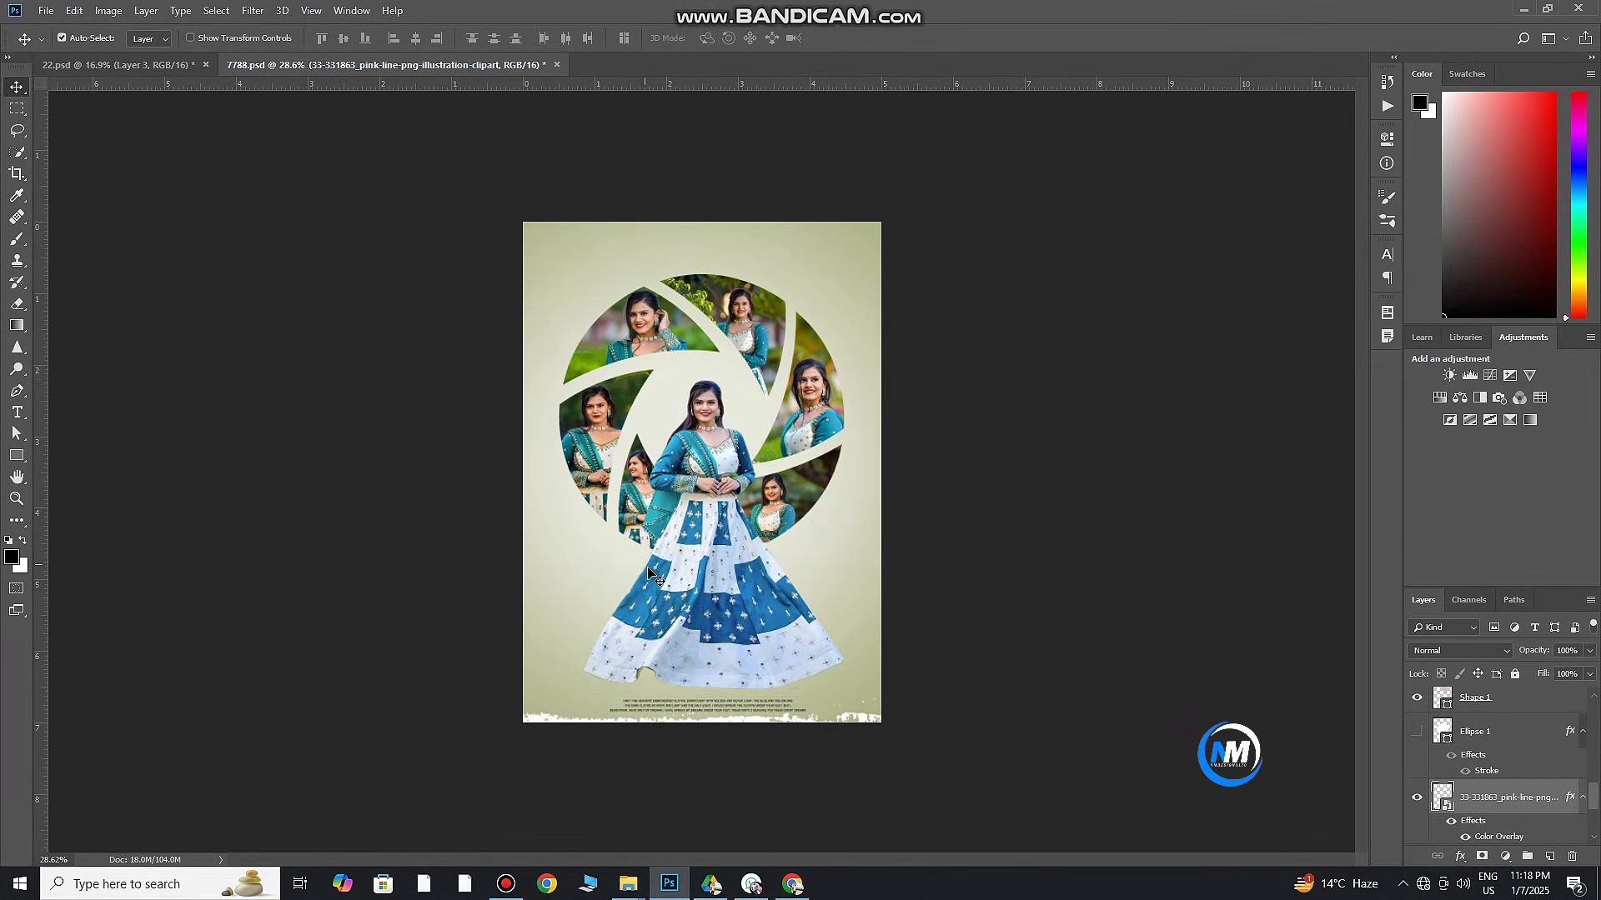
pyautogui.scroll(3, 651, 534)
pyautogui.scroll(-1, 655, 450)
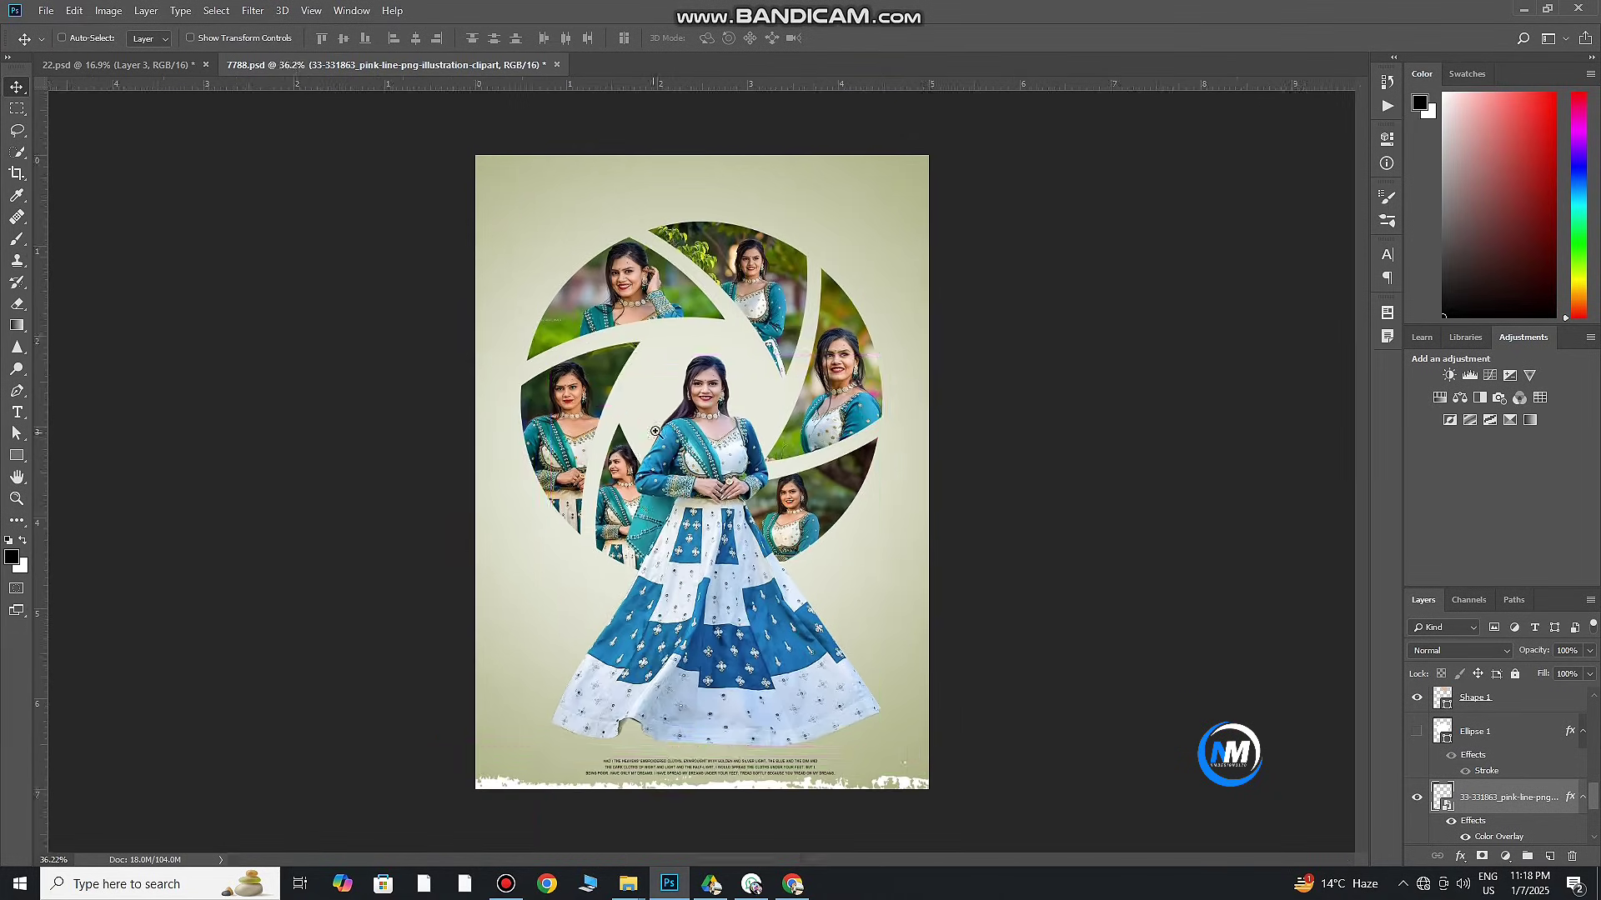
pyautogui.scroll(1, 655, 431)
pyautogui.doubleClick(1517, 726)
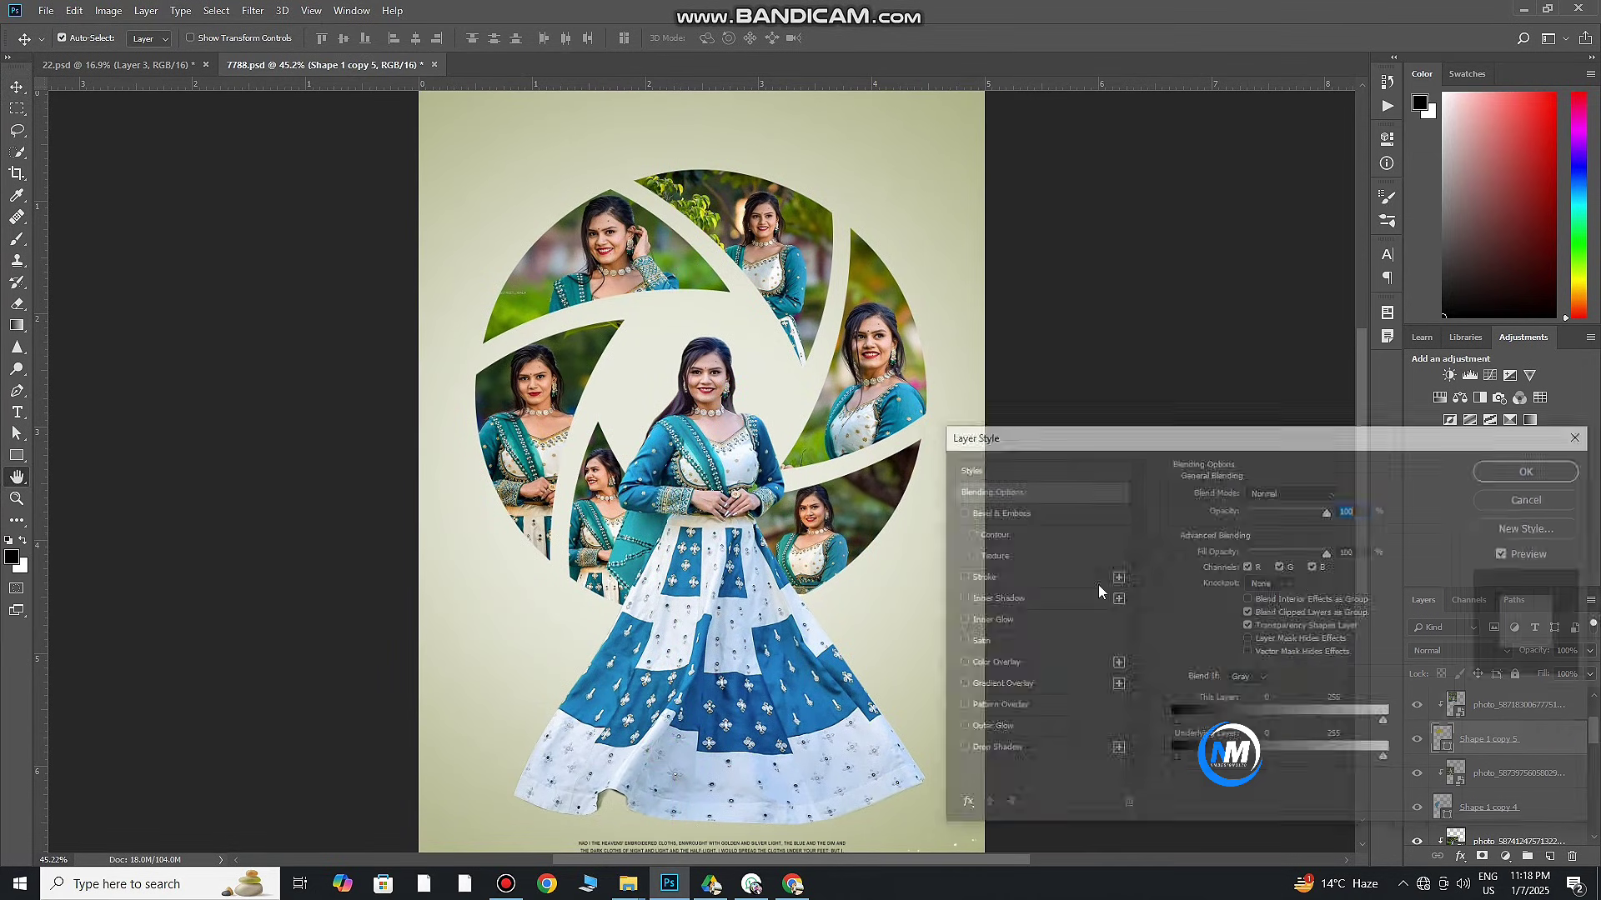
pyautogui.click(1005, 749)
pyautogui.moveTo(1234, 568); pyautogui.dragTo(1238, 571)
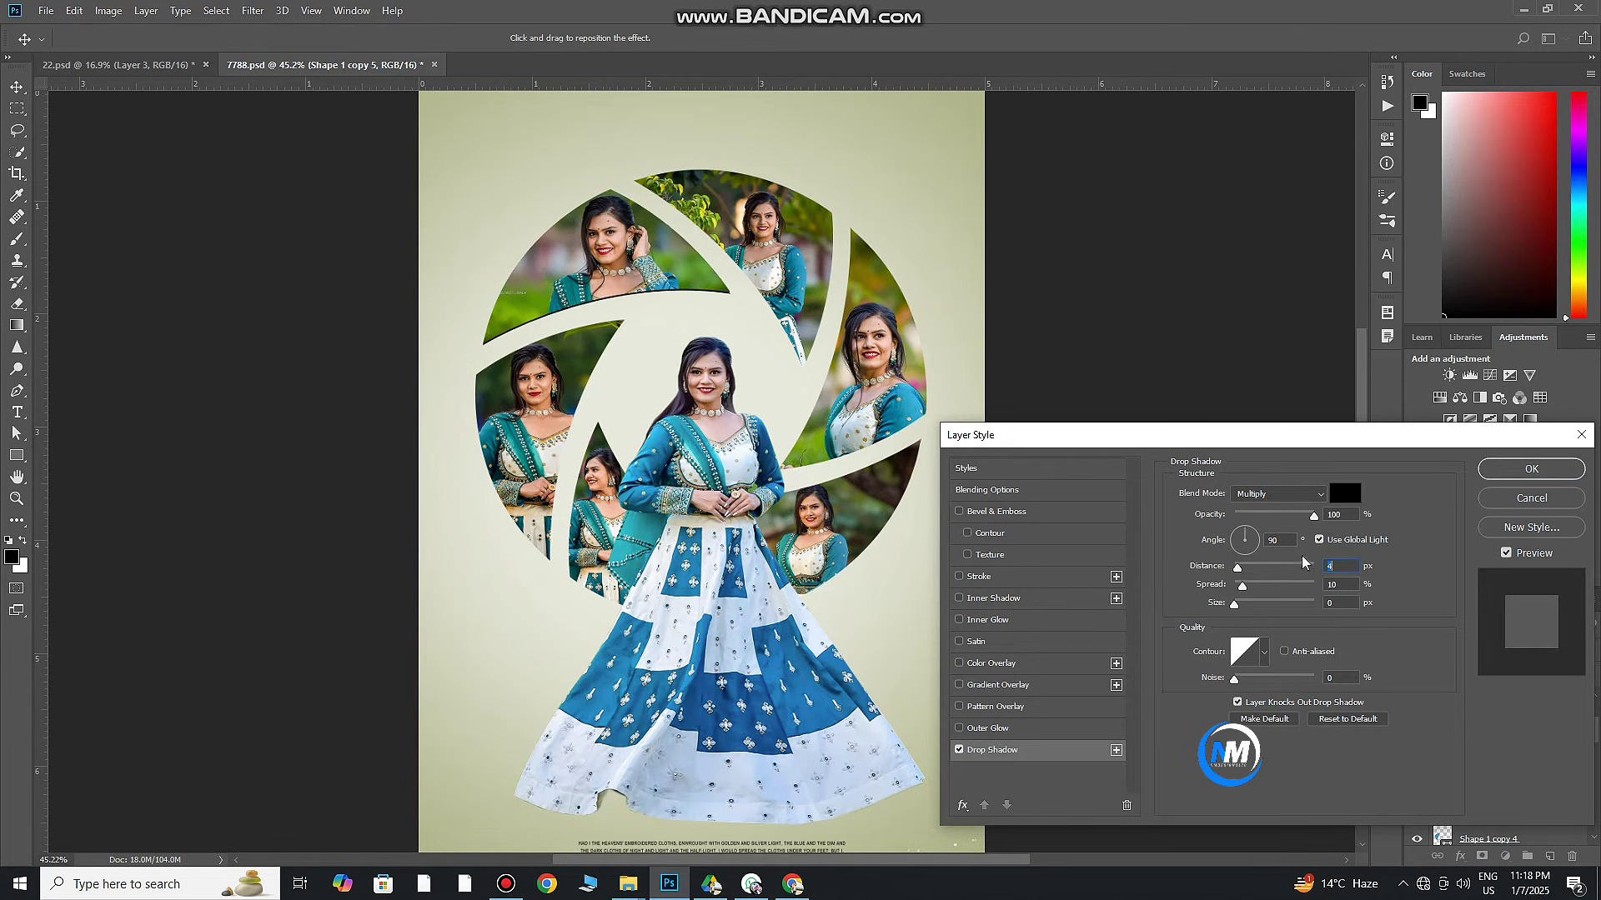
pyautogui.click(1345, 494)
pyautogui.click(1167, 402)
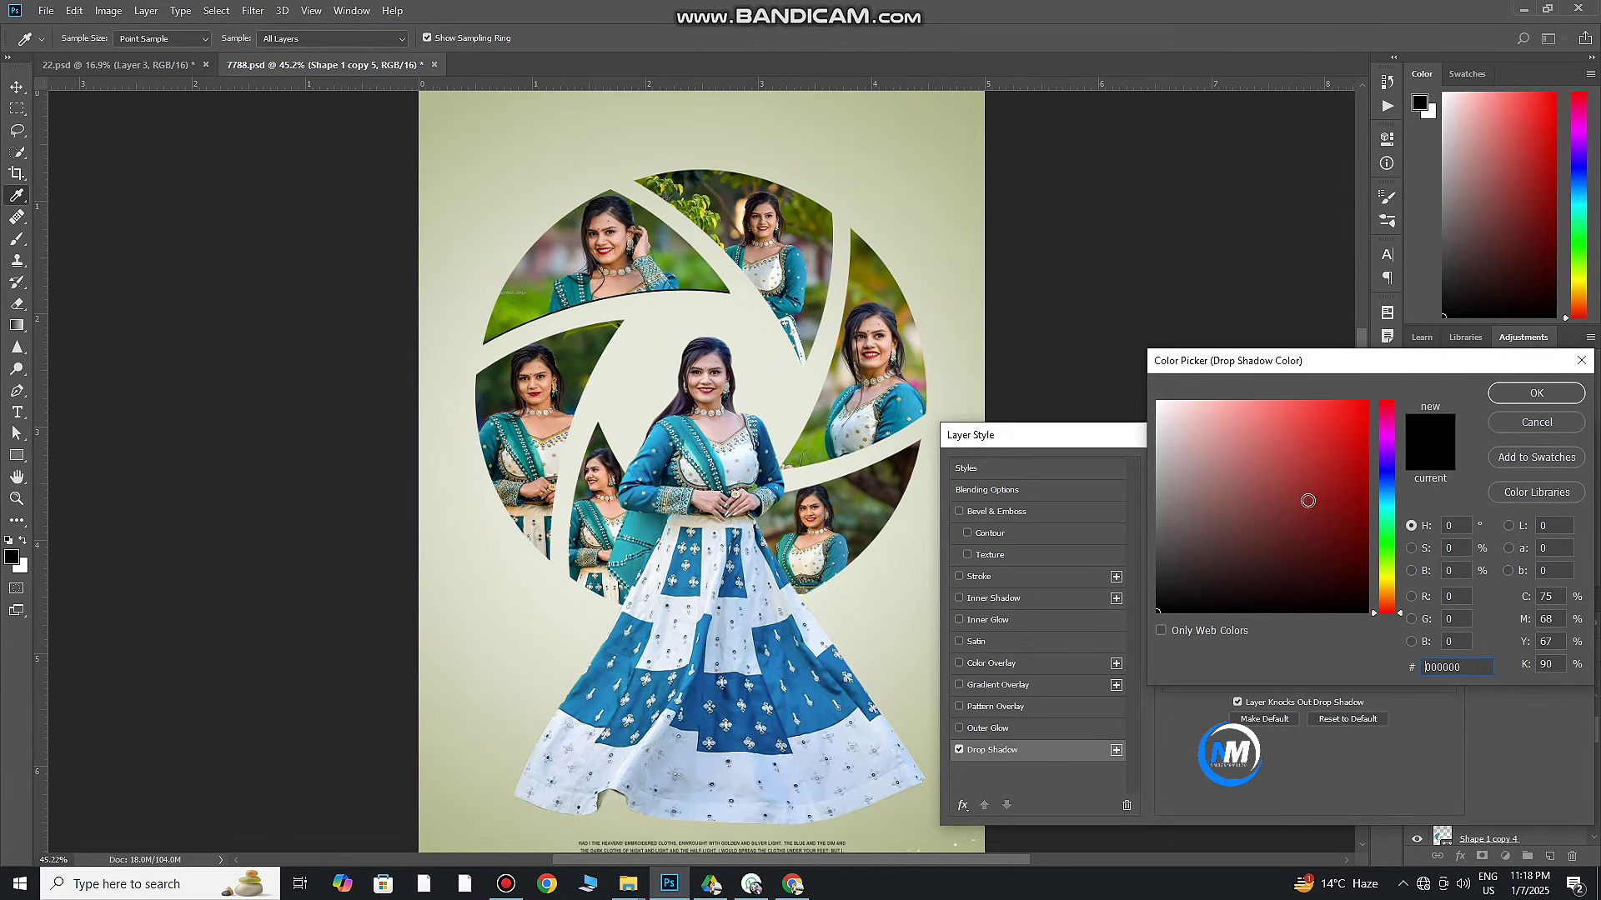
pyautogui.press('Return')
pyautogui.moveTo(1239, 568)
pyautogui.mouseDown()
pyautogui.moveTo(1280, 601)
pyautogui.moveTo(1236, 602)
pyautogui.moveTo(1236, 568)
pyautogui.mouseUp()
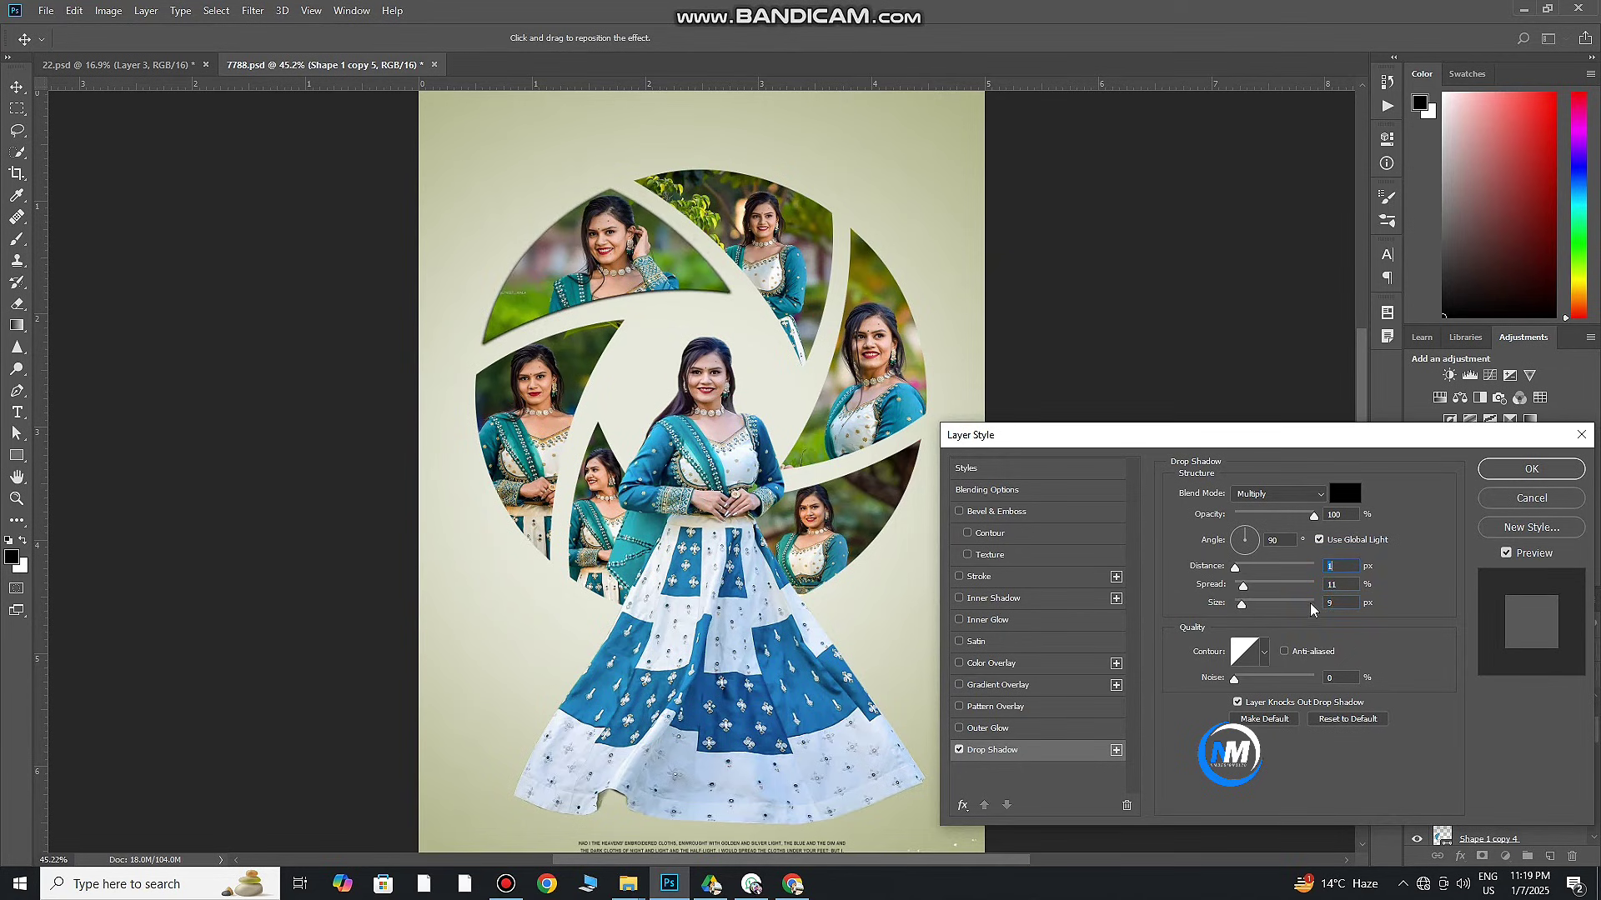
pyautogui.click(1507, 470)
# Apply the same drop shadow to Shape 1 and Shape 1 copy
pyautogui.scroll(-5, 1505, 744)
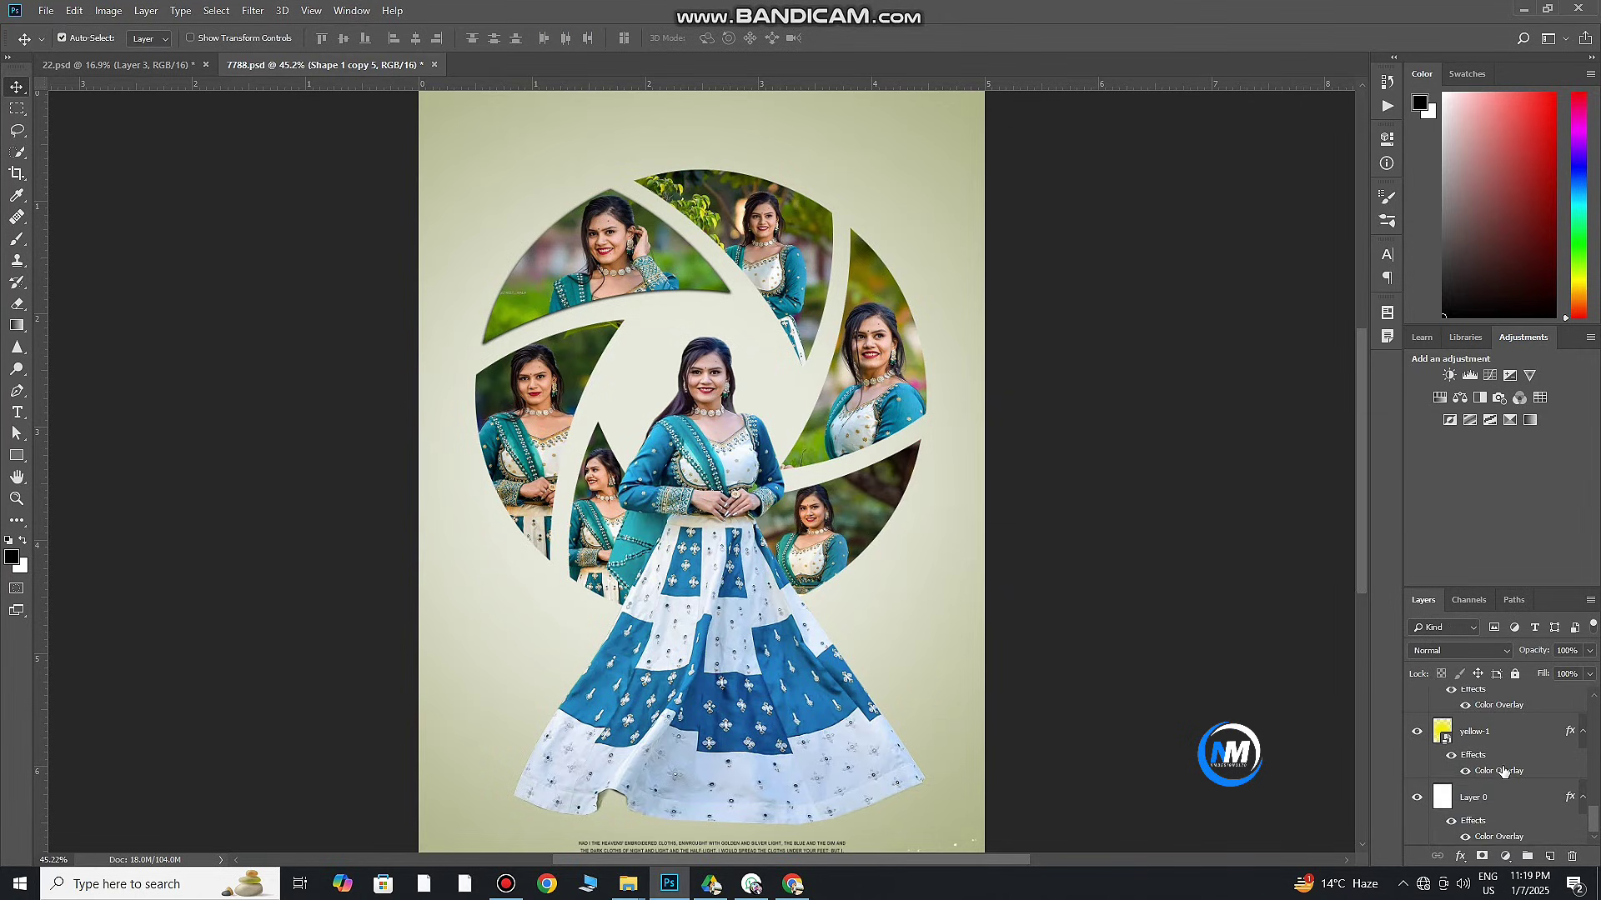
pyautogui.scroll(3, 1504, 771)
pyautogui.click(1475, 705)
pyautogui.doubleClick(1570, 705)
pyautogui.press('Return')
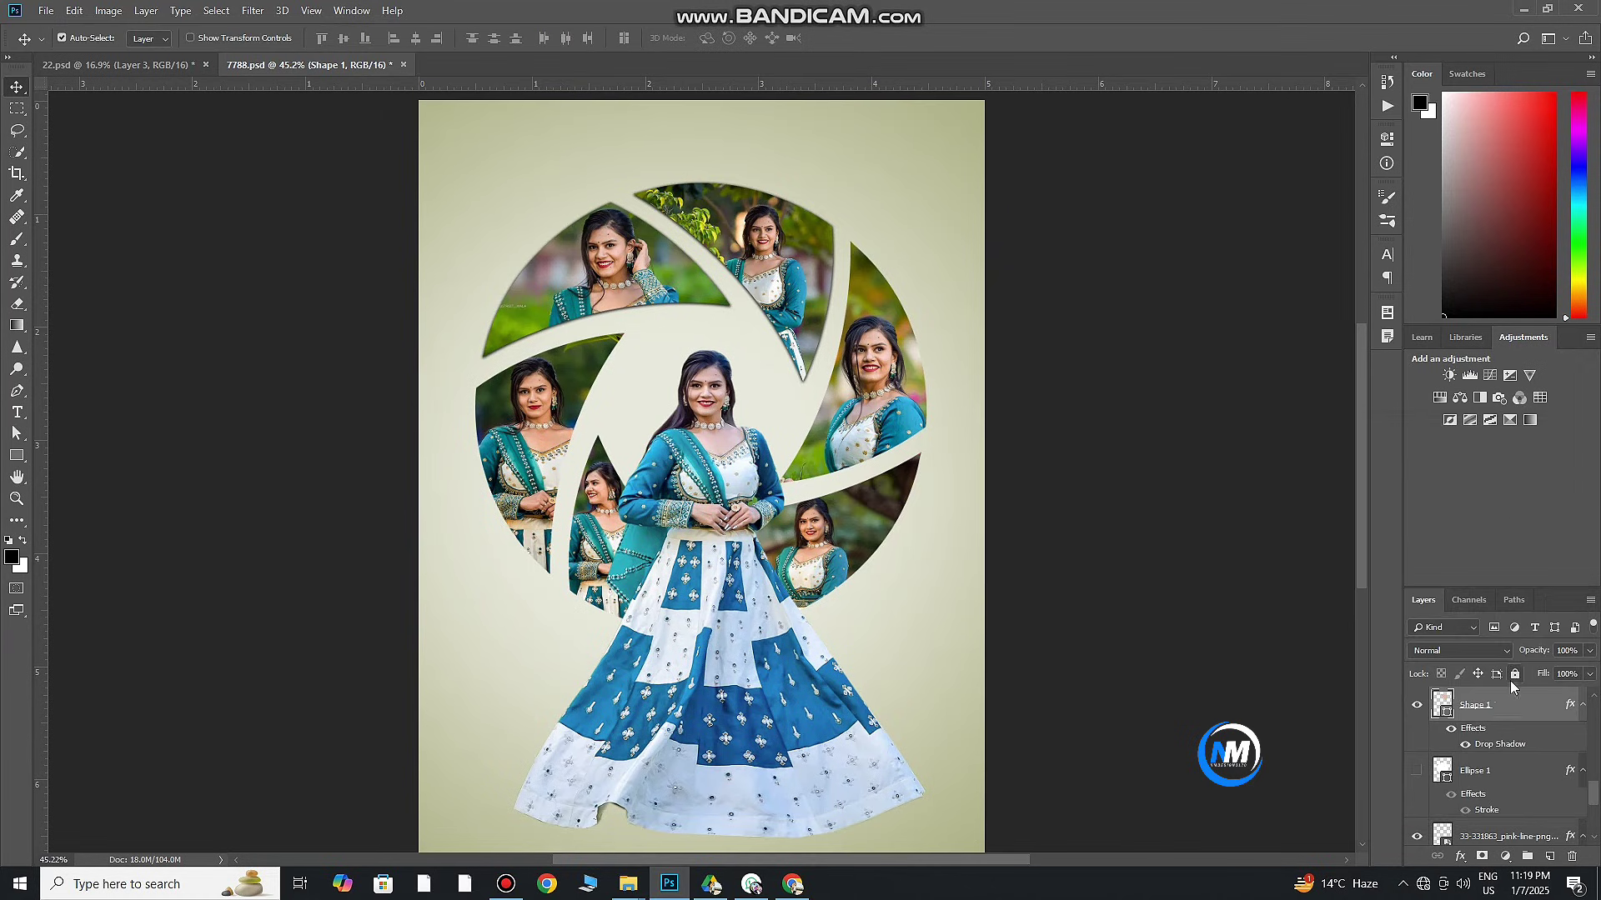
pyautogui.scroll(3, 1525, 745)
pyautogui.doubleClick(1567, 773)
pyautogui.click(1532, 469)
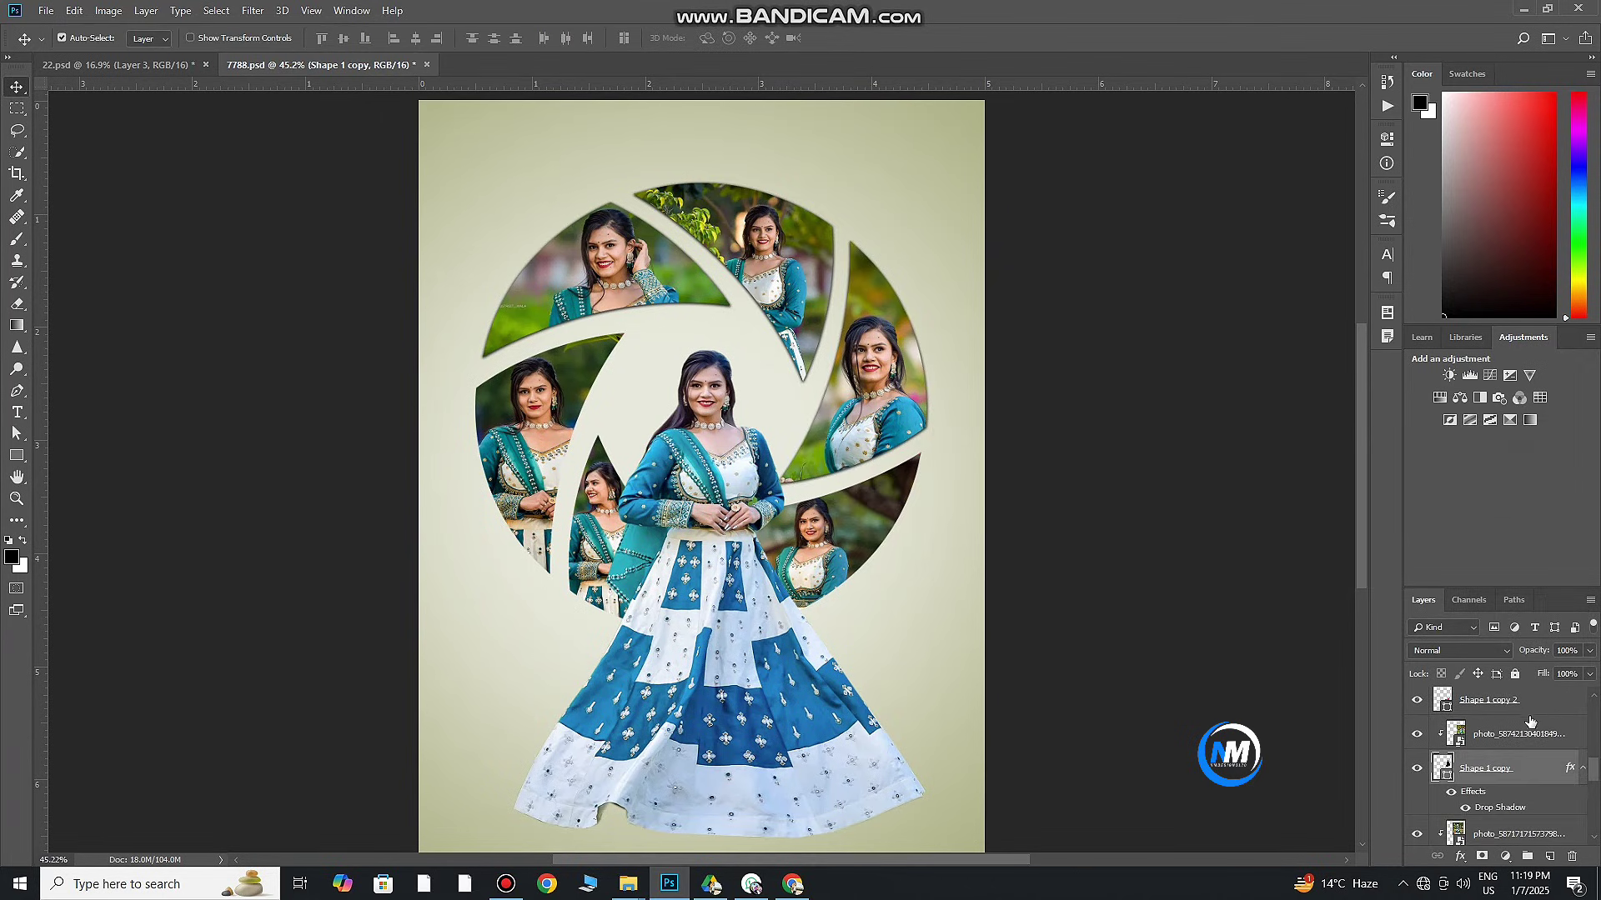
pyautogui.click(1489, 699)
# Apply the drop shadow to Shape 1 copies 2, 3 and 4
pyautogui.doubleClick(1567, 701)
pyautogui.click(992, 749)
pyautogui.click(1532, 469)
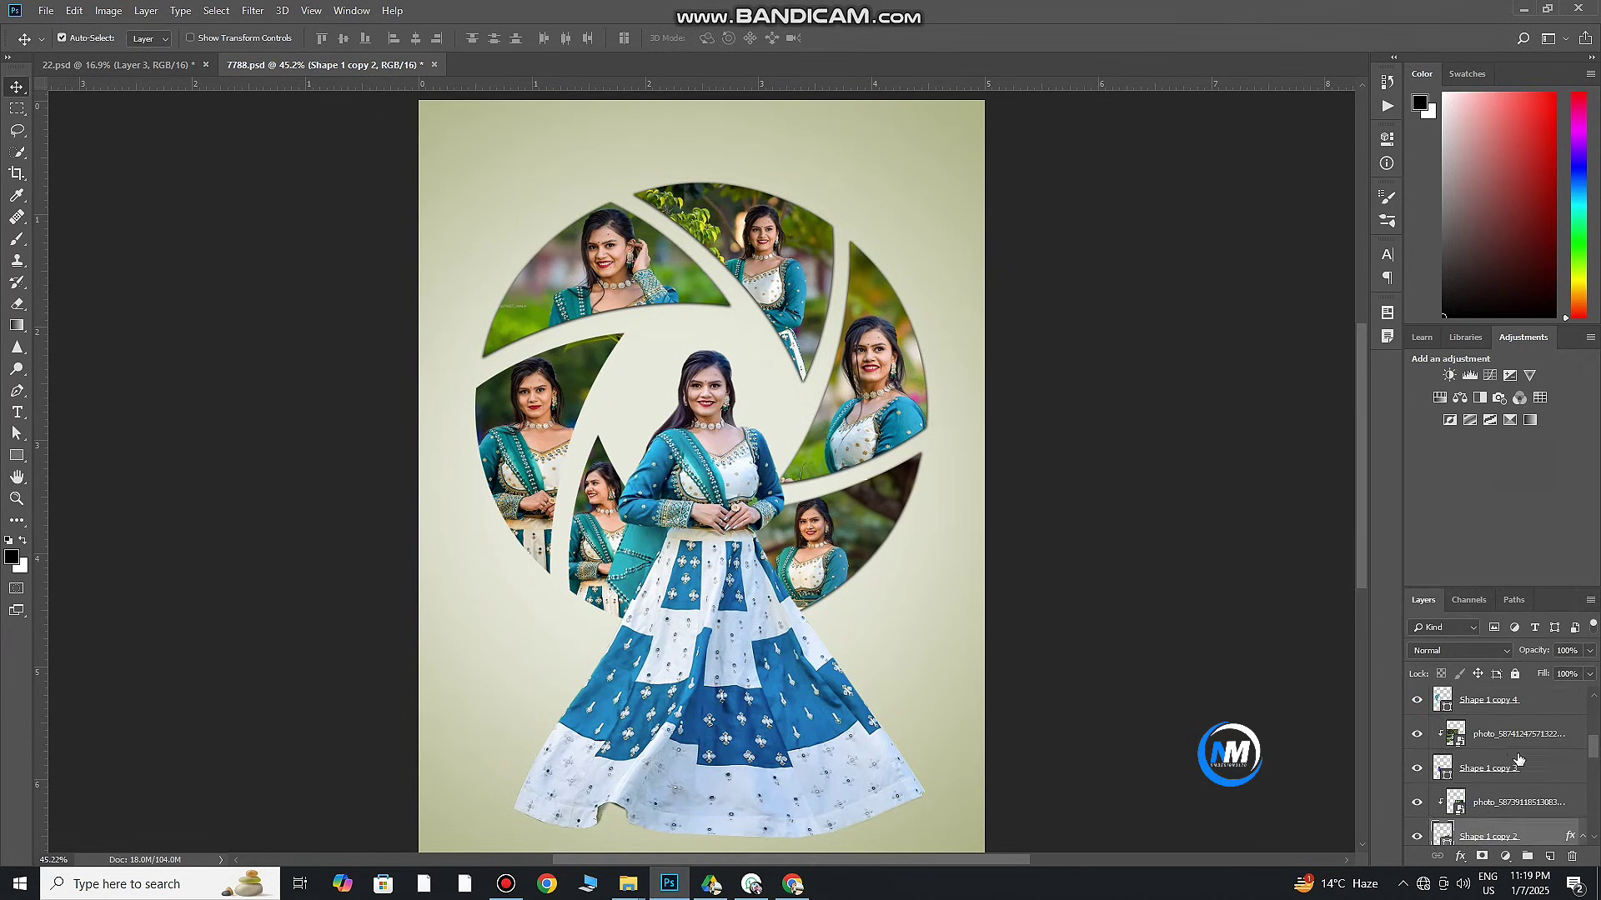
pyautogui.doubleClick(1567, 667)
pyautogui.click(992, 749)
pyautogui.click(1531, 468)
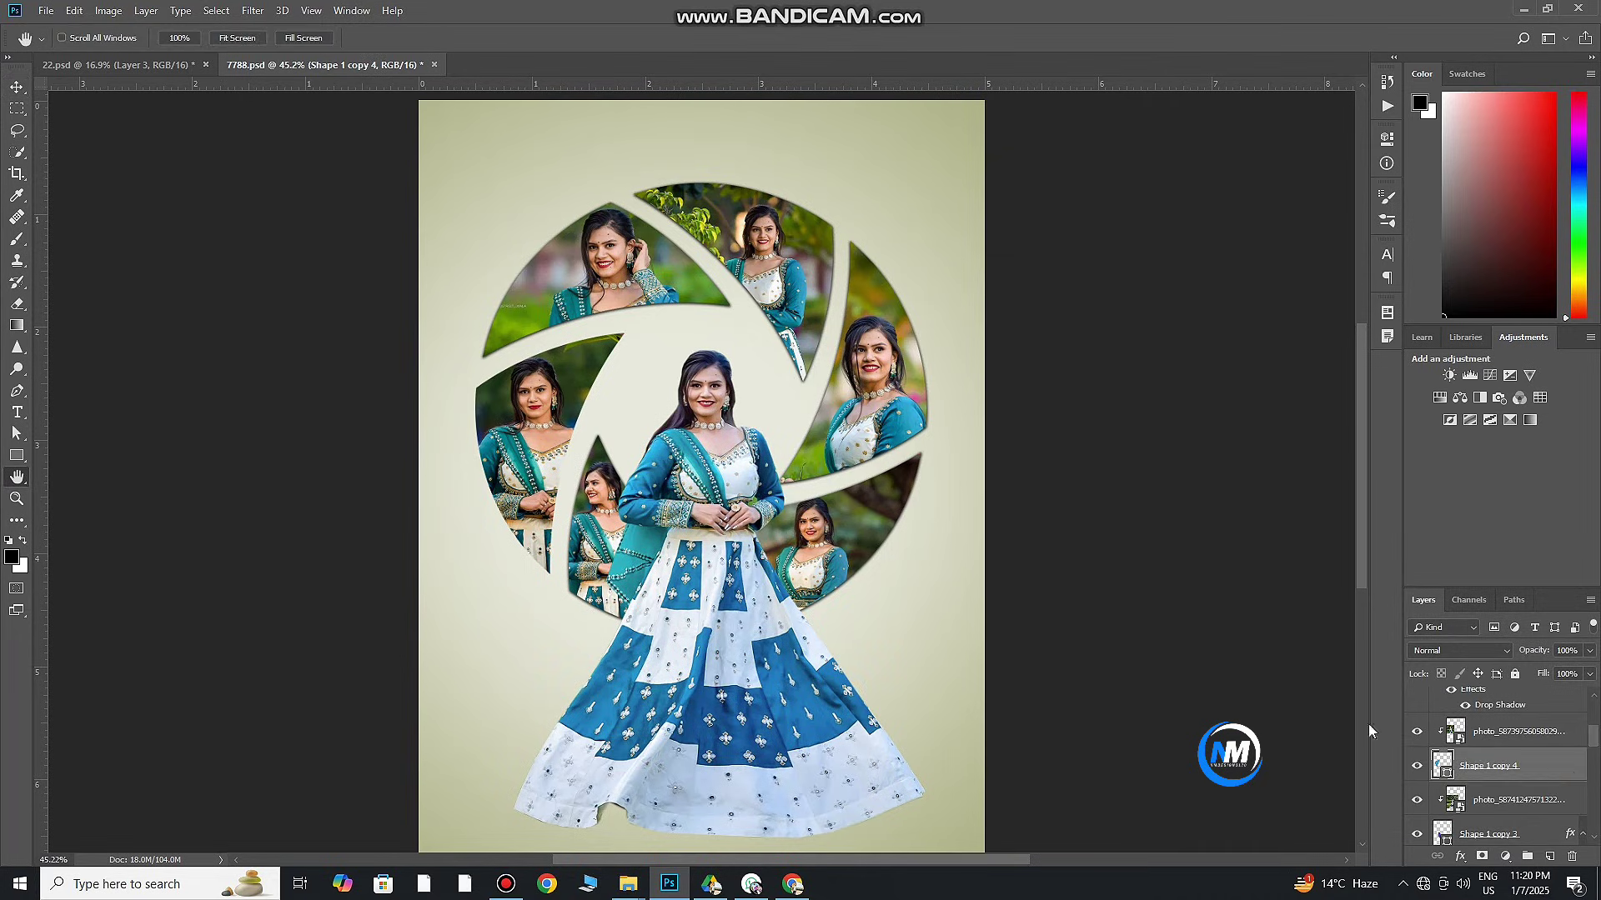
pyautogui.doubleClick(1568, 799)
pyautogui.click(992, 749)
pyautogui.click(1532, 468)
# Place the Text (30) "...Capture The Moment" title, scaled down, at the left of the collage
pyautogui.scroll(1, 1542, 745)
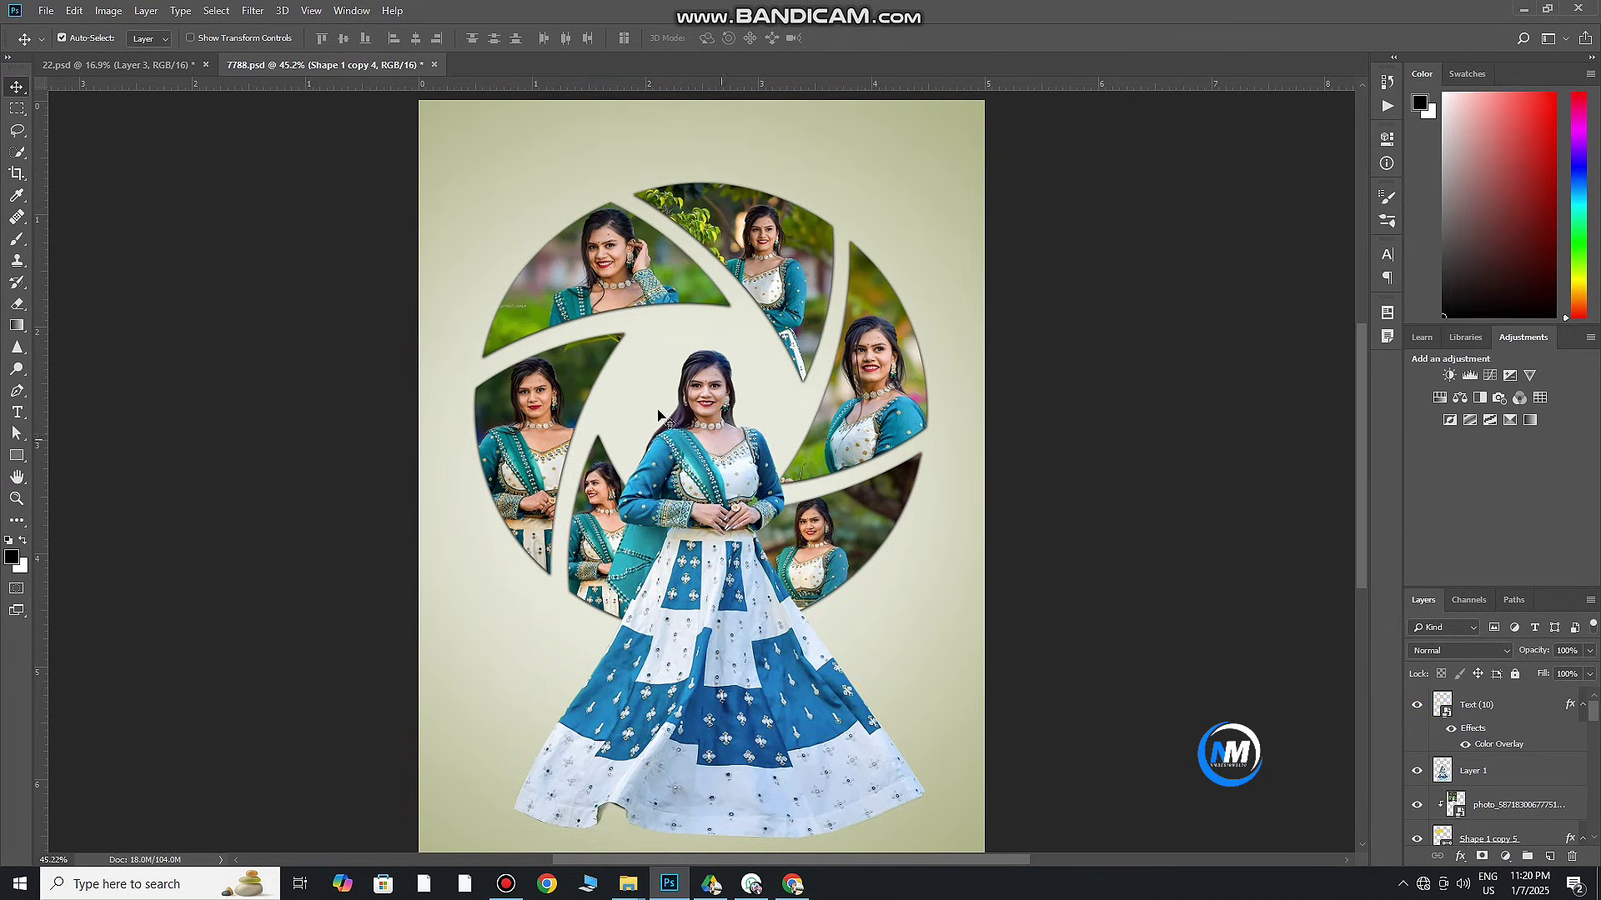
pyautogui.scroll(-2, 750, 615)
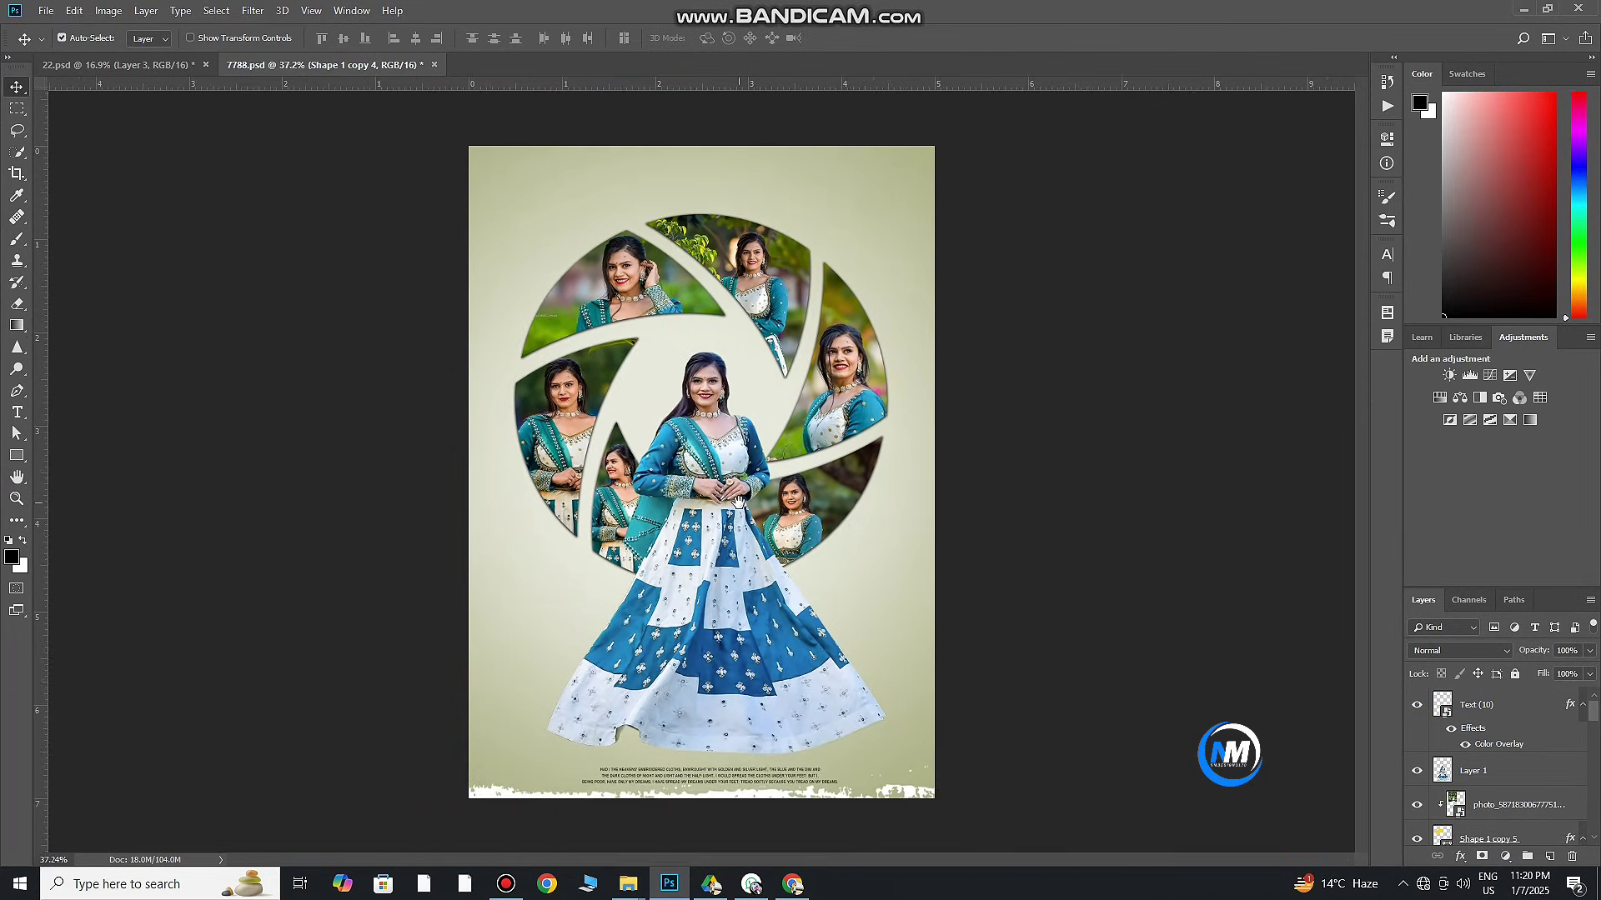
pyautogui.click(717, 813)
pyautogui.scroll(-5, 342, 608)
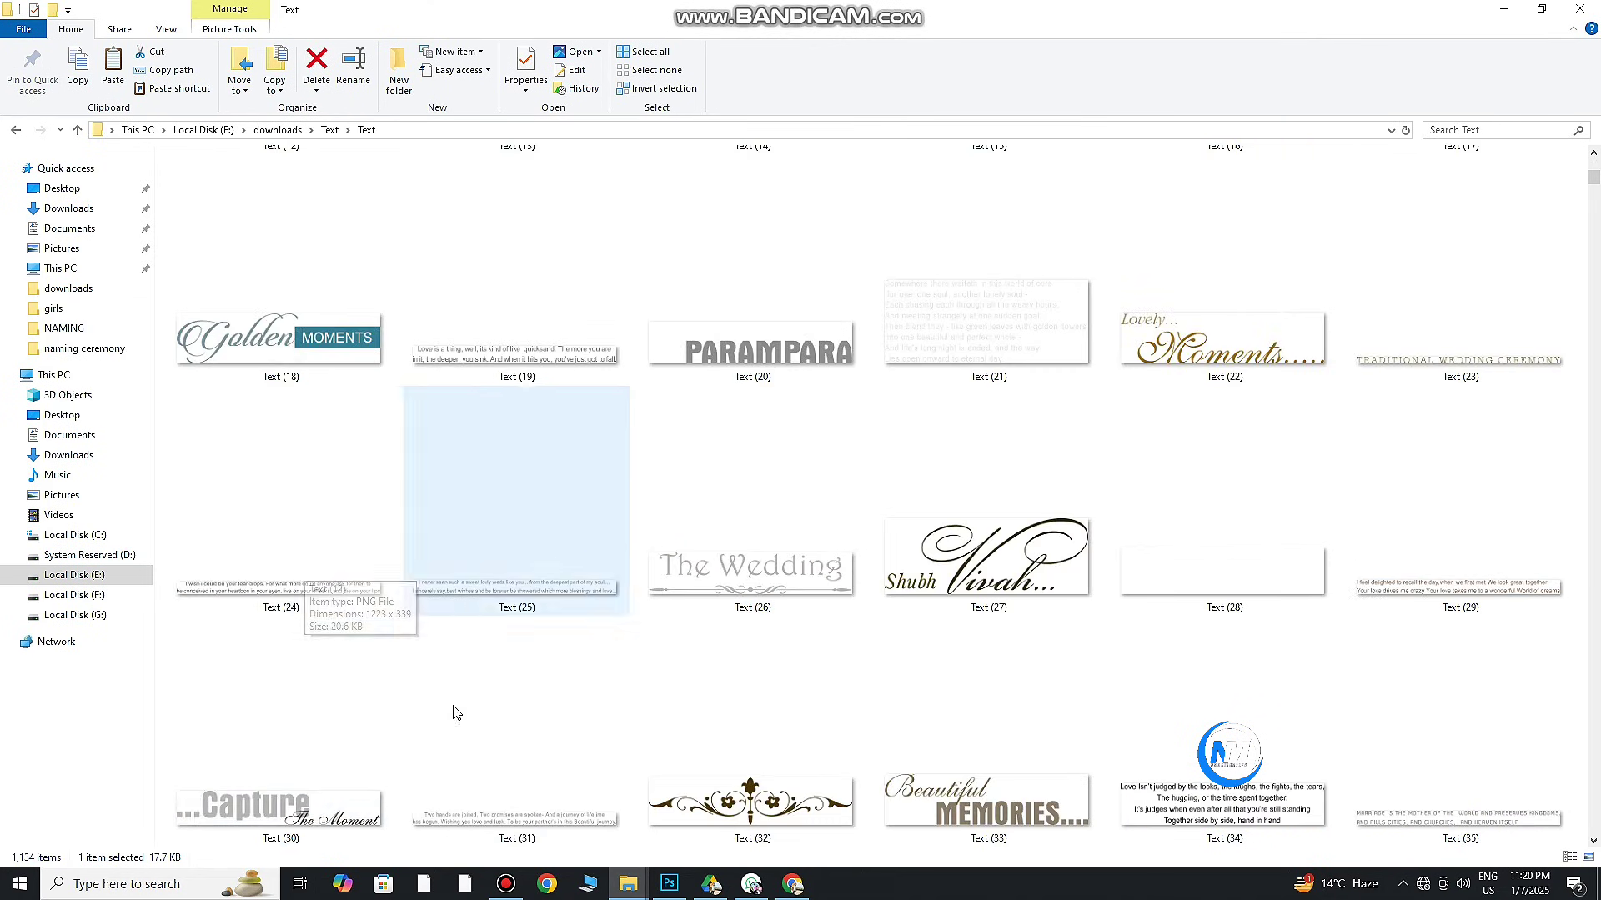
pyautogui.moveTo(283, 734)
pyautogui.mouseDown()
pyautogui.moveTo(712, 852)
pyautogui.moveTo(692, 513)
pyautogui.mouseUp()
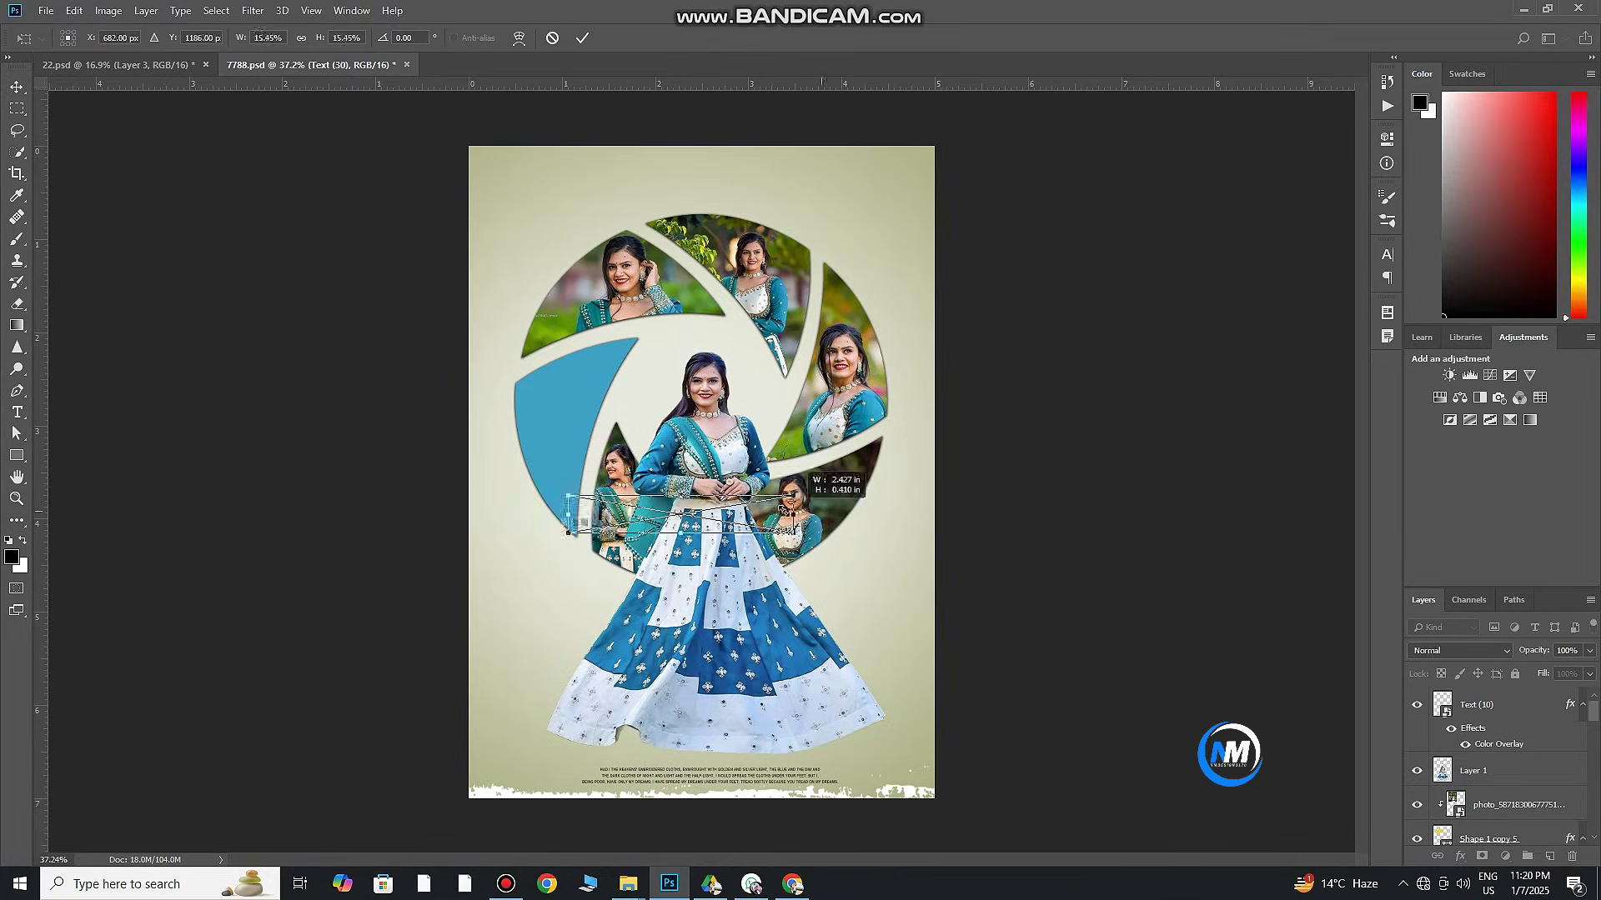
pyautogui.moveTo(908, 555)
pyautogui.mouseDown()
pyautogui.moveTo(703, 529)
pyautogui.moveTo(599, 613)
pyautogui.moveTo(550, 599)
pyautogui.mouseUp()
pyautogui.press('Return')
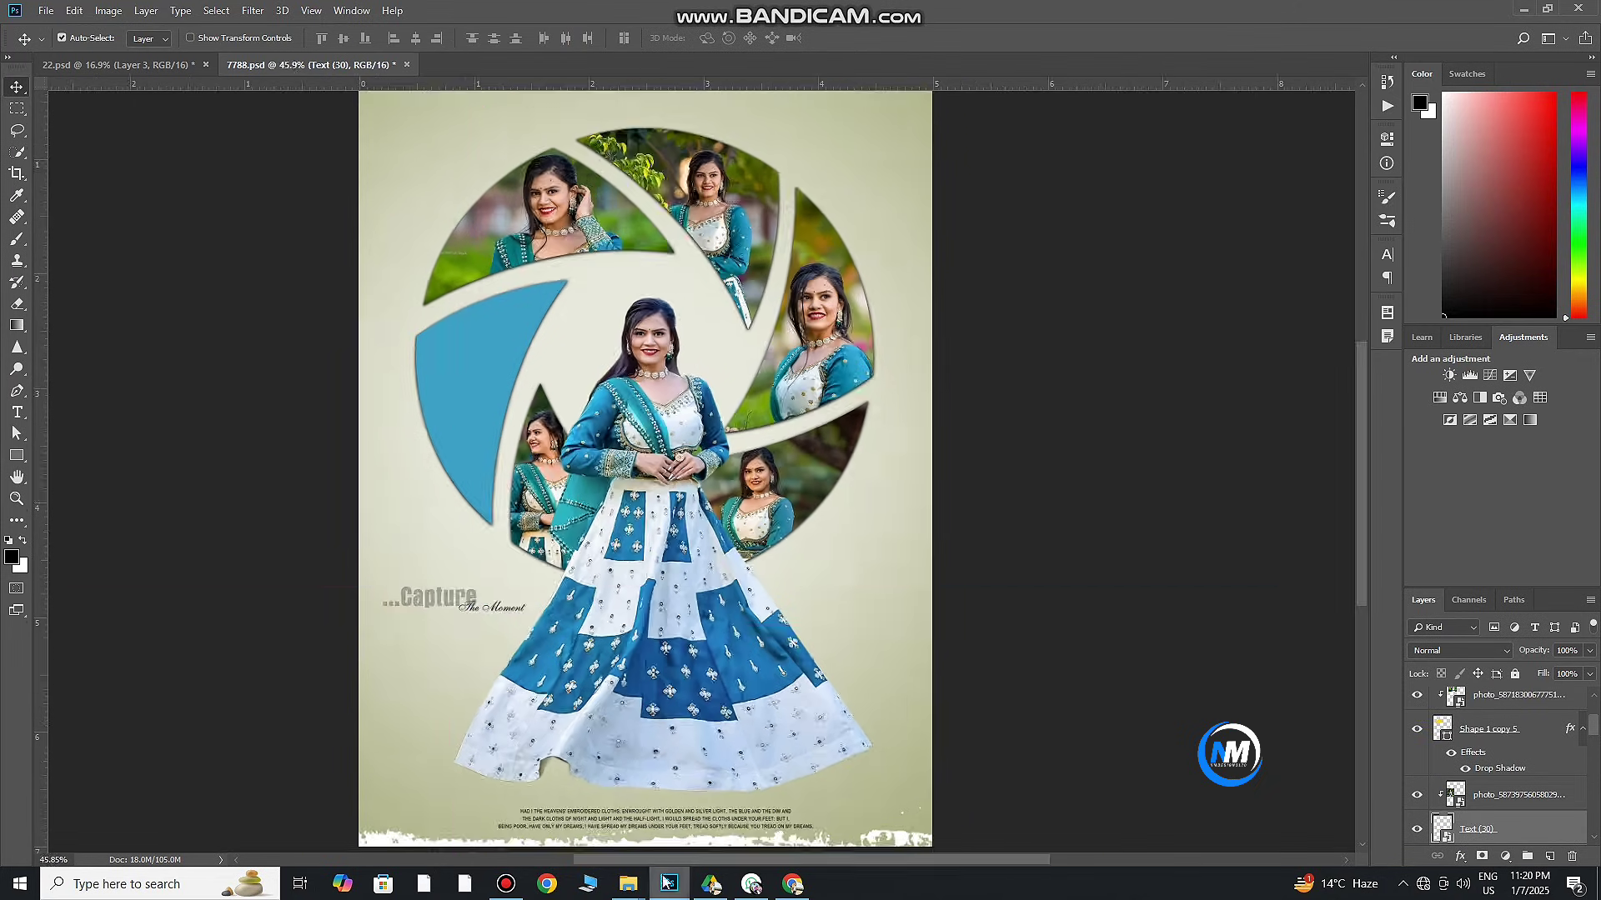
# Add the resized birds PNG from the F drive brush folder above the title
pyautogui.hotkey('alt', 'Tab')
pyautogui.click(75, 595)
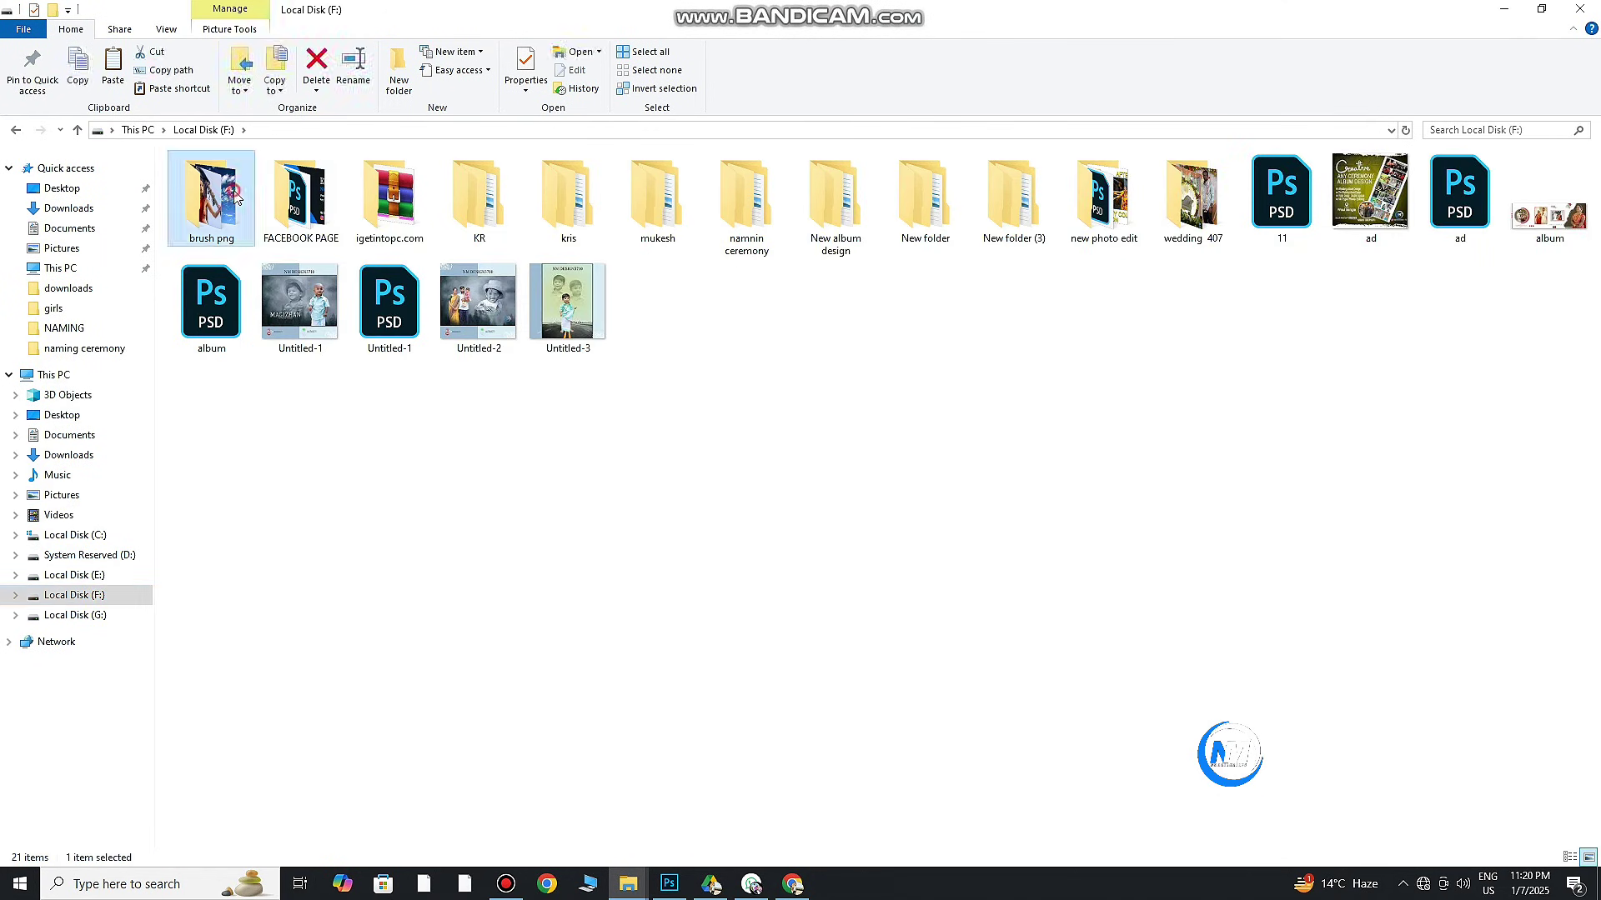
pyautogui.doubleClick(212, 196)
pyautogui.moveTo(211, 455)
pyautogui.mouseDown()
pyautogui.moveTo(728, 577)
pyautogui.moveTo(722, 538)
pyautogui.moveTo(511, 615)
pyautogui.moveTo(540, 624)
pyautogui.moveTo(491, 590)
pyautogui.mouseUp()
pyautogui.press('Return')
pyautogui.scroll(-1, 492, 590)
pyautogui.hotkey('ctrl', '-')
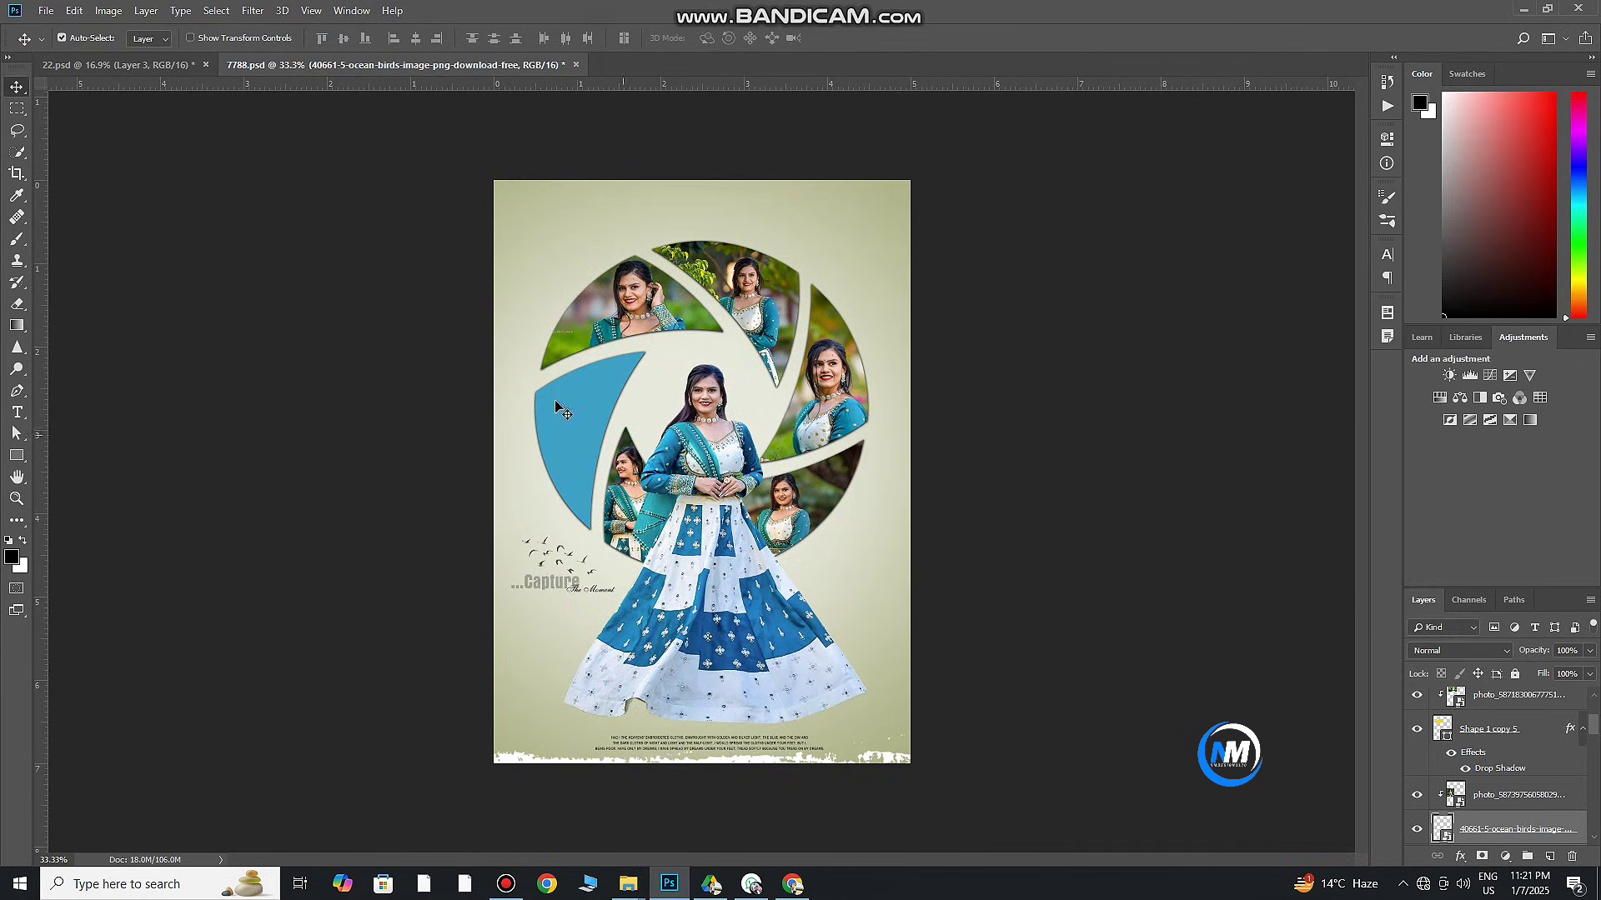